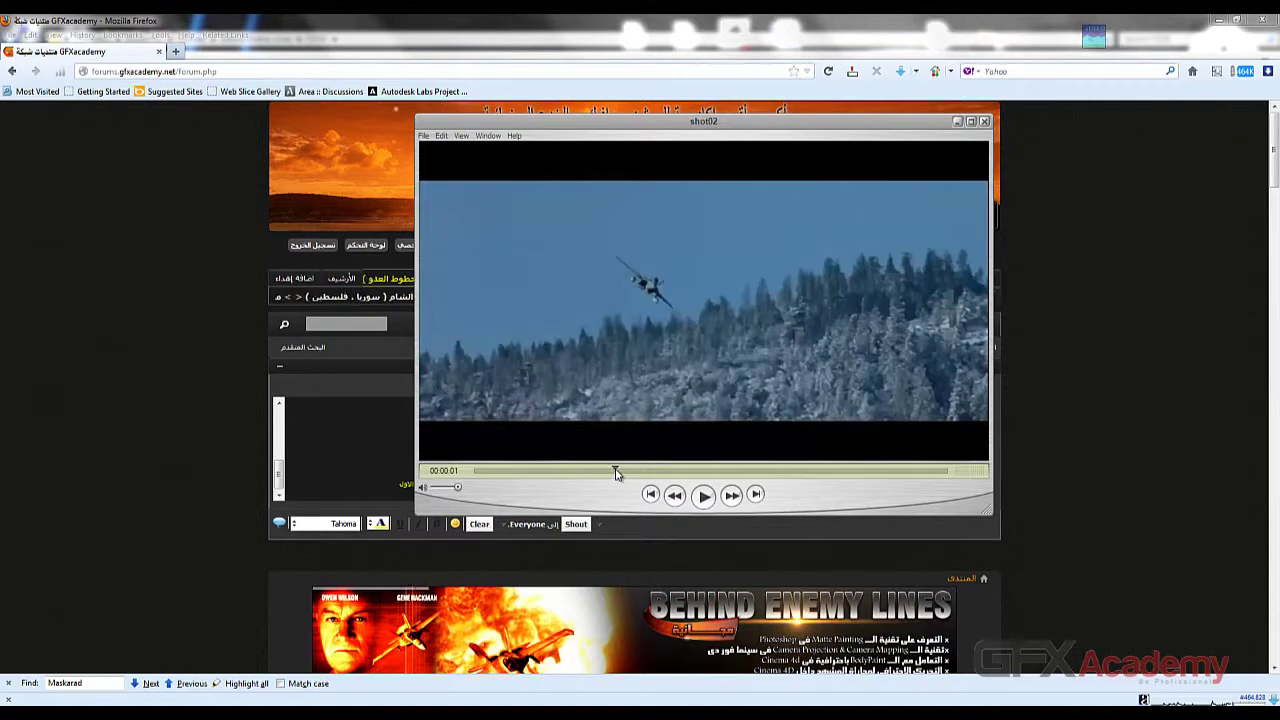
Scrub through the shot02 reference clip and open the Shot 02 - 1.c4d scene from the F15SE folder in CINEMA 4D
mouse_move(616, 471)
mouse_down()
mouse_move(941, 471)
mouse_move(479, 474)
mouse_move(630, 478)
mouse_move(596, 476)
mouse_move(611, 476)
mouse_up()
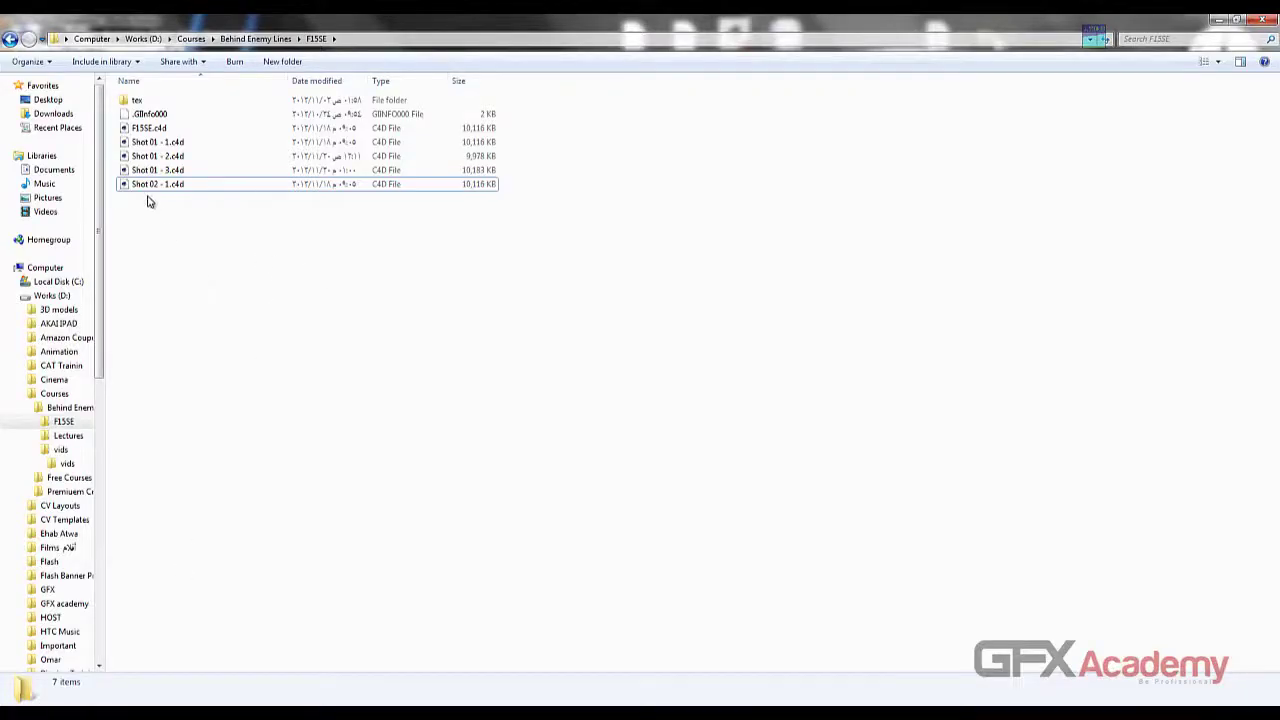
click(146, 189)
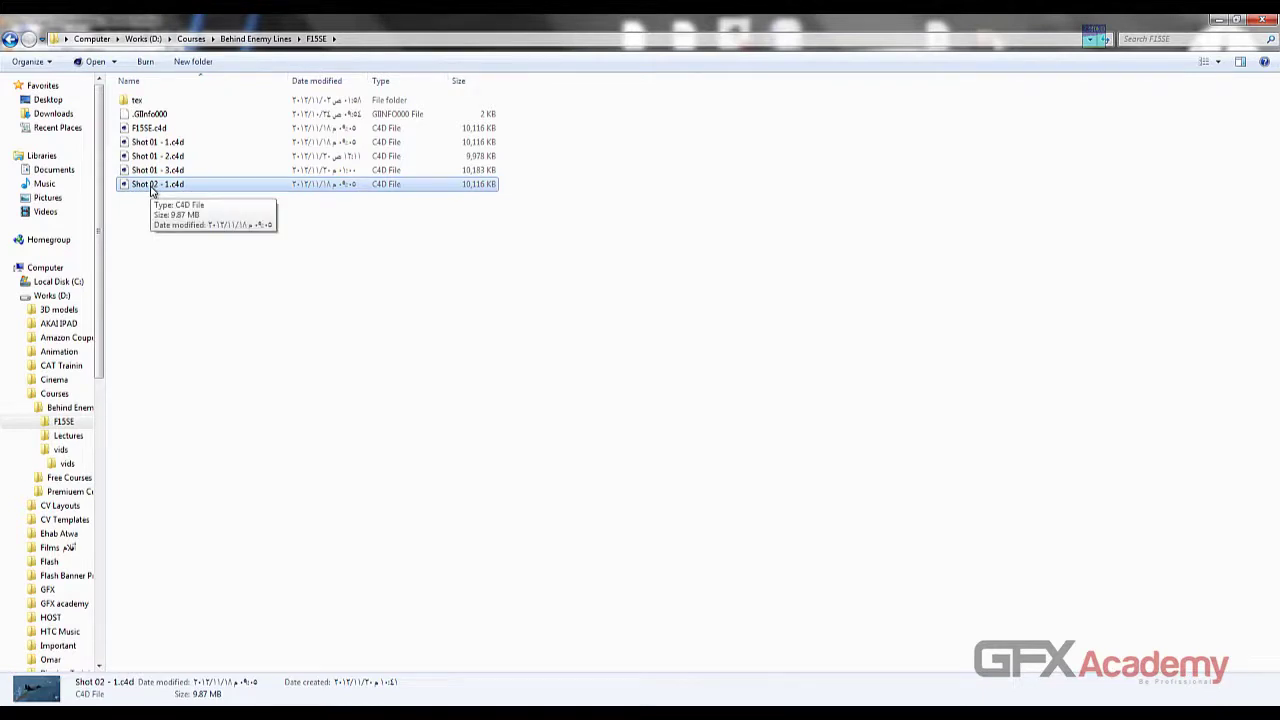
key(Return)
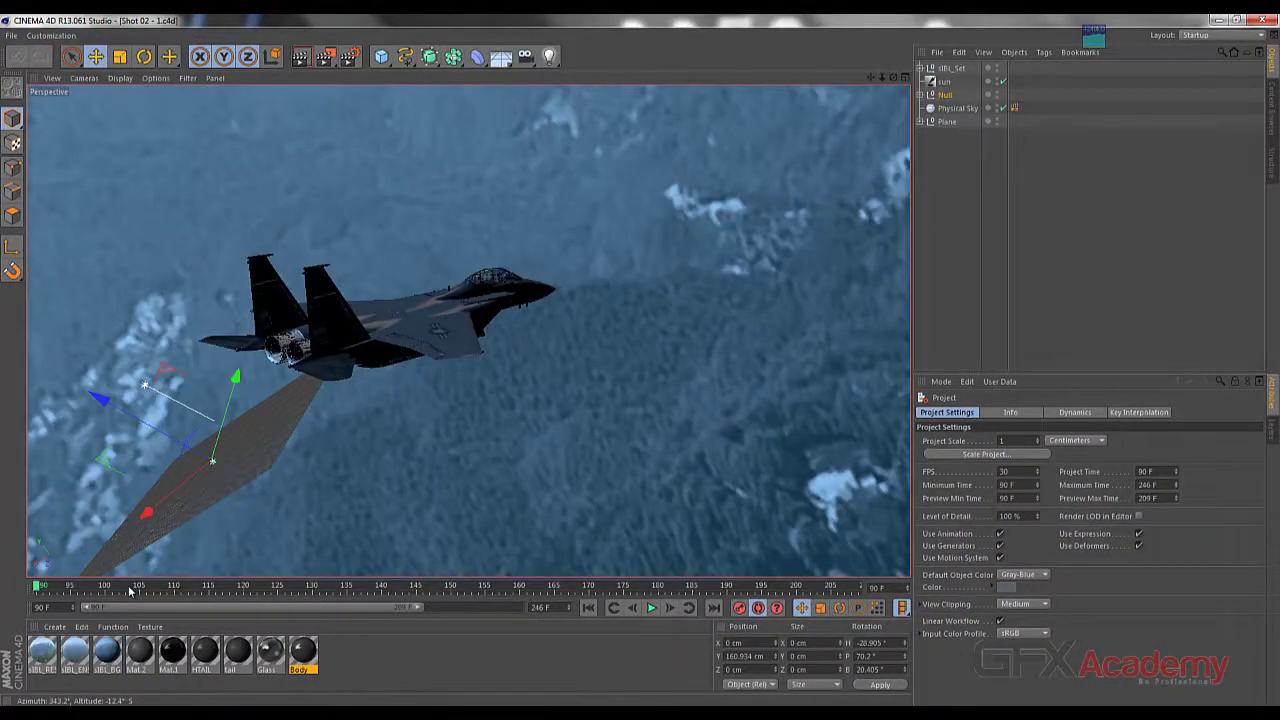
Turn off automatic keyframing at frame 90 and add a target camera to the scene
drag(129, 587, 31, 585)
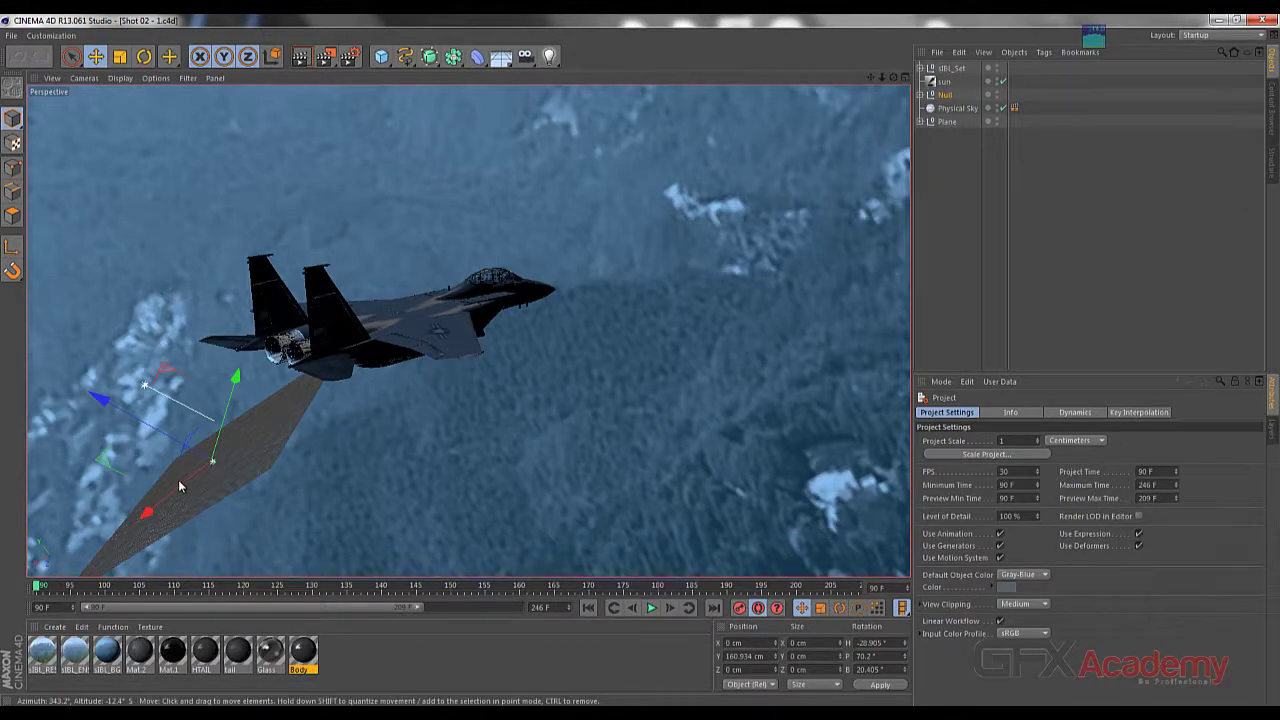
click(756, 608)
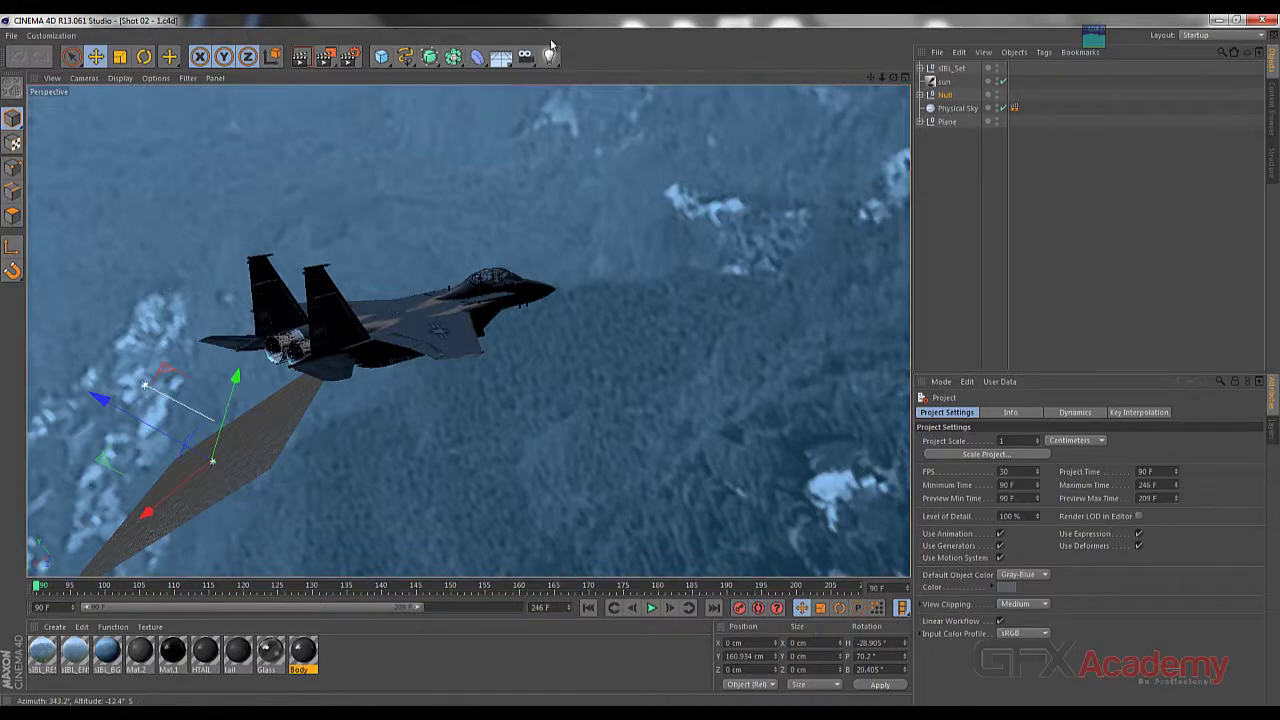
click(525, 56)
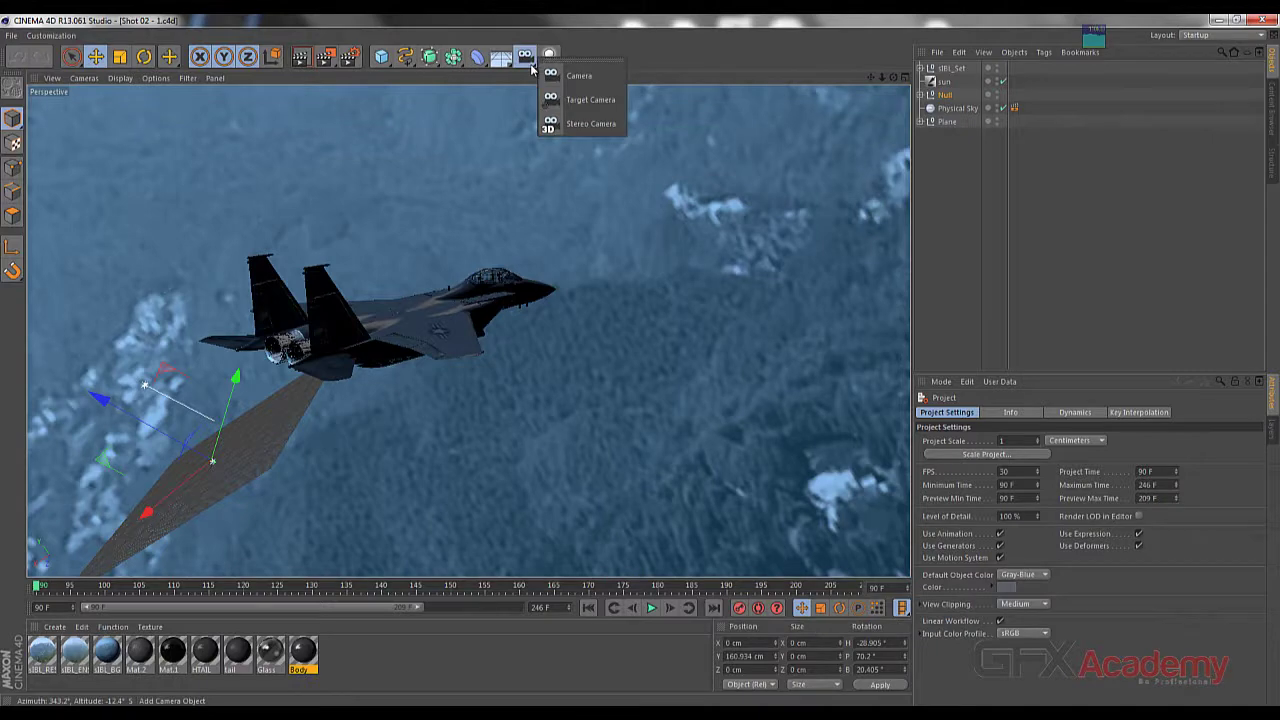
click(589, 100)
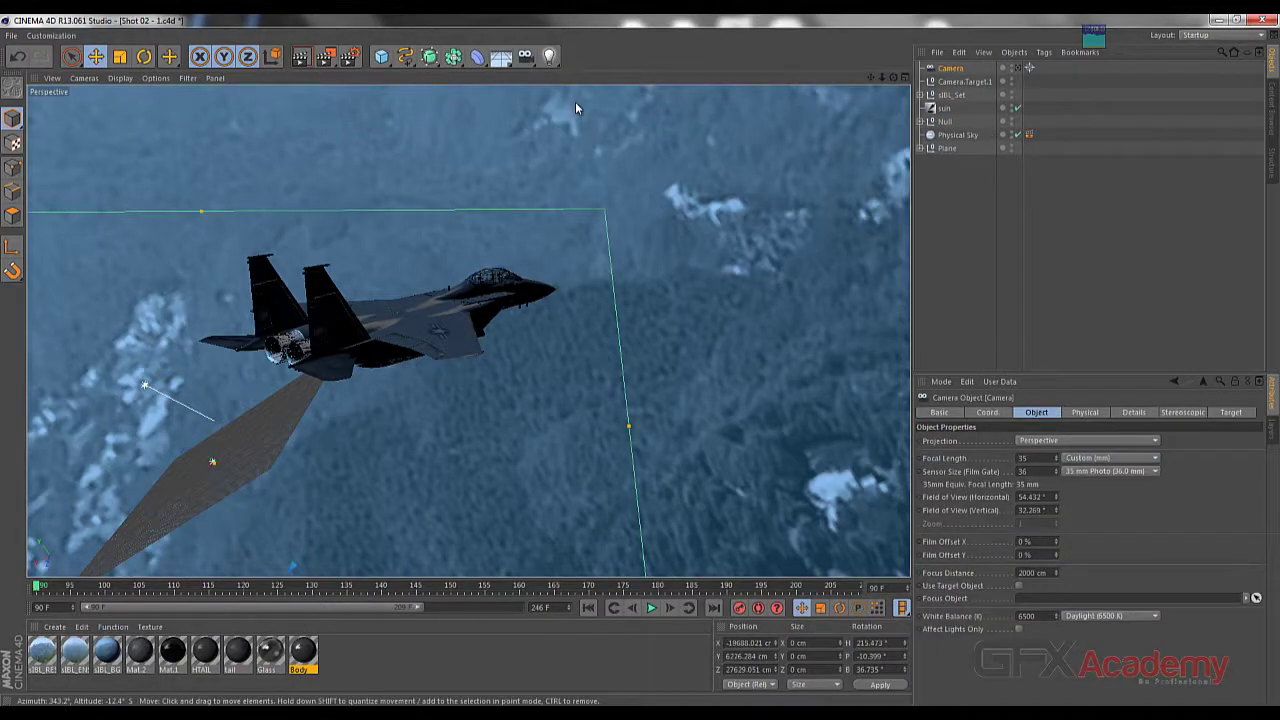
Show all four views, then move the camera about 6054 cm forward toward the jet and look through it
middle_click(497, 250)
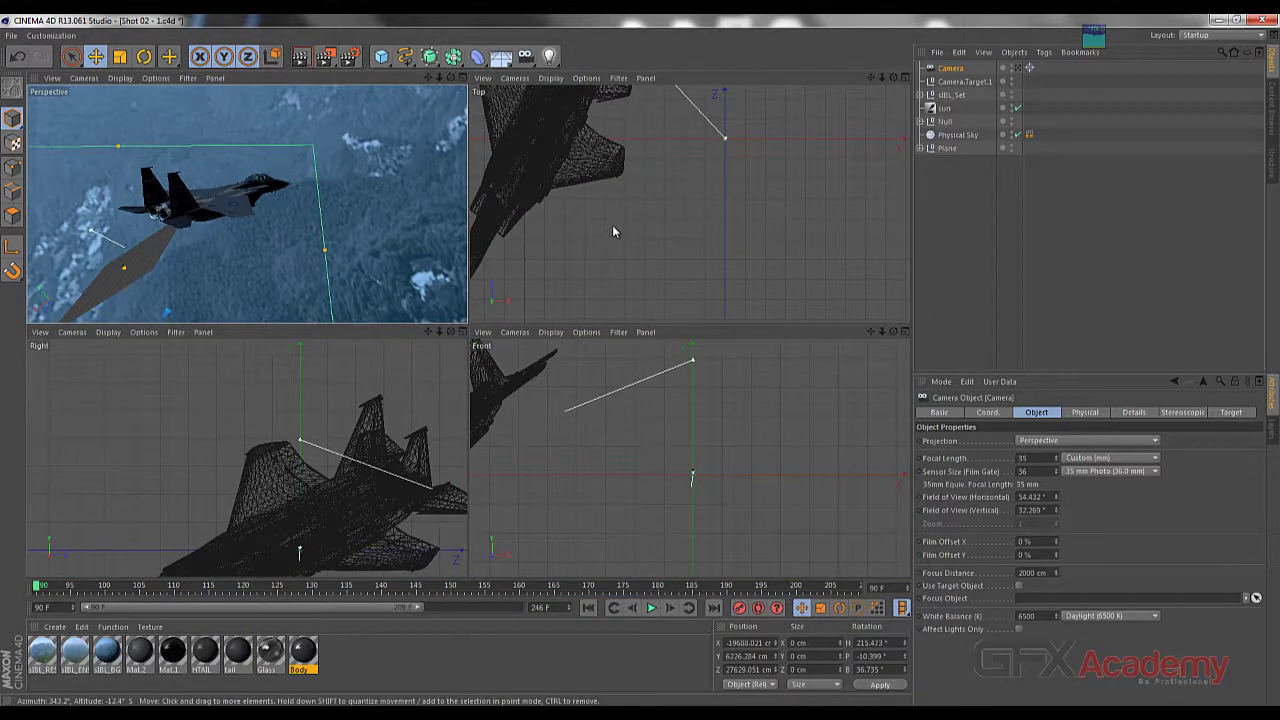
alt+middle_drag(546, 160, 627, 264)
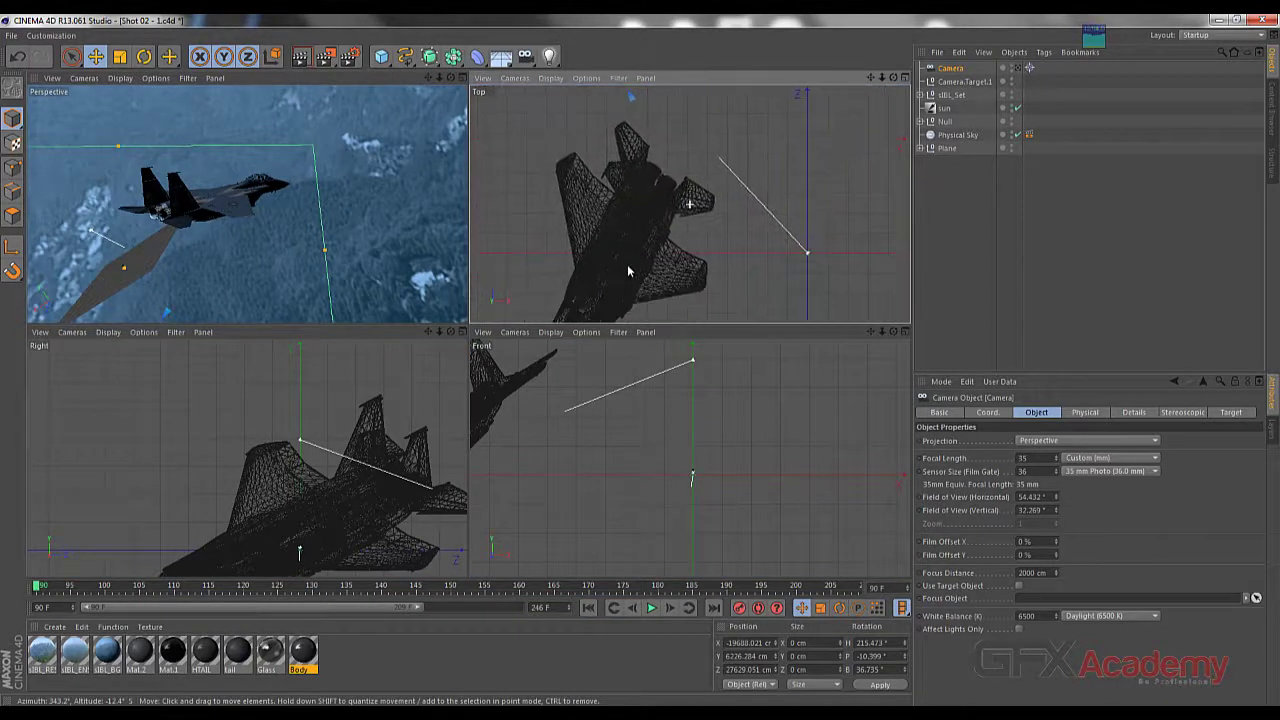
scroll(627, 264, down, 2)
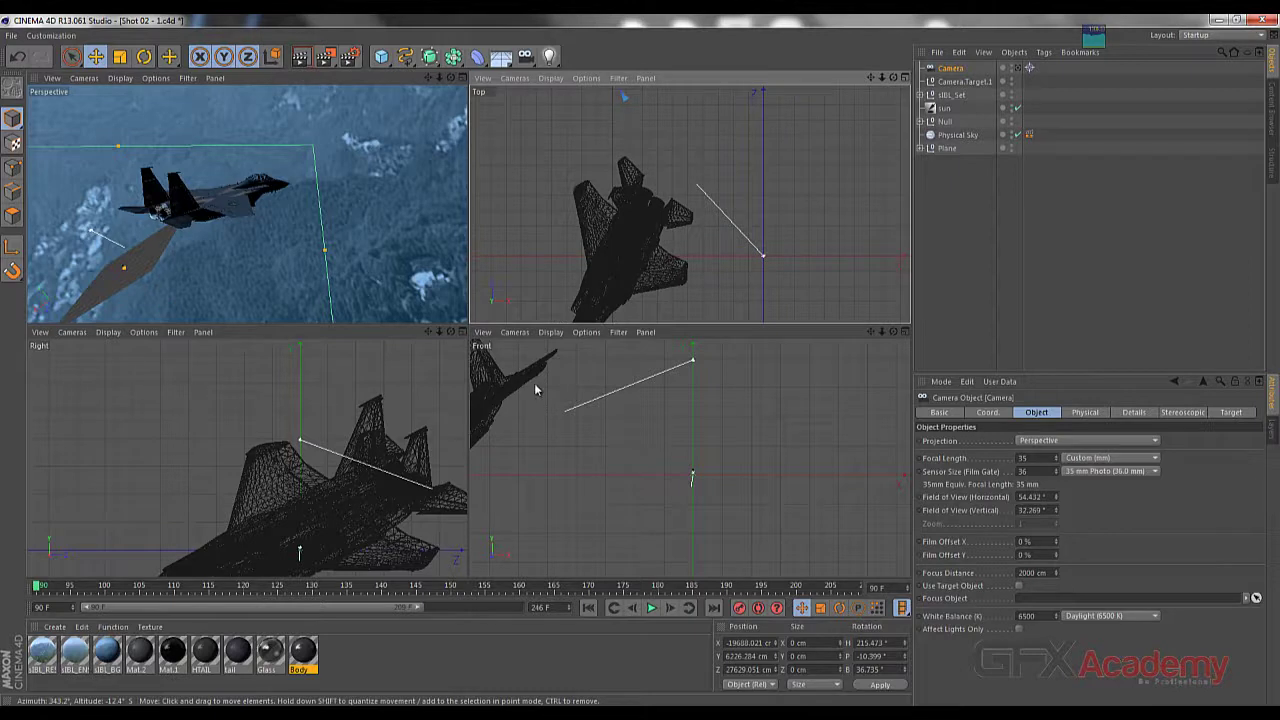
alt+middle_drag(535, 390, 677, 437)
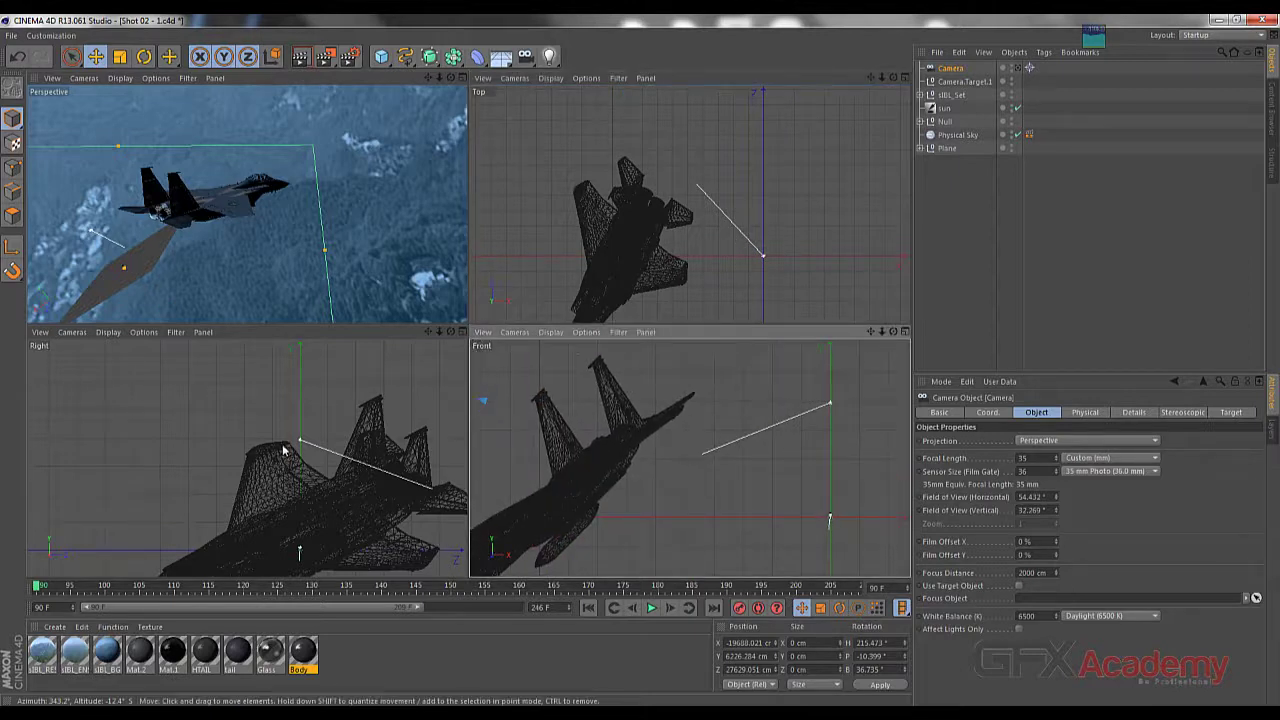
alt+middle_drag(333, 488, 228, 436)
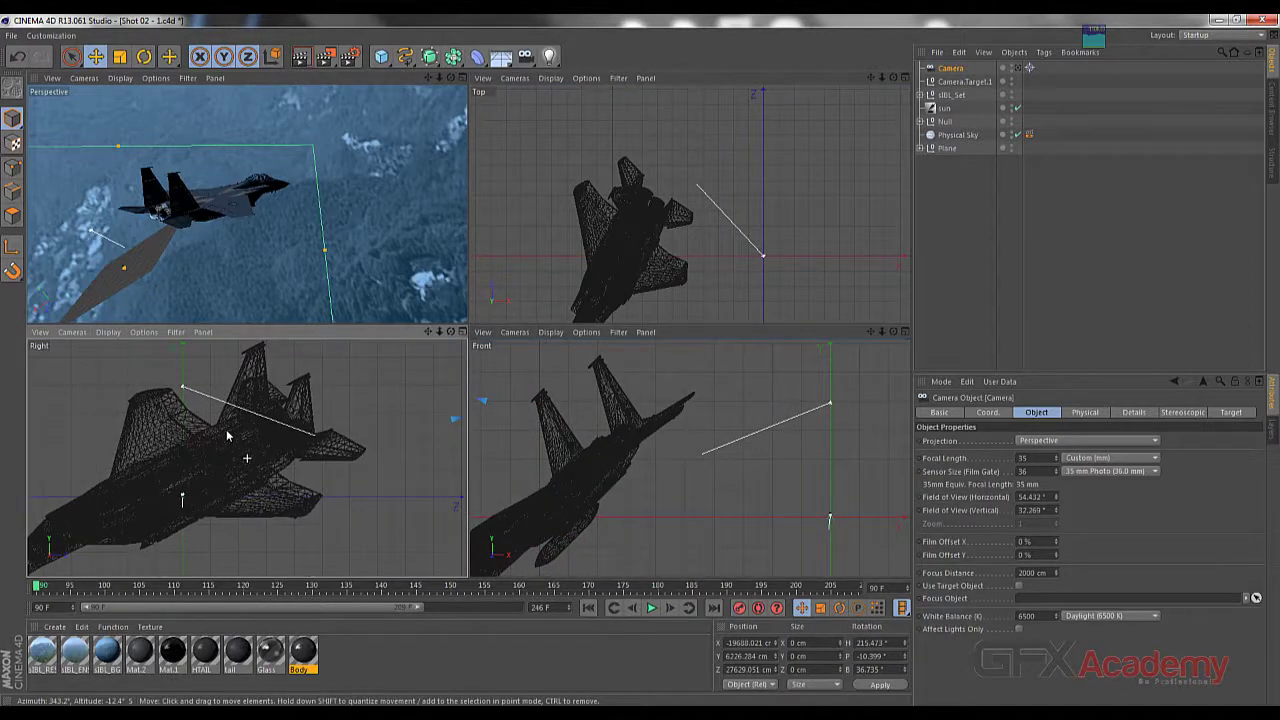
scroll(600, 210, down, 5)
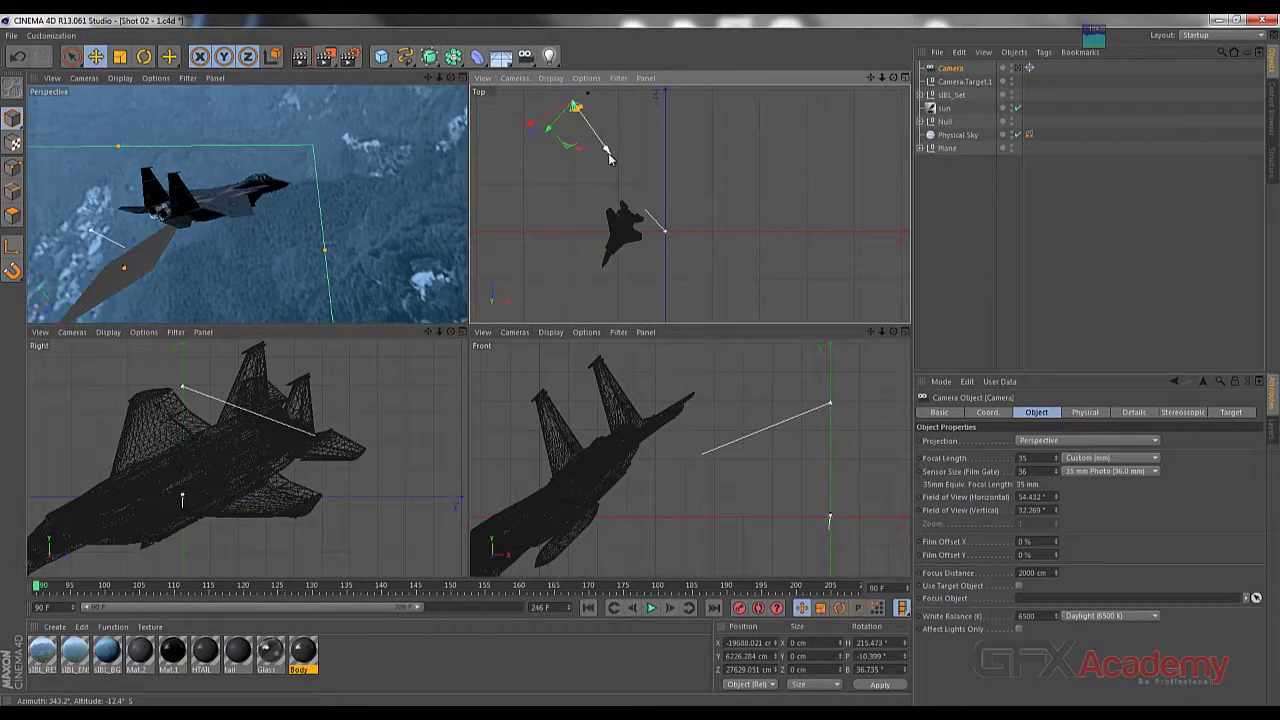
drag(610, 158, 628, 178)
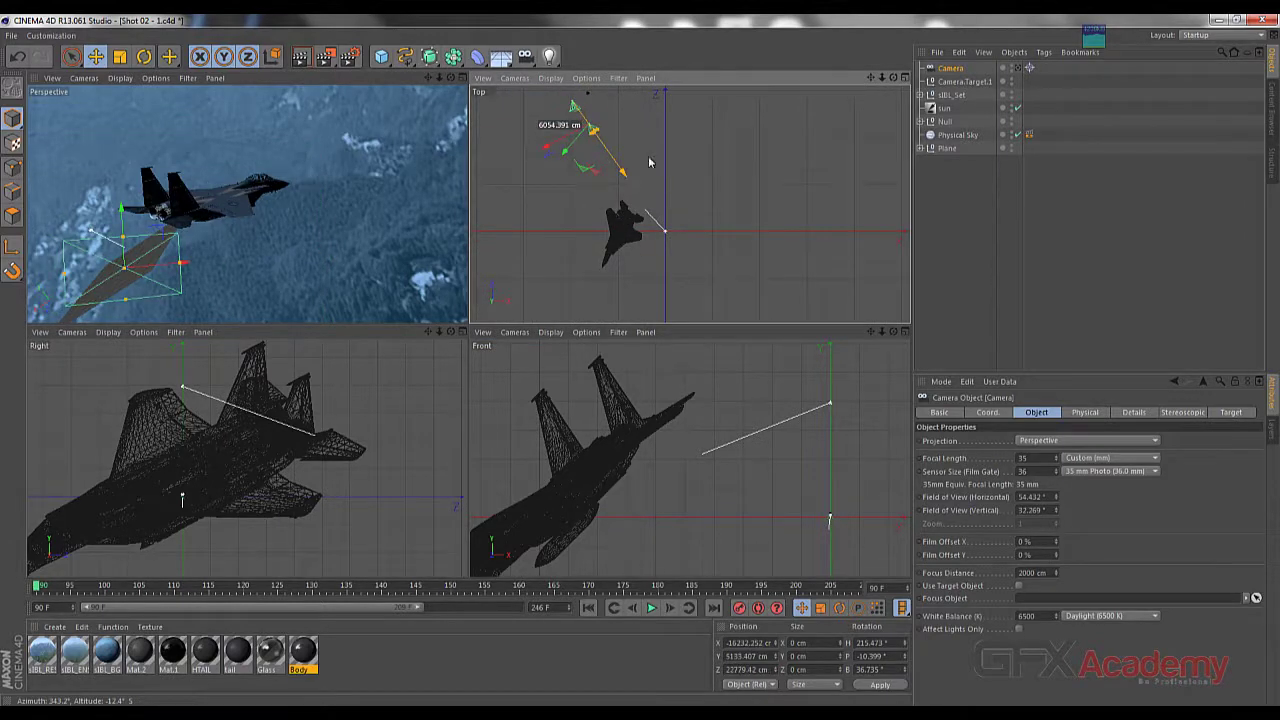
click(1016, 68)
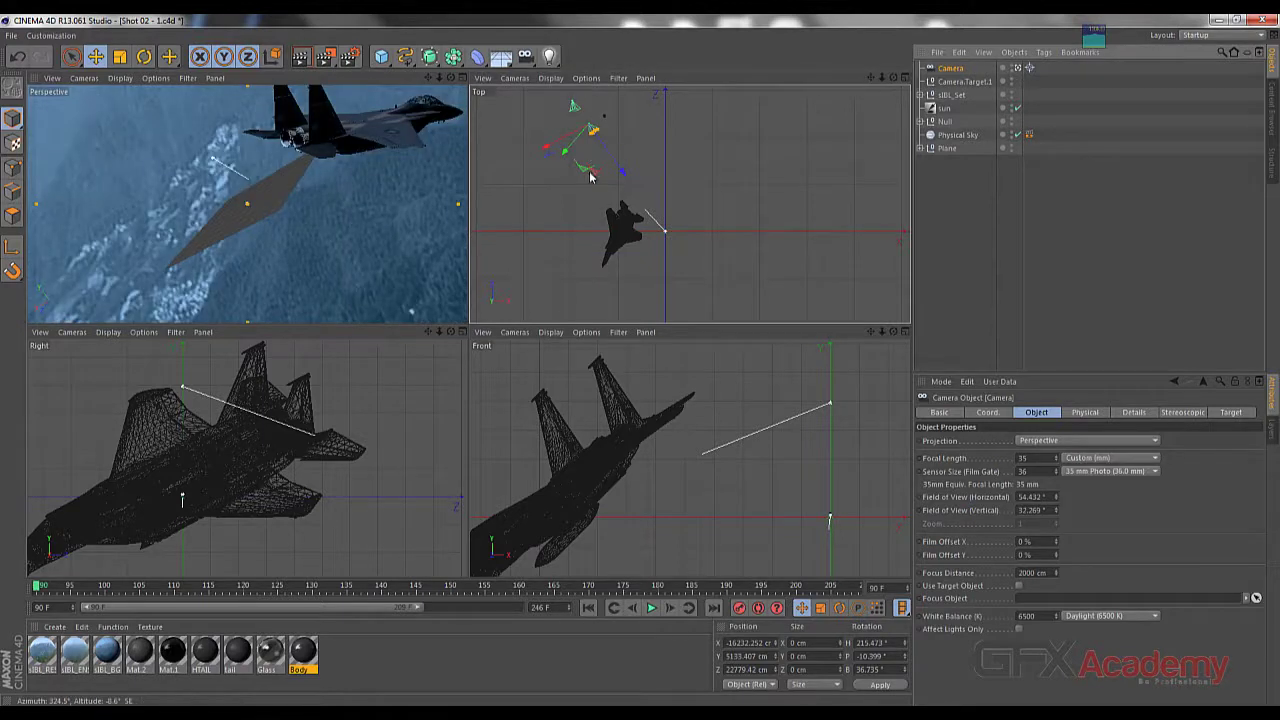
Reposition the camera in the top and front views to about X -14540, Y 5330, Z 14950 cm
drag(588, 167, 618, 176)
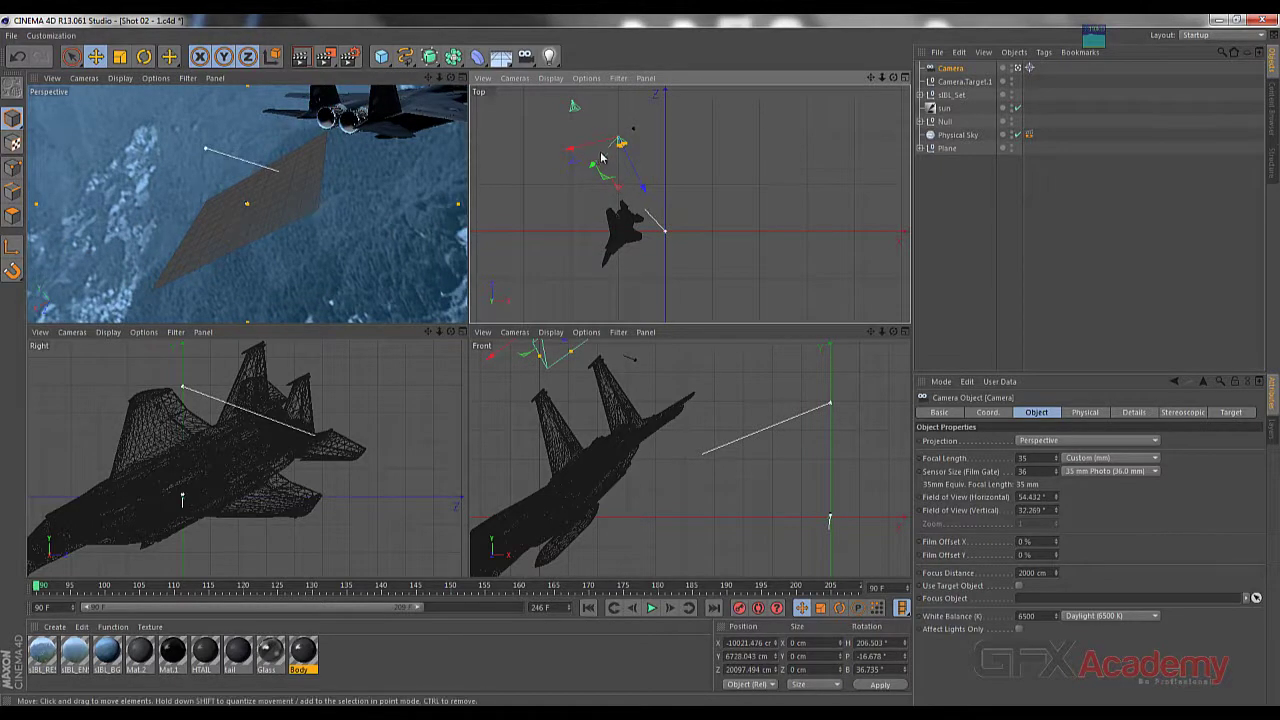
drag(601, 158, 638, 200)
alt+middle_drag(579, 408, 685, 408)
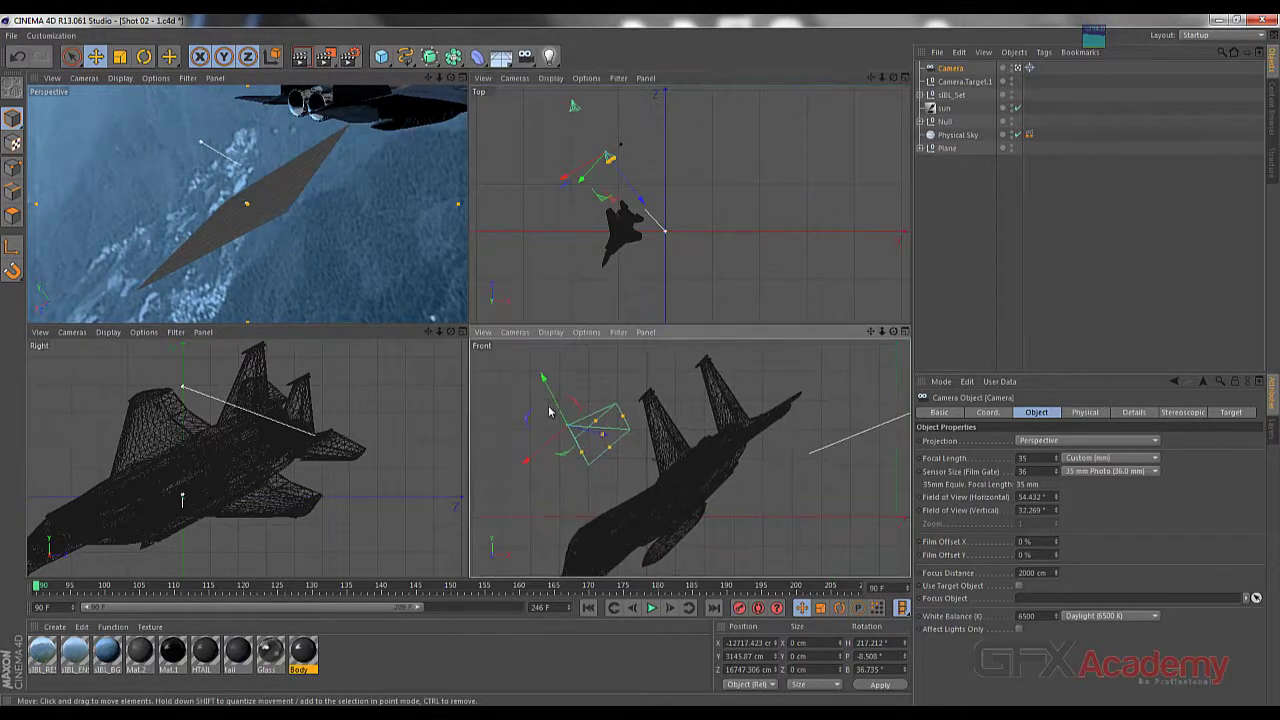
drag(546, 382, 493, 424)
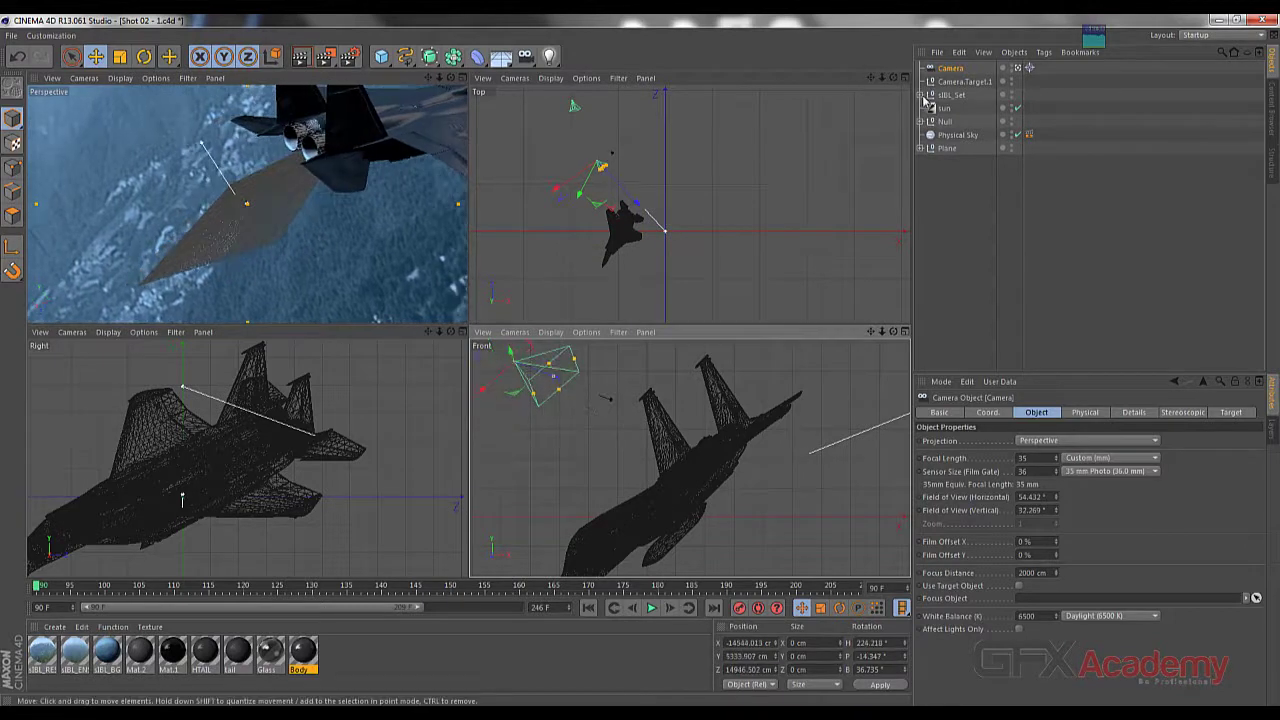
Move the Camera.Target.1 null onto the jet's fuselage in the top view, at about X -10764, Z -2404 cm
click(958, 81)
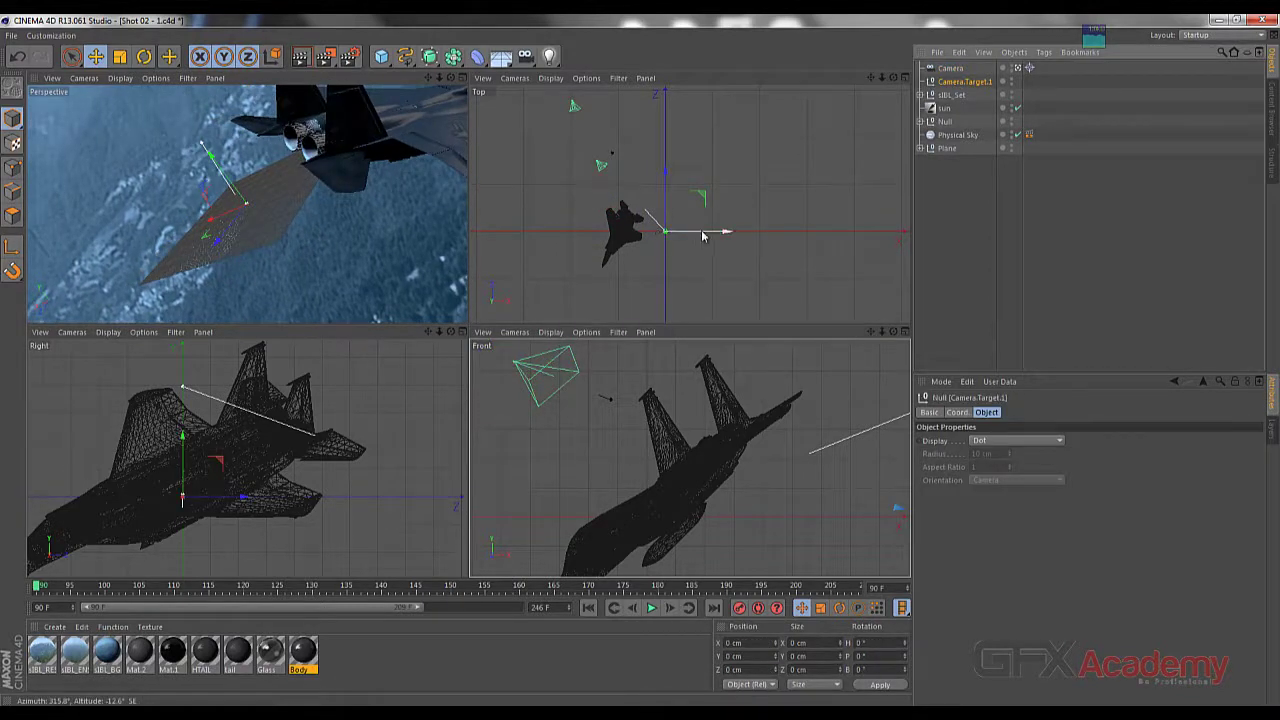
drag(714, 236, 657, 201)
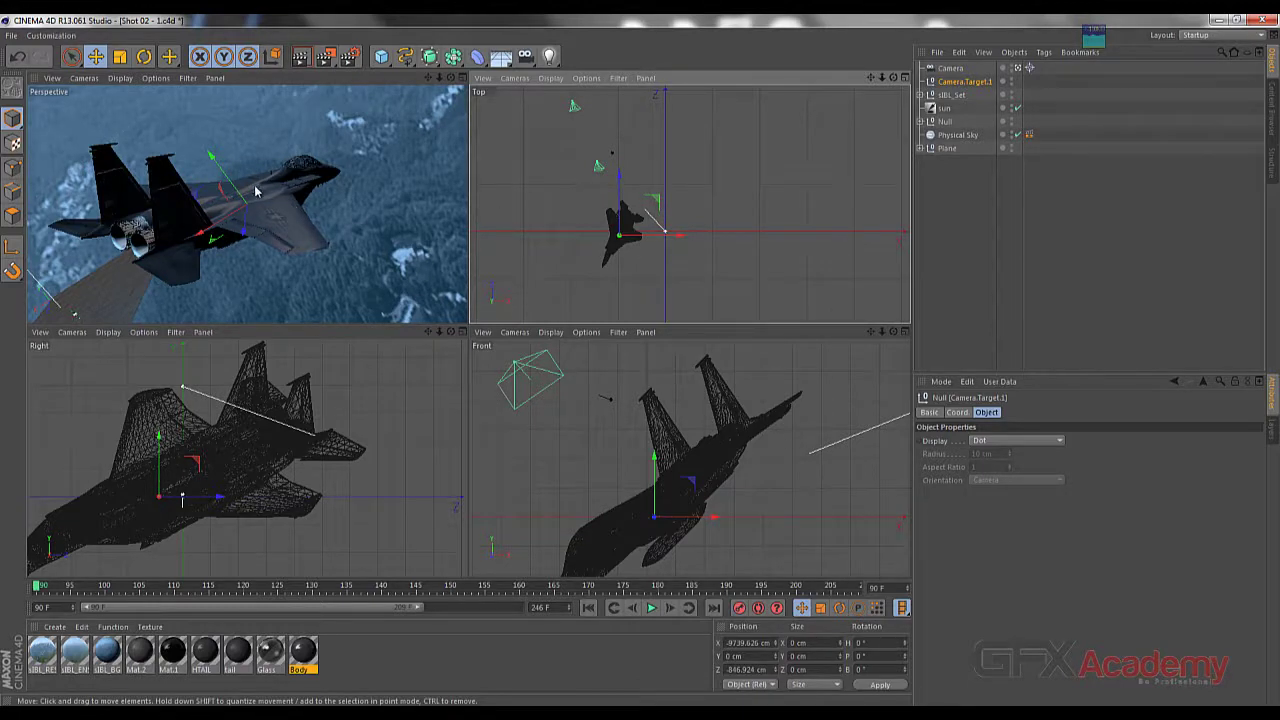
alt+right_drag(711, 233, 632, 237)
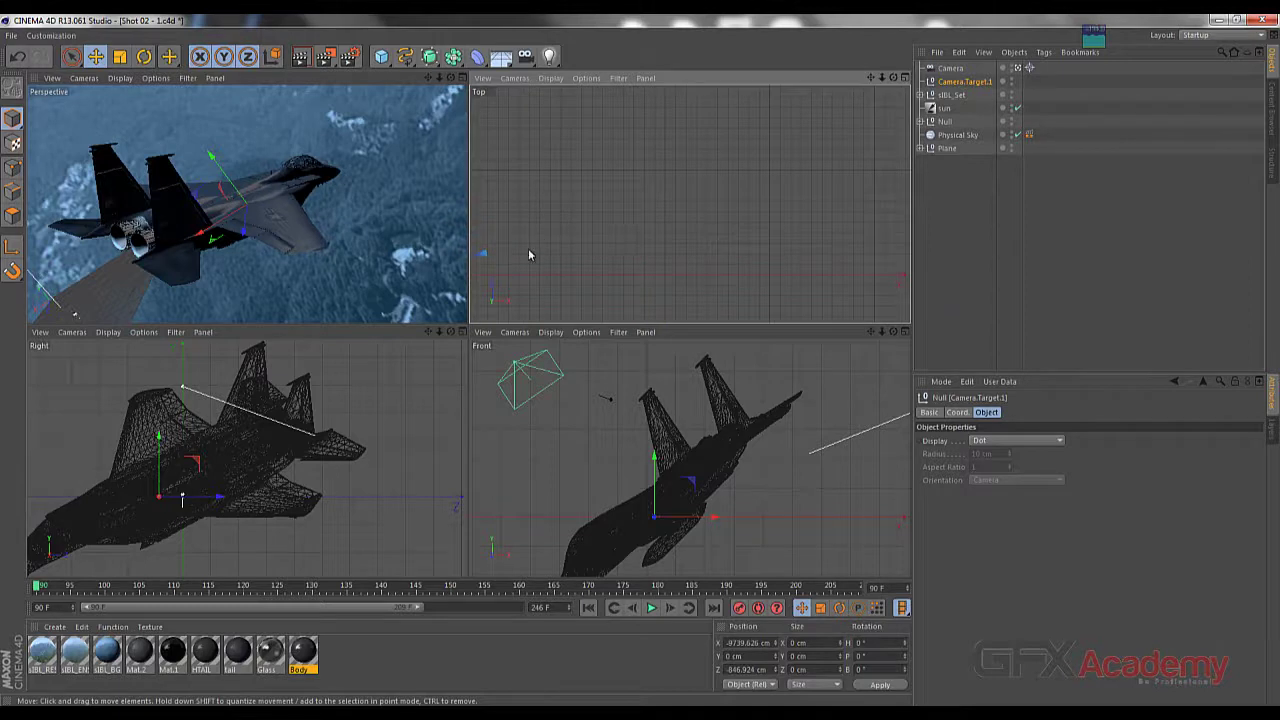
alt+middle_drag(529, 255, 746, 208)
scroll(650, 225, up, 6)
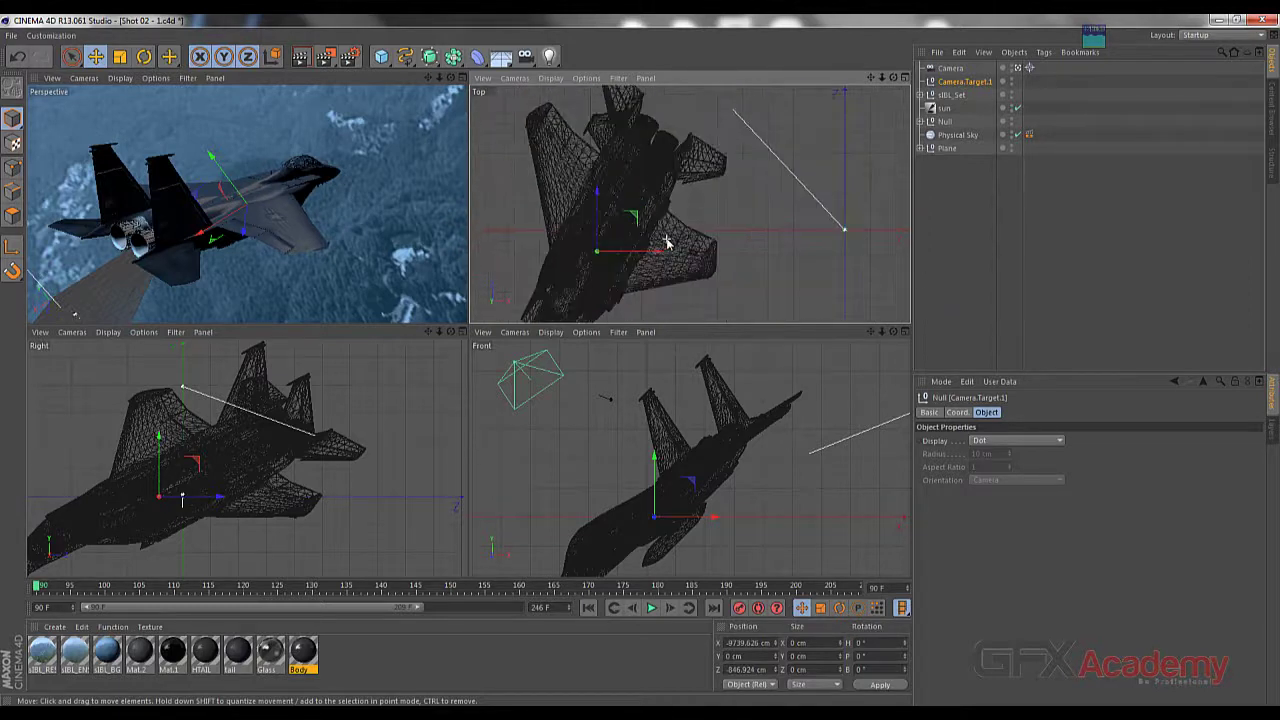
scroll(667, 242, up, 4)
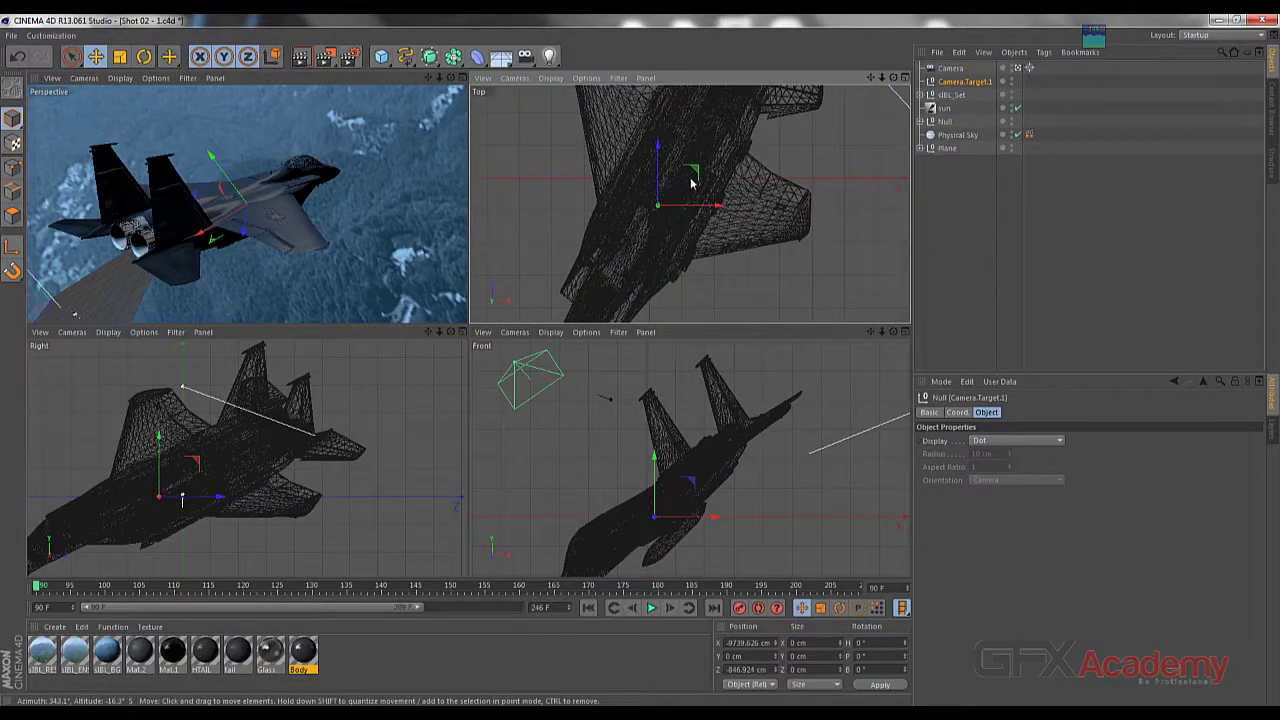
drag(691, 183, 662, 224)
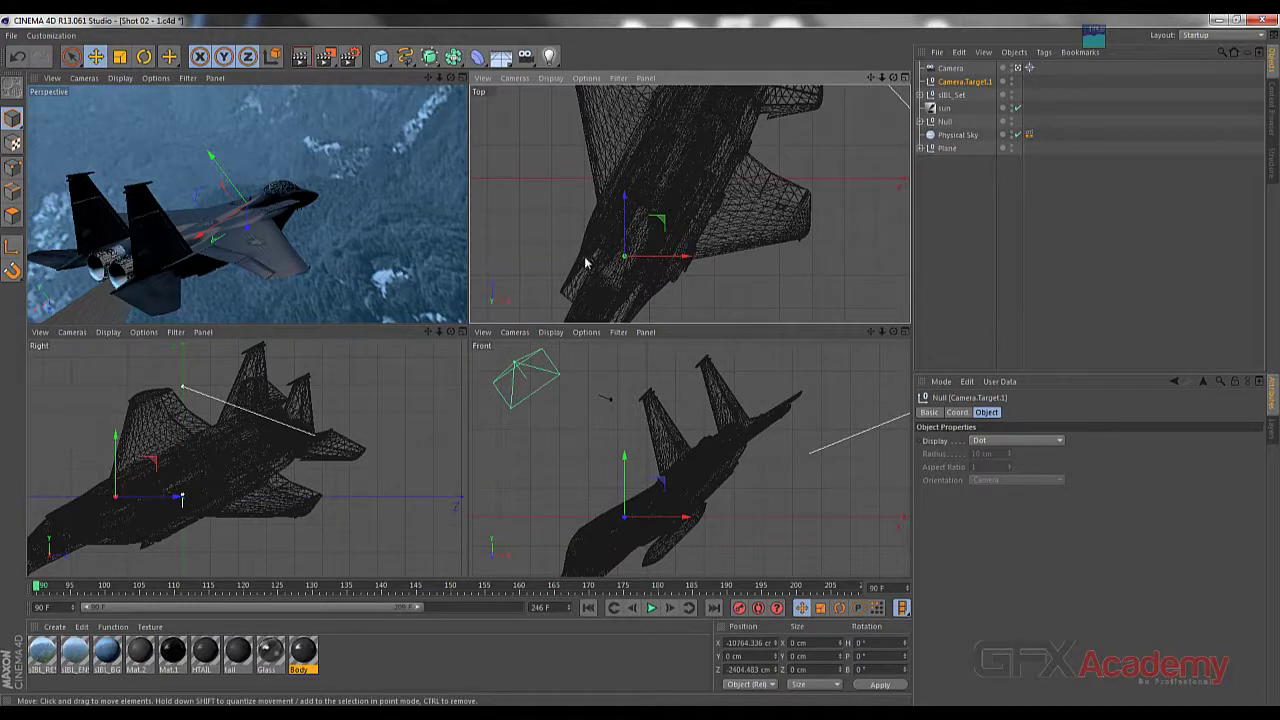
Move the camera closer to the jet along its viewing direction, to about X -13660, Y 4087, Z 10892 cm
click(950, 67)
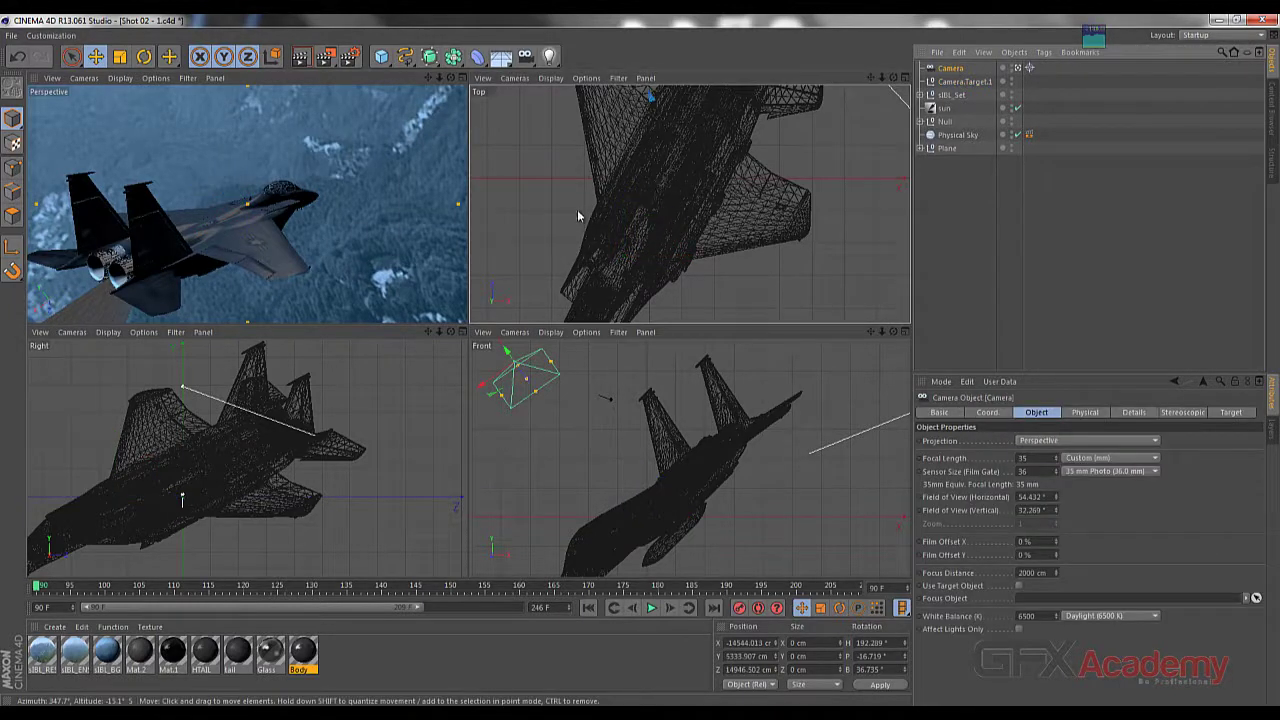
alt+middle_drag(681, 142, 656, 258)
alt+middle_drag(652, 189, 642, 250)
mouse_move(674, 110)
alt+middle_down()
mouse_move(647, 219)
mouse_move(675, 184)
alt+middle_up()
scroll(673, 191, down, 5)
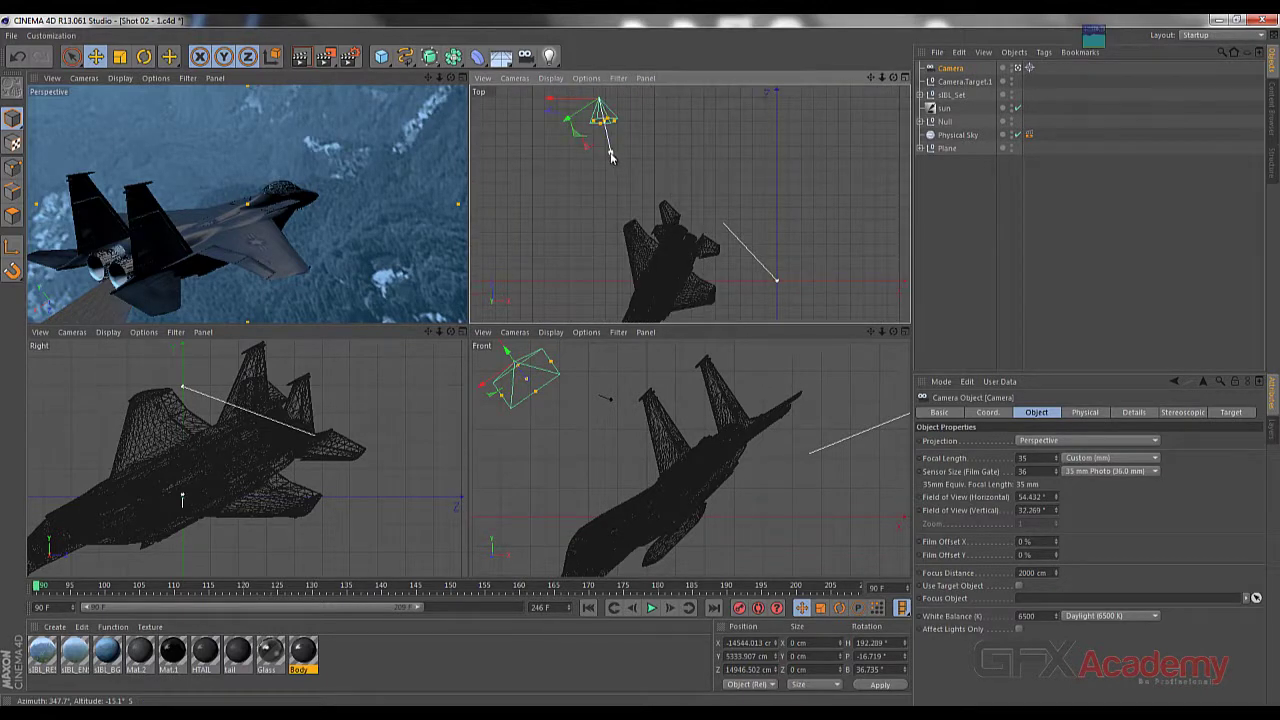
drag(611, 157, 647, 201)
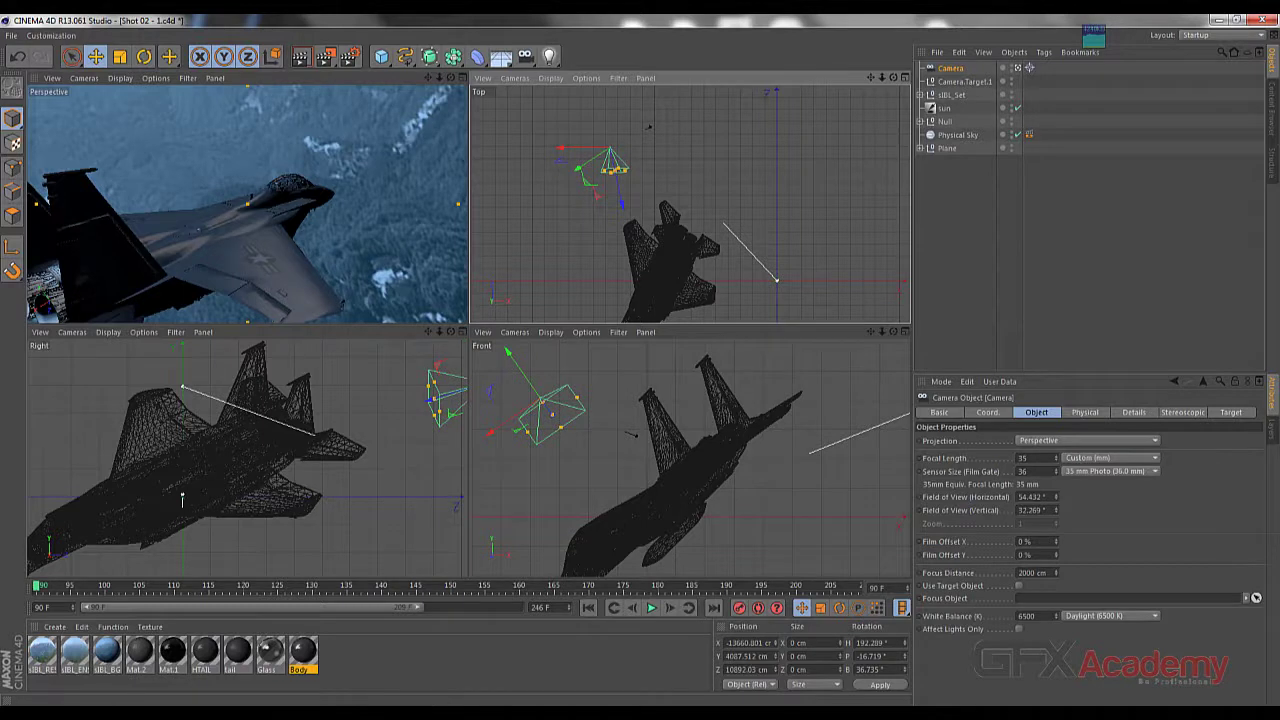
Switch to the video player to compare the shot02 reference clip with the camera view, and minimize the player
key(alt+Tab)
drag(712, 123, 820, 121)
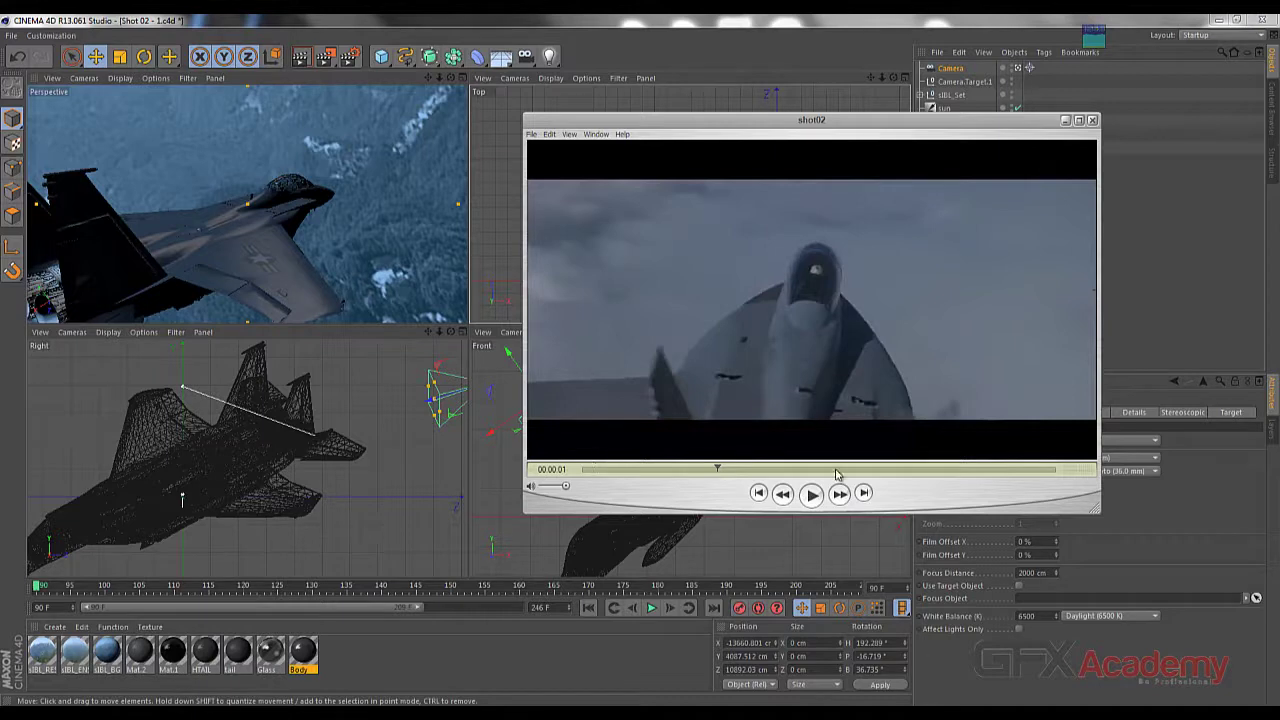
click(1064, 121)
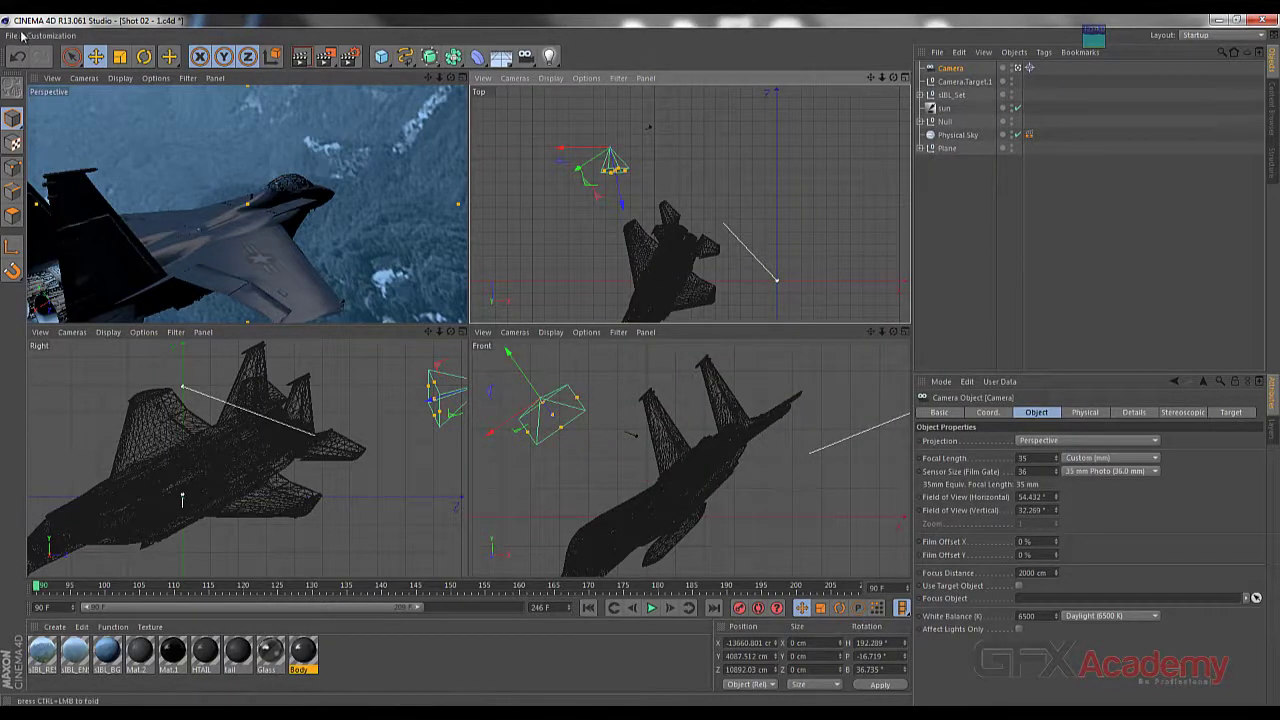
Switch the interface to the Animation layout and enlarge the viewport area above the timeline
click(1198, 37)
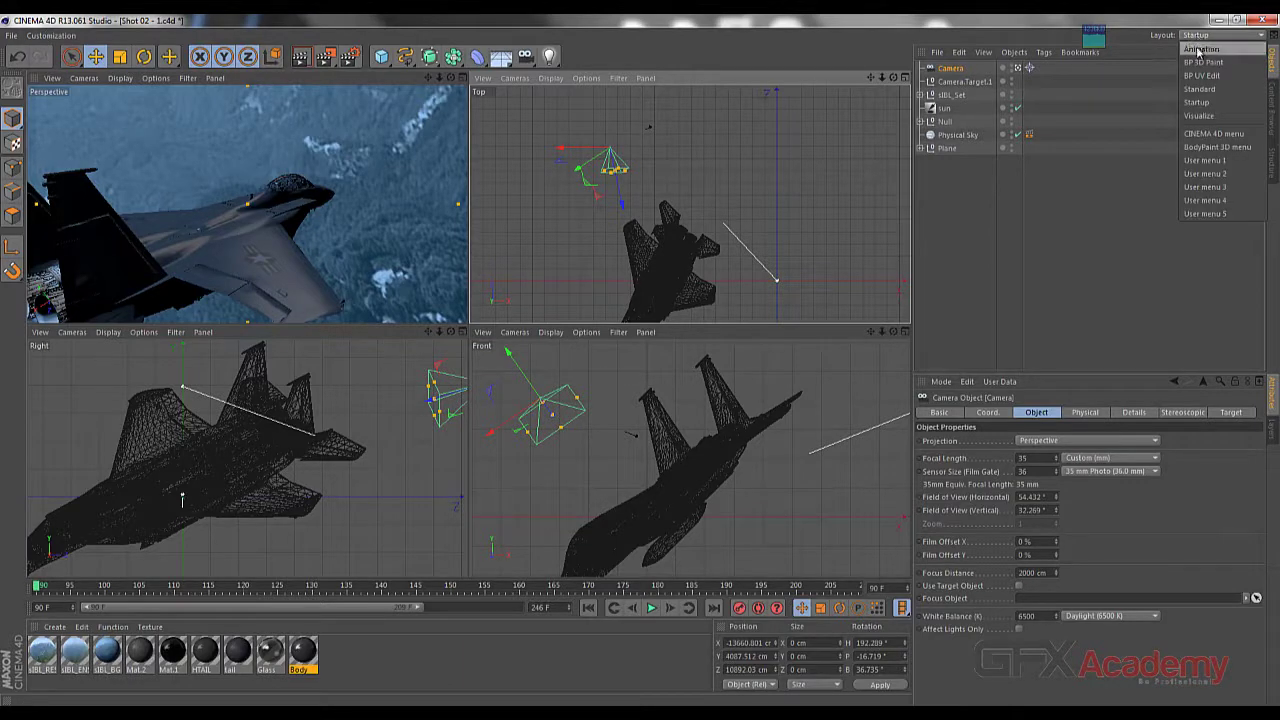
click(1213, 50)
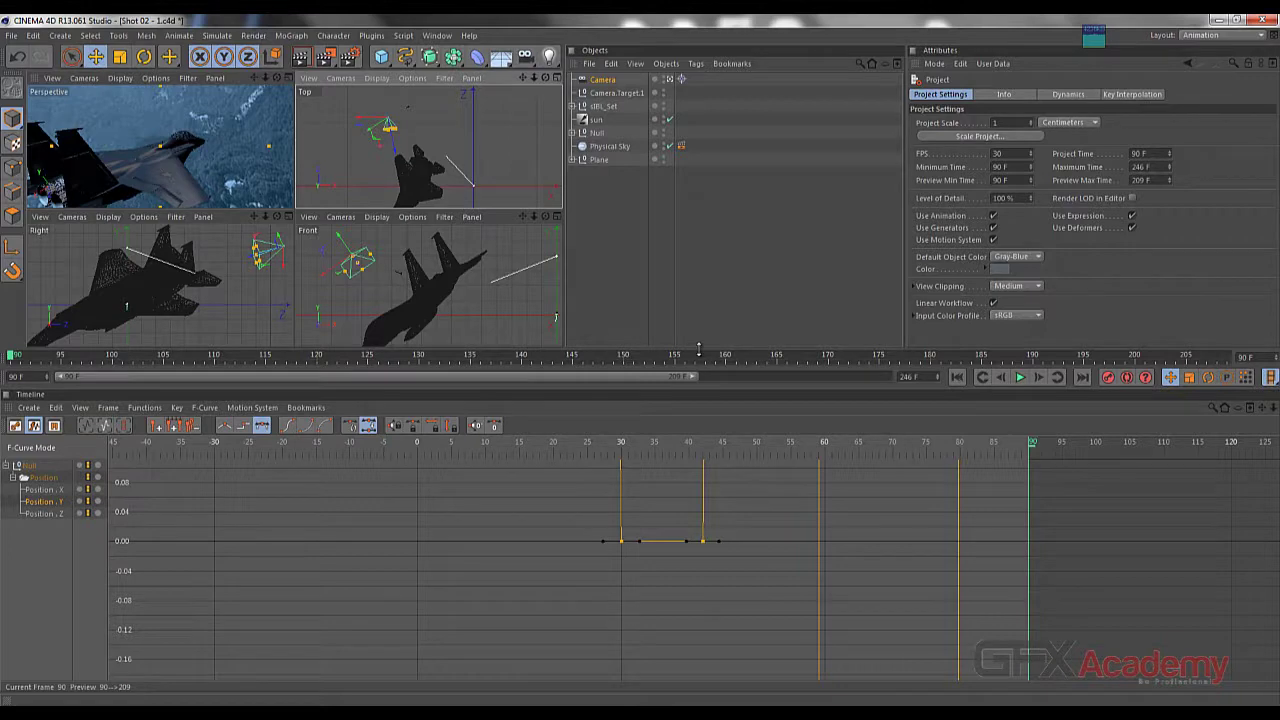
drag(698, 353, 698, 404)
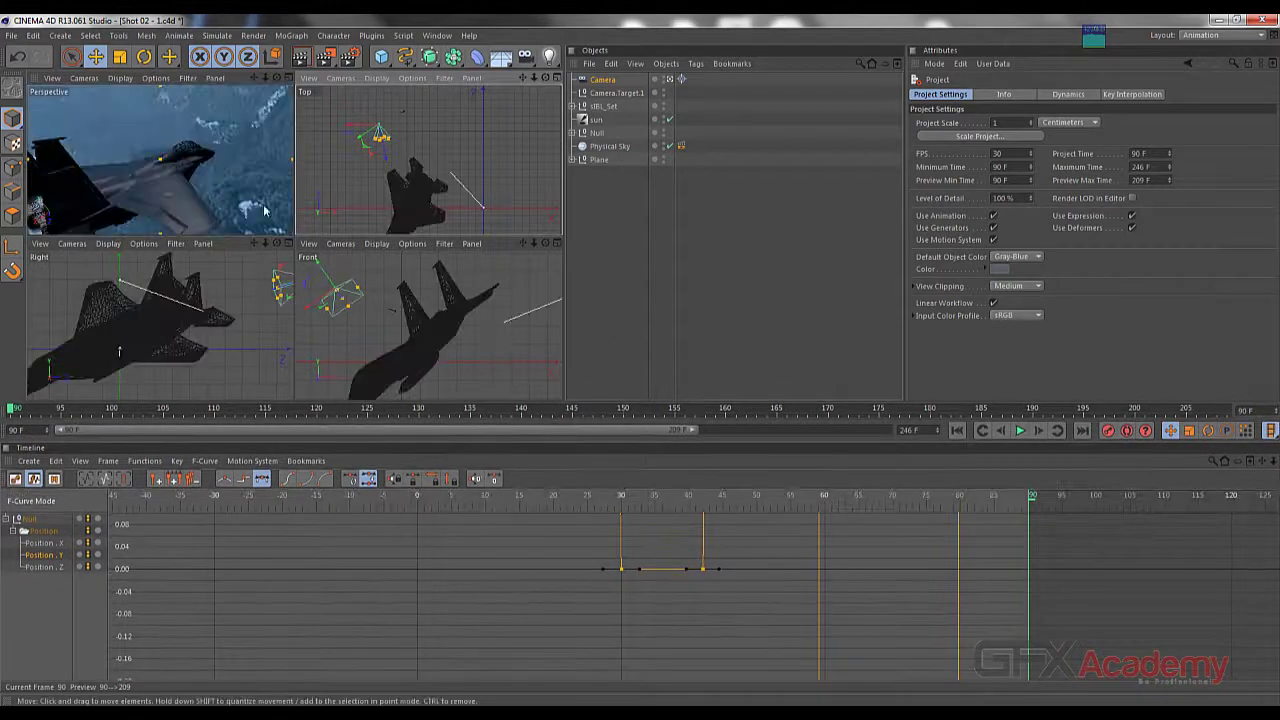
Set the preferences' unit display to Feet and close the preferences
click(34, 35)
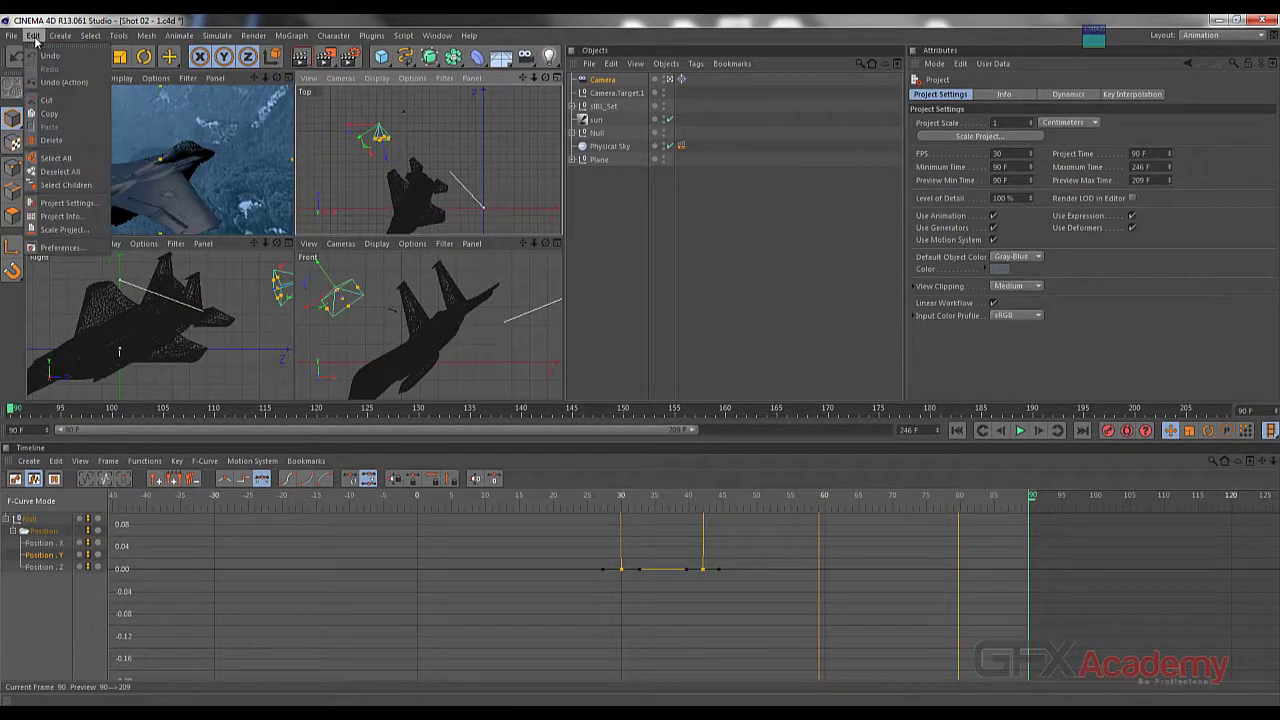
click(74, 249)
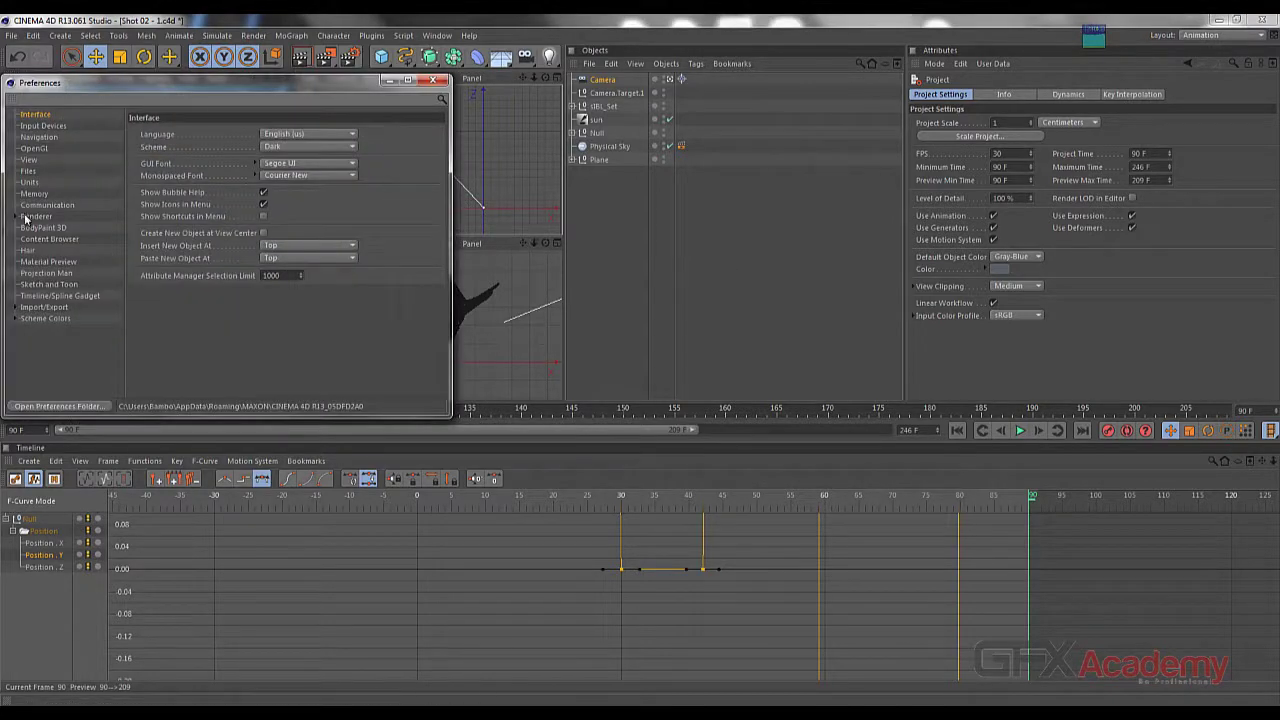
click(30, 183)
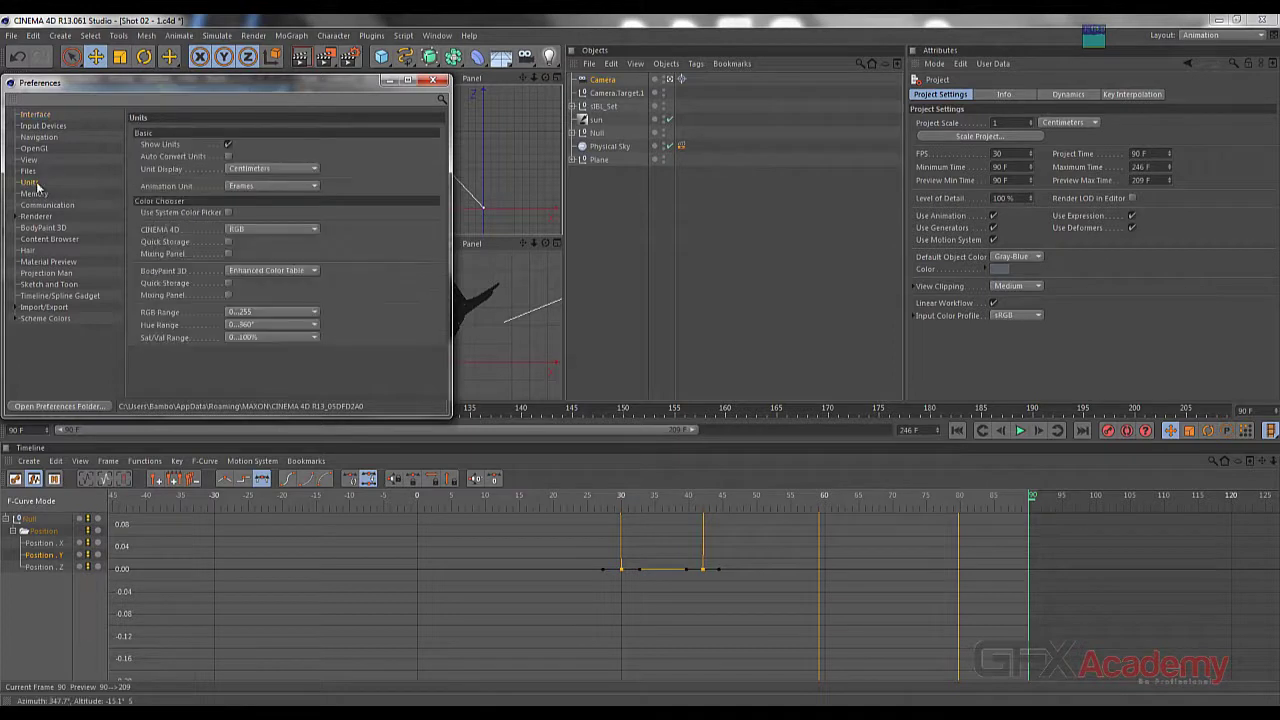
click(289, 170)
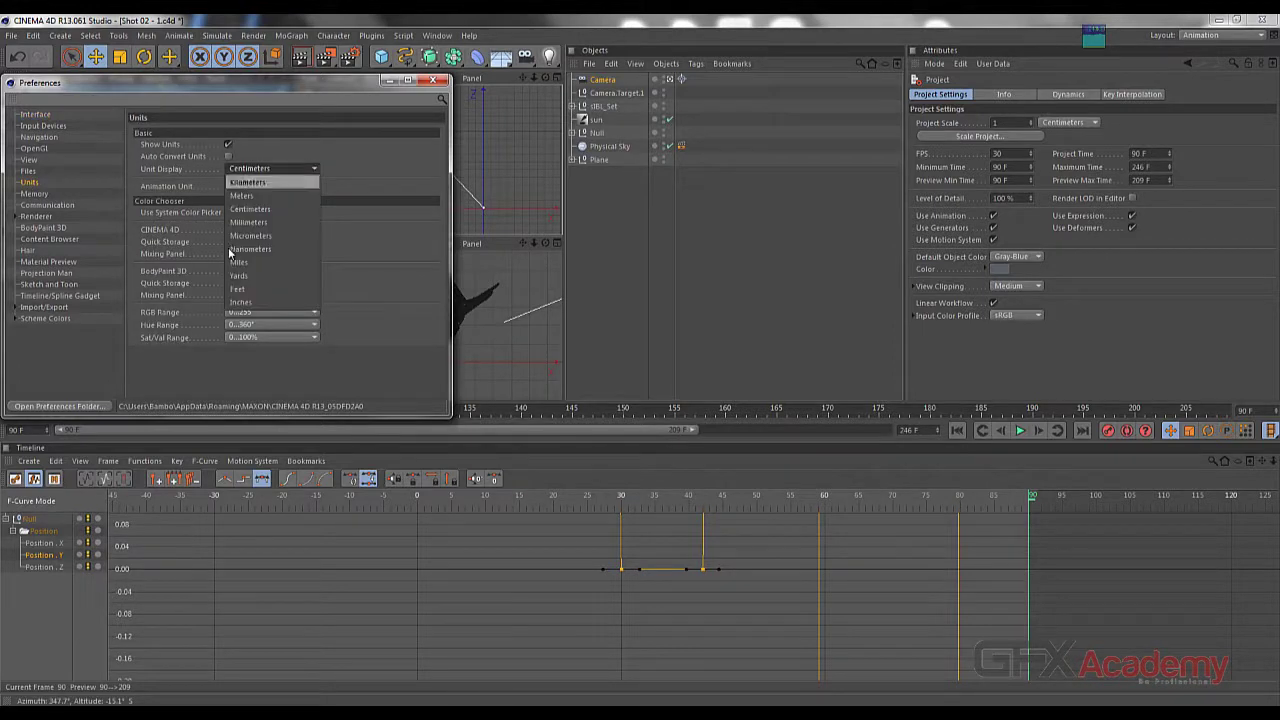
click(266, 290)
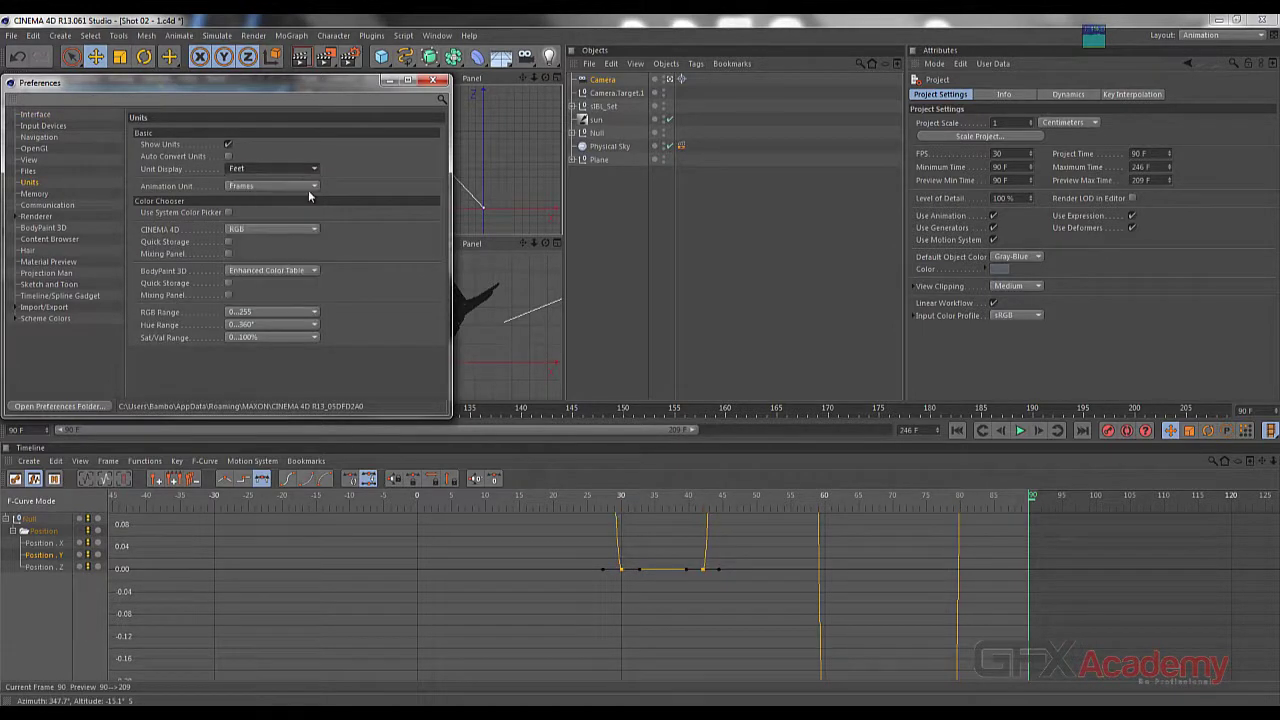
click(433, 80)
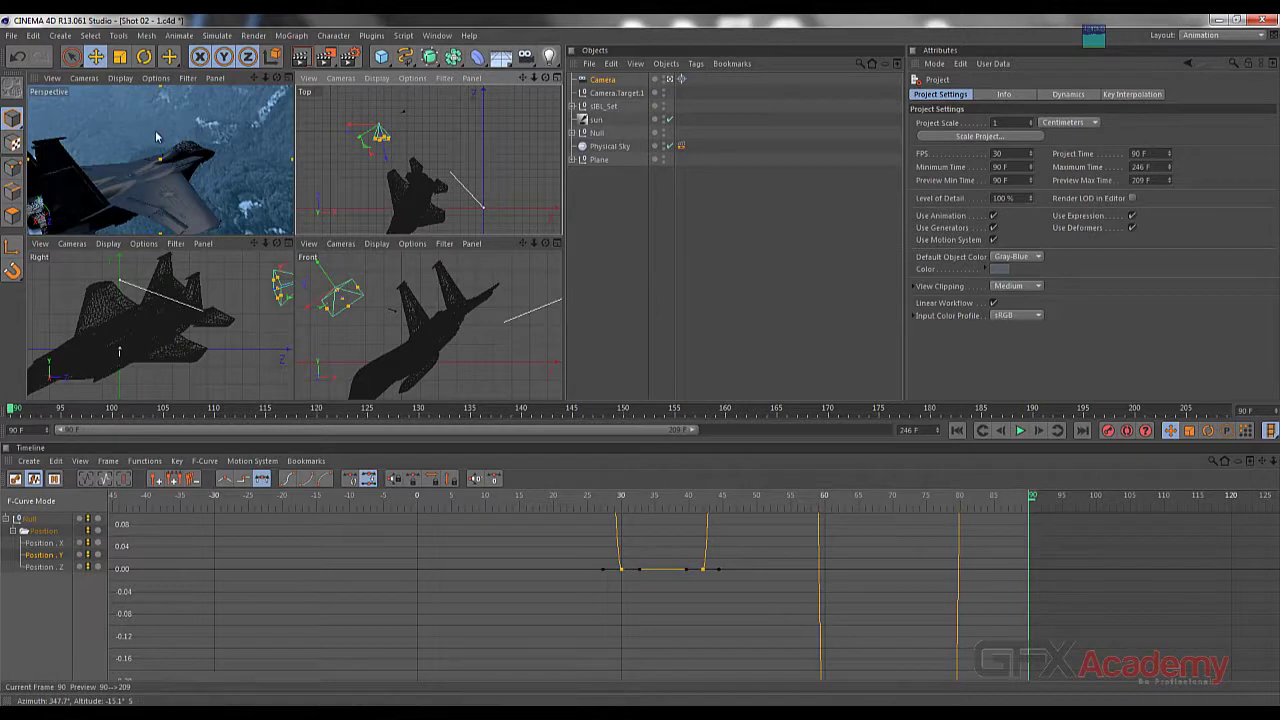
Set the project frame rate to 24 FPS in the project settings
click(34, 38)
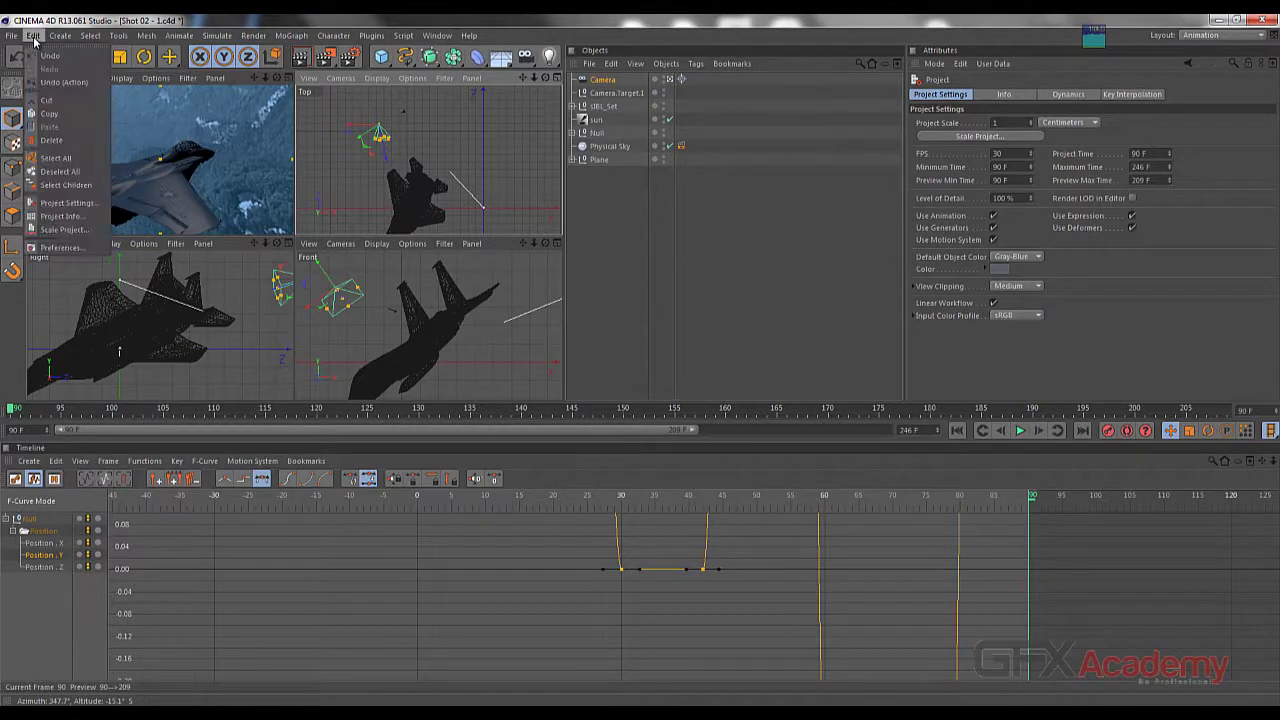
click(68, 204)
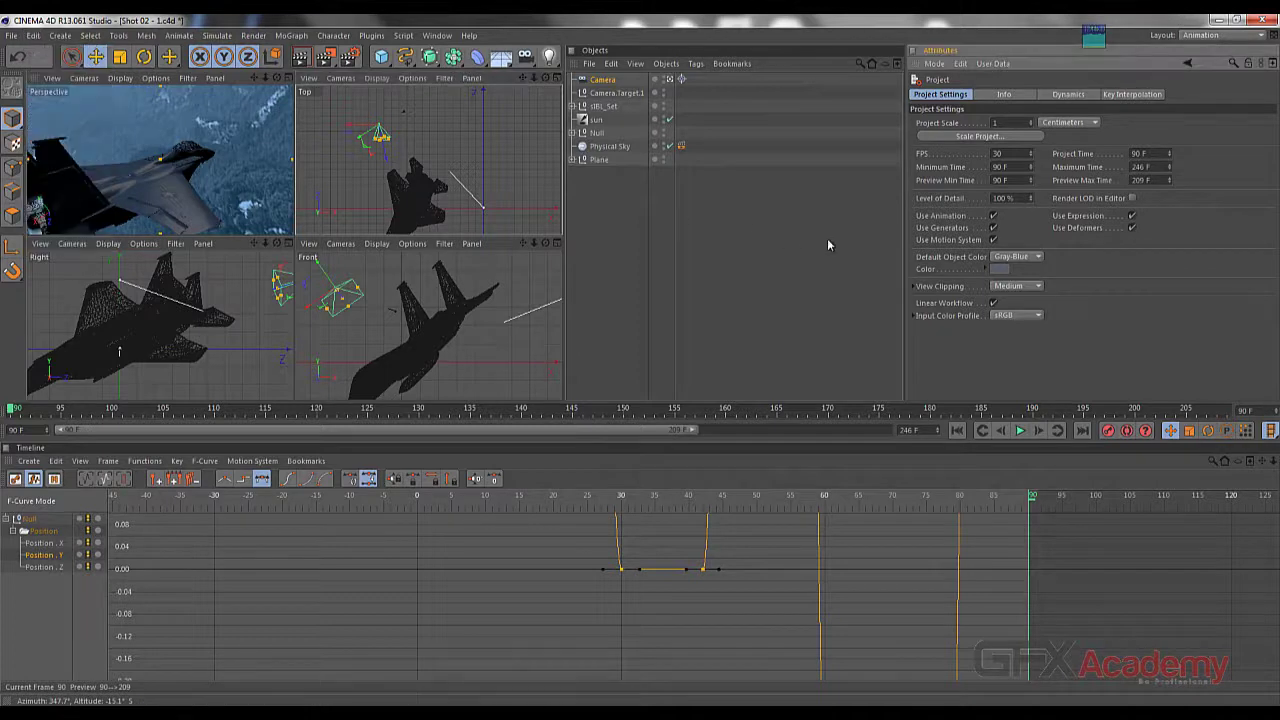
drag(1002, 154, 959, 156)
key(Return)
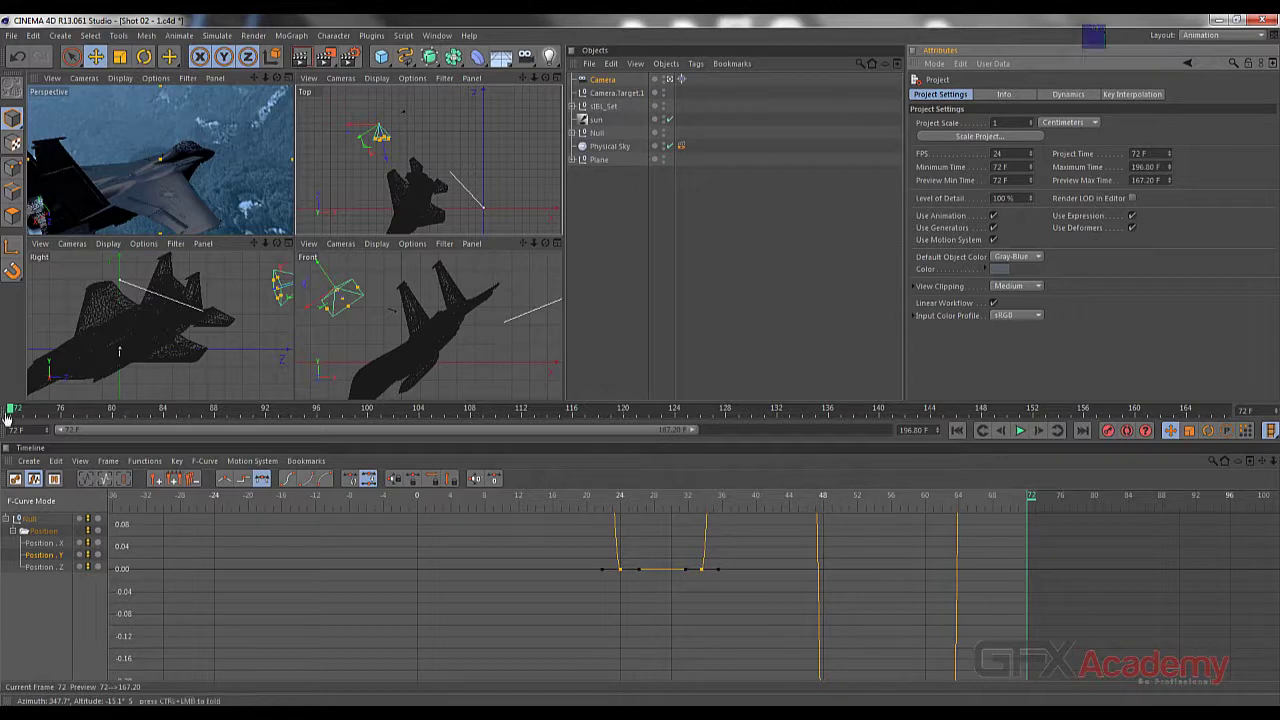
Set the timeline range to frames 0 to 24, extend the preview range across it, and return to frame 0
drag(133, 413, 48, 412)
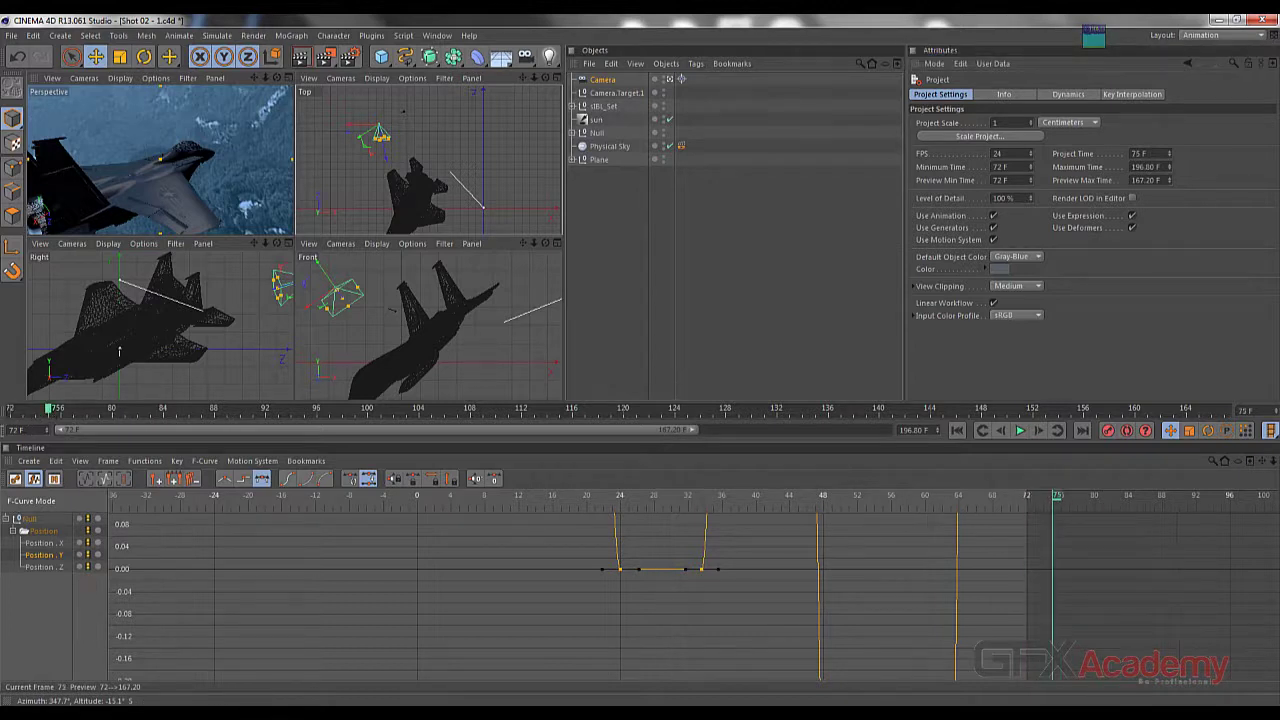
double_click(14, 430)
text(0)
key(Return)
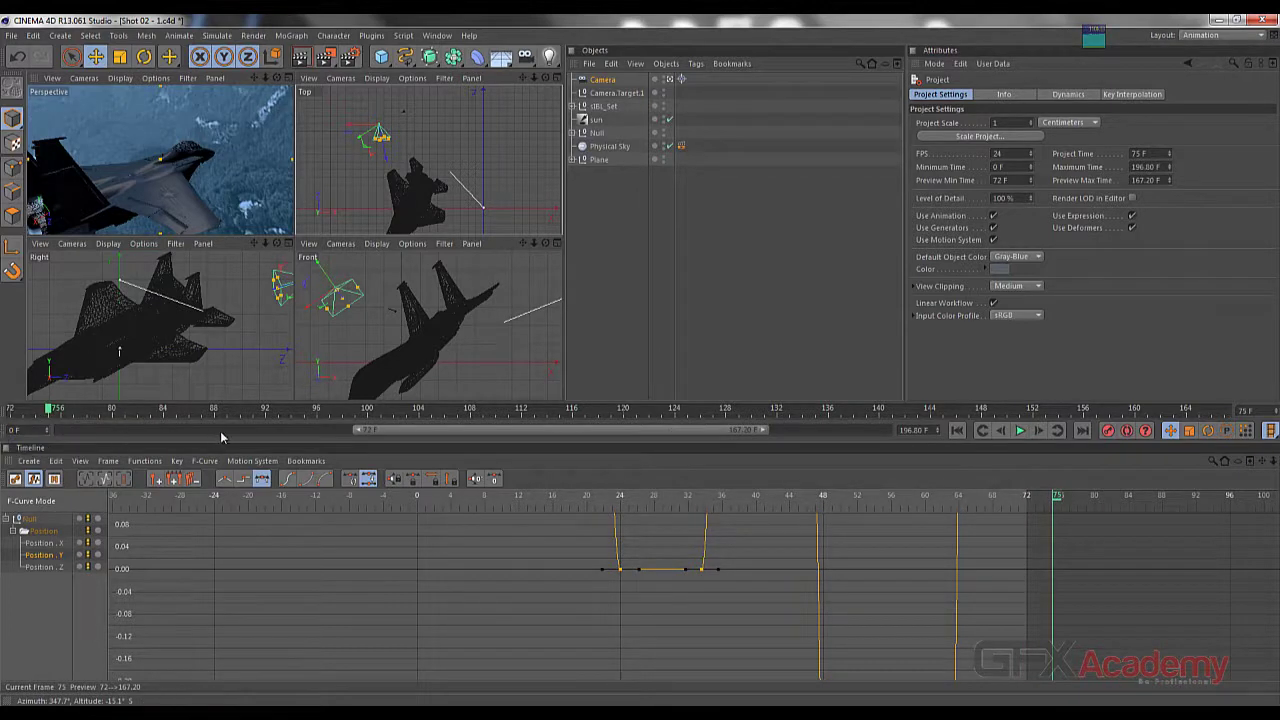
double_click(928, 430)
text(24)
key(Return)
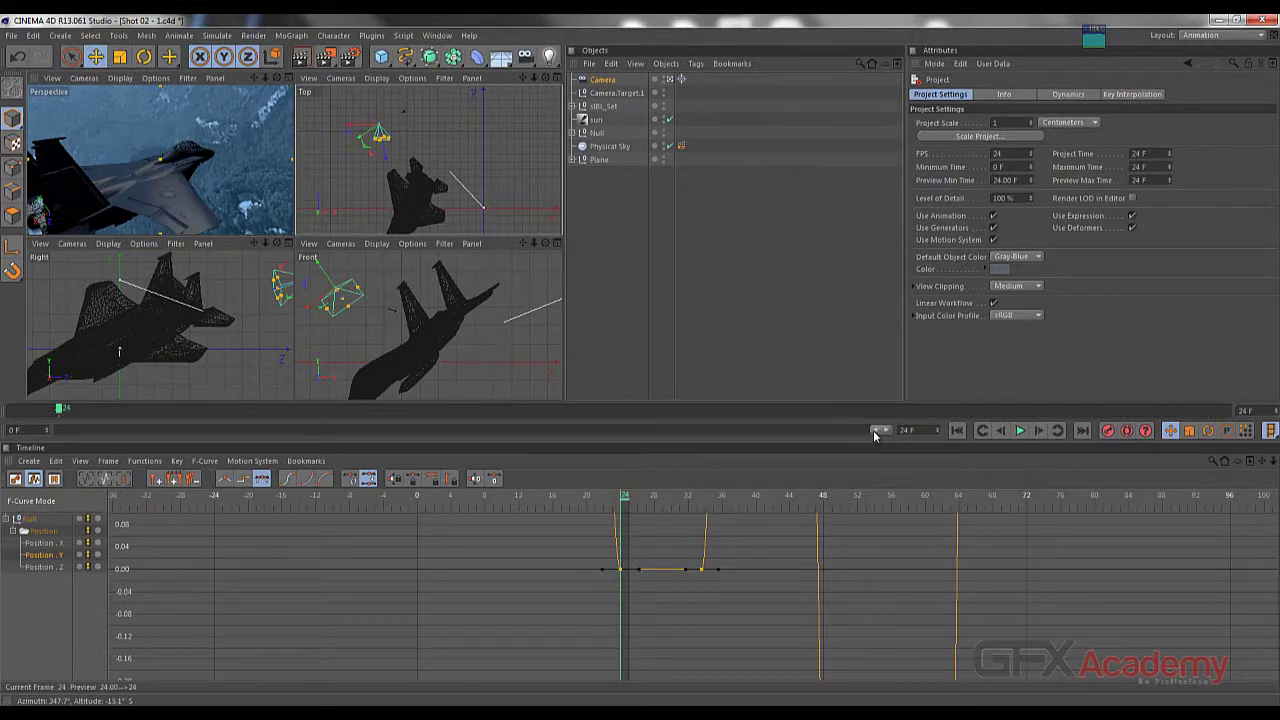
drag(874, 435, 1006, 413)
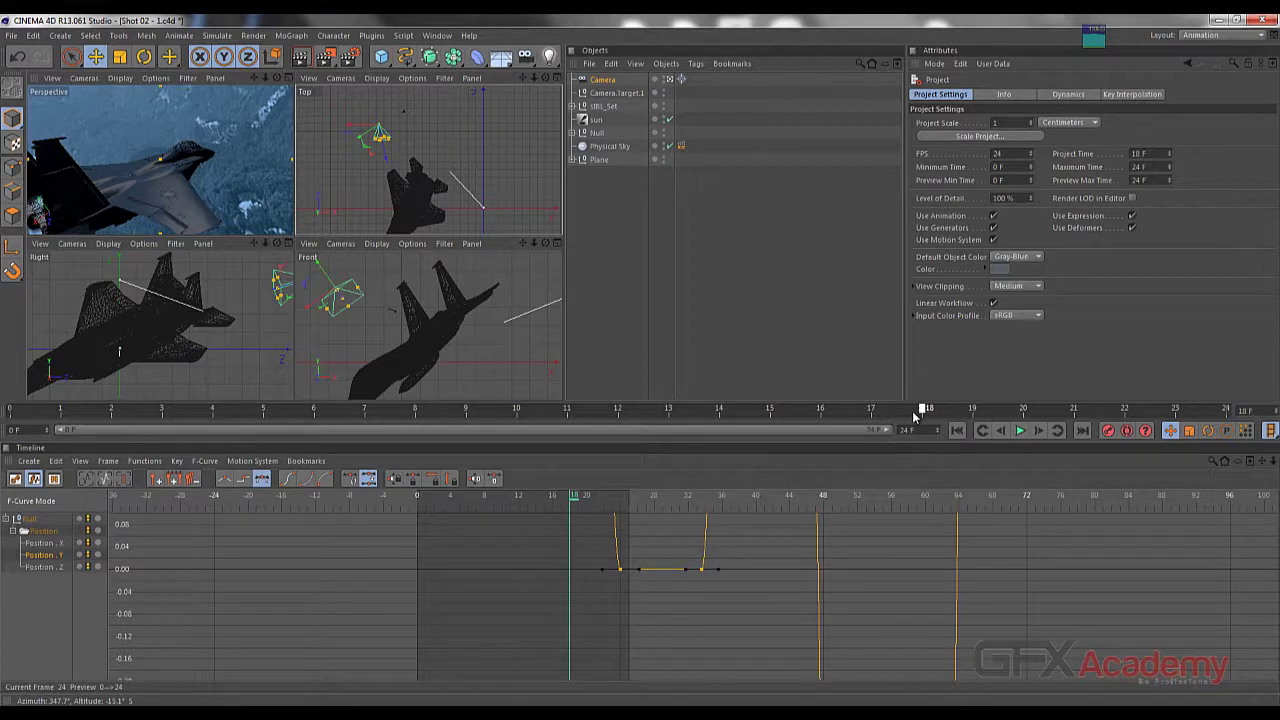
drag(914, 416, 18, 418)
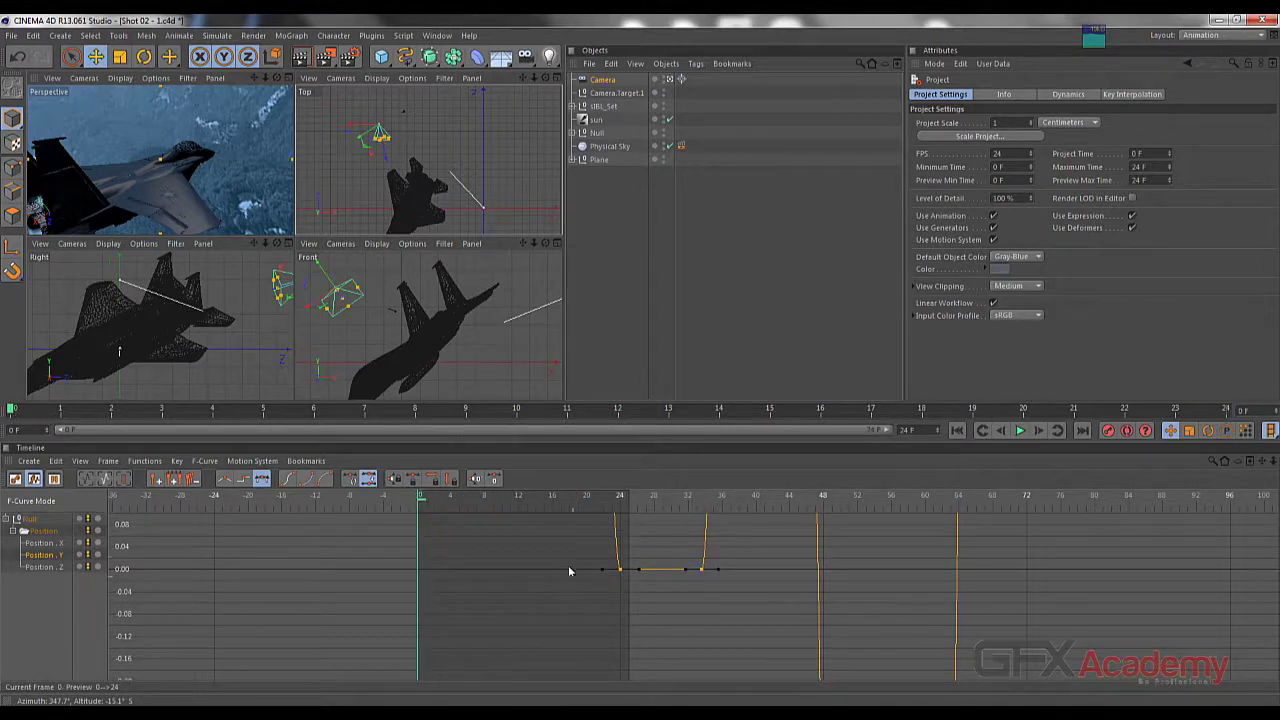
Delete the two zero-value keys at about frames 24 and 34 on the Null's Position.Y curve
drag(574, 552, 735, 590)
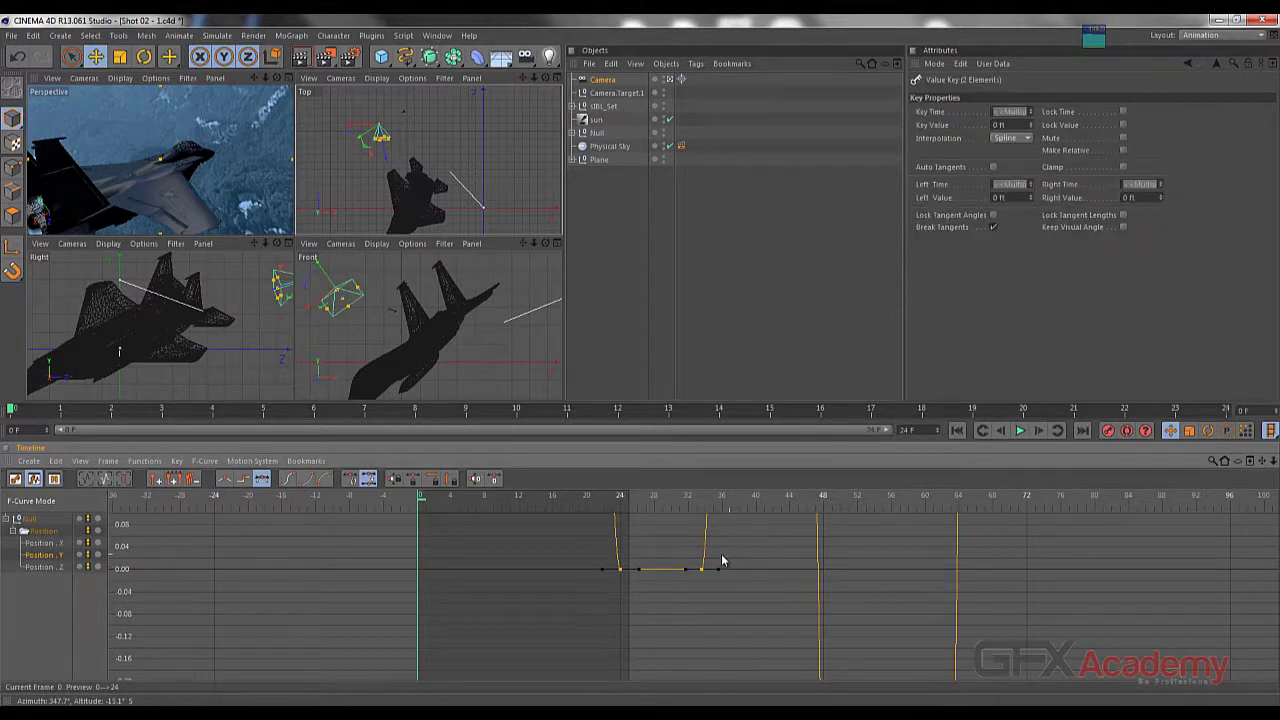
key(Delete)
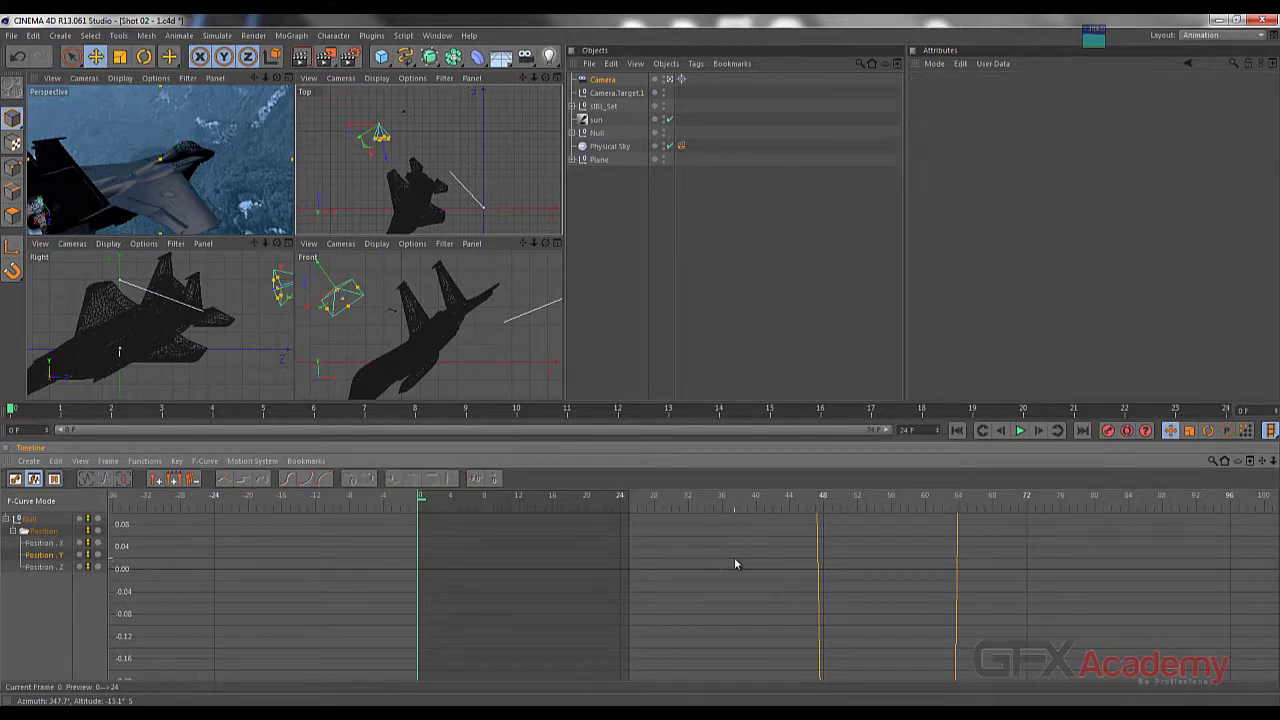
mouse_move(60, 418)
mouse_down()
mouse_move(1226, 410)
mouse_move(363, 410)
mouse_move(28, 440)
mouse_up()
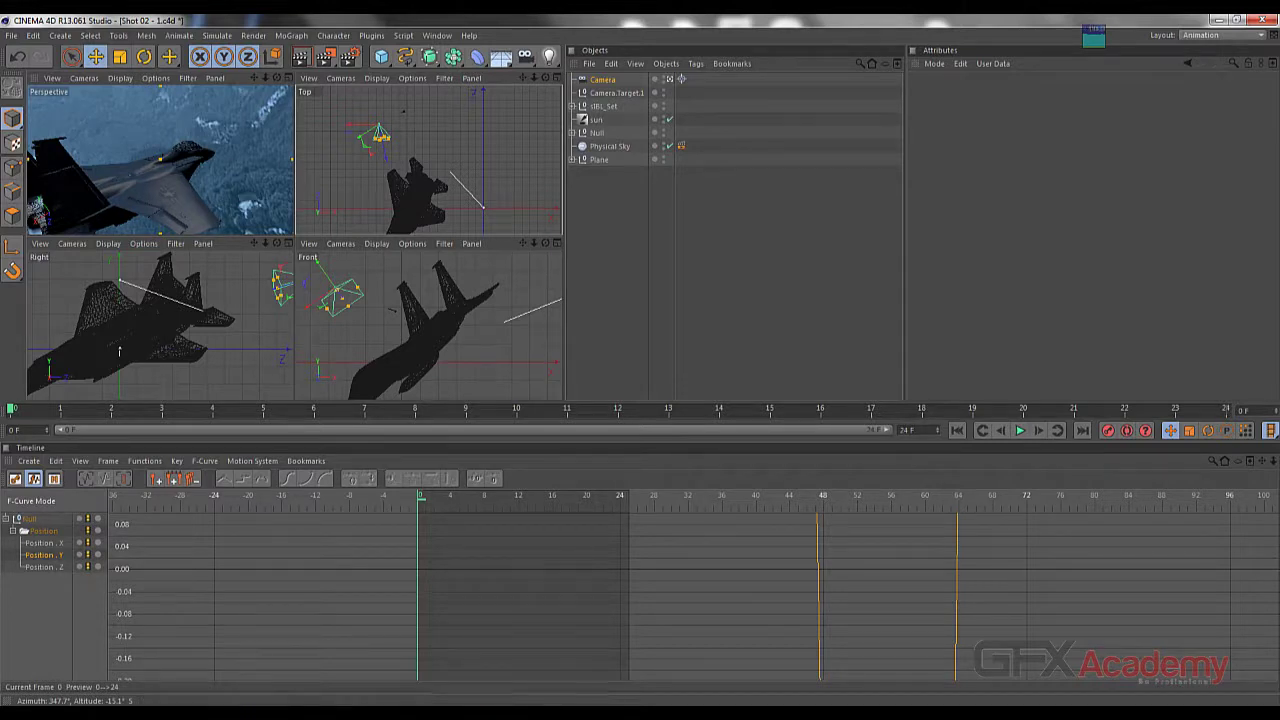
Rewind the shot02 reference clip to its first frame and reposition the camera beside the jet to match its framing
key(alt+Tab)
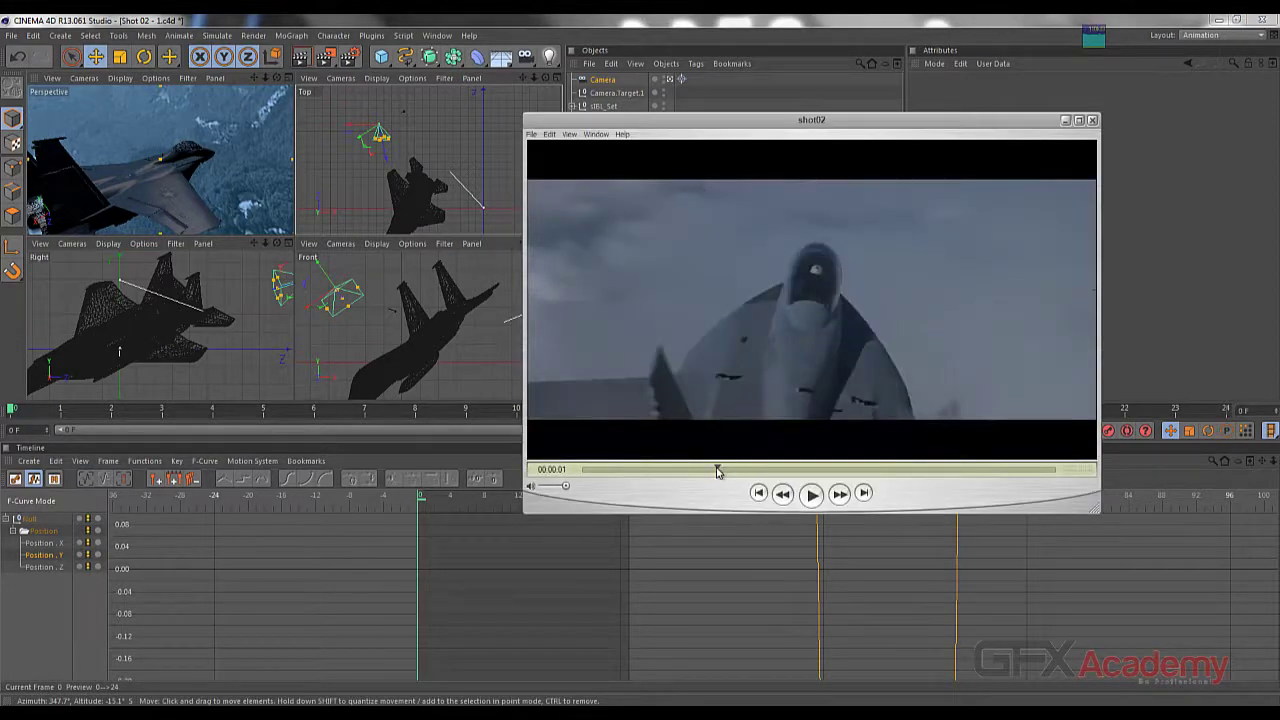
drag(717, 469, 583, 471)
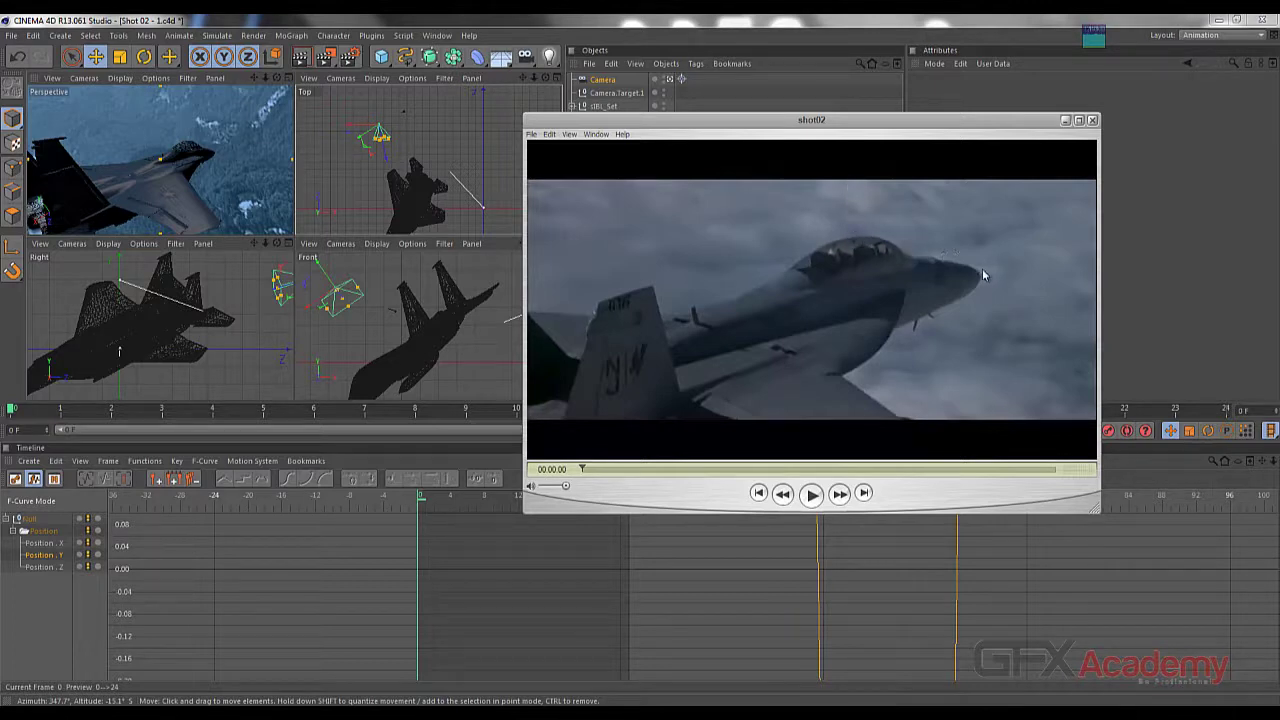
click(385, 165)
mouse_move(388, 168)
mouse_down()
mouse_move(395, 180)
mouse_move(351, 141)
mouse_move(392, 176)
mouse_move(360, 150)
mouse_move(377, 170)
mouse_up()
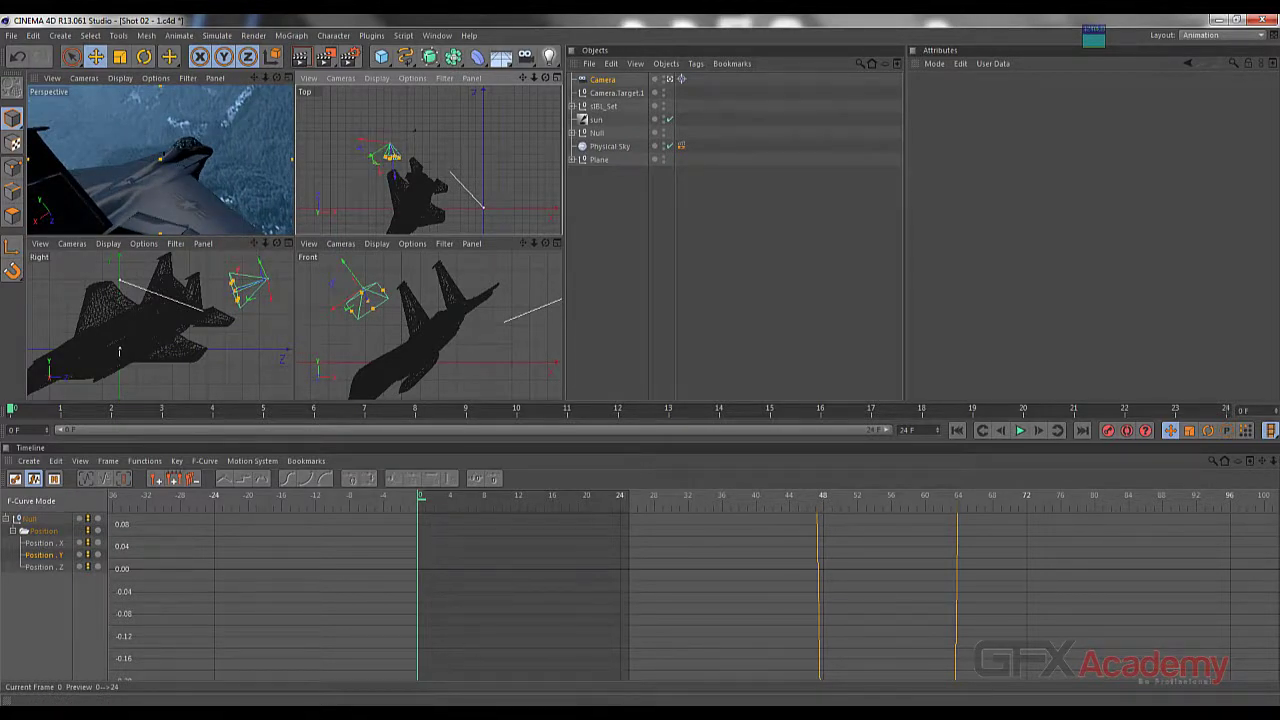
key(alt+Tab)
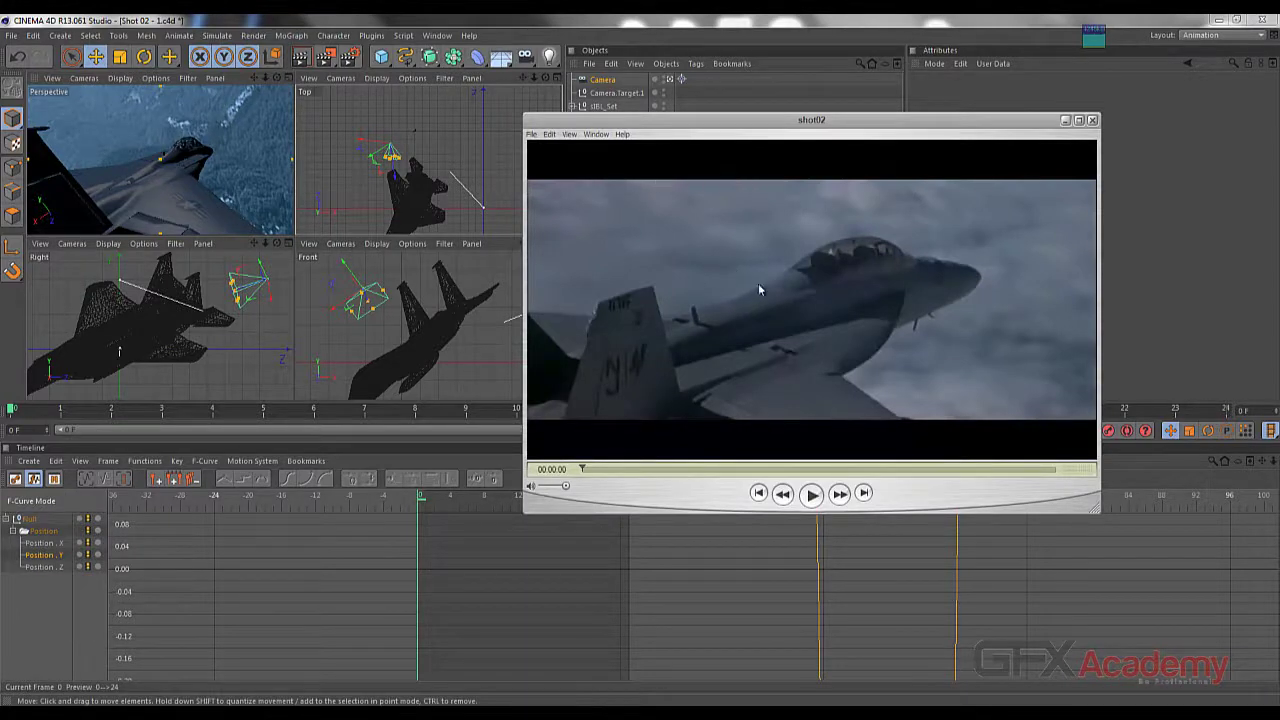
mouse_move(371, 162)
mouse_down()
mouse_move(359, 160)
mouse_move(386, 152)
mouse_move(371, 163)
mouse_up()
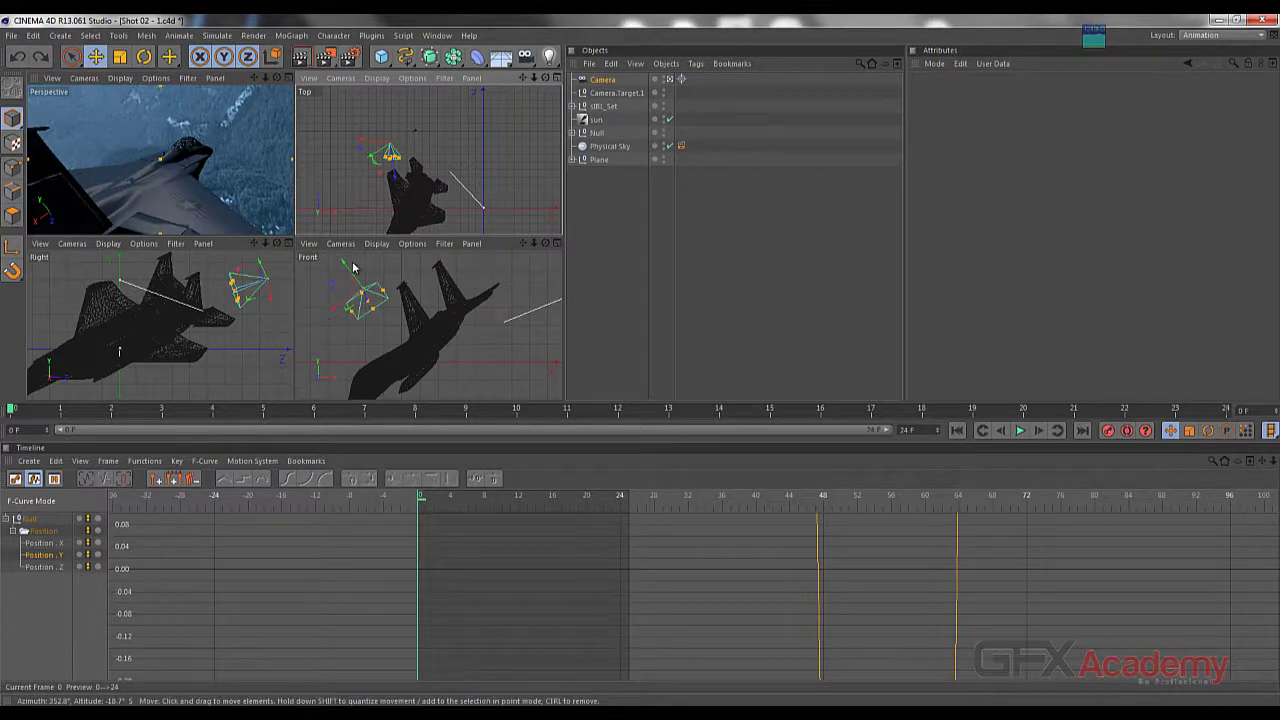
drag(352, 267, 352, 270)
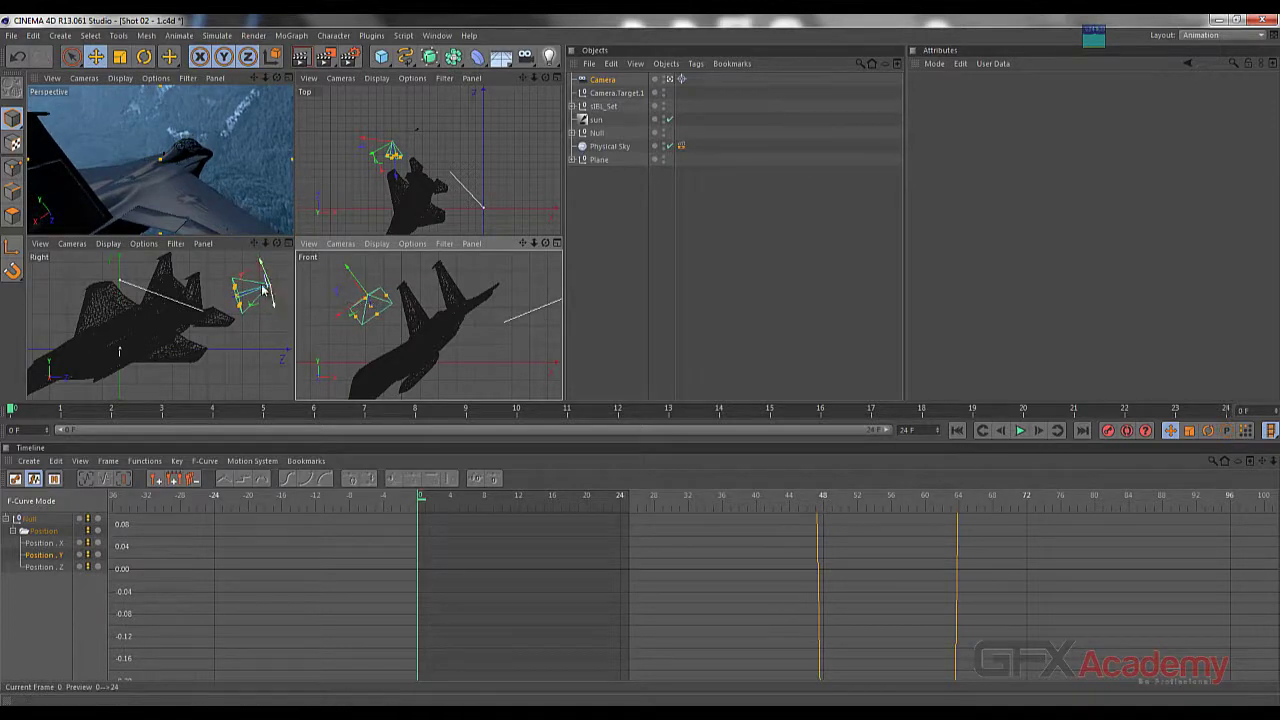
drag(245, 297, 271, 312)
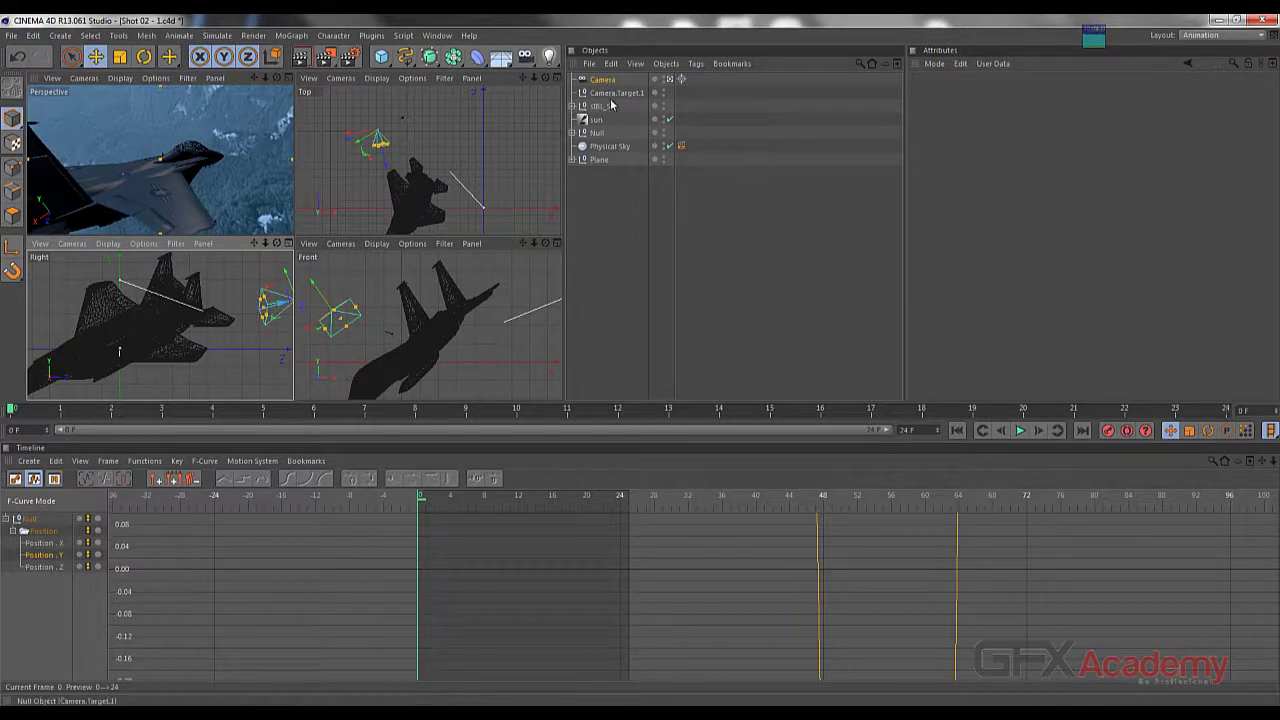
Shift the Camera.Target.1 null along the jet's fuselage in the top and front views to refine the camera's aim
click(614, 93)
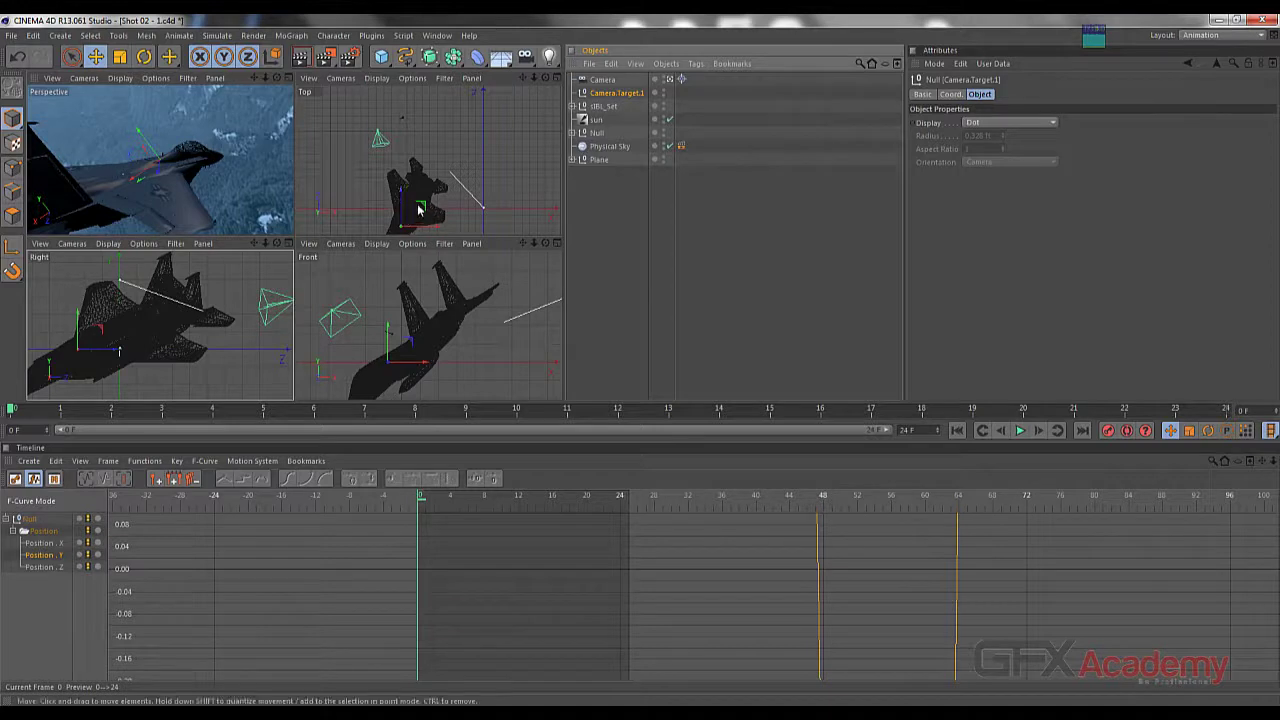
mouse_move(424, 201)
mouse_down()
mouse_move(433, 215)
mouse_move(422, 201)
mouse_up()
alt+middle_drag(421, 196, 428, 161)
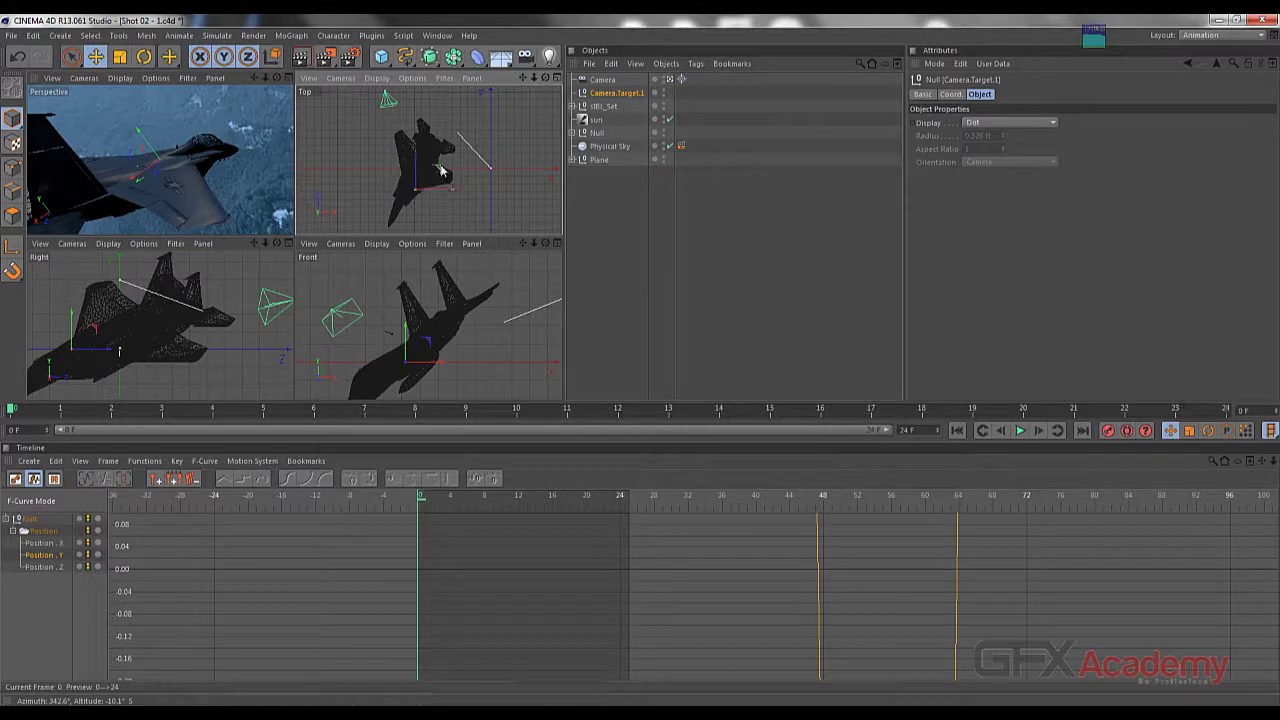
mouse_move(438, 171)
mouse_down()
mouse_move(440, 194)
mouse_move(430, 172)
mouse_up()
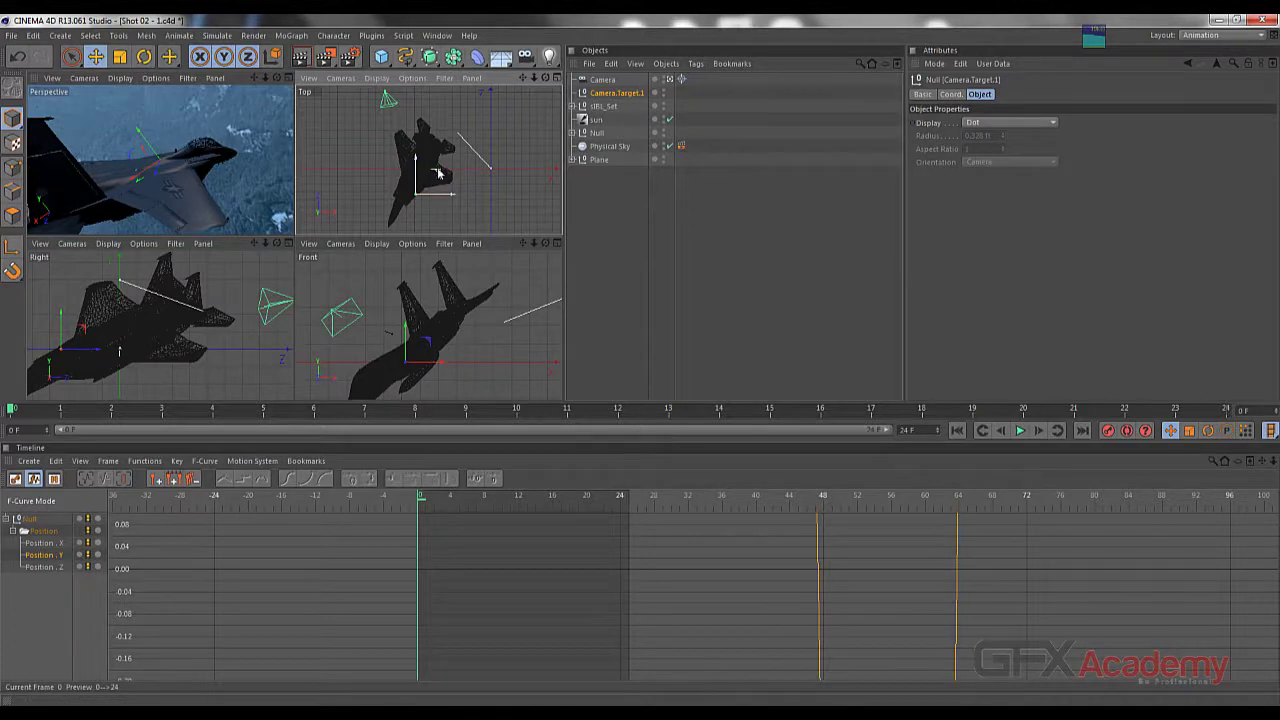
drag(437, 174, 435, 166)
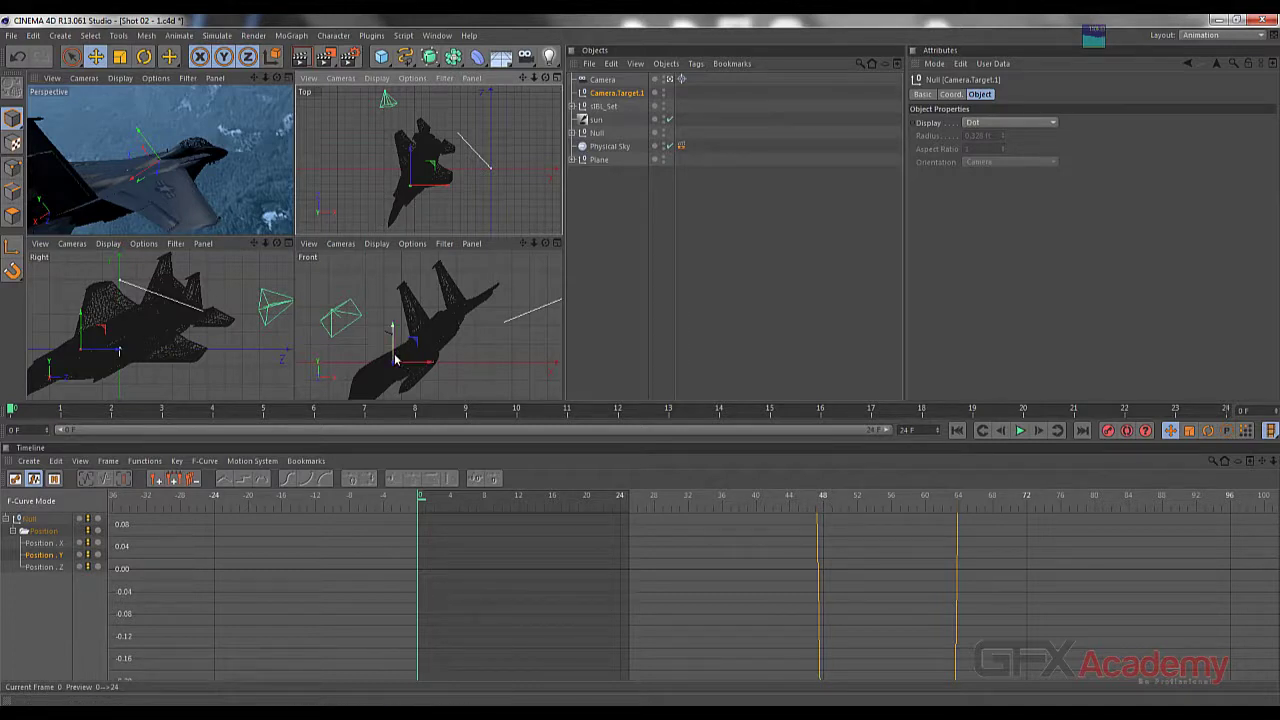
mouse_move(414, 366)
mouse_down()
mouse_move(434, 364)
mouse_move(417, 366)
mouse_up()
Compare with the shot02 clip, then move the camera slightly closer to the jet and keyframe it at frame 0
click(412, 712)
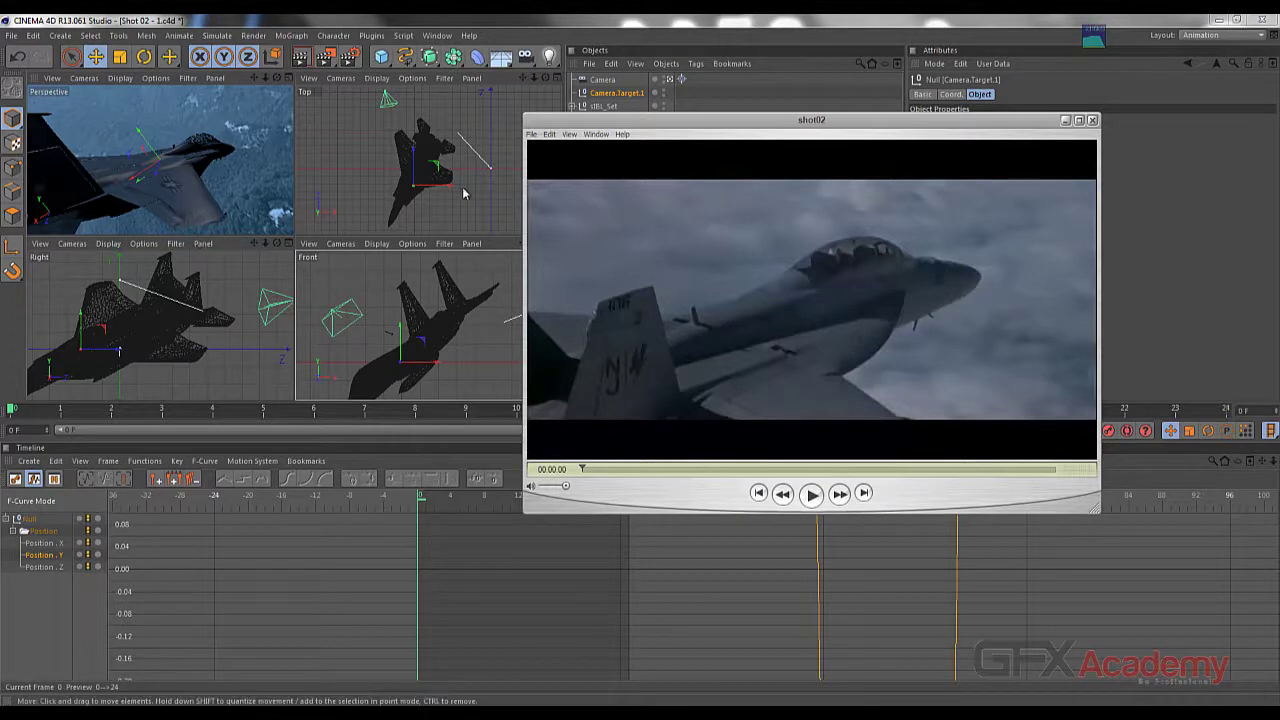
click(640, 81)
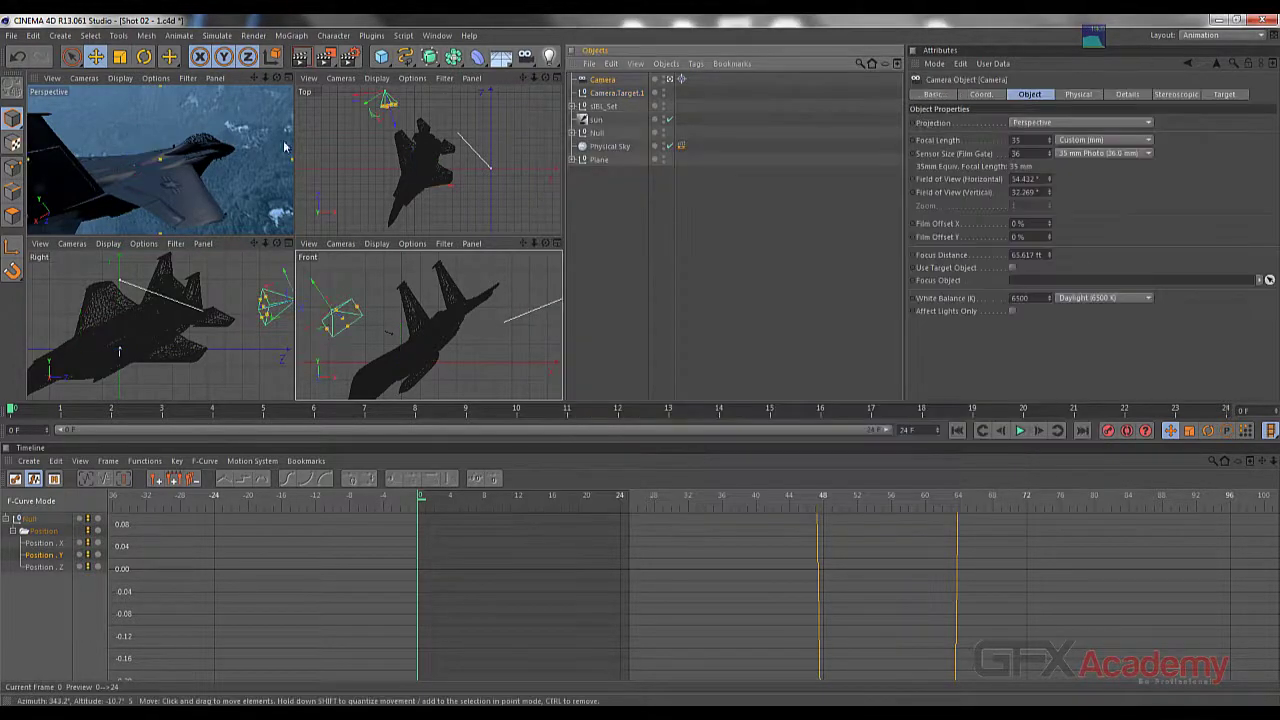
drag(395, 125, 398, 137)
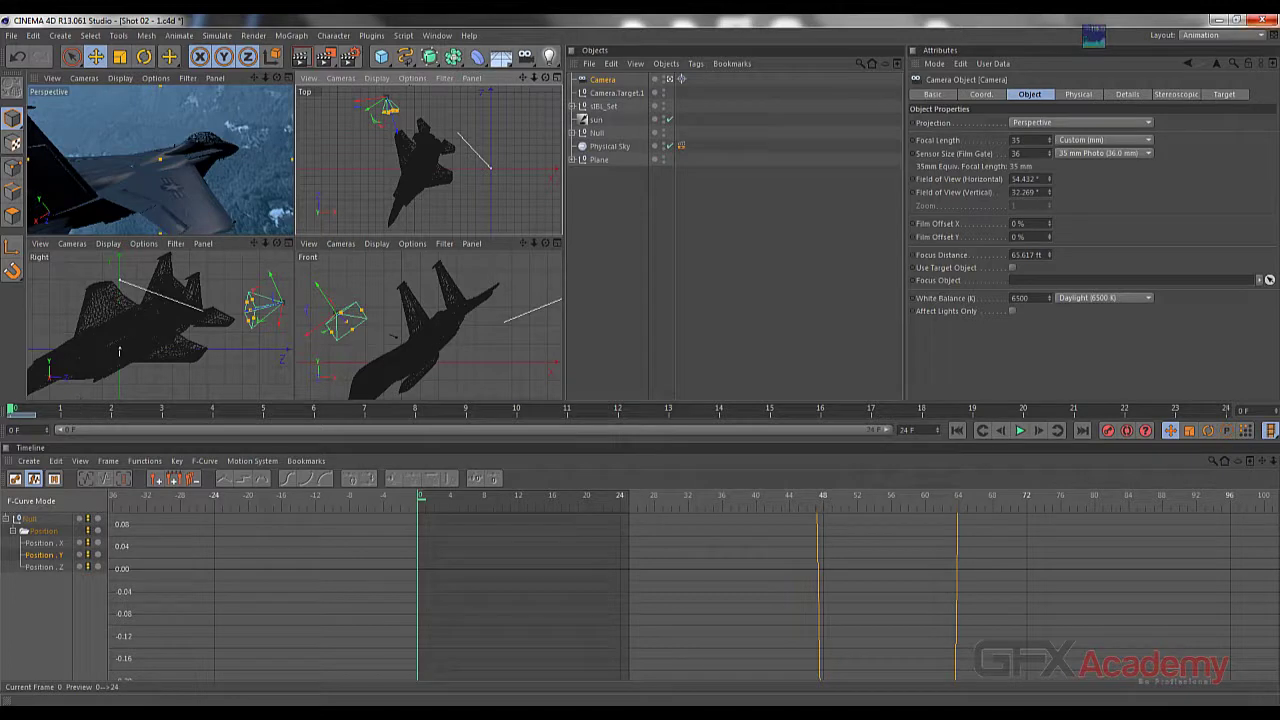
Record a camera keyframe at frame 24 and widen the four-view viewport area
key(F8)
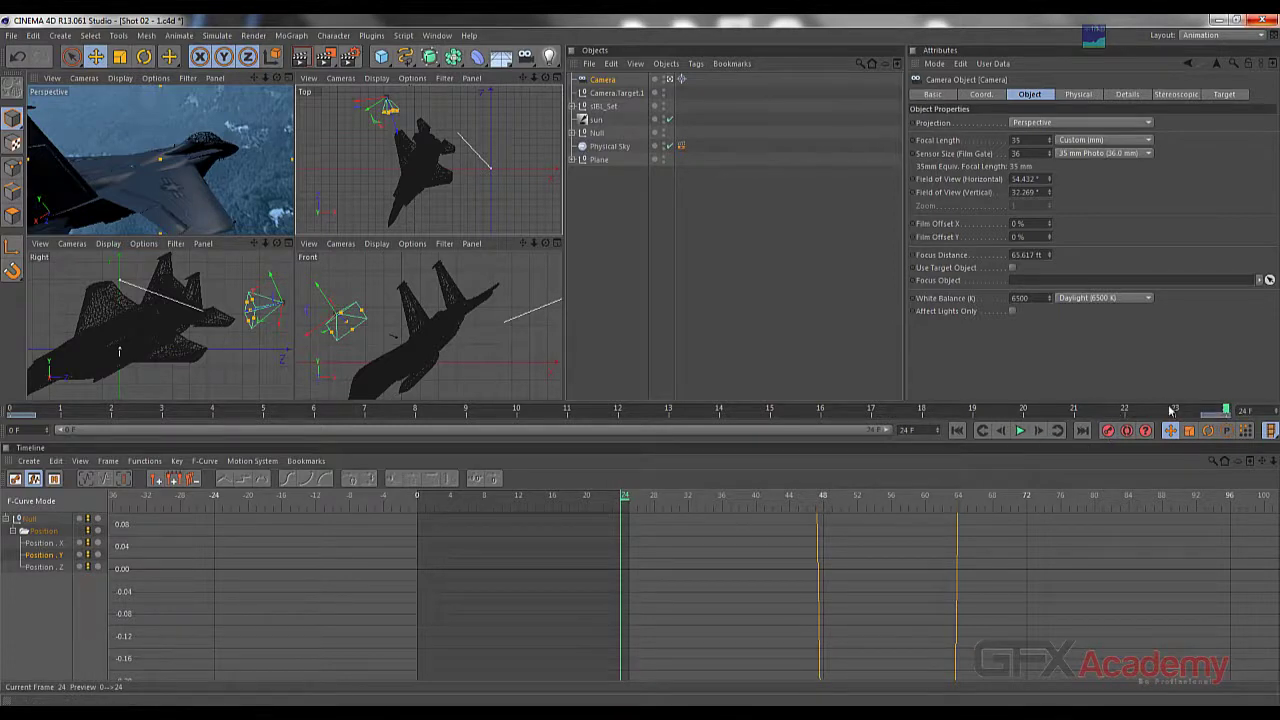
mouse_move(1172, 411)
mouse_down()
mouse_move(30, 411)
mouse_move(521, 410)
mouse_up()
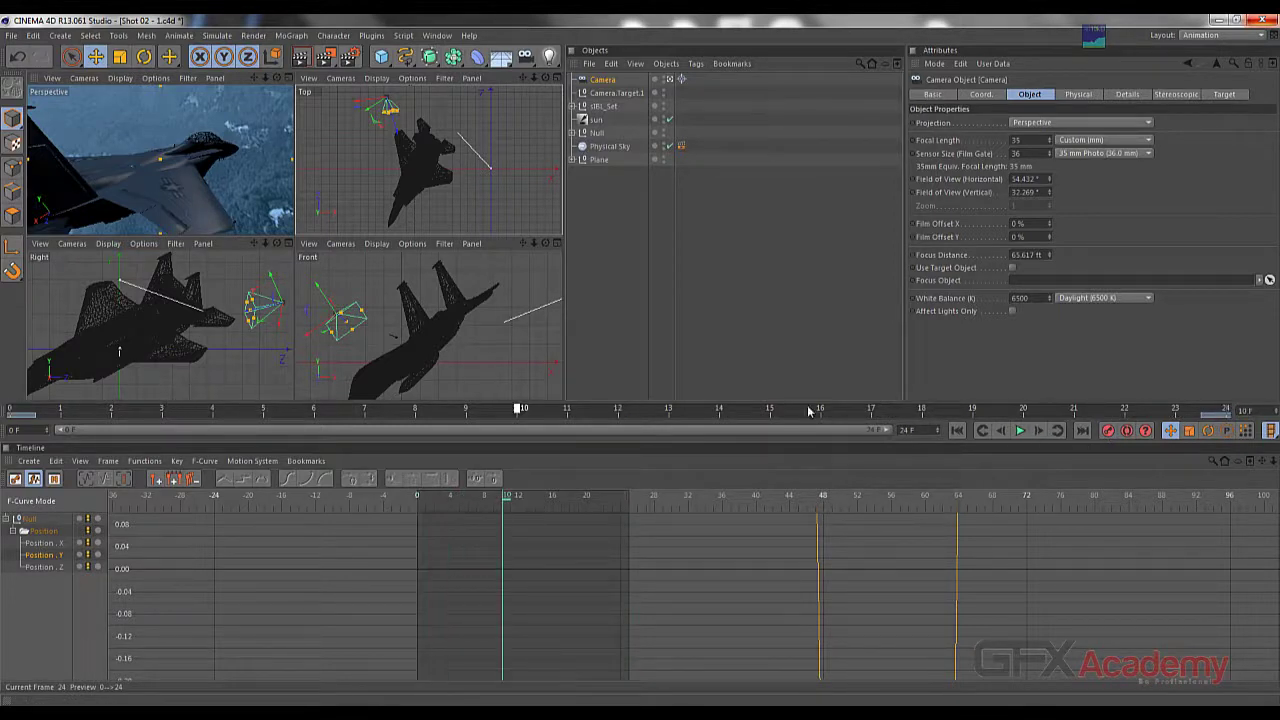
mouse_move(808, 411)
mouse_down()
mouse_move(1222, 411)
mouse_move(325, 395)
mouse_move(265, 411)
mouse_move(1255, 418)
mouse_up()
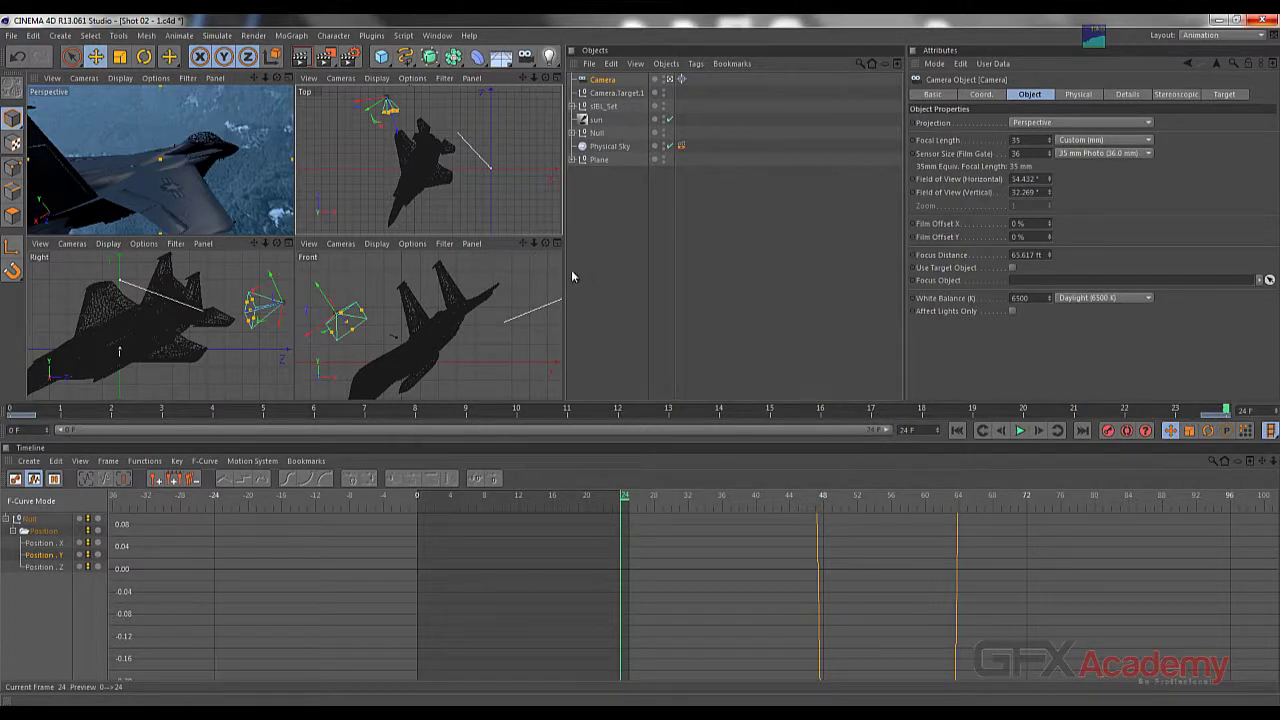
drag(565, 272, 744, 270)
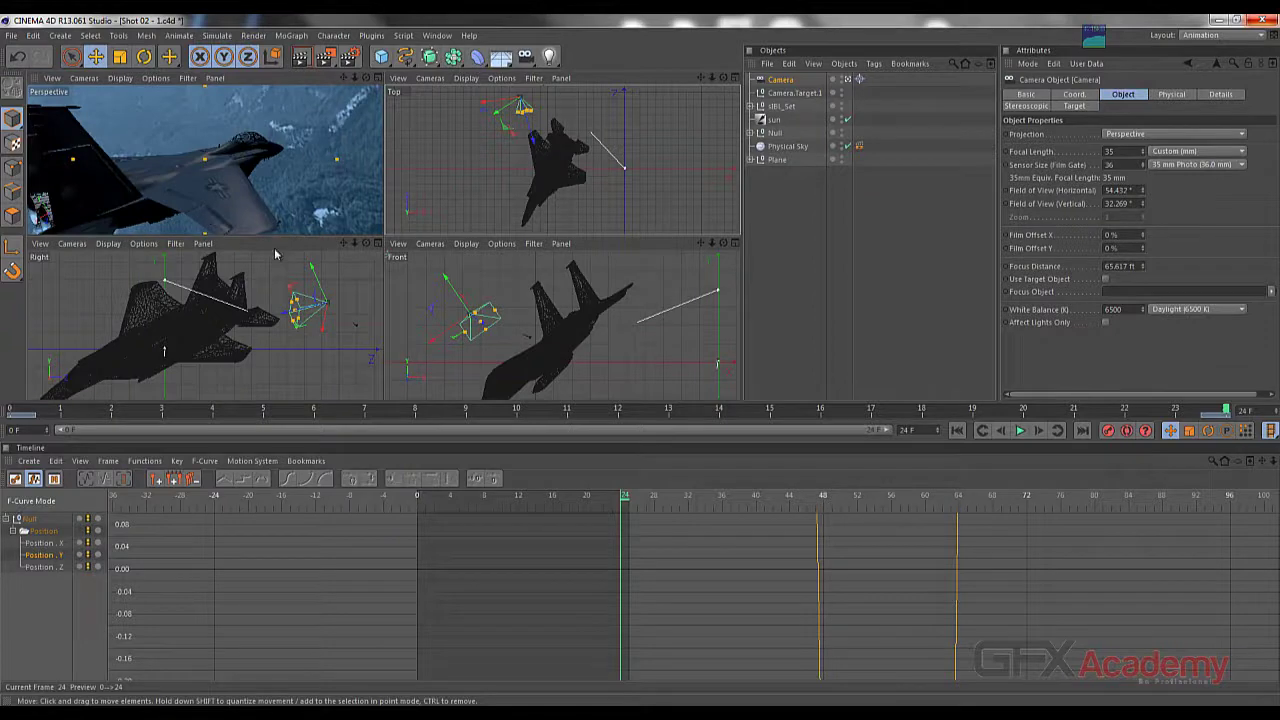
Scrub the shot02 reference clip to about one second and examine its framing above and behind the cockpit
key(alt+Tab)
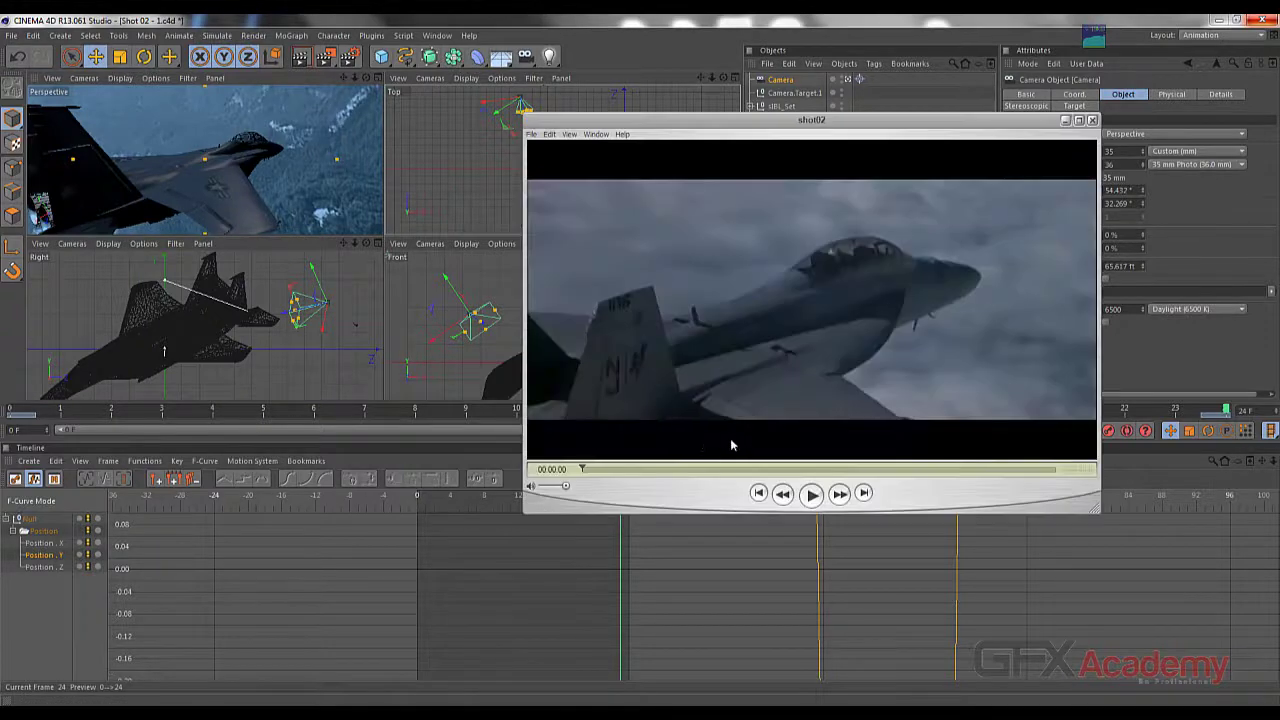
drag(585, 470, 717, 470)
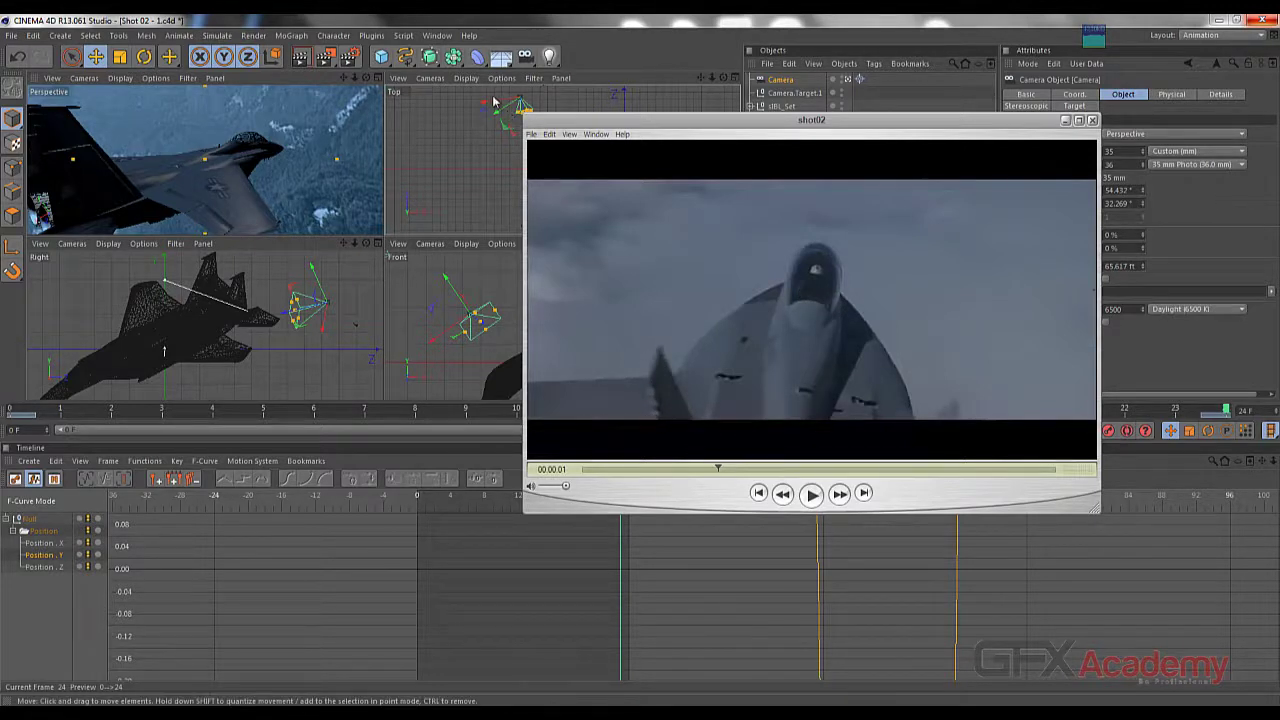
click(567, 18)
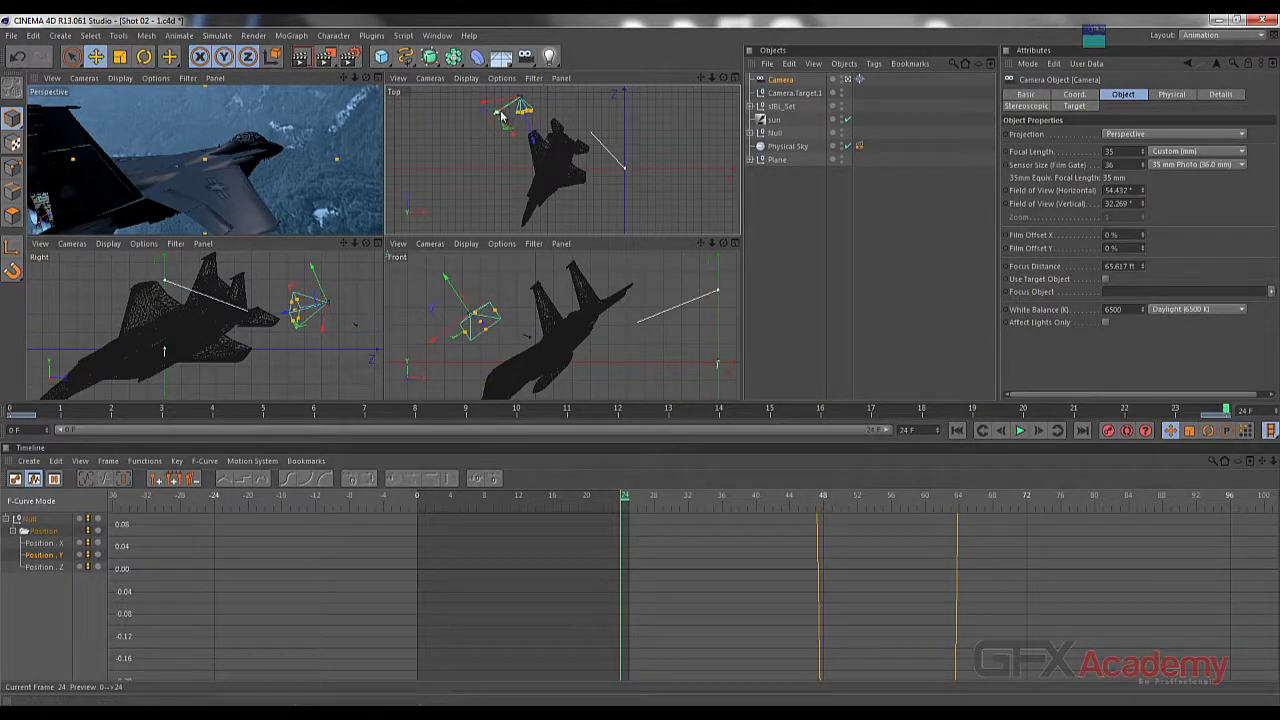
At frame 24, move the camera above and behind the jet's fuselage using the top and front views, and keyframe it
drag(498, 116, 504, 120)
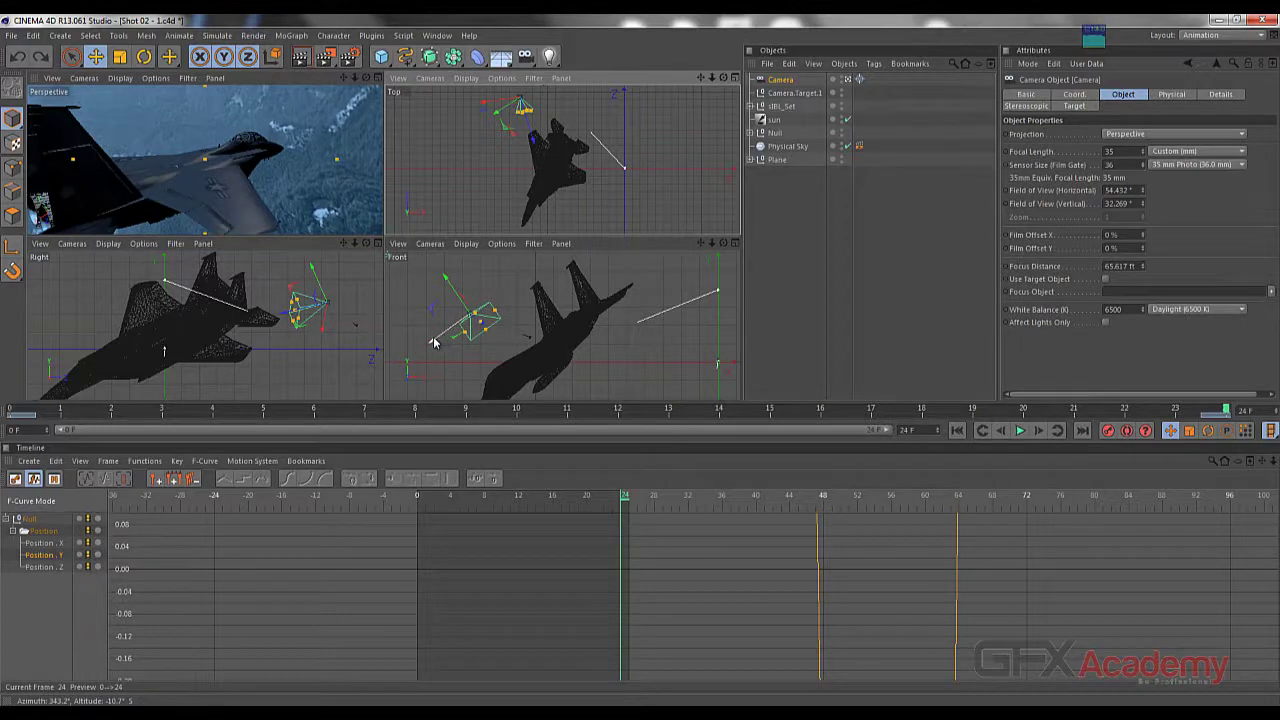
drag(434, 337, 586, 293)
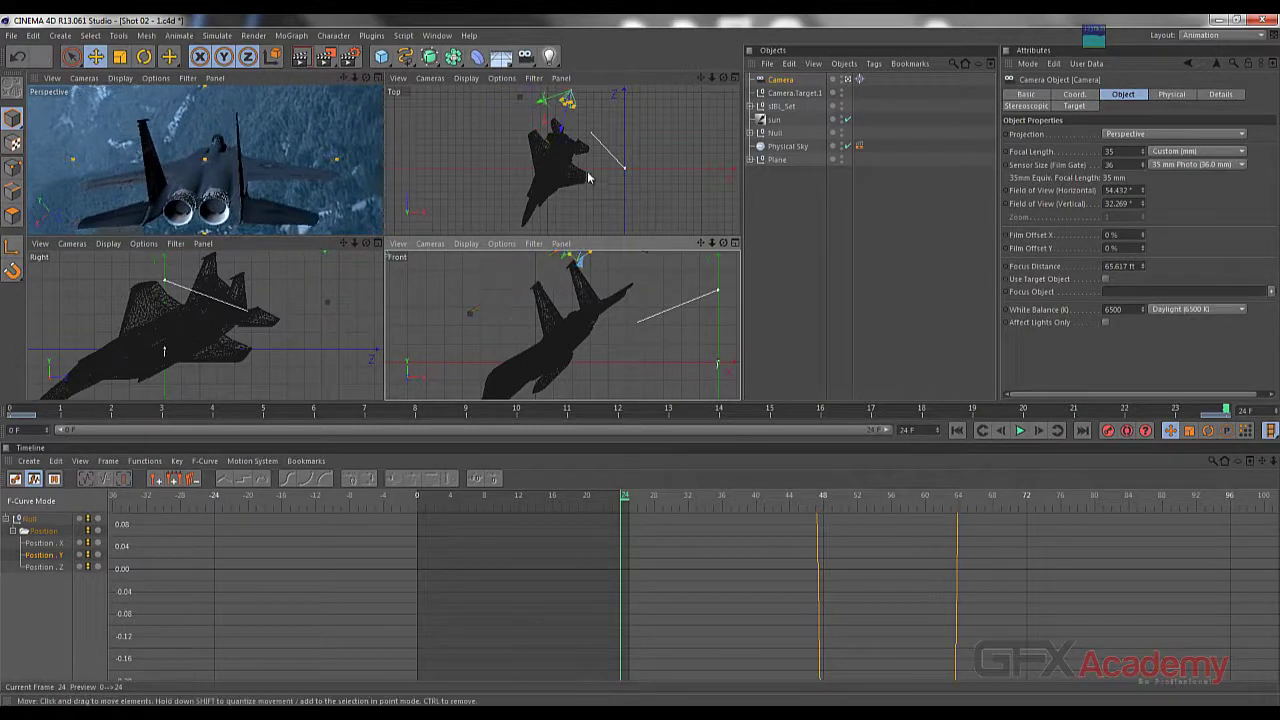
drag(562, 130, 565, 168)
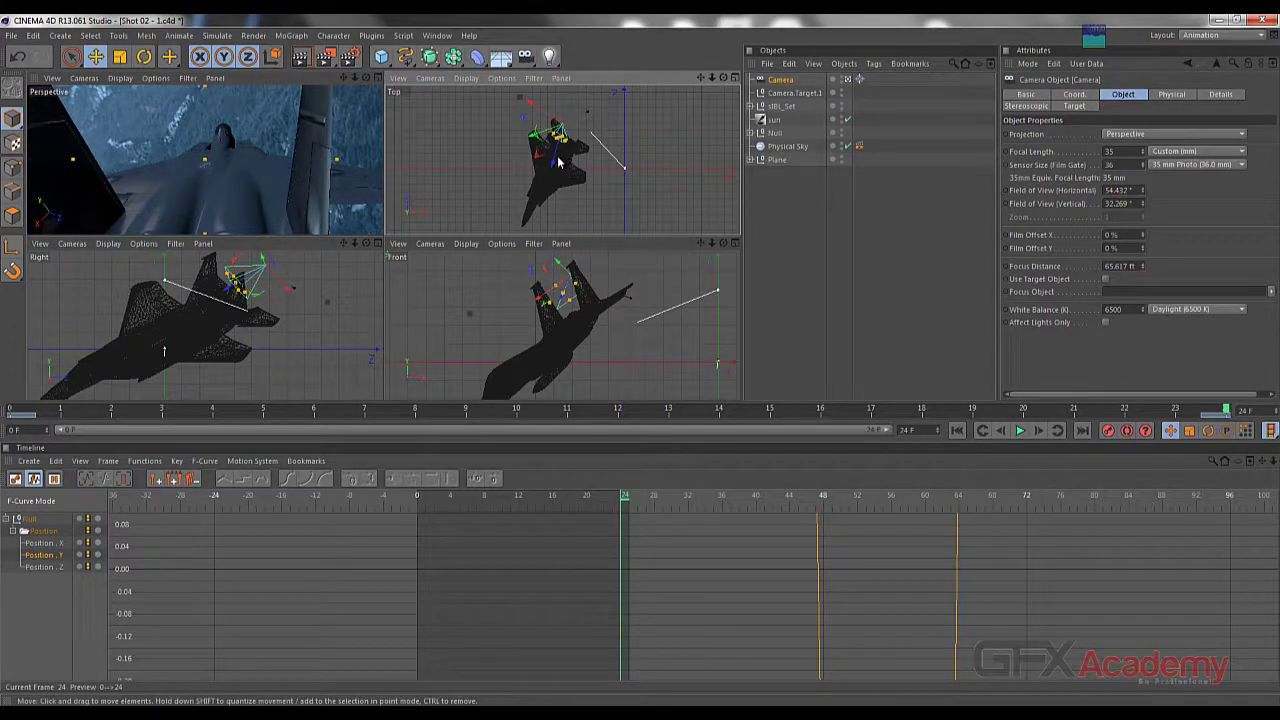
click(557, 266)
drag(557, 266, 641, 365)
drag(550, 180, 548, 172)
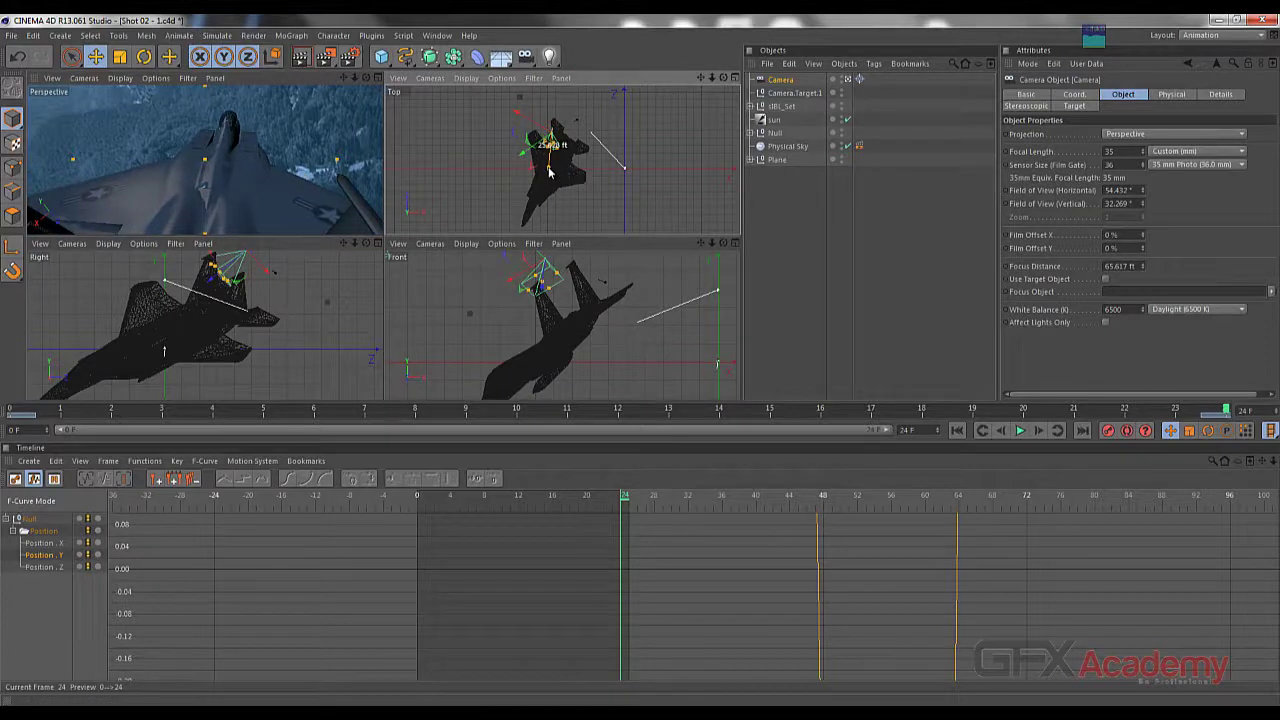
drag(548, 172, 549, 169)
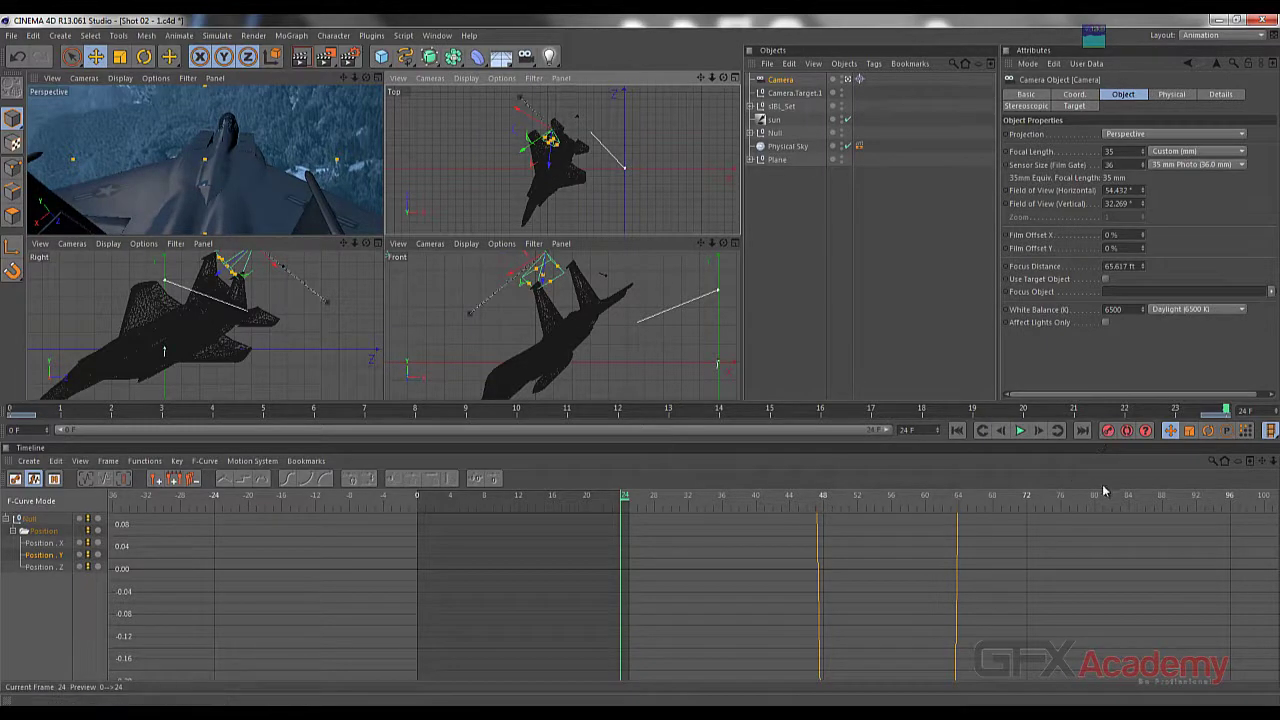
Enable rotation recording and automatic keyframing for the camera, checking its position at frames 0 and 24
click(1127, 430)
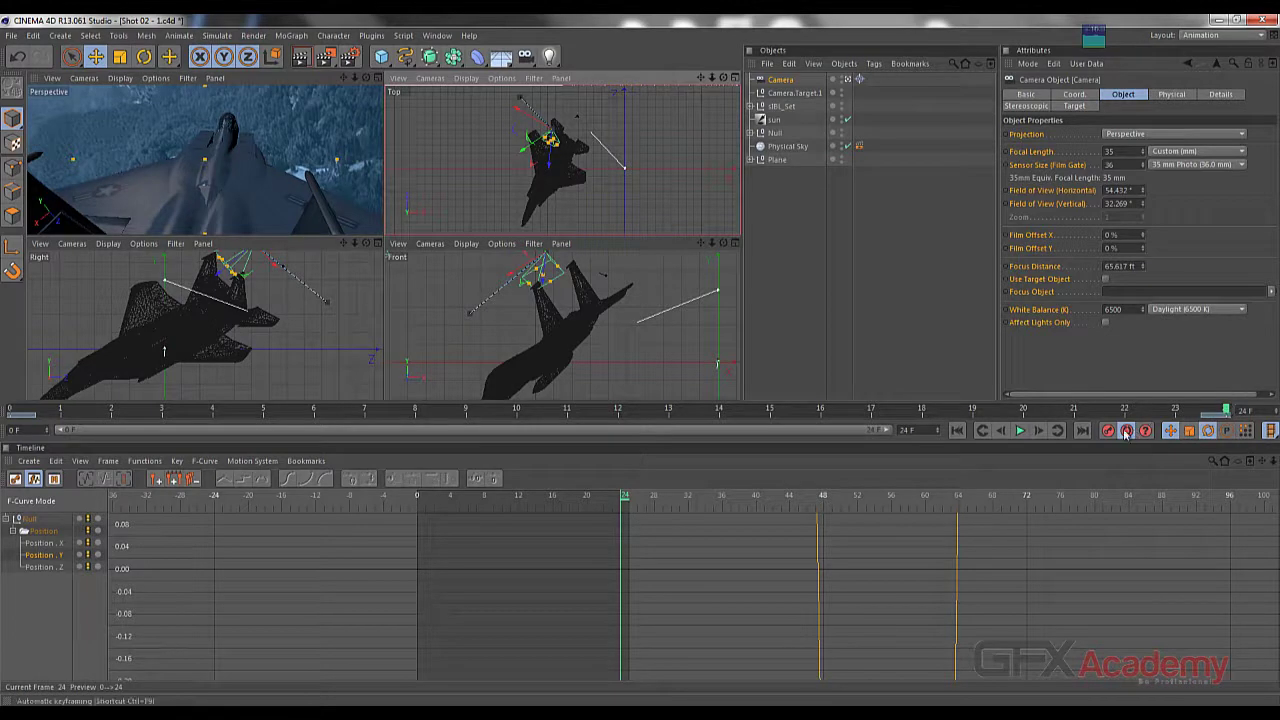
drag(1227, 412, 12, 412)
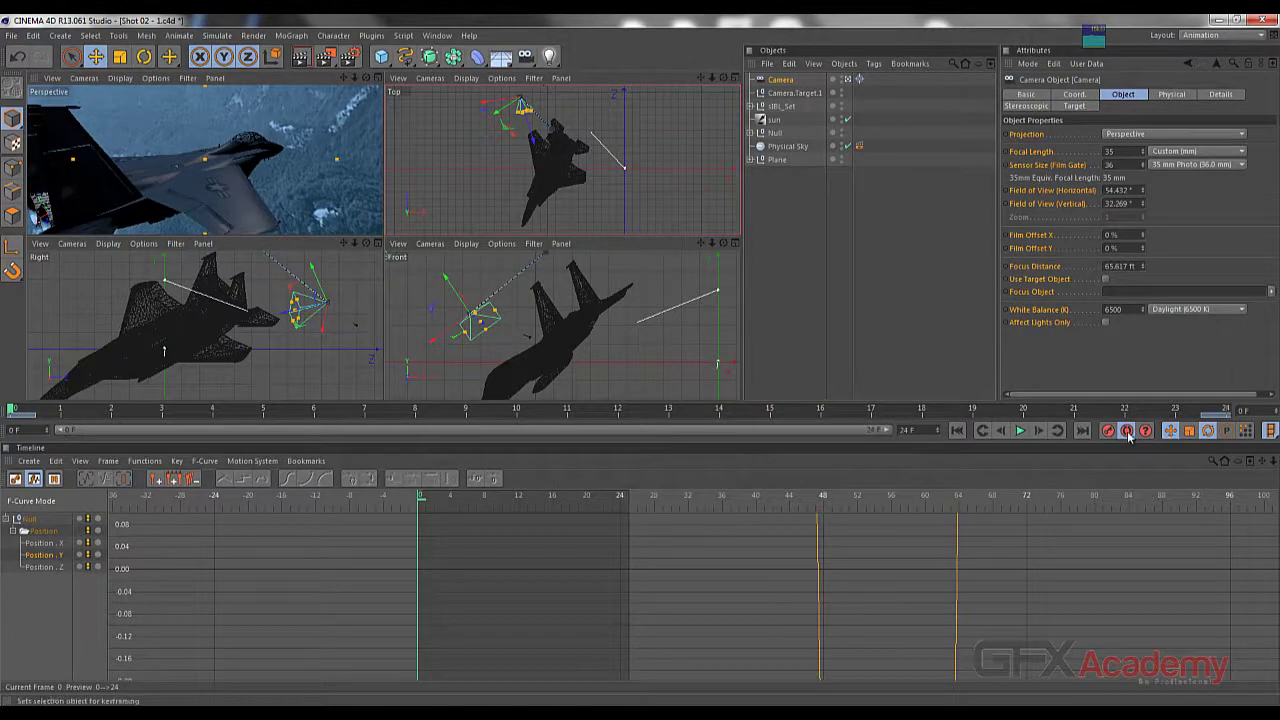
click(1209, 431)
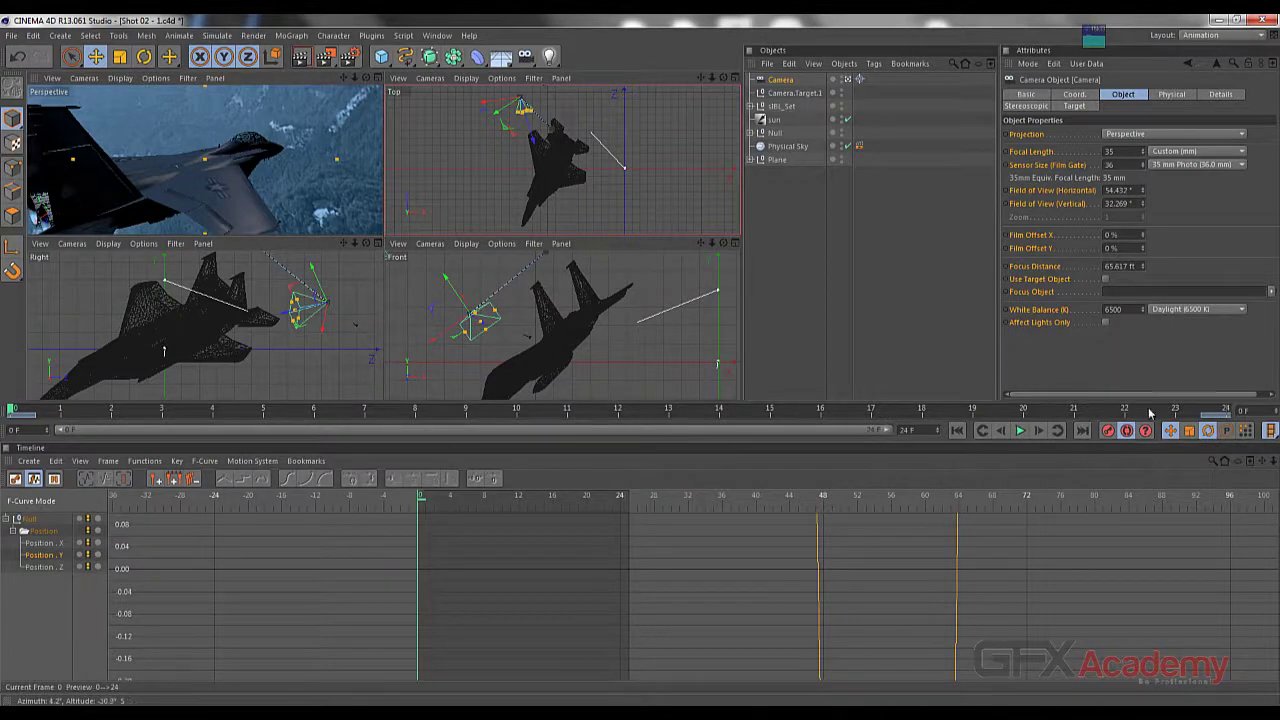
key(shift+g)
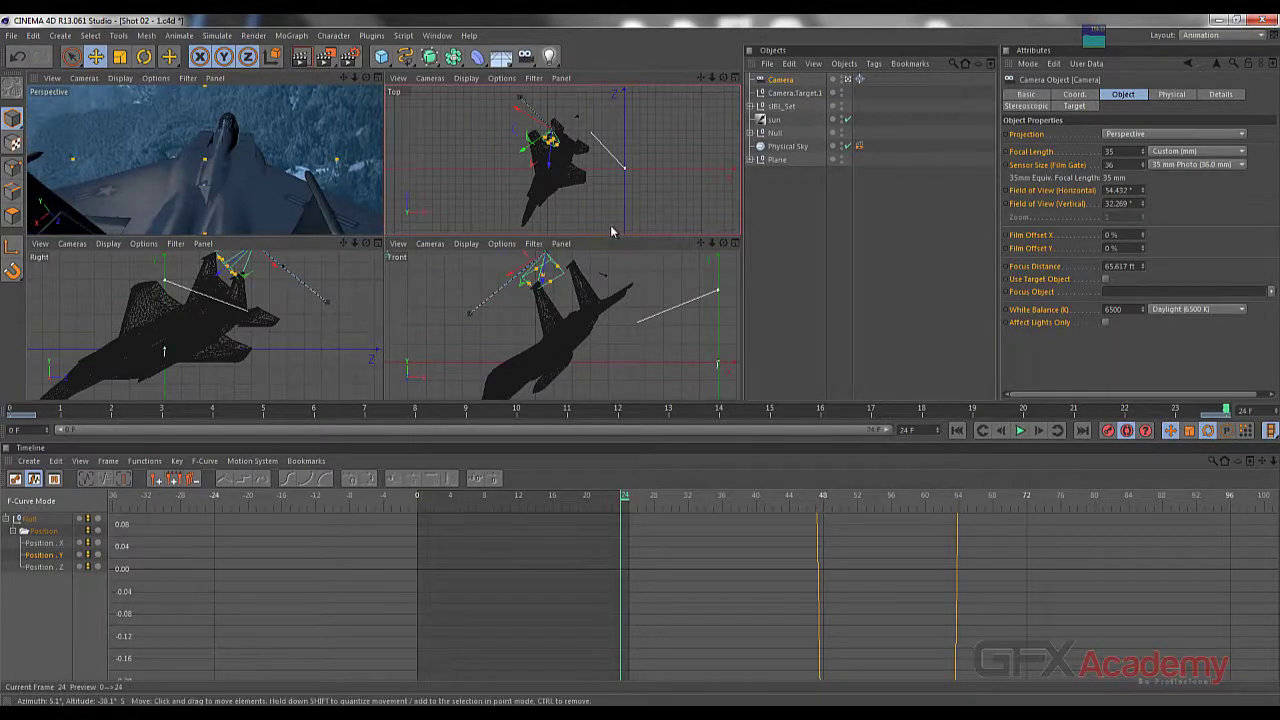
Rotate the camera slightly around its vertical axis in the front view at frame 24
click(146, 57)
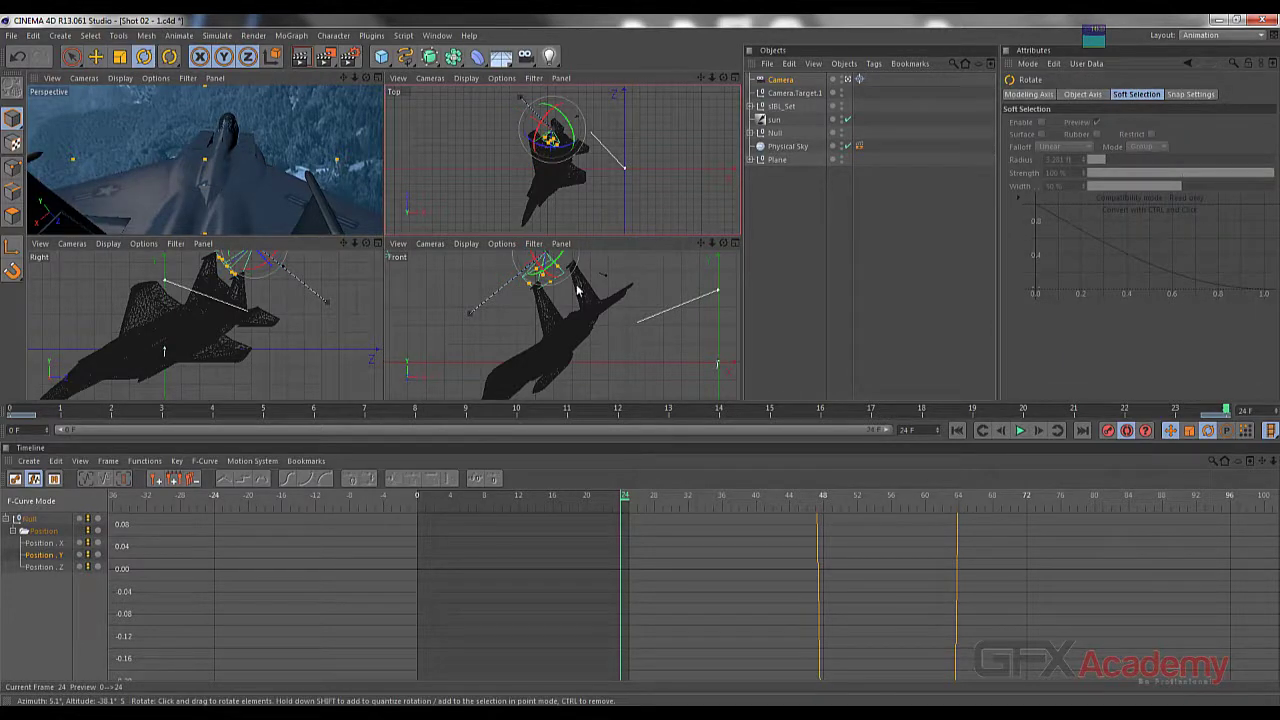
alt+middle_drag(580, 289, 576, 329)
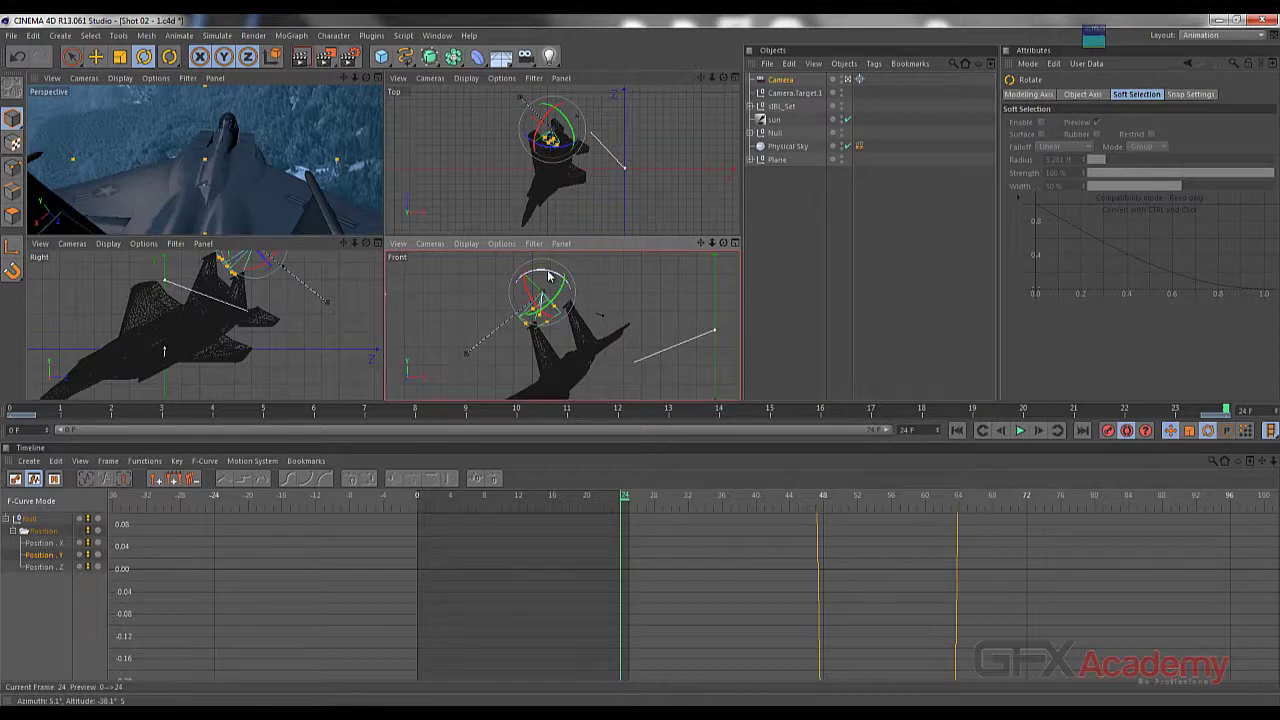
drag(548, 277, 554, 274)
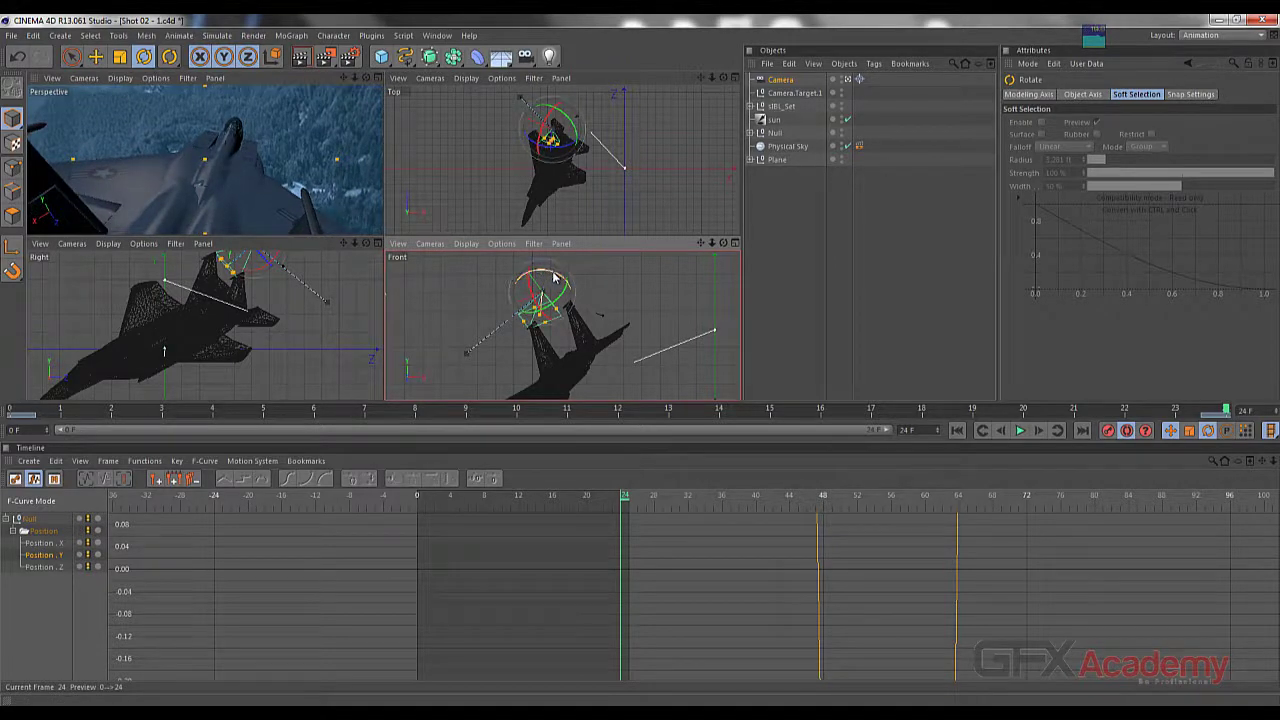
Move the camera in small shifts in the front view toward the gap between the tail fins to refine the frame 24 framing
click(97, 57)
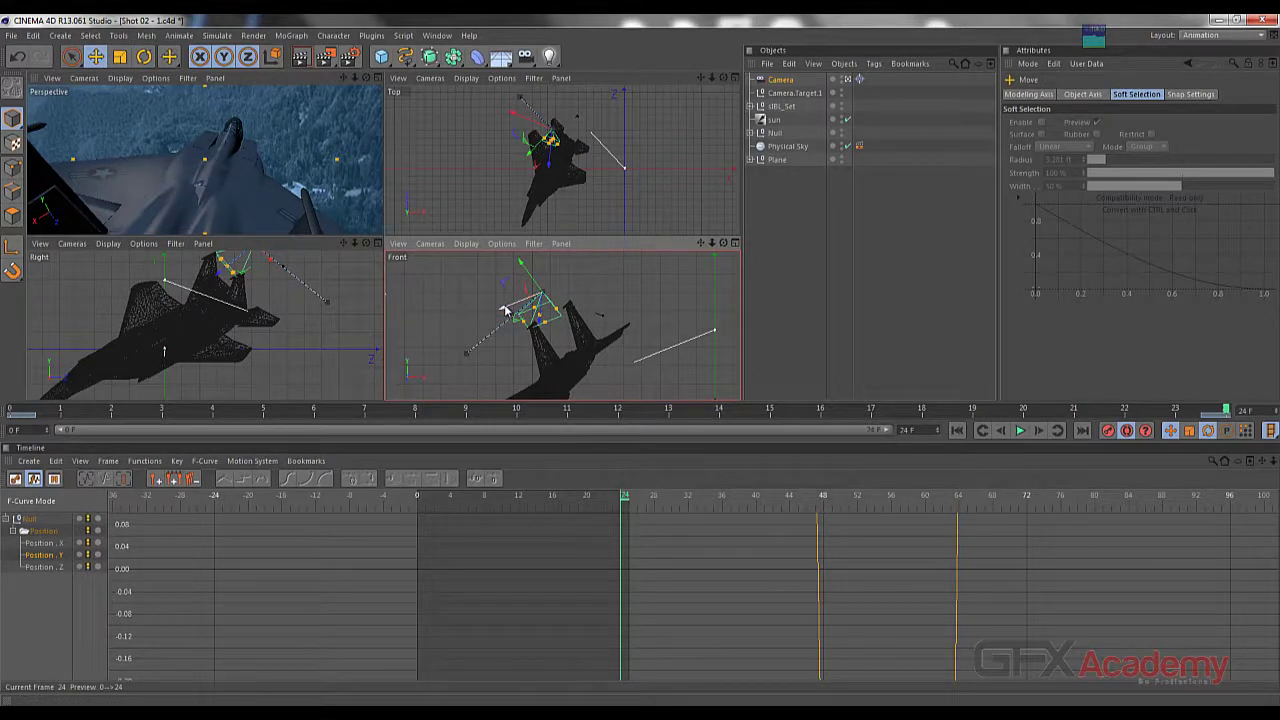
drag(507, 311, 510, 312)
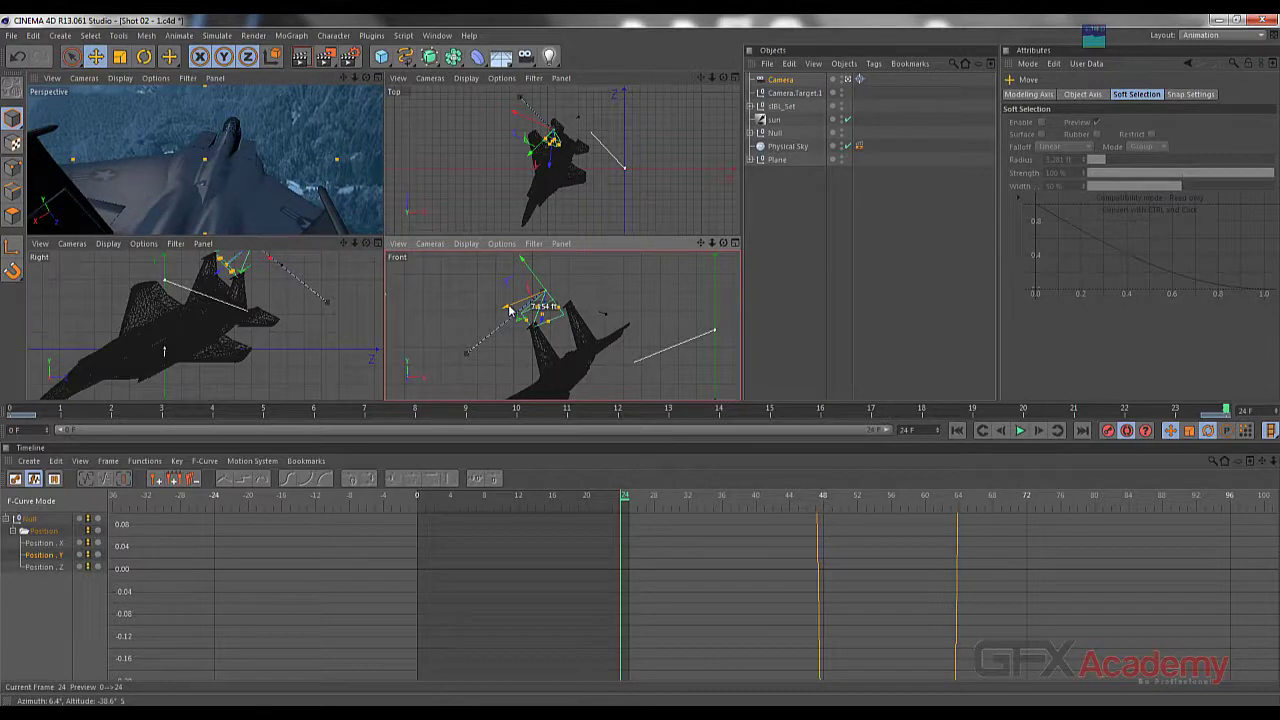
drag(509, 311, 553, 327)
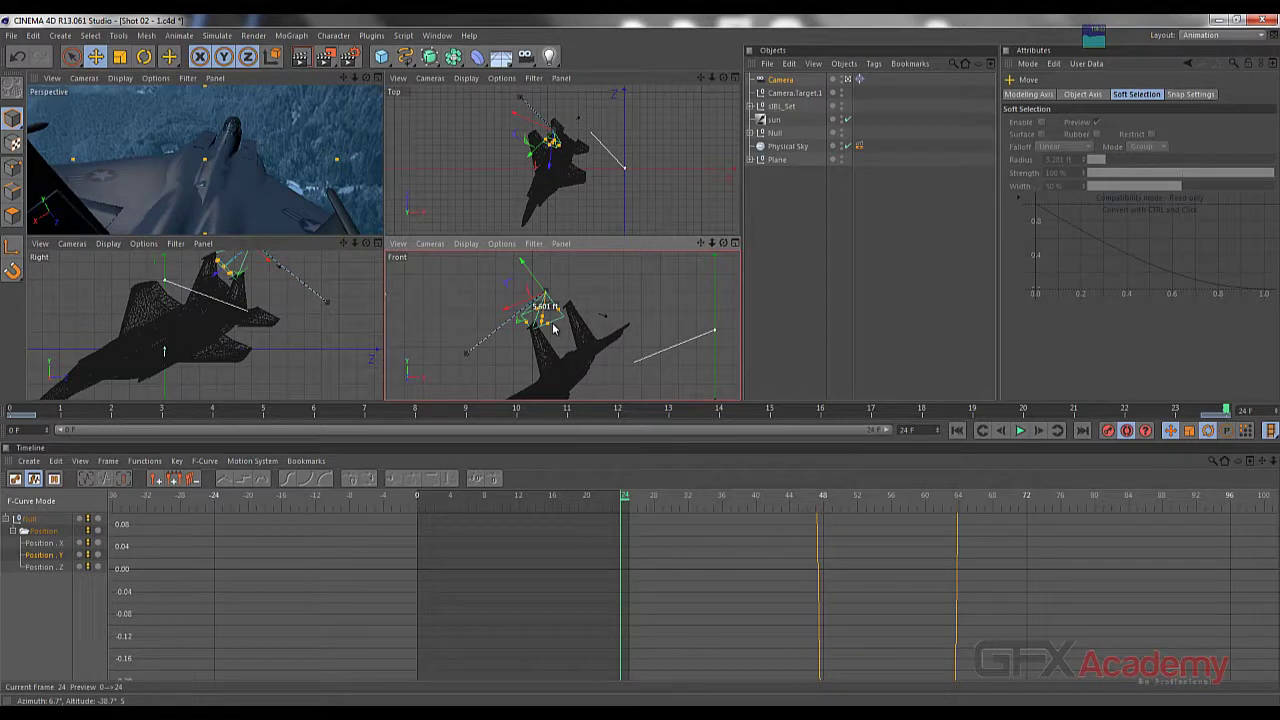
drag(553, 327, 553, 327)
drag(513, 316, 520, 312)
Compare the frame 24 framing with the shot02 clip, then play back the camera animation
click(428, 715)
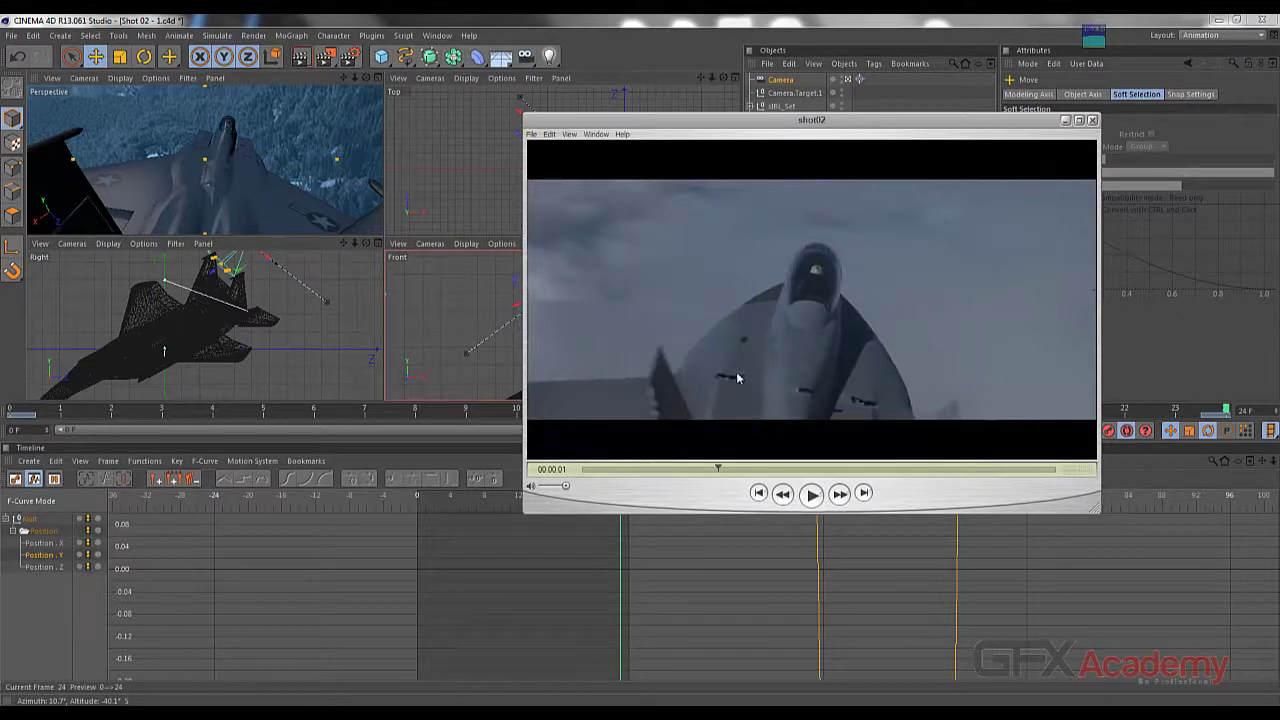
click(1065, 121)
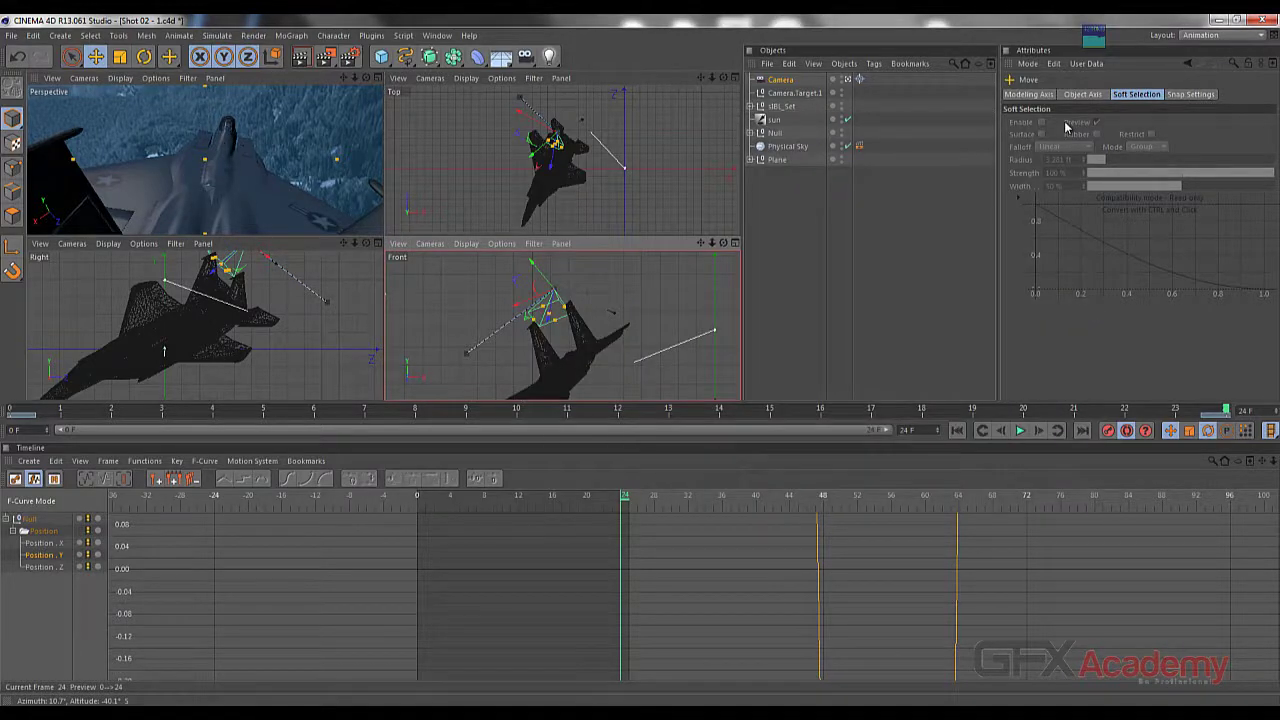
click(1067, 125)
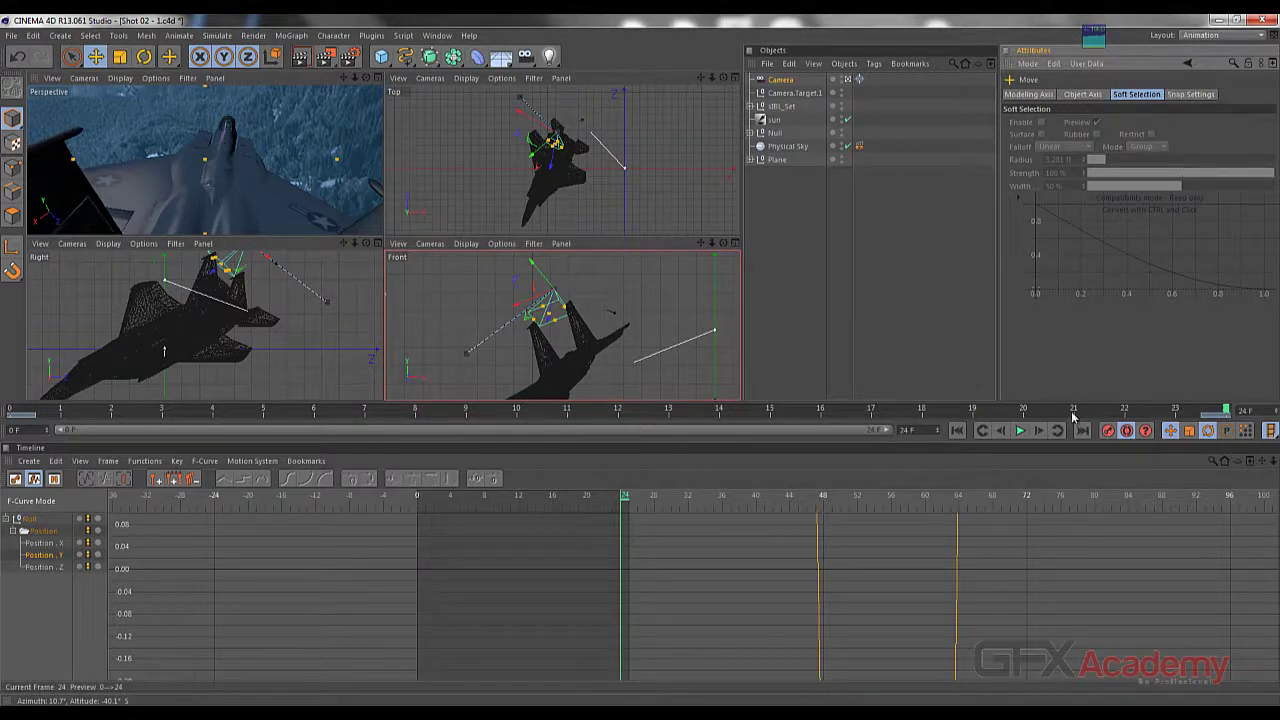
click(1020, 430)
click(275, 190)
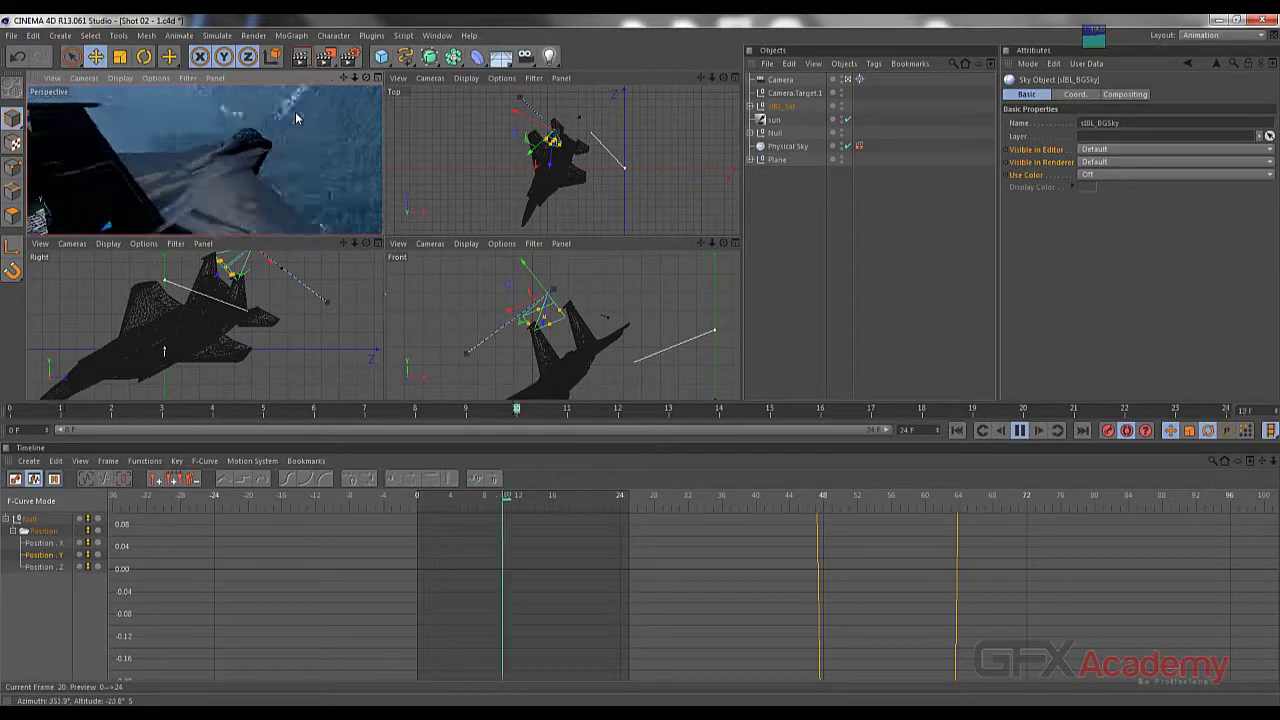
click(1018, 430)
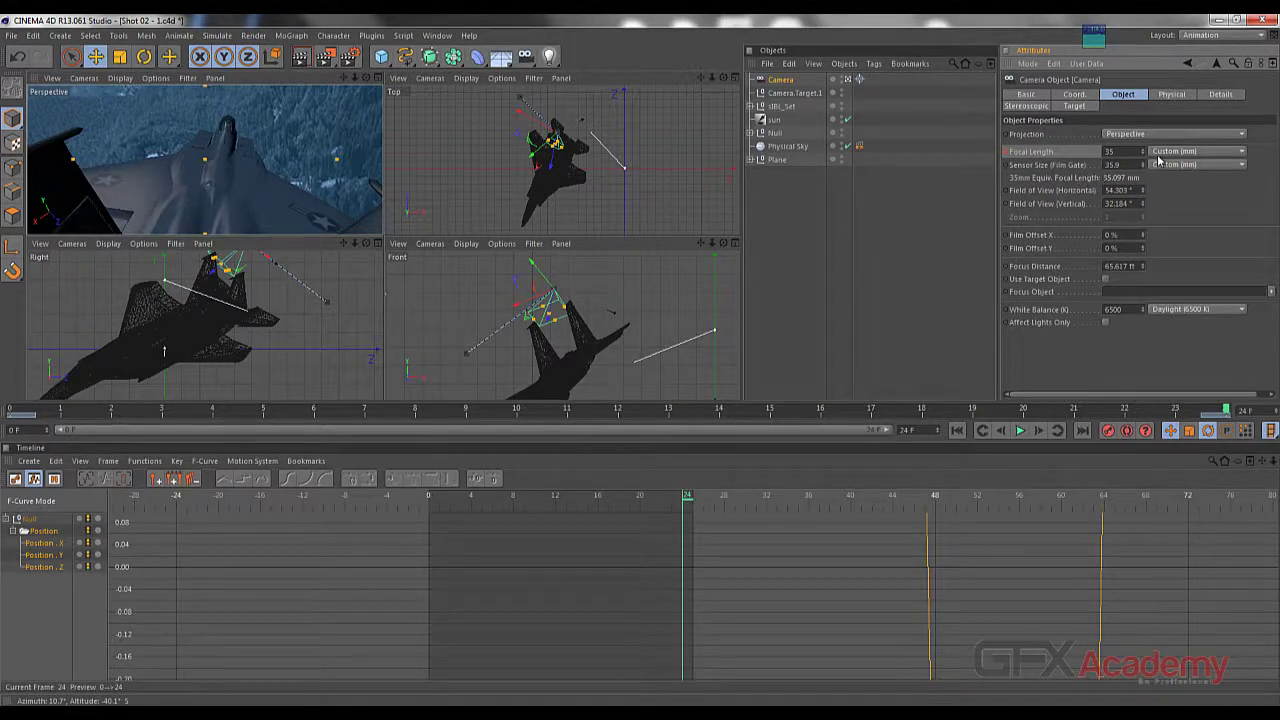
Try a camera focal length of 40.4 mm and a sensor size of 38.9, undoing each change
drag(1143, 152, 1143, 152)
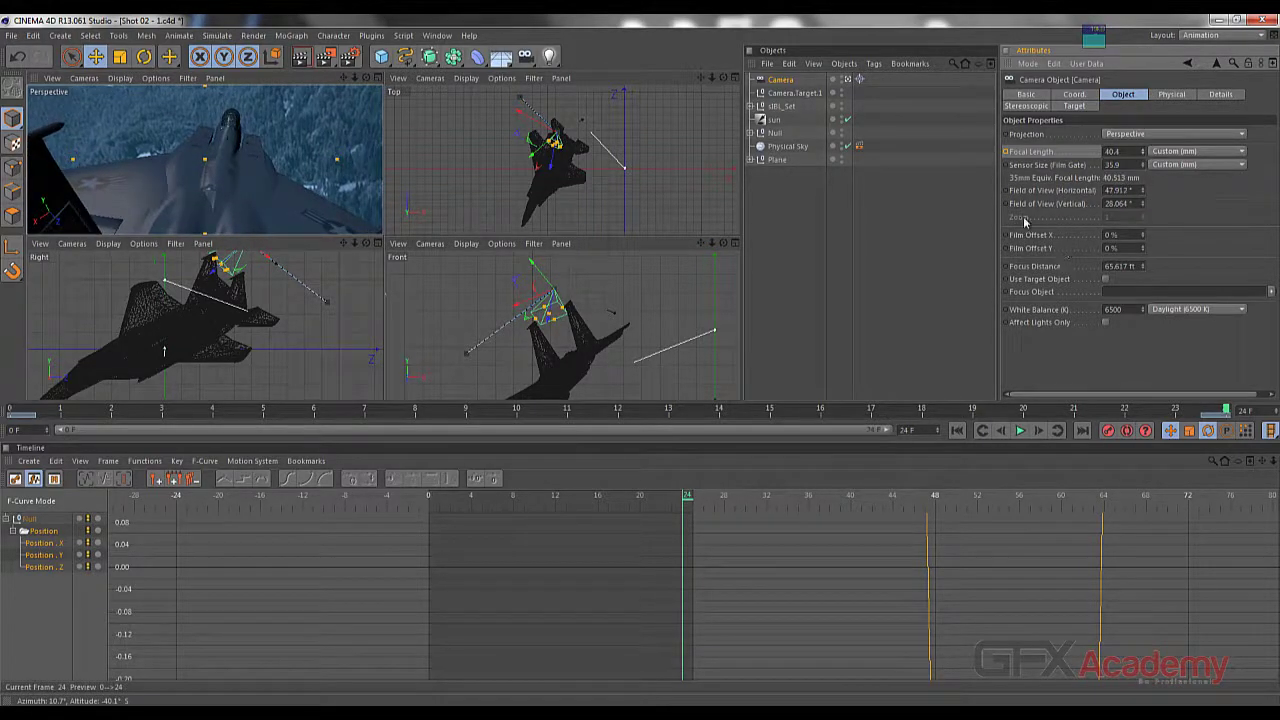
key(ctrl+z)
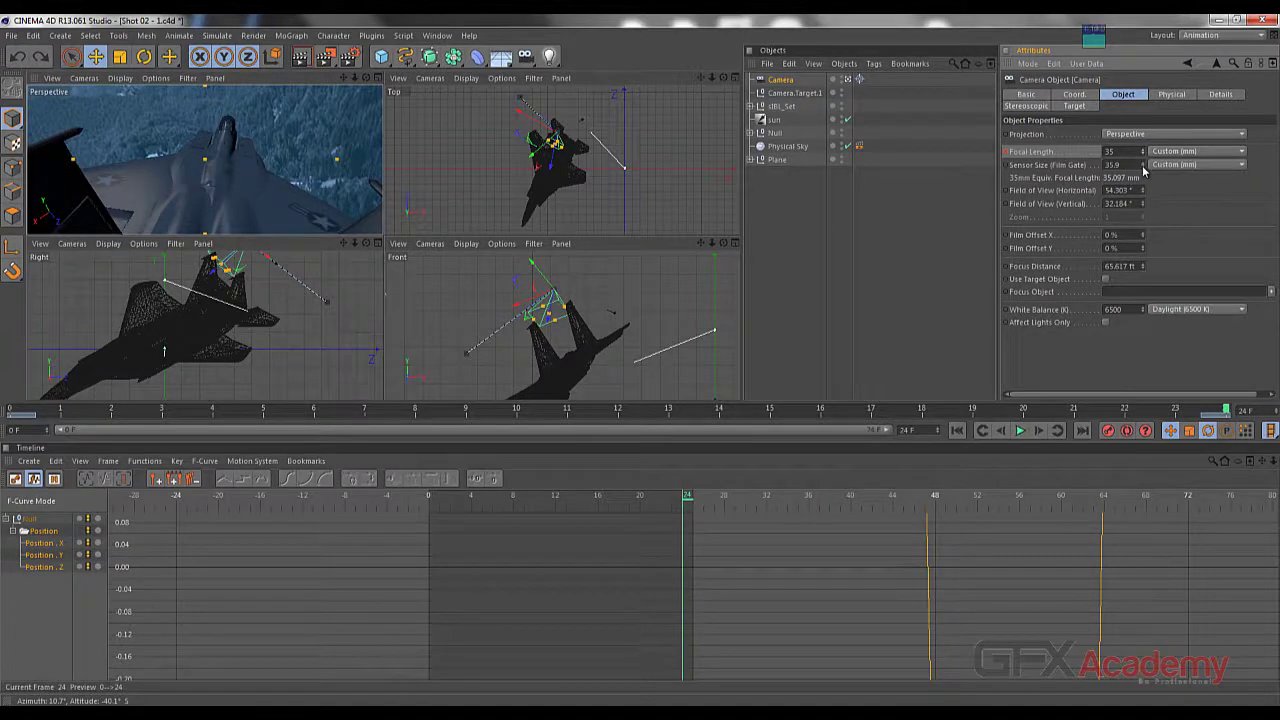
drag(1143, 171, 1144, 178)
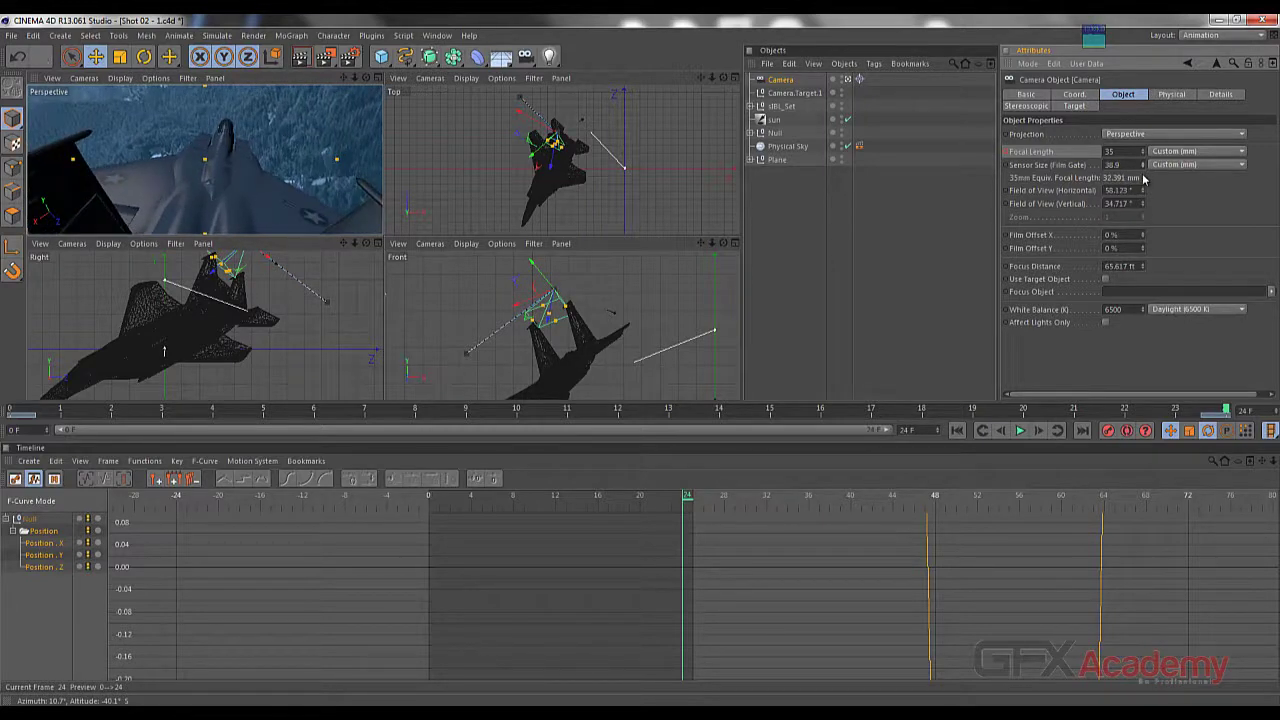
key(ctrl+z)
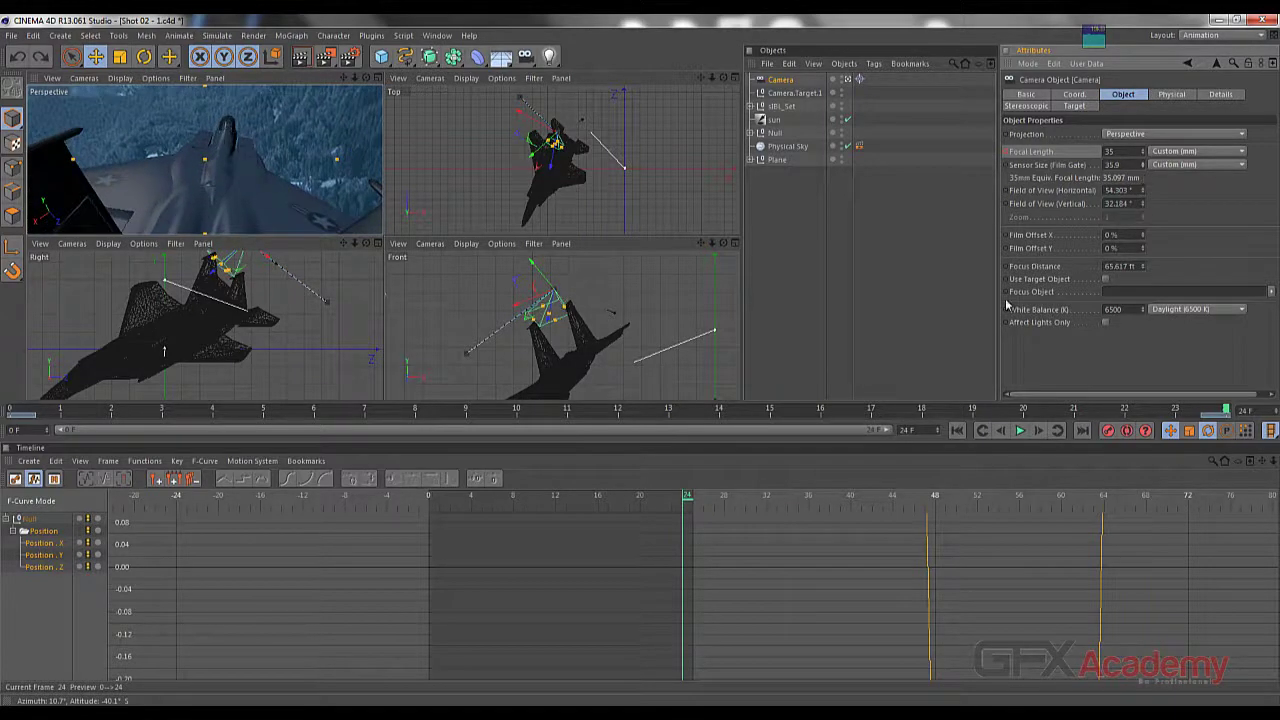
Play the camera animation again and scrub through its middle frames to examine how the tail fin crosses the view
click(1020, 430)
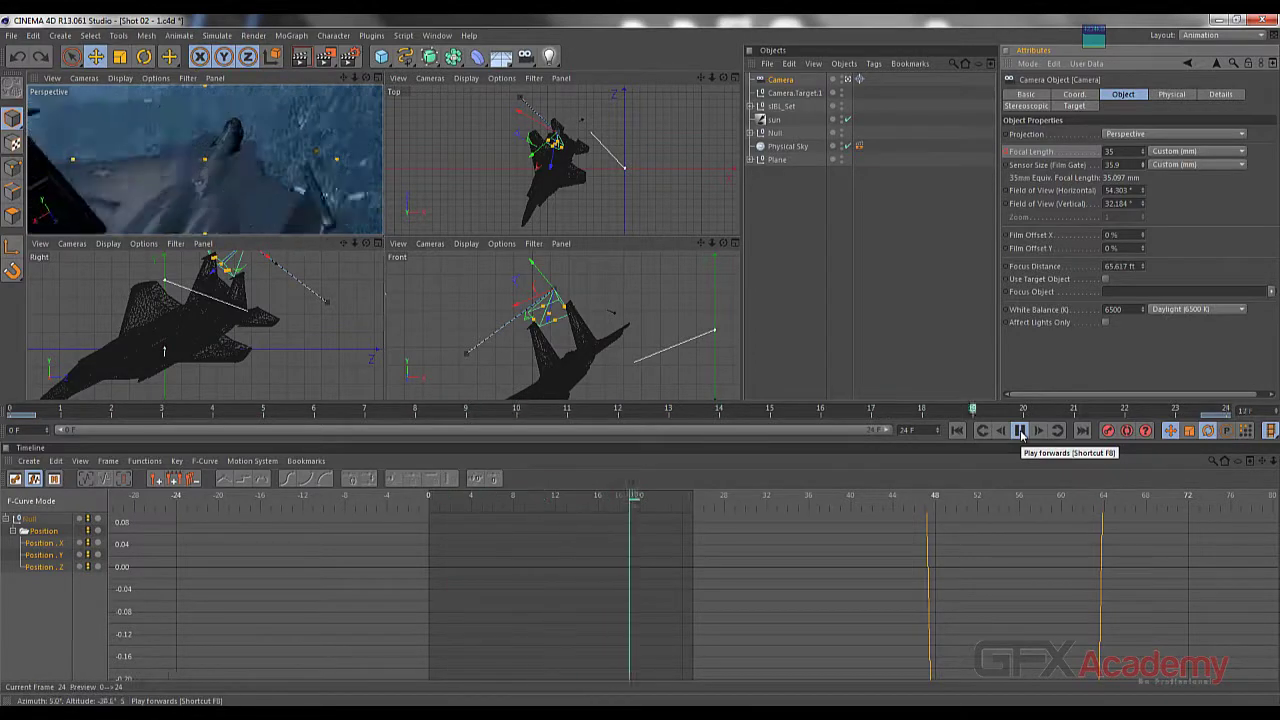
click(1020, 431)
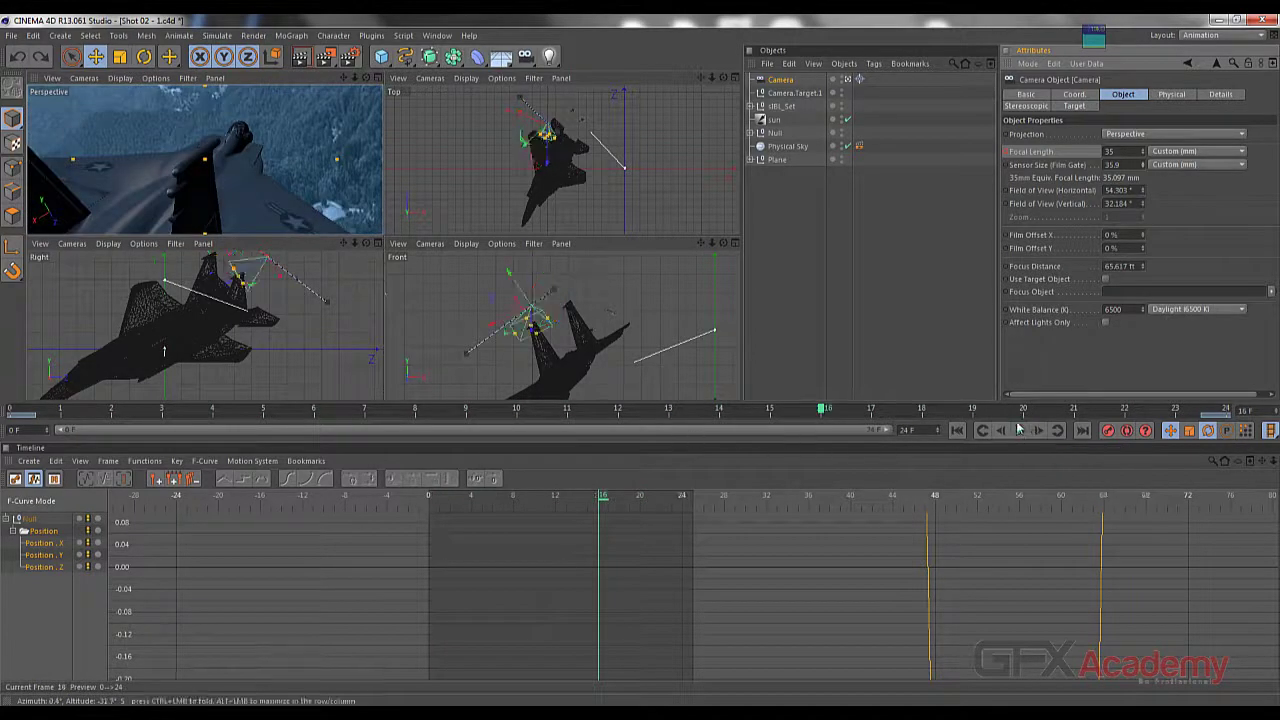
mouse_move(734, 413)
mouse_down()
mouse_move(517, 410)
mouse_move(1060, 418)
mouse_move(558, 419)
mouse_move(724, 419)
mouse_up()
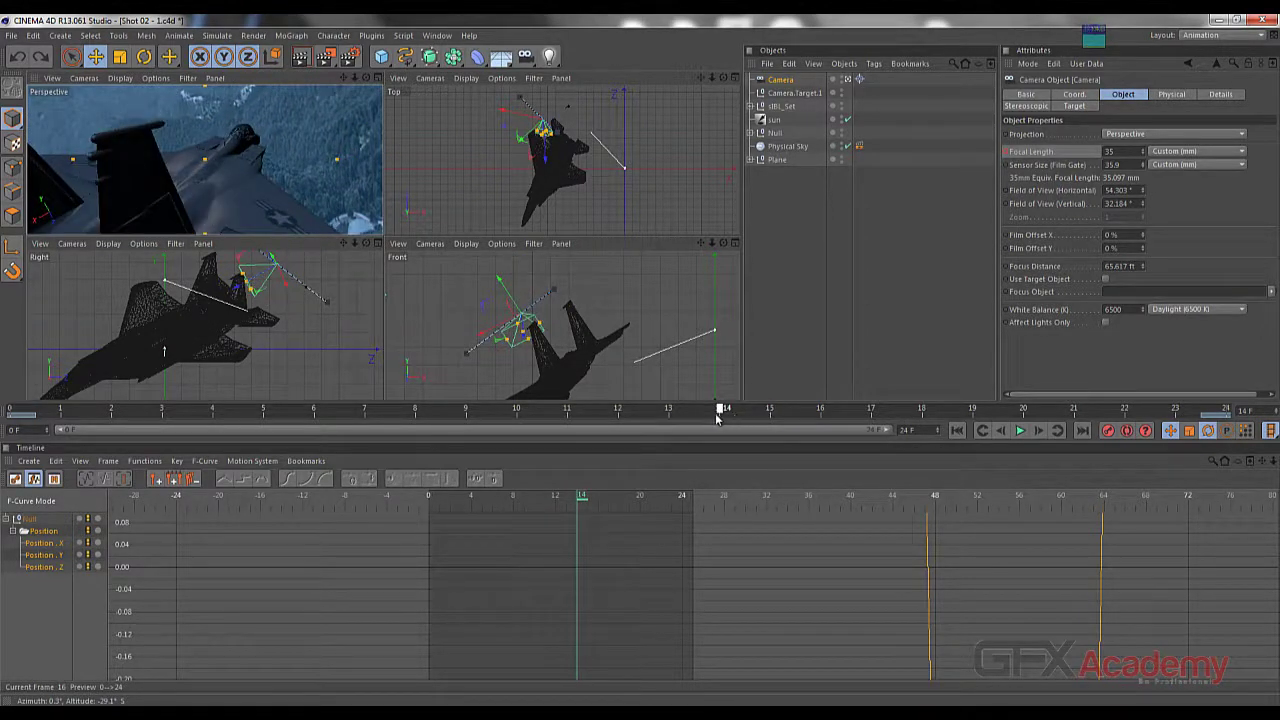
At frame 12, nudge the camera in the top view and raise it slightly in the front view, keyframing the mid-shot position
drag(717, 418, 617, 414)
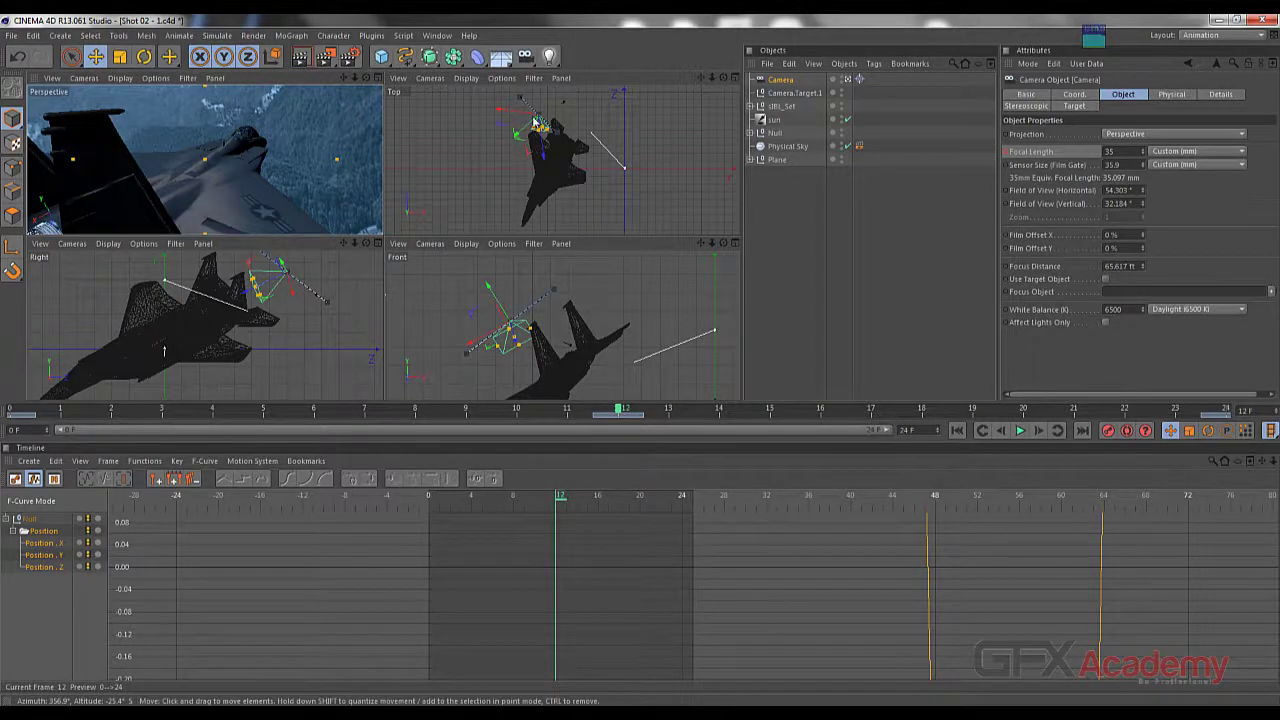
drag(535, 115, 537, 118)
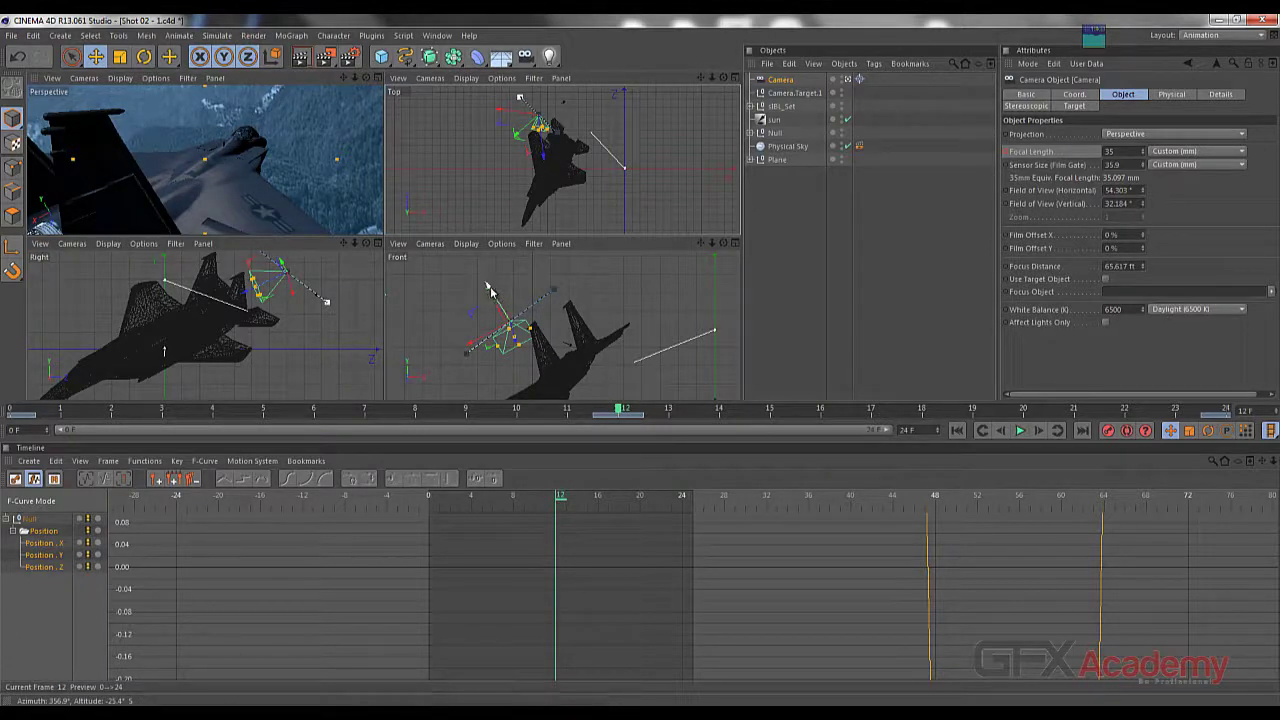
drag(489, 286, 489, 284)
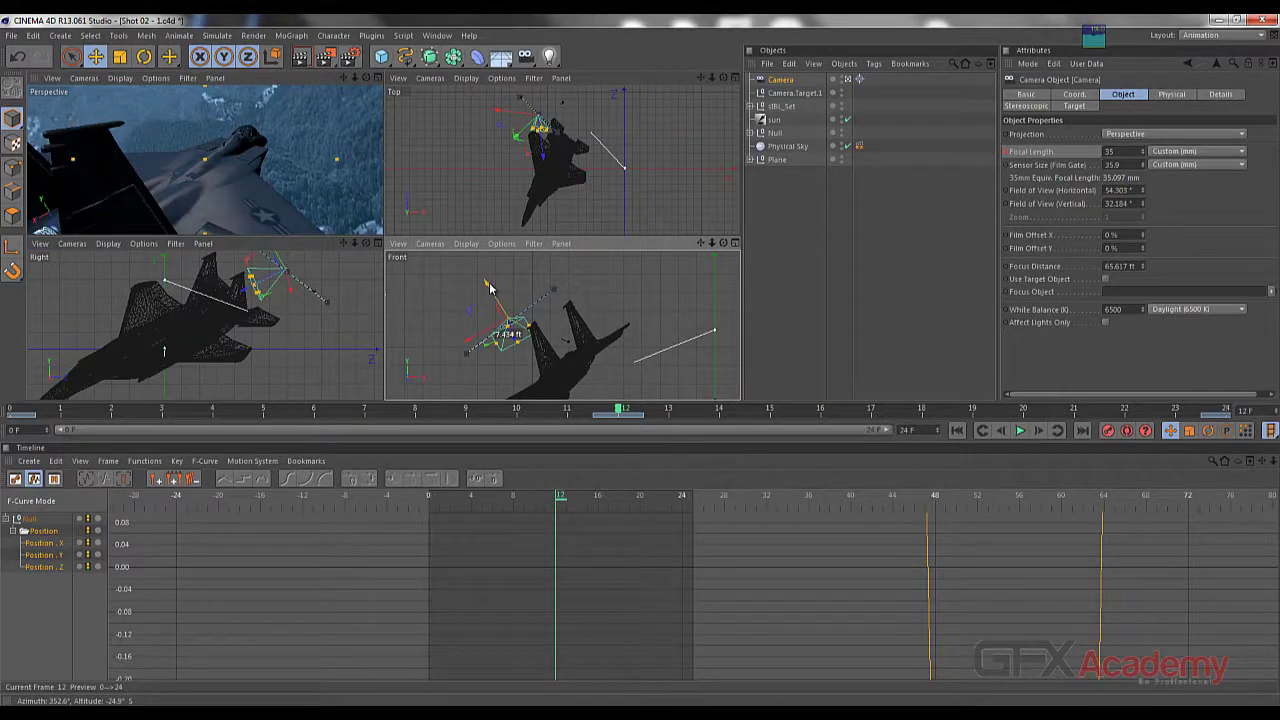
drag(489, 287, 489, 286)
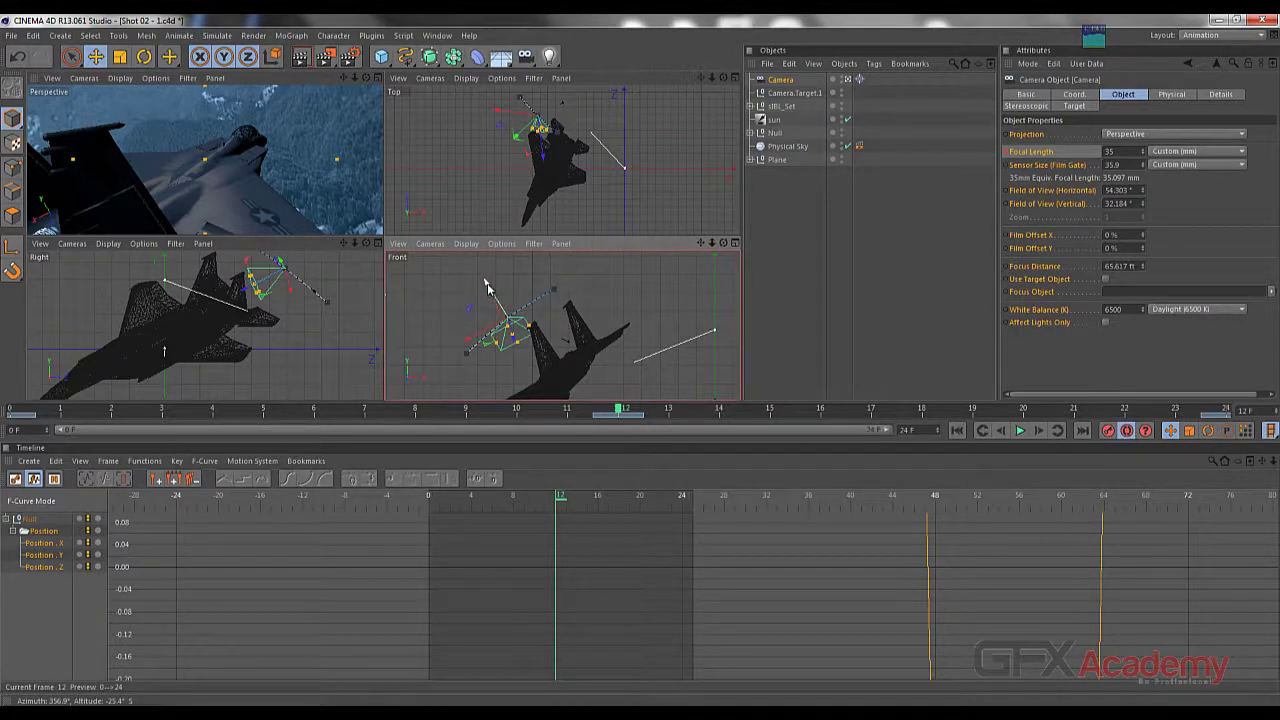
drag(485, 281, 486, 283)
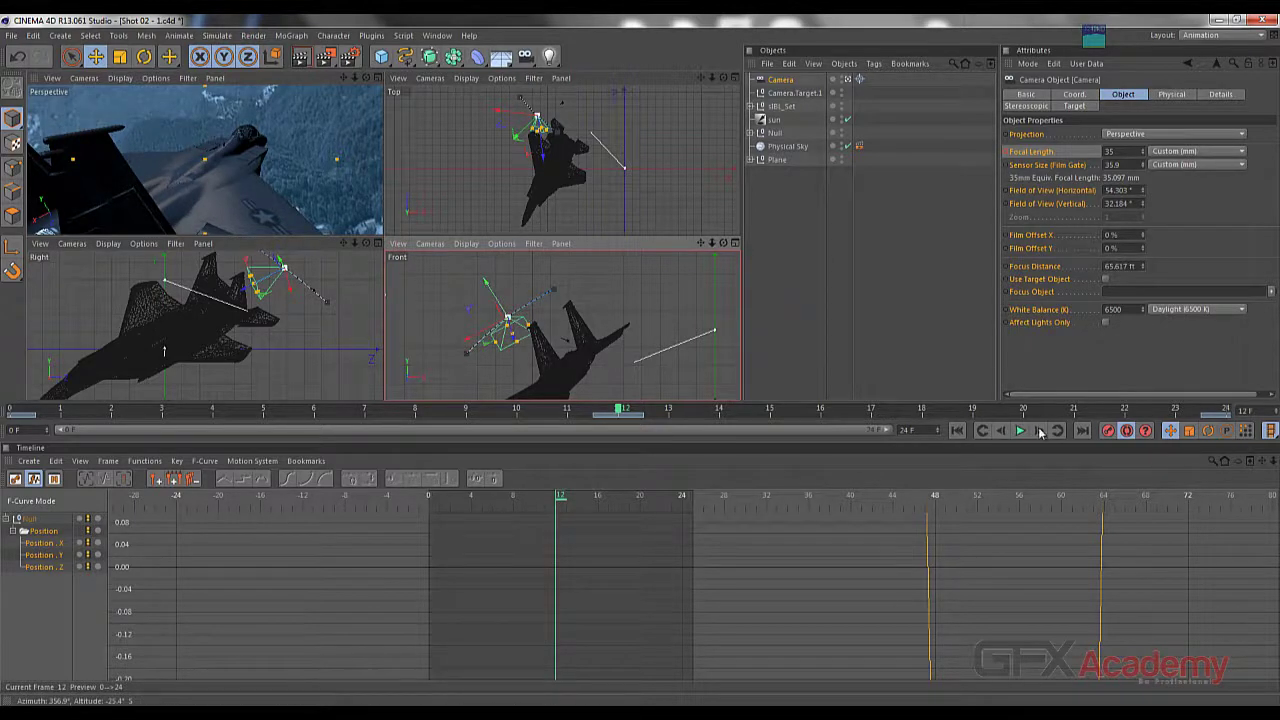
Play back the camera animation with the camera deselected to check the revised mid-shot move
click(1019, 431)
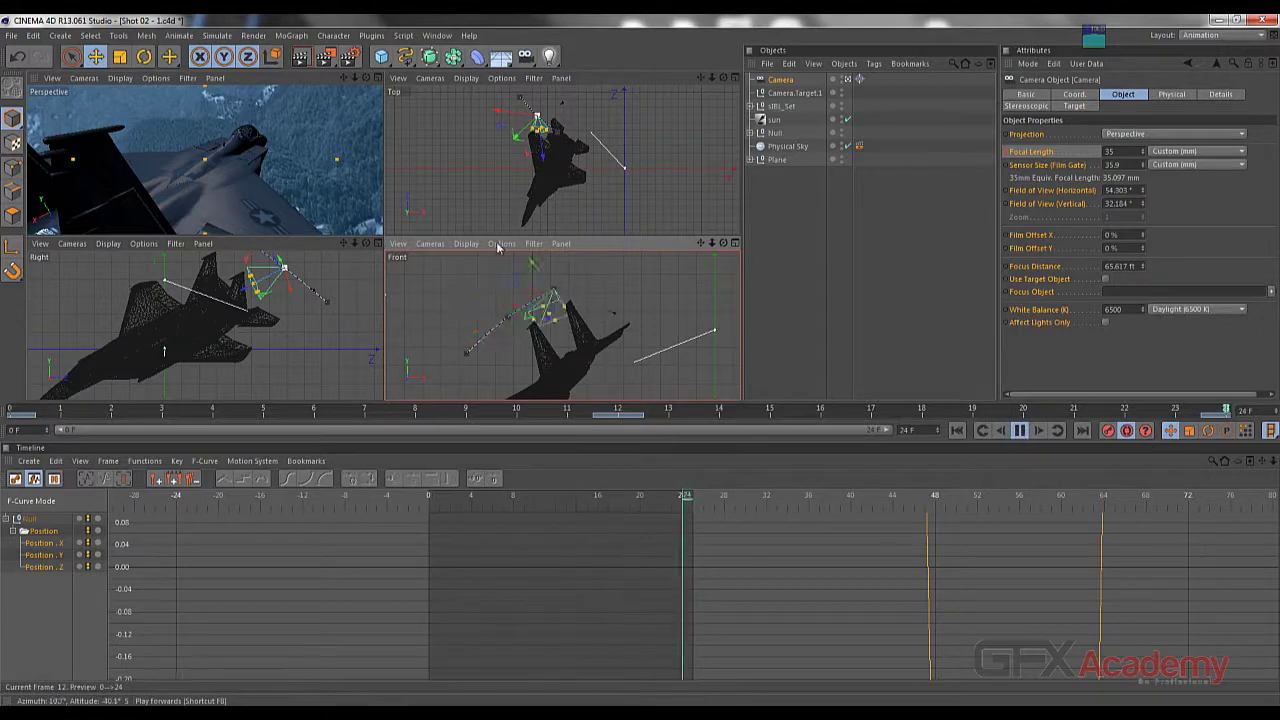
click(365, 142)
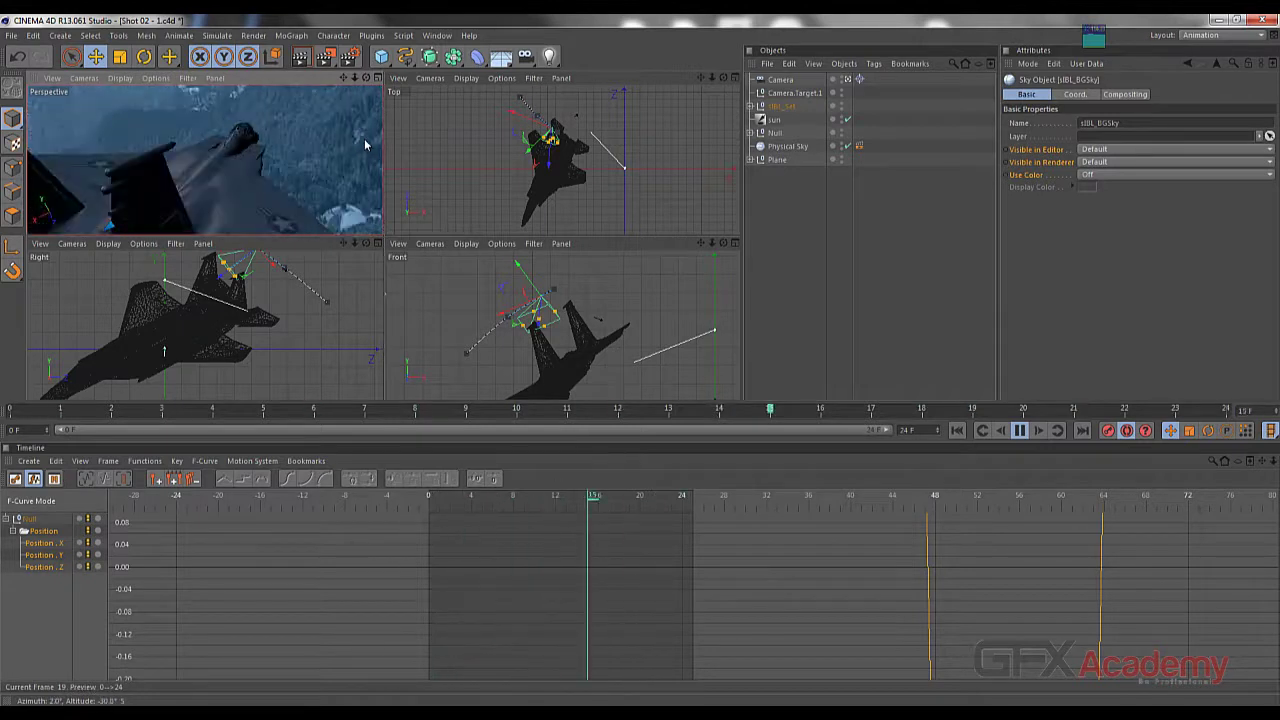
click(1019, 431)
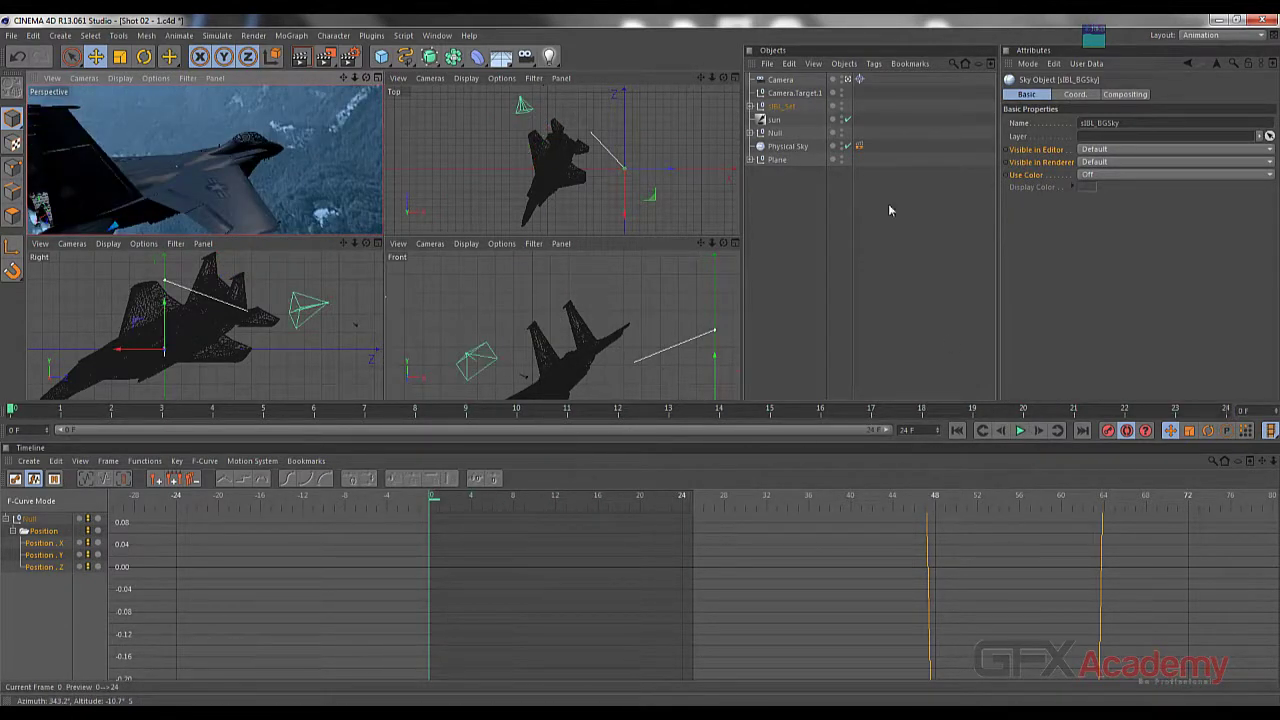
Select the camera at frame 12 and nudge it slightly along its vertical axis in the front view
click(797, 85)
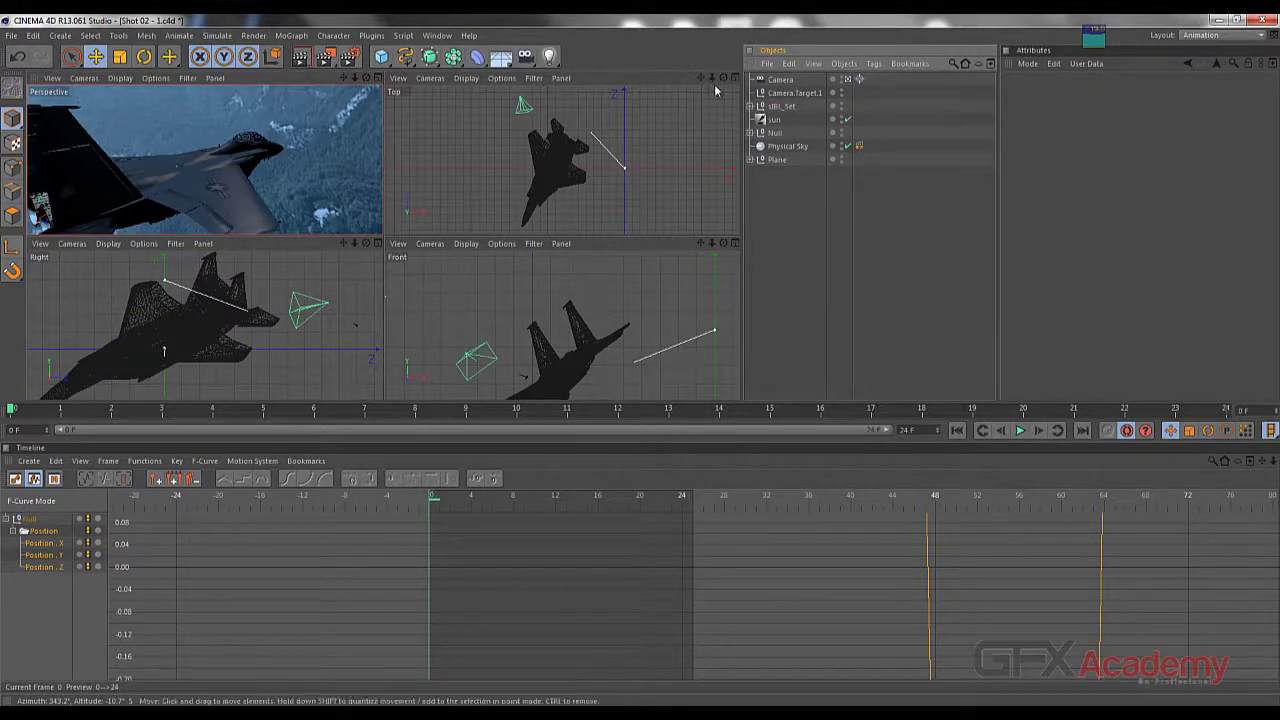
click(780, 79)
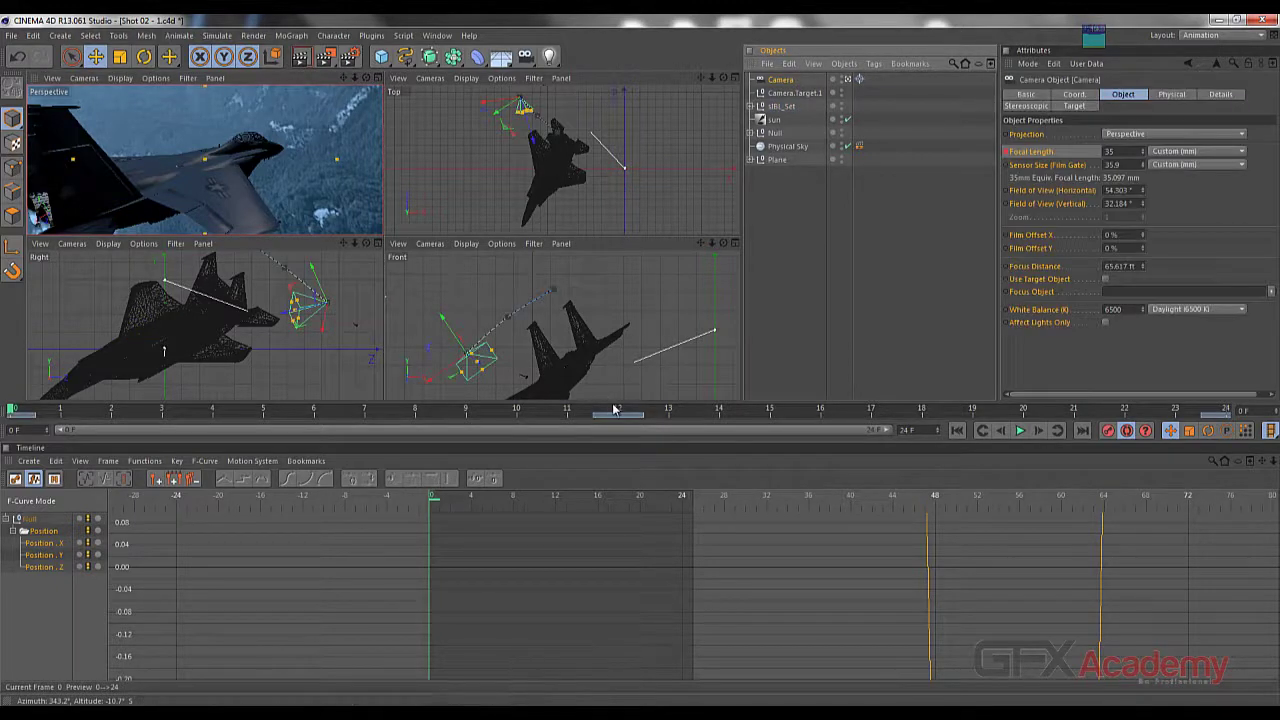
click(614, 409)
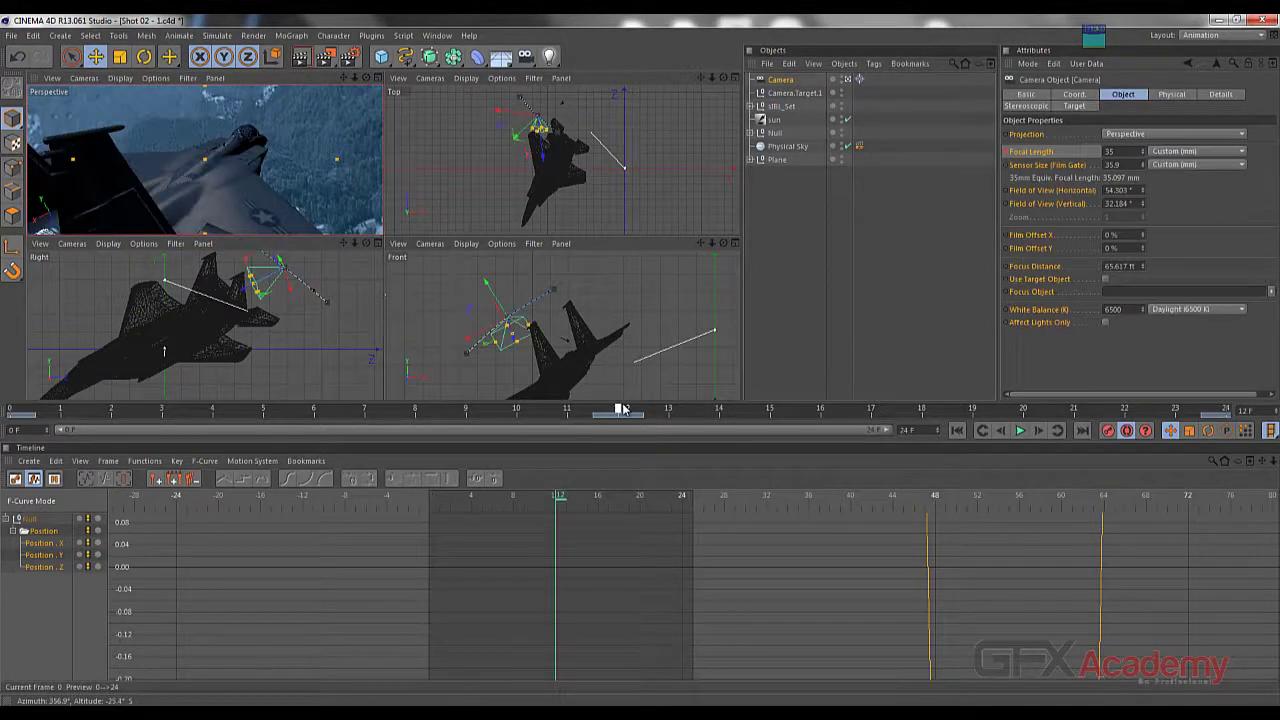
click(487, 289)
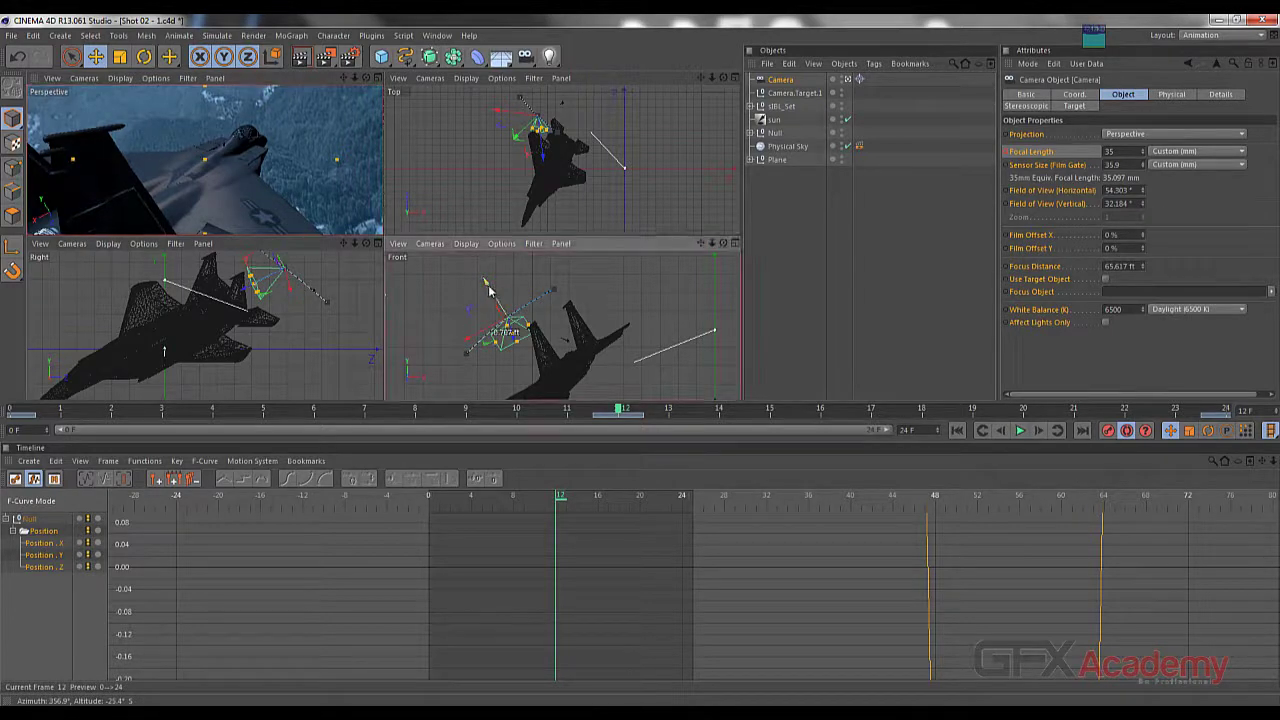
drag(489, 287, 489, 289)
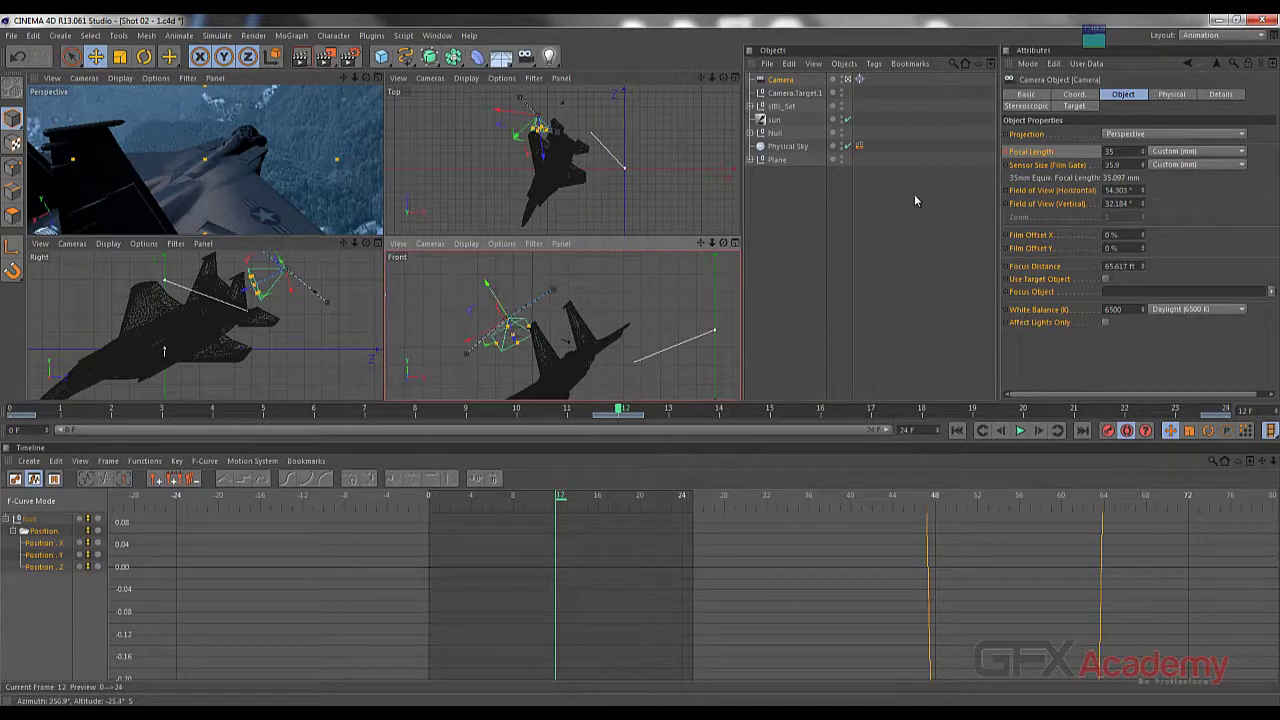
Replay the camera animation and scrub back and forth through the frames to examine the jet's framing
click(1019, 430)
click(257, 103)
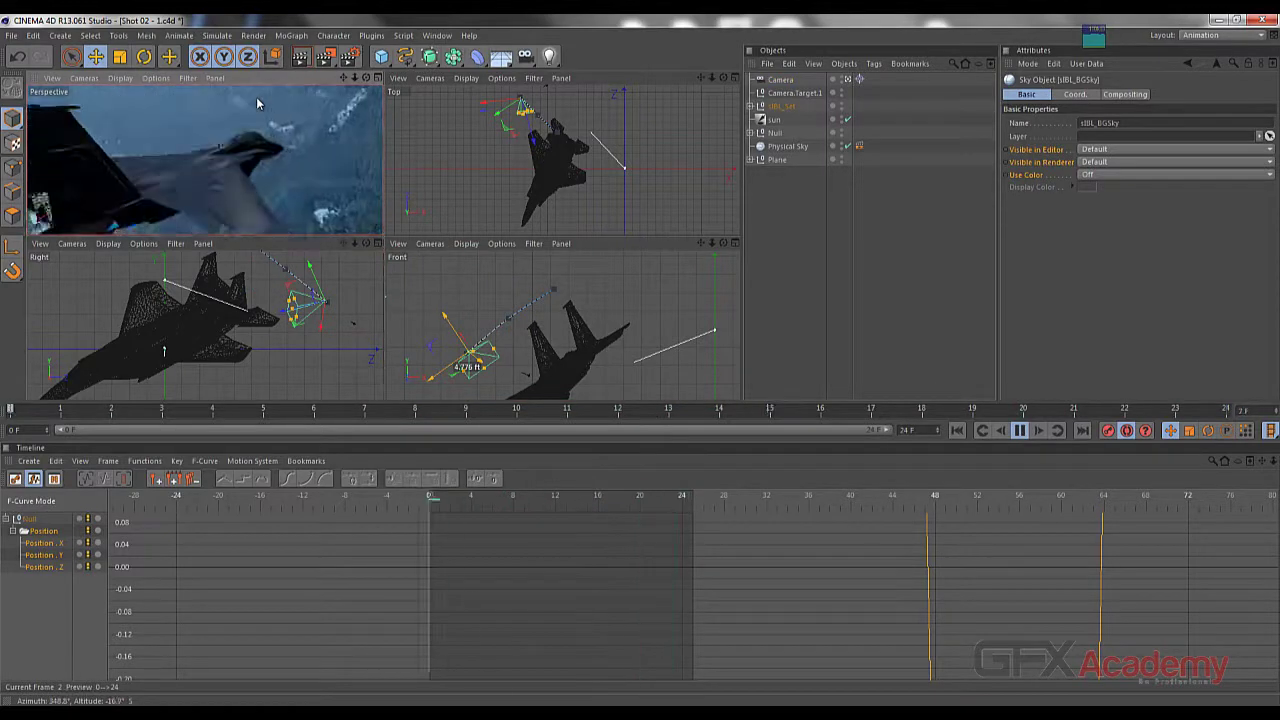
click(1020, 431)
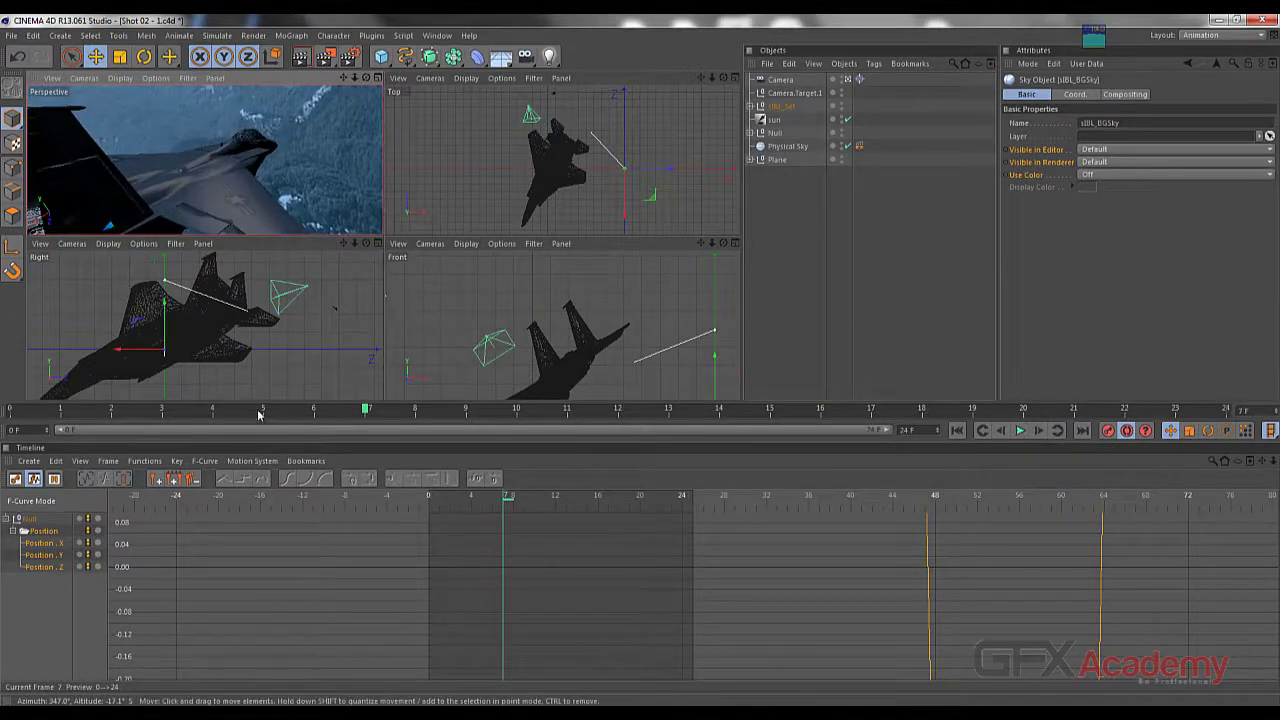
click(8, 410)
drag(8, 410, 1024, 410)
drag(727, 410, 518, 411)
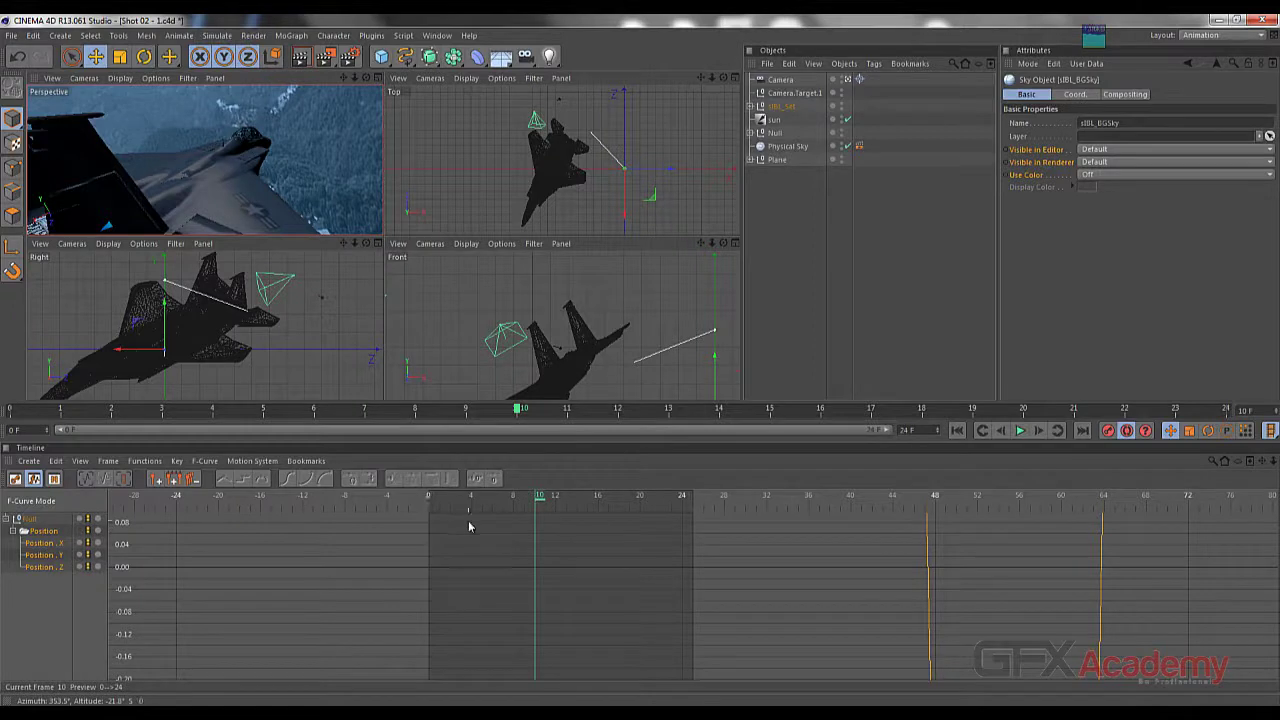
mouse_move(517, 411)
mouse_down()
mouse_move(1264, 408)
mouse_move(274, 409)
mouse_move(431, 410)
mouse_move(336, 409)
mouse_move(618, 490)
mouse_up()
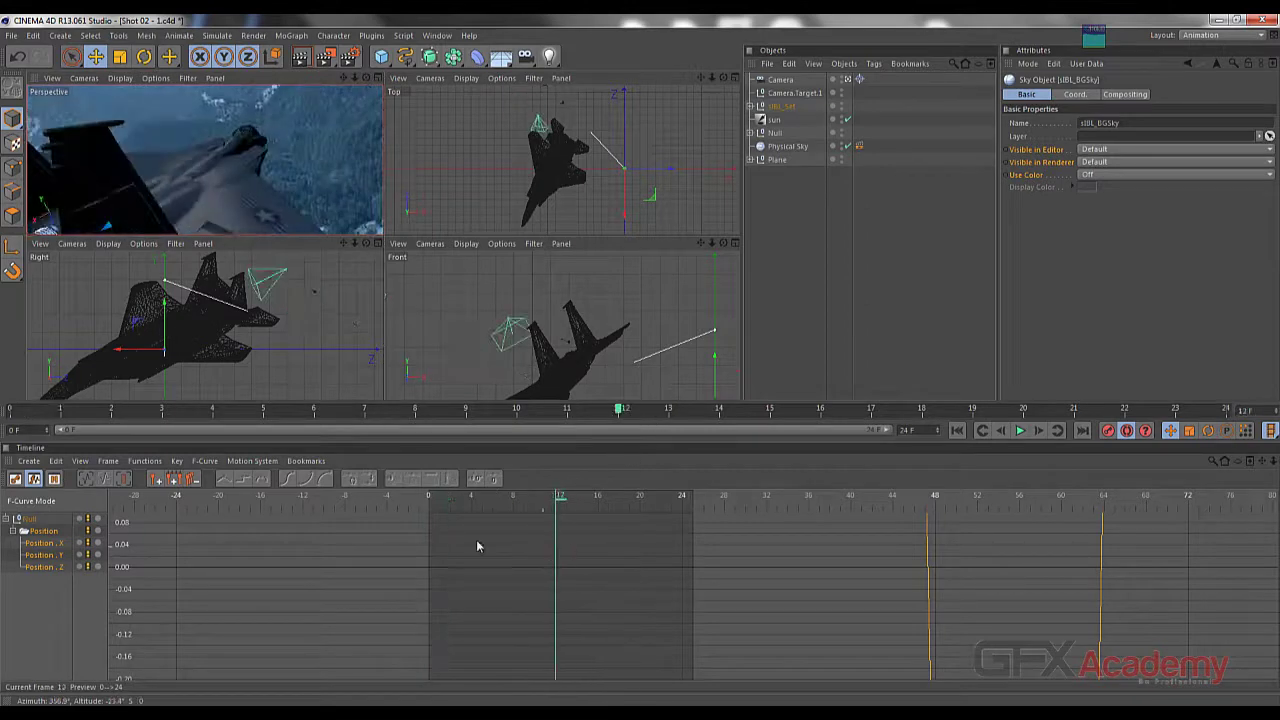
Examine the 0 to 24 frame range in the F-curve timeline
scroll(556, 547, up, 5)
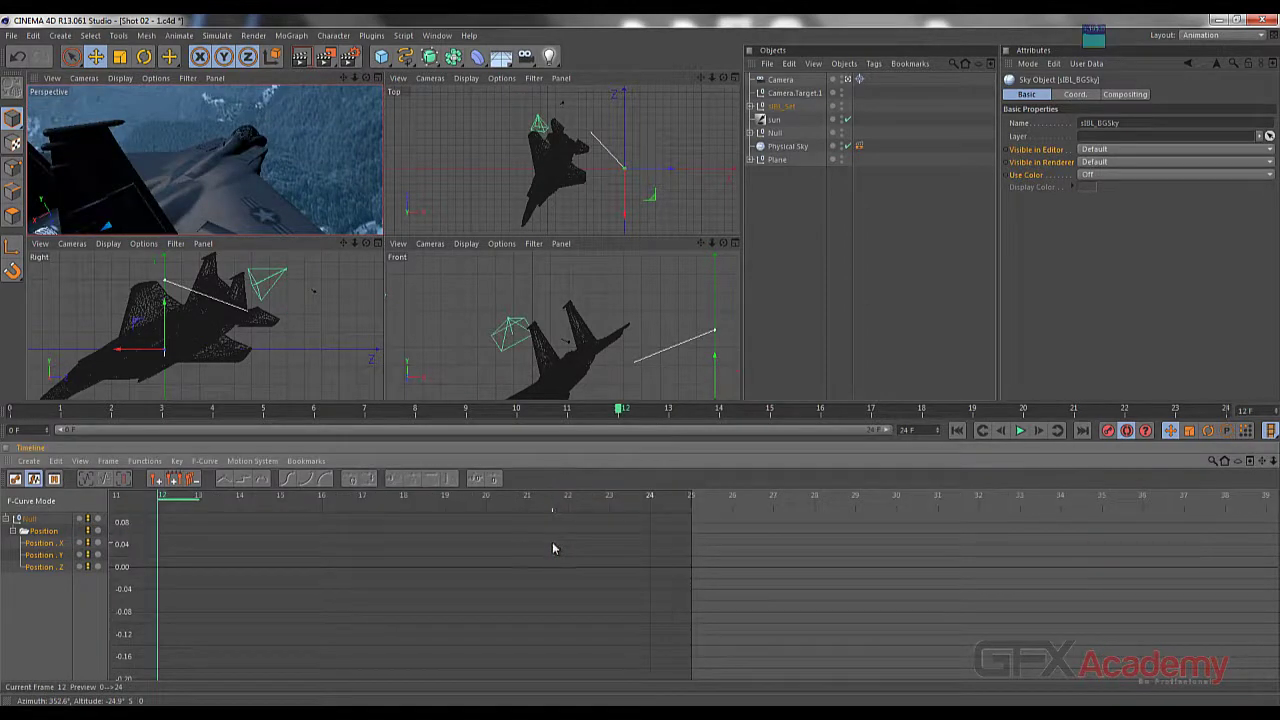
scroll(372, 551, down, 2)
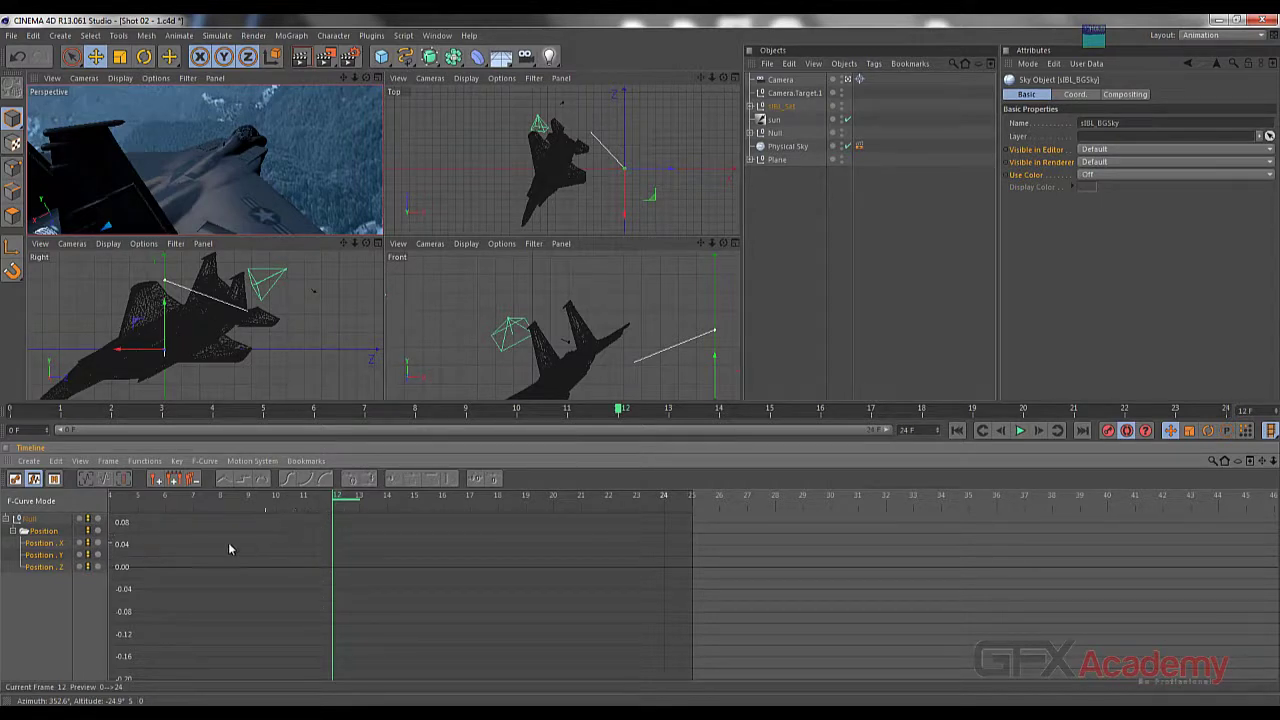
drag(643, 495, 931, 495)
alt+middle_drag(643, 494, 667, 494)
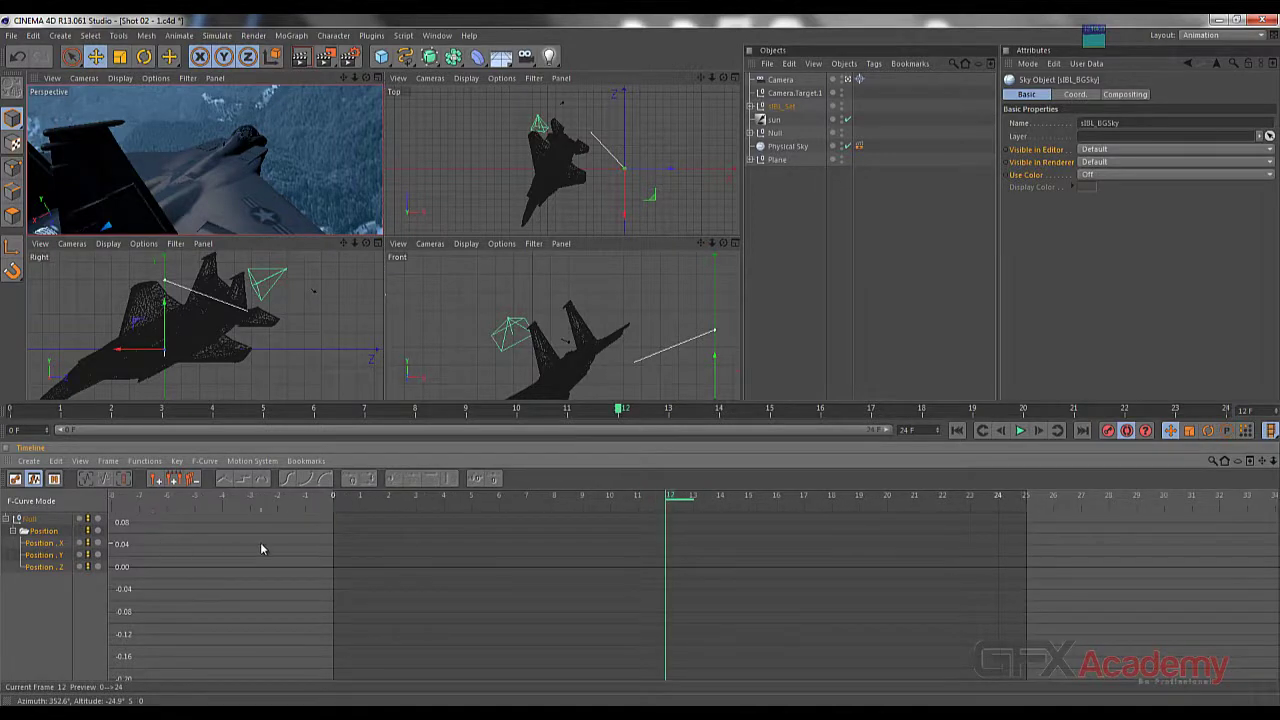
scroll(261, 549, up, 3)
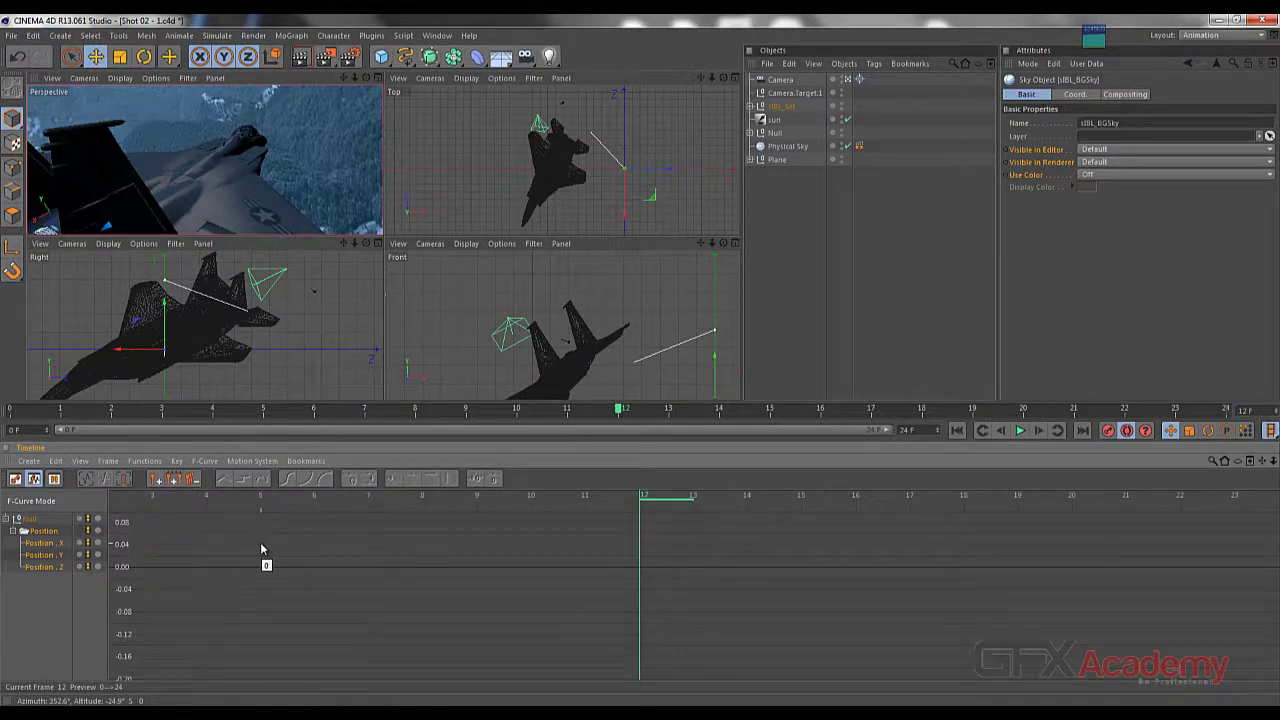
scroll(260, 542, down, 1)
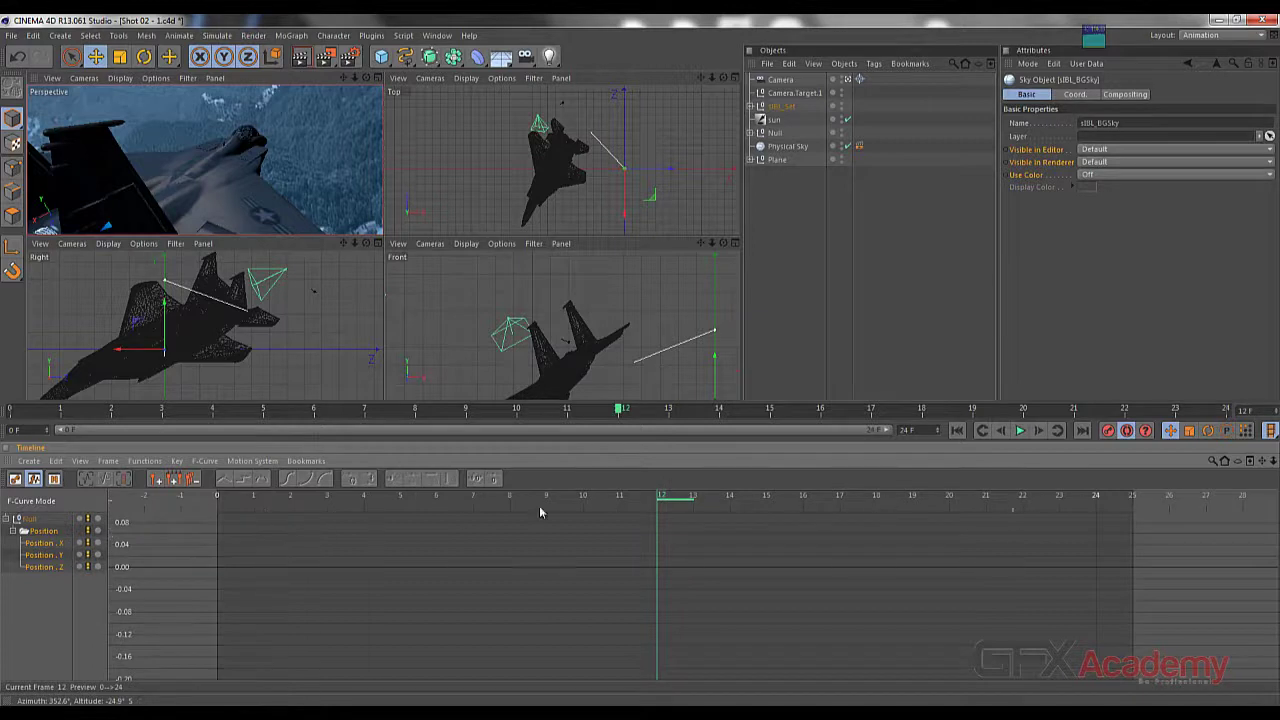
Save the Shot 02 - 1 scene and close it
click(617, 234)
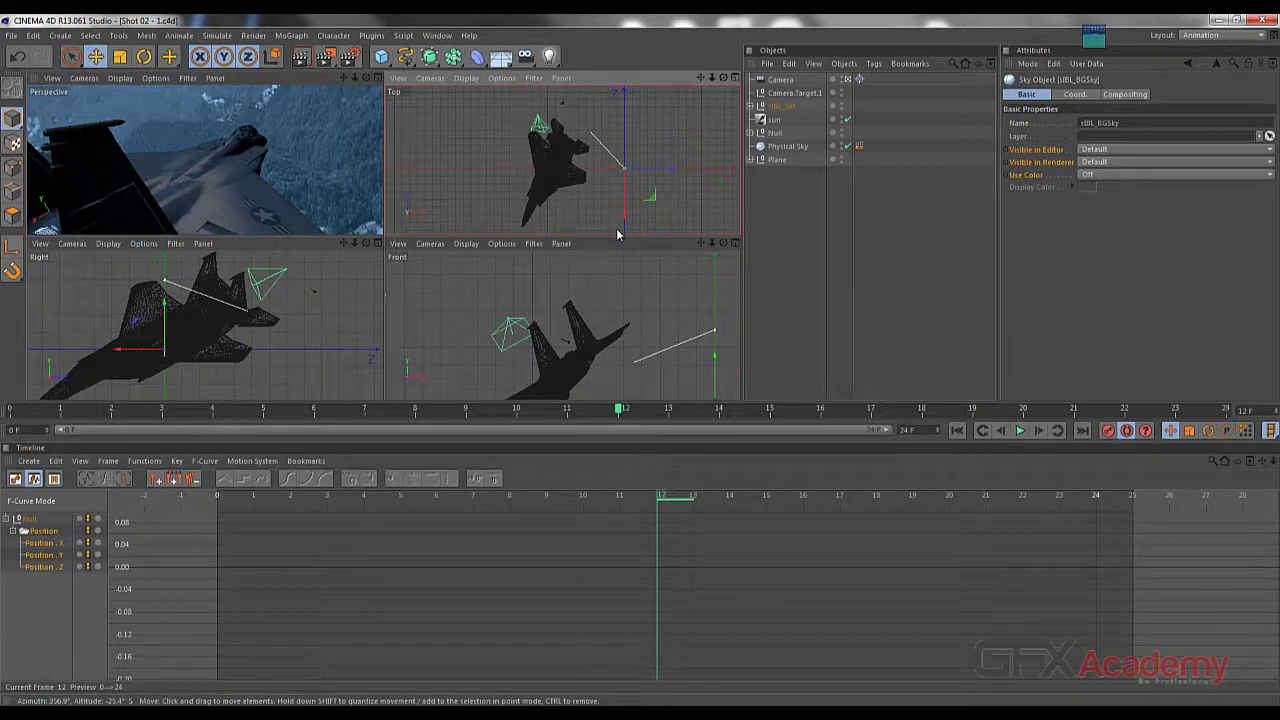
click(1261, 21)
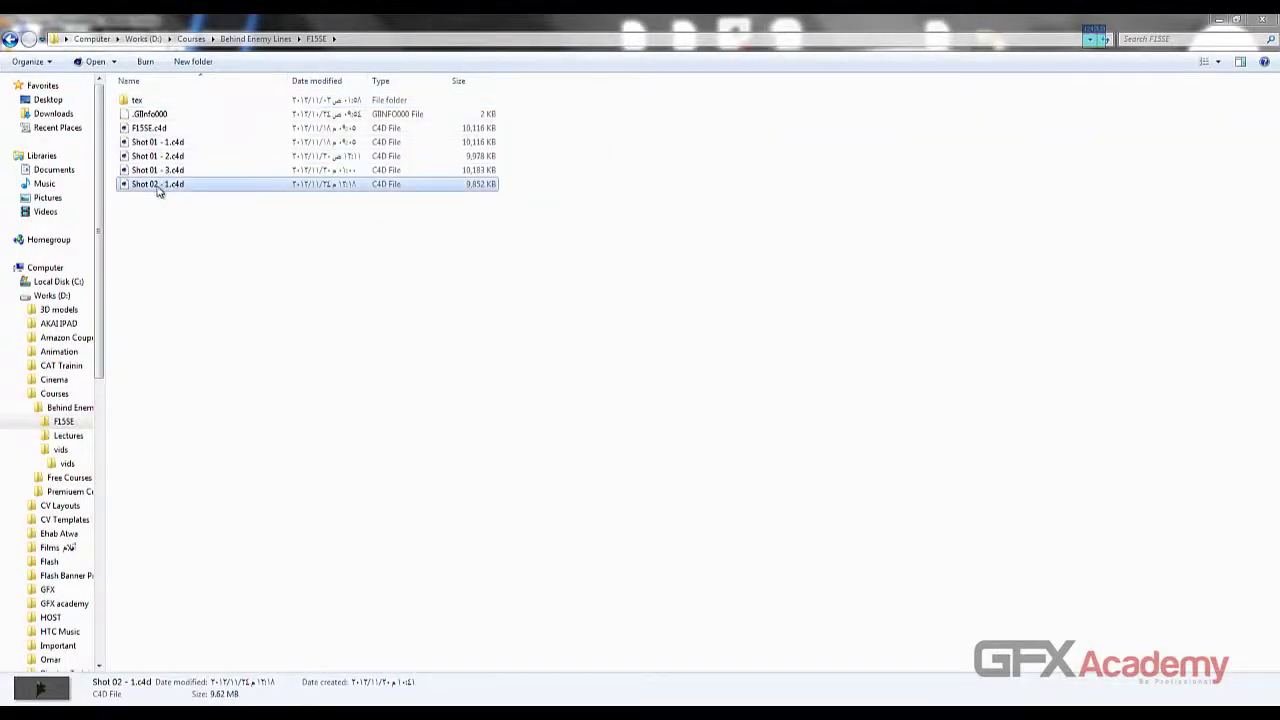
Duplicate the F15SE.c4d file within the F15SE project folder
click(157, 143)
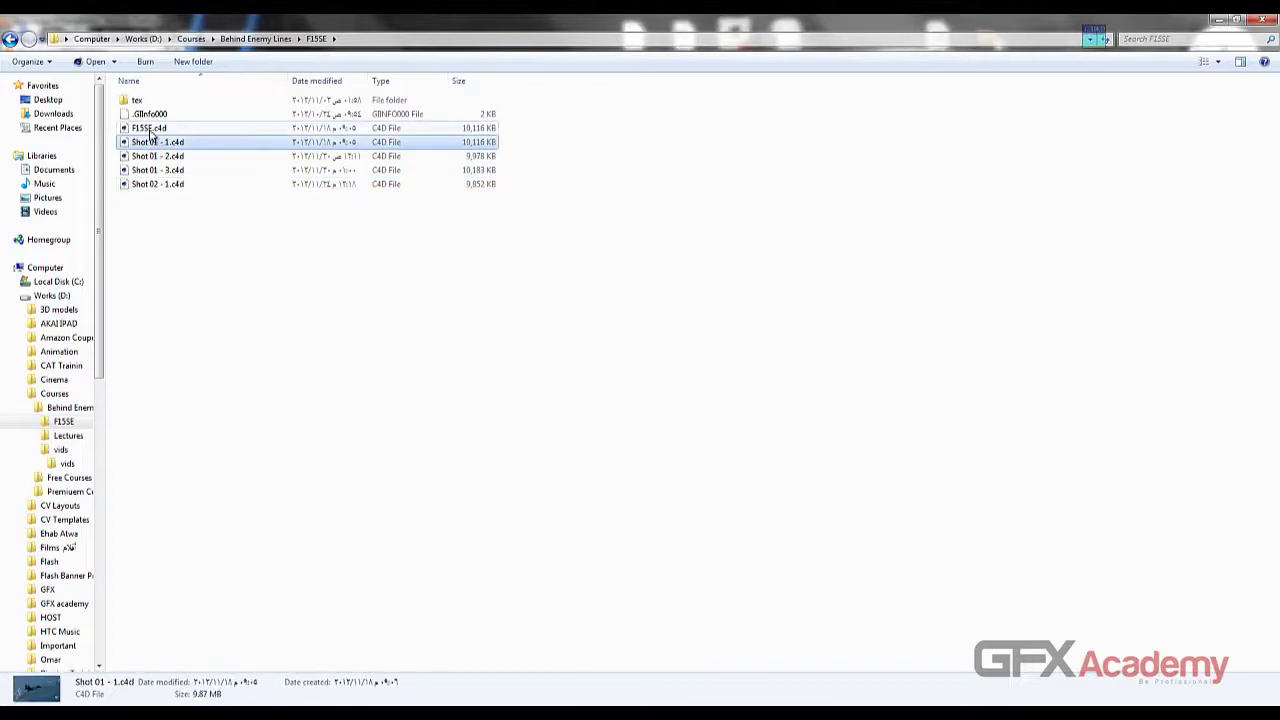
click(144, 130)
right_drag(144, 133, 194, 247)
click(200, 250)
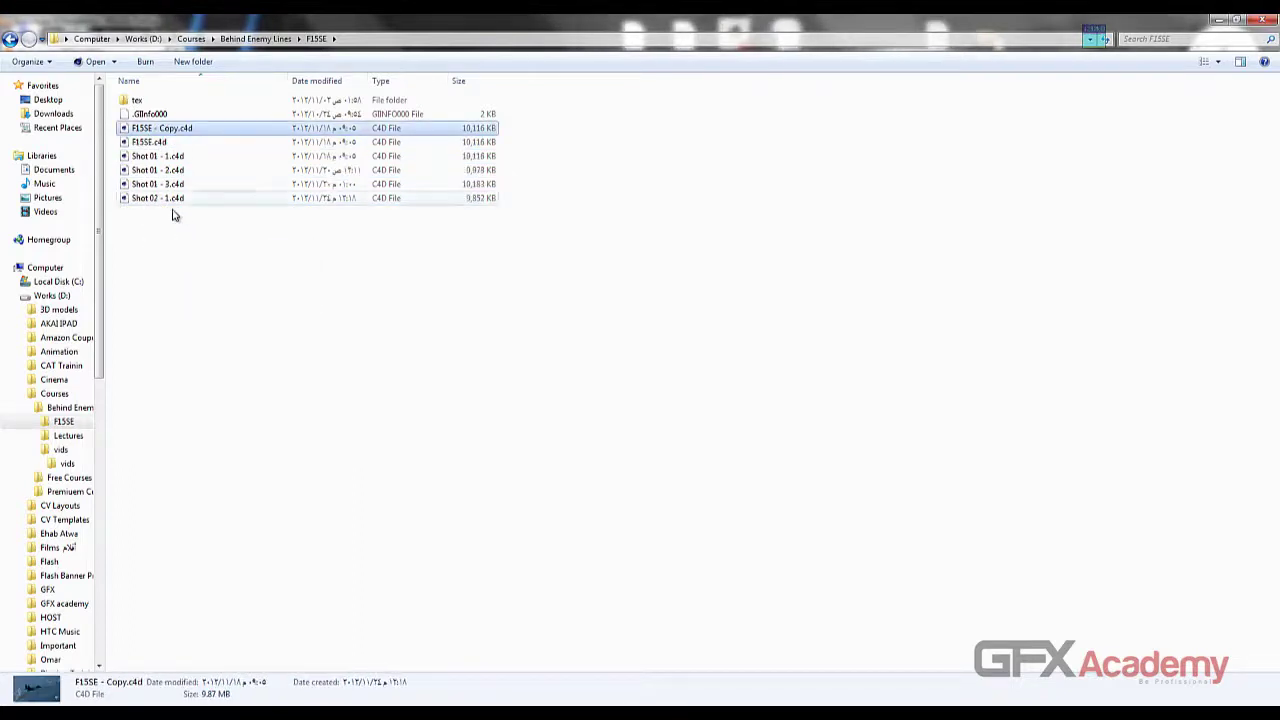
Rename the copied file as Shot 02 - 2.c4d and open it in Cinema 4D
click(160, 130)
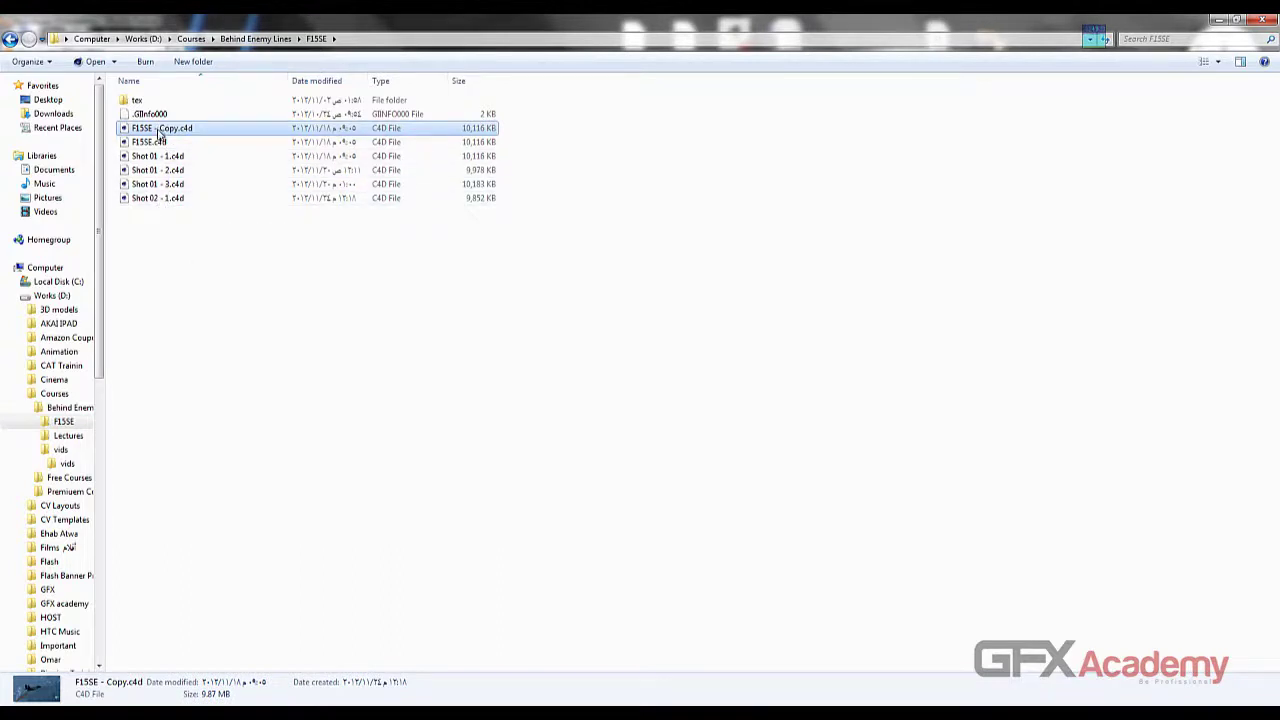
text(Sh)
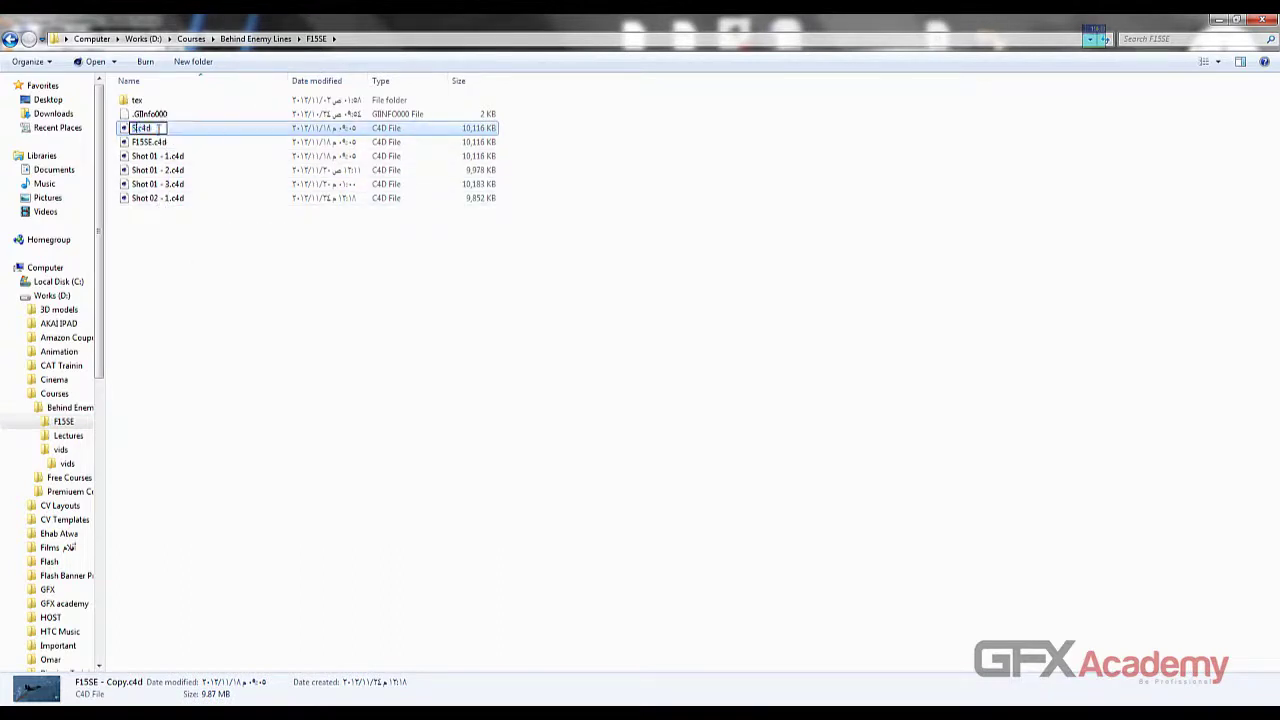
text(ot 02 - 2)
key(Return)
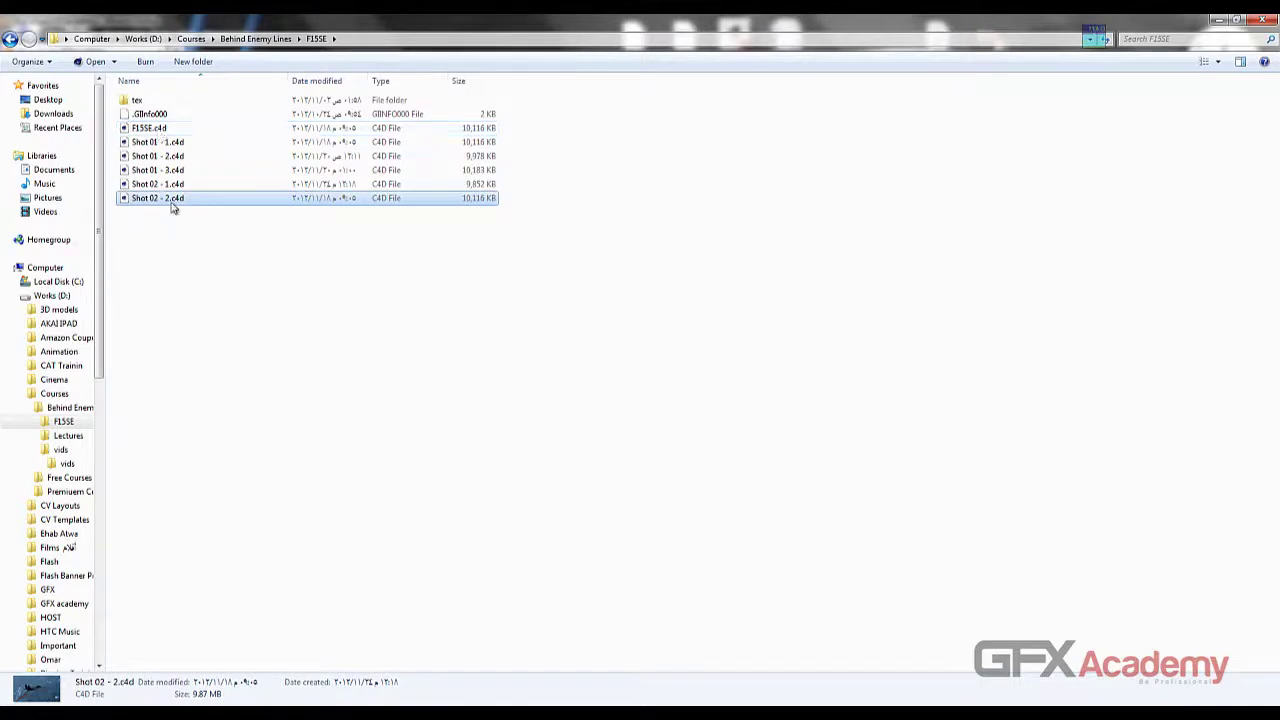
double_click(133, 203)
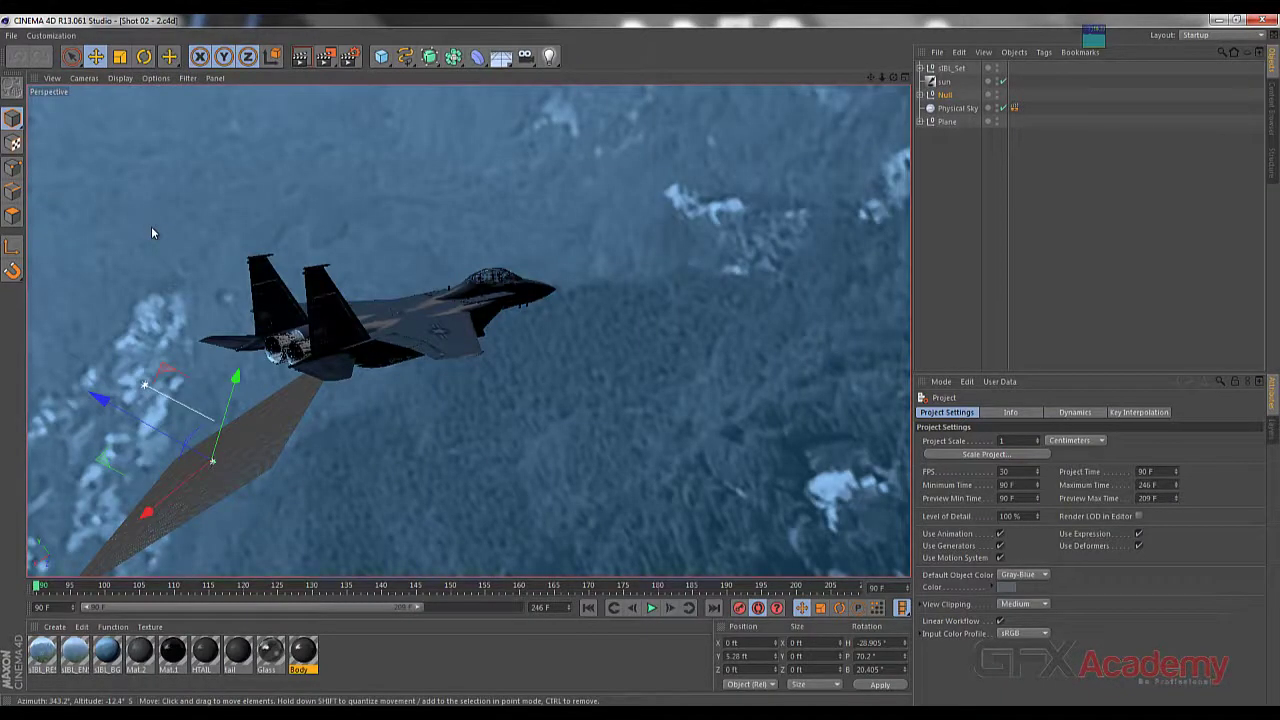
Review the shot02 clip's second part, scrubbing through the jet banking above the snowy forest, then put the player away
key(alt+Tab)
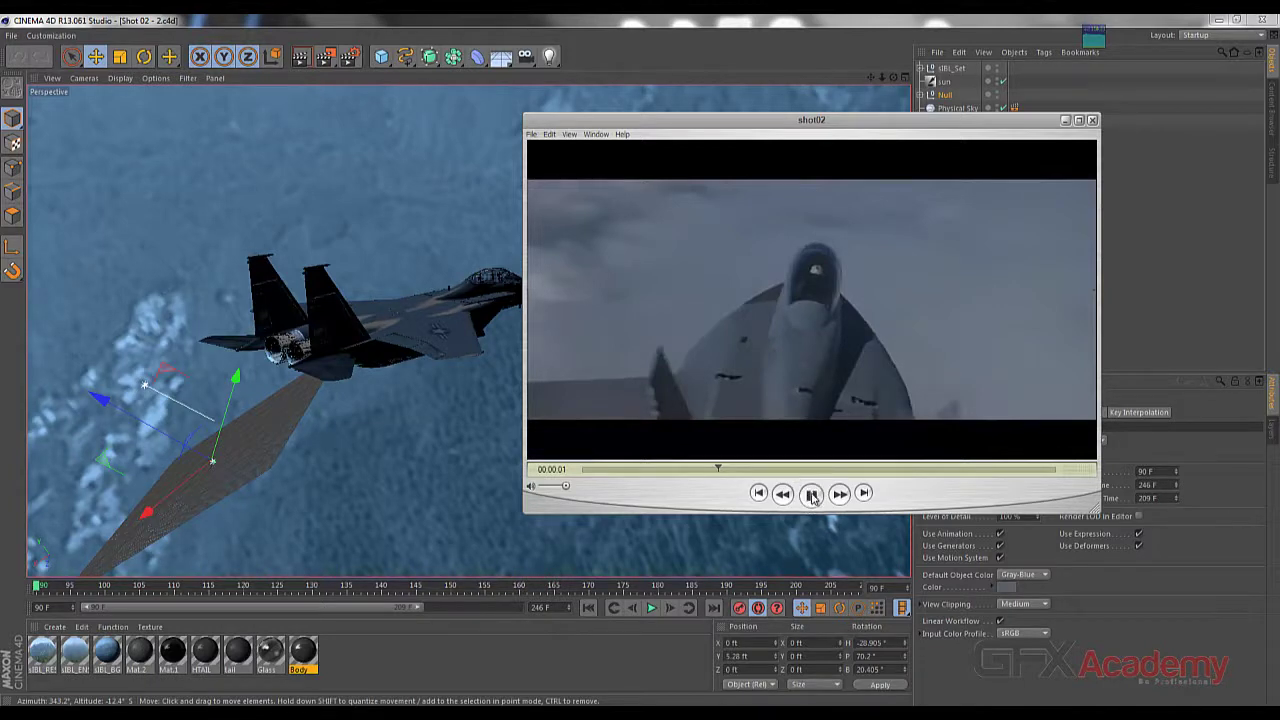
click(811, 494)
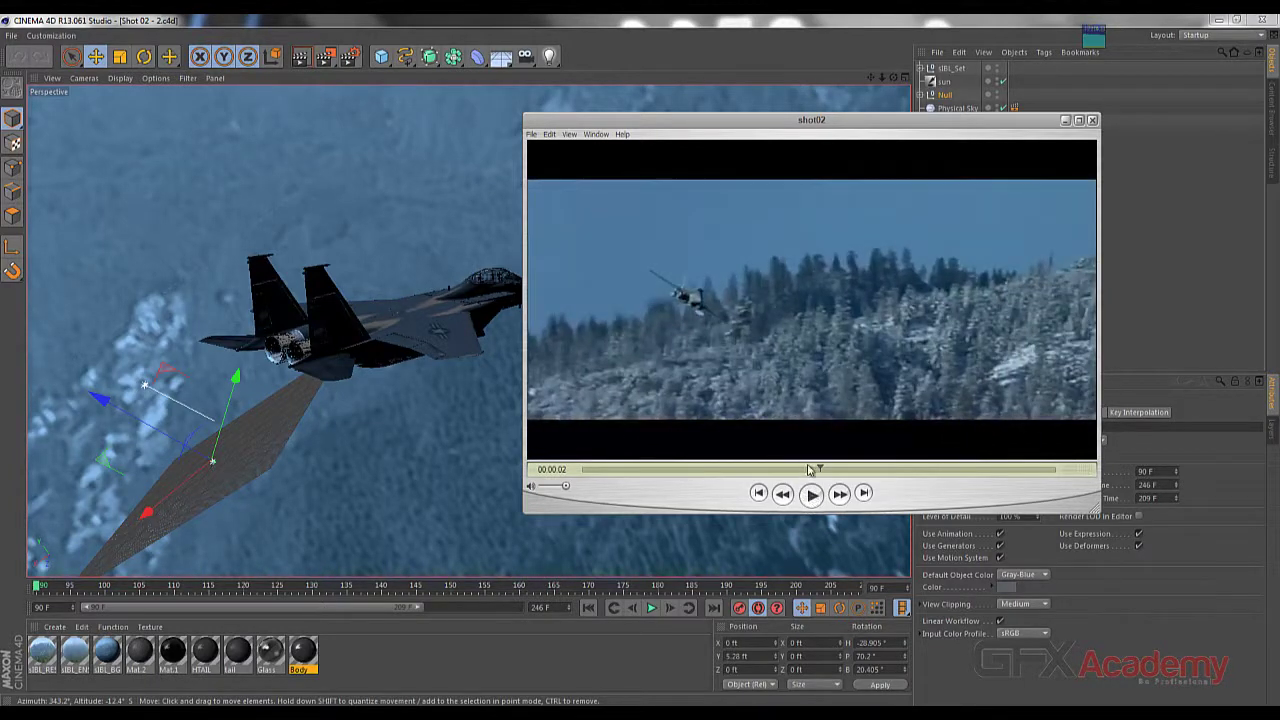
drag(801, 469, 781, 473)
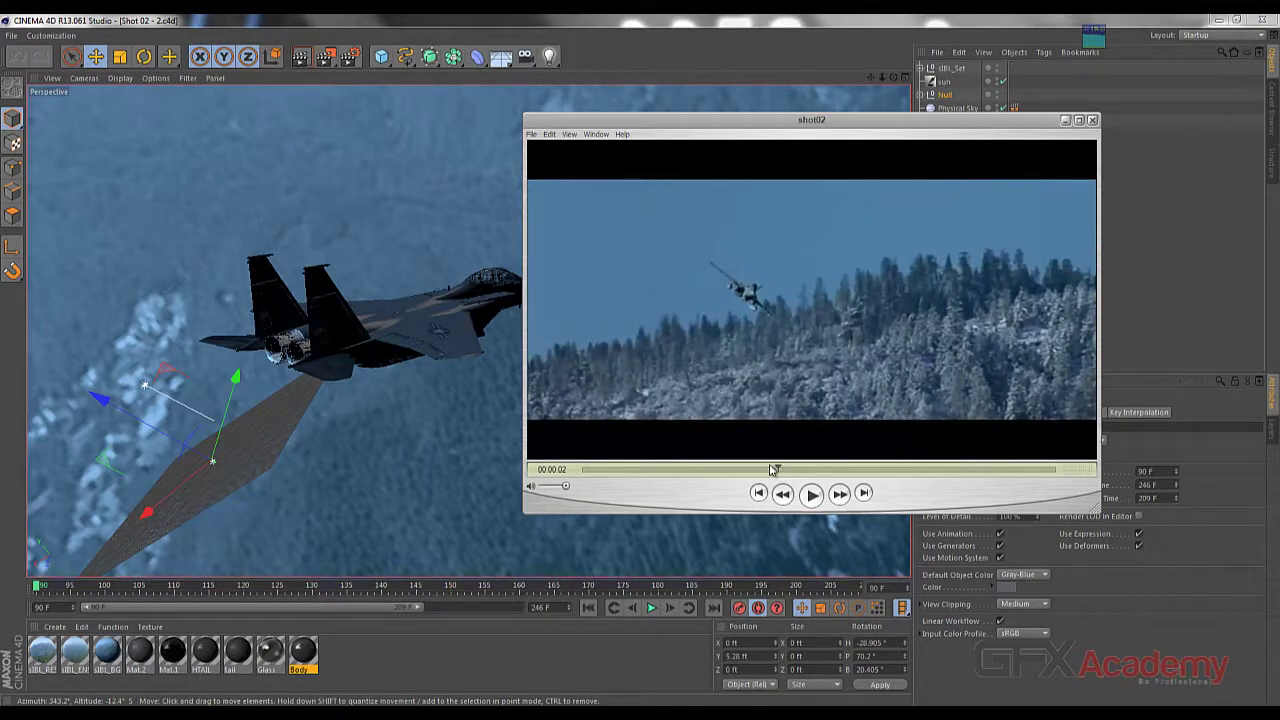
drag(771, 469, 760, 469)
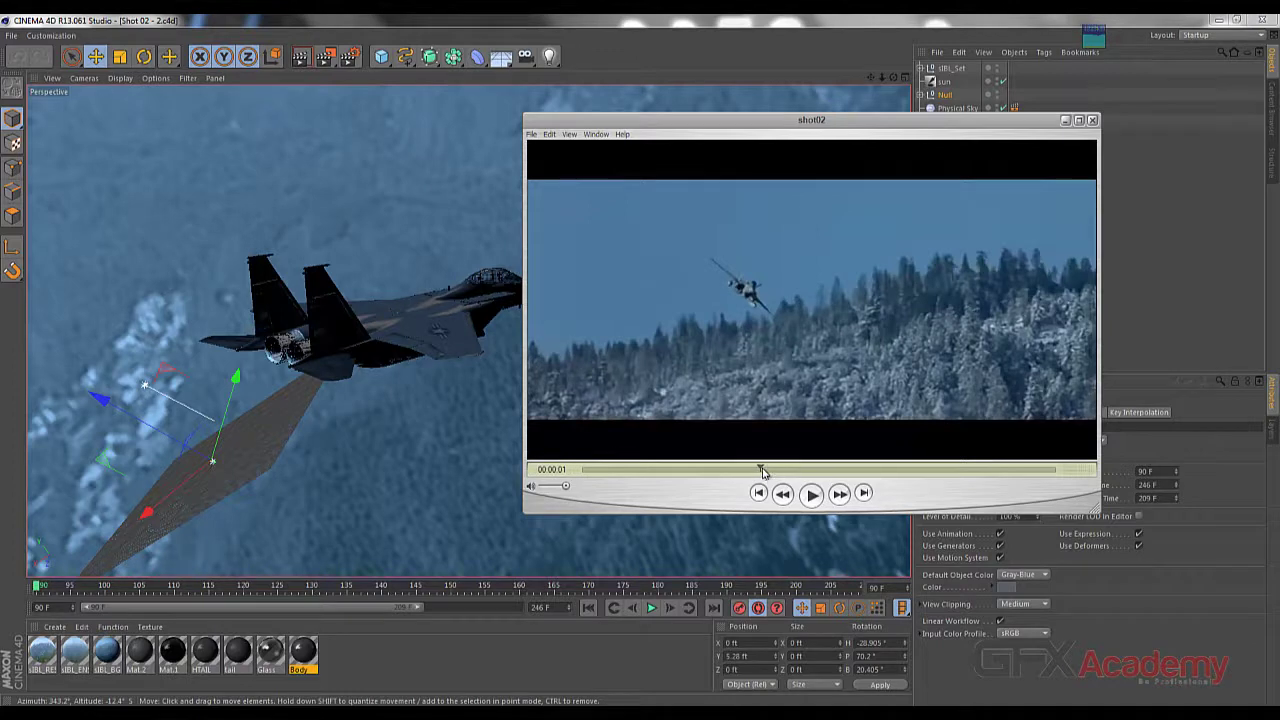
drag(761, 469, 723, 471)
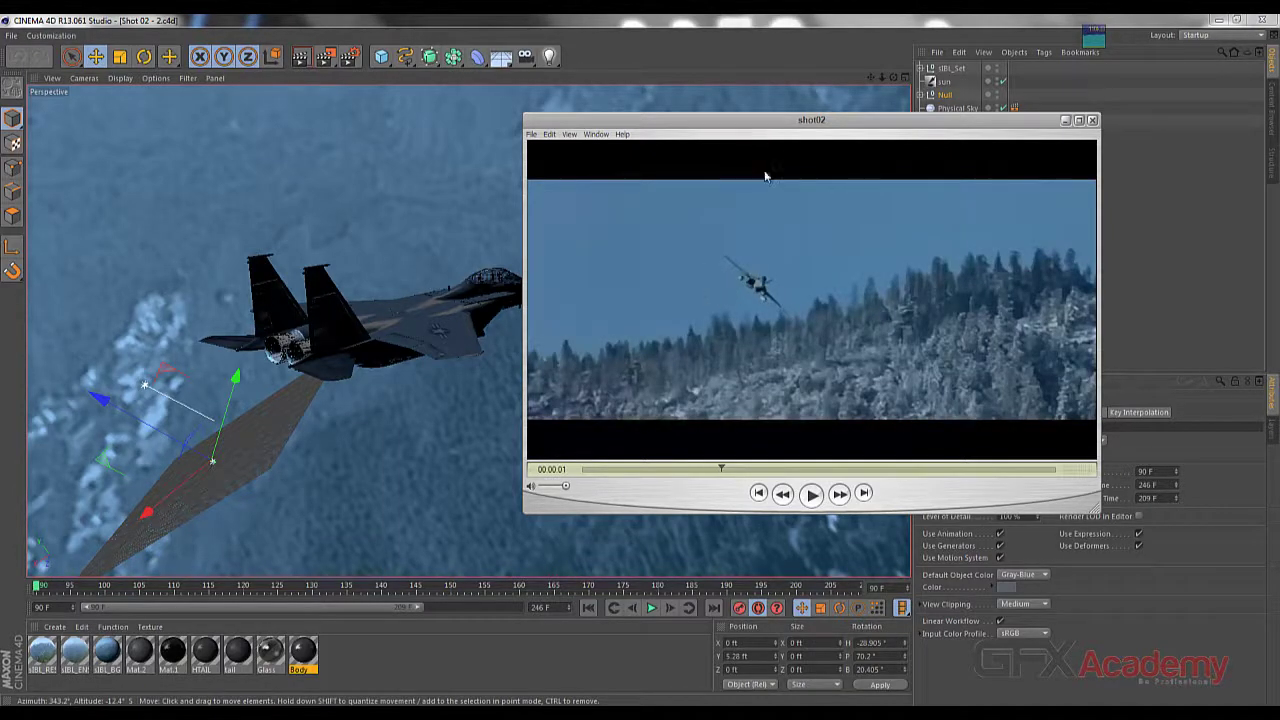
drag(776, 124, 871, 133)
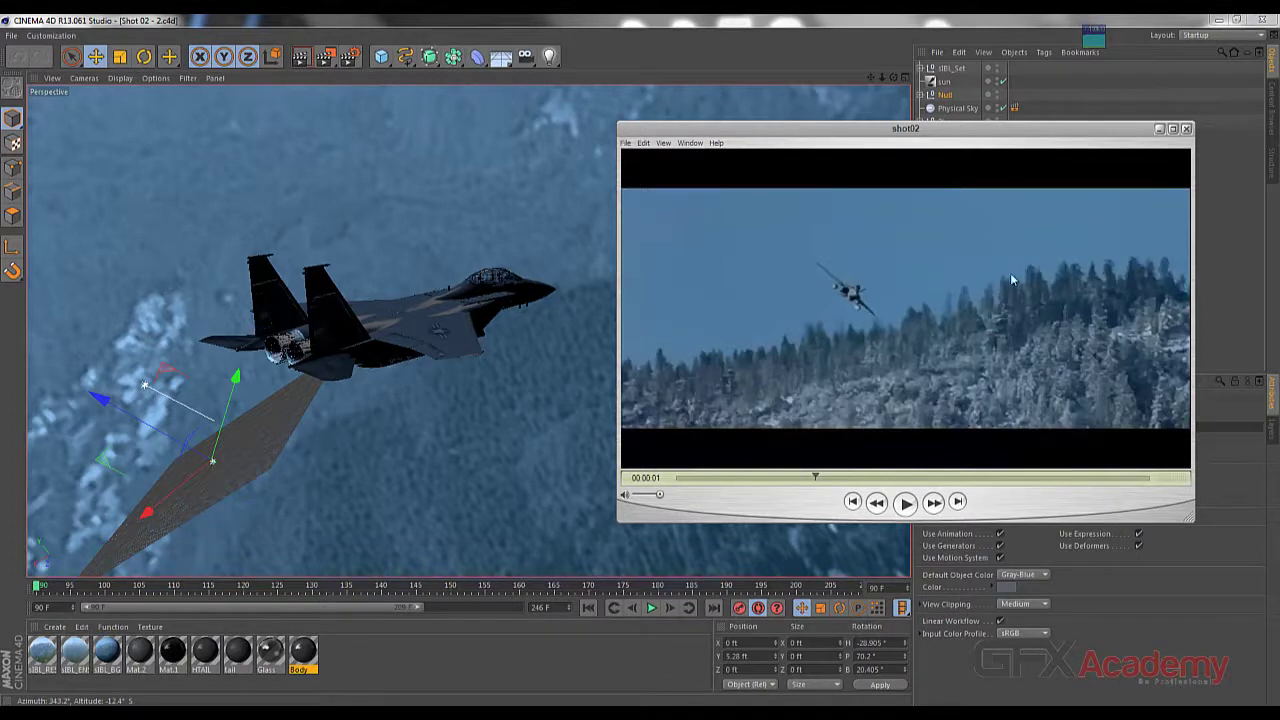
click(1159, 129)
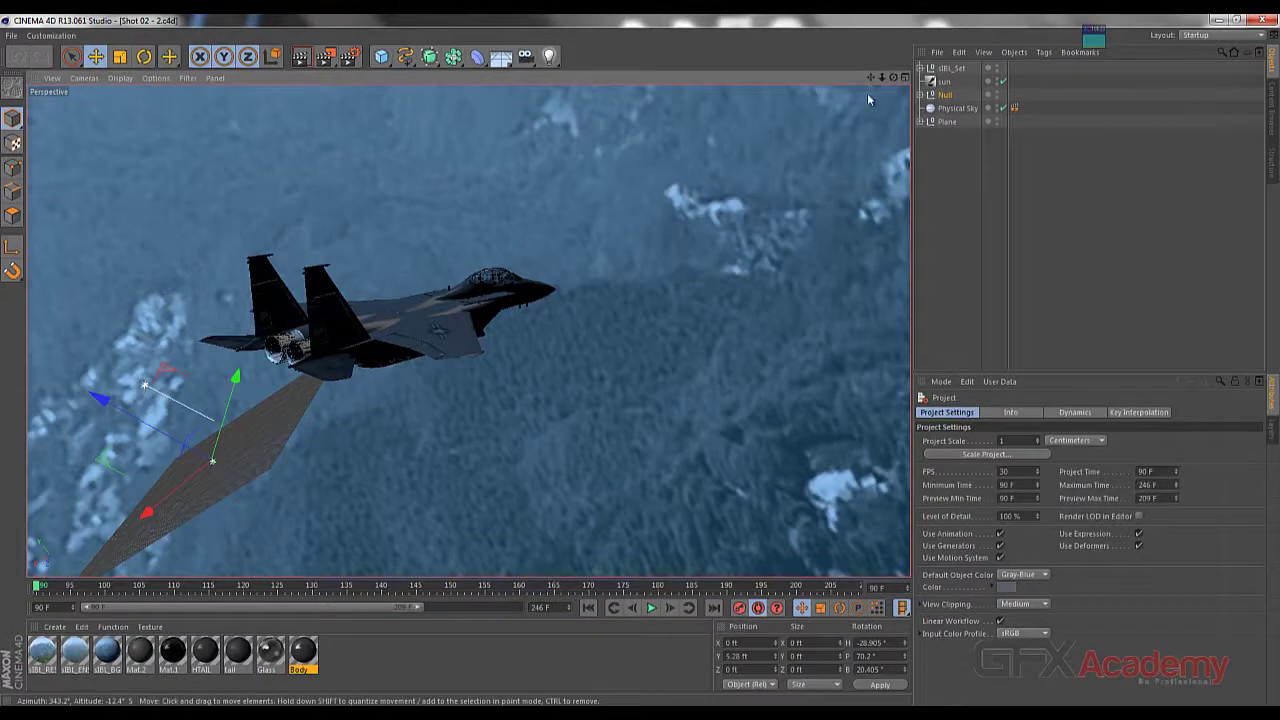
Rotate the Null to about H -32°, P -1° and B 7°, bringing the sky and mountains behind the jet
click(945, 94)
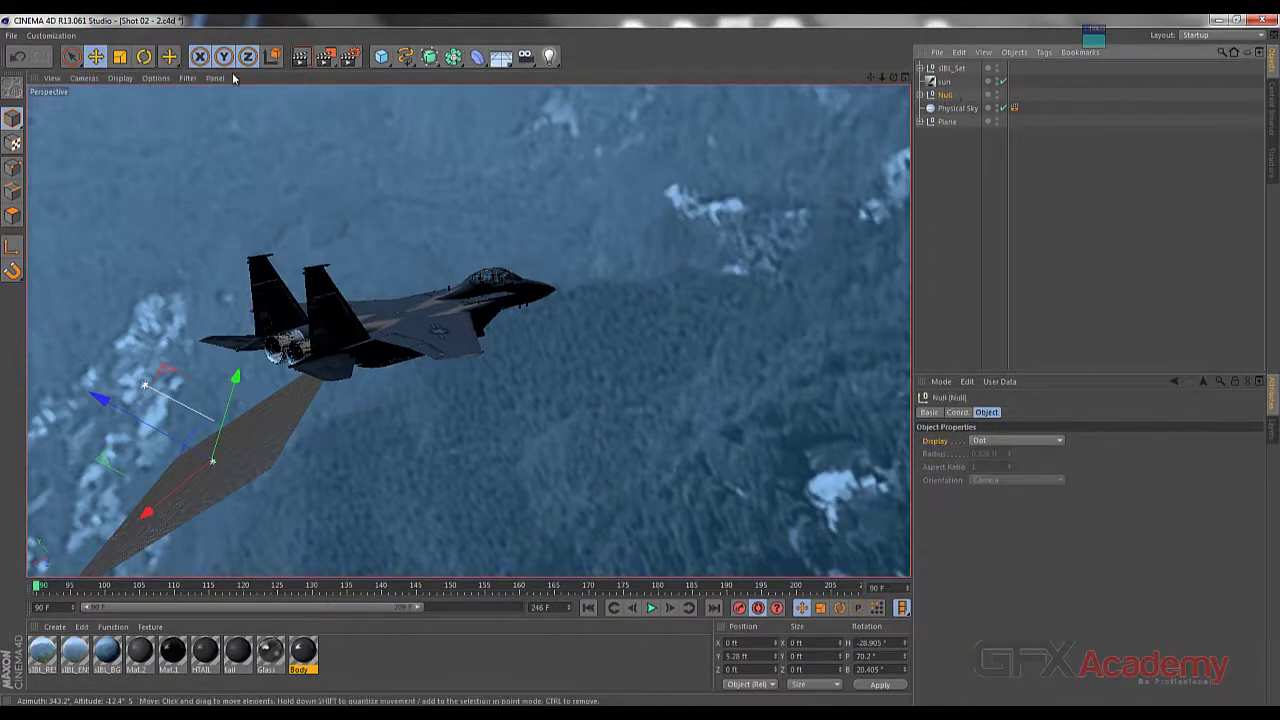
click(144, 57)
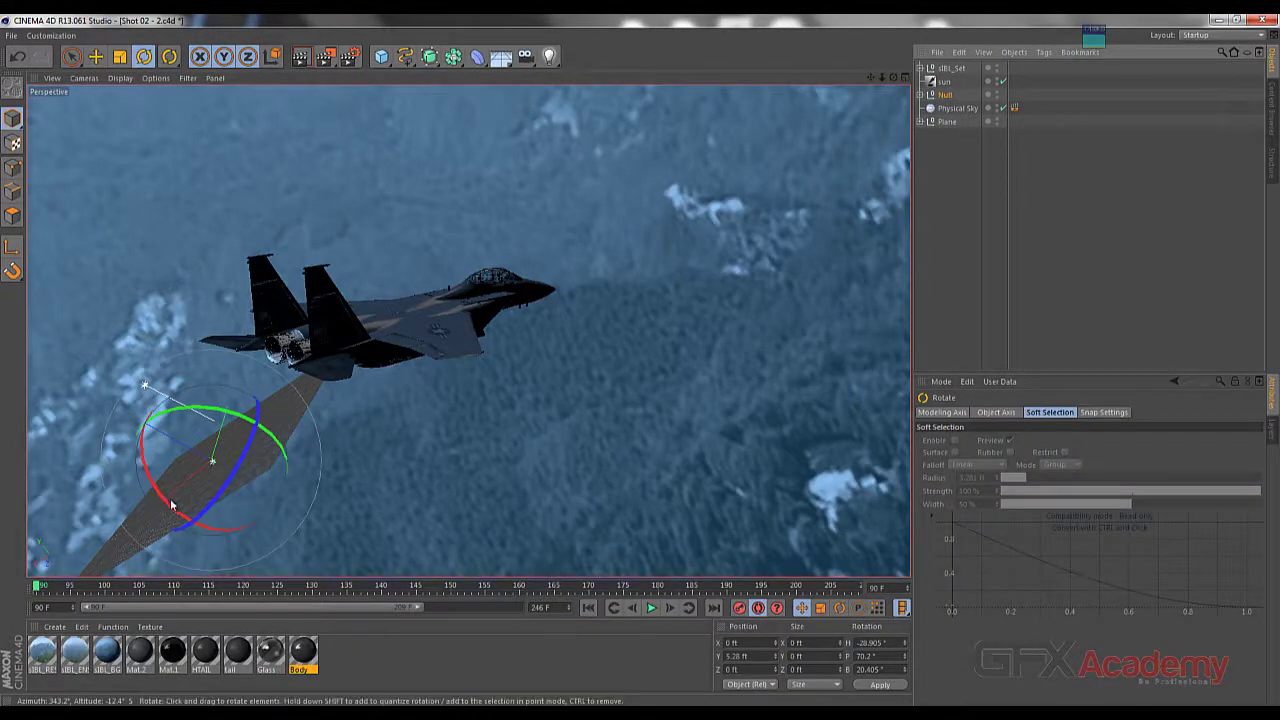
drag(172, 505, 640, 366)
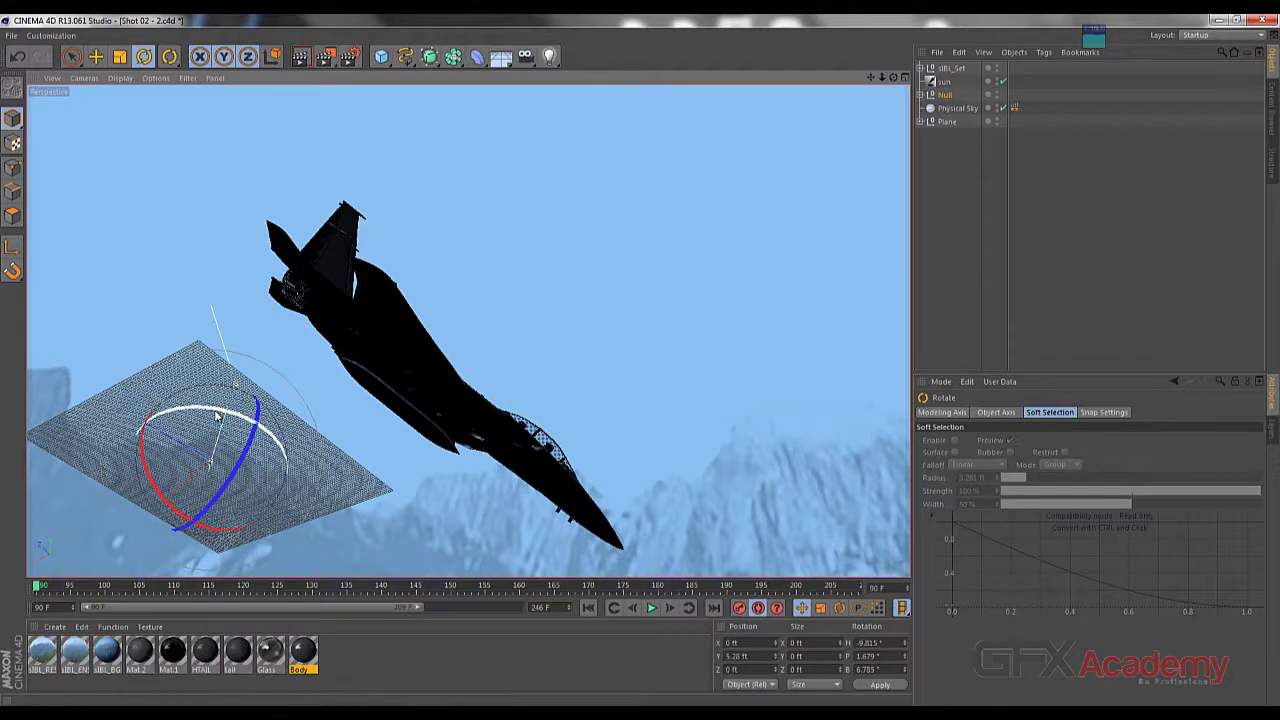
drag(215, 416, 185, 418)
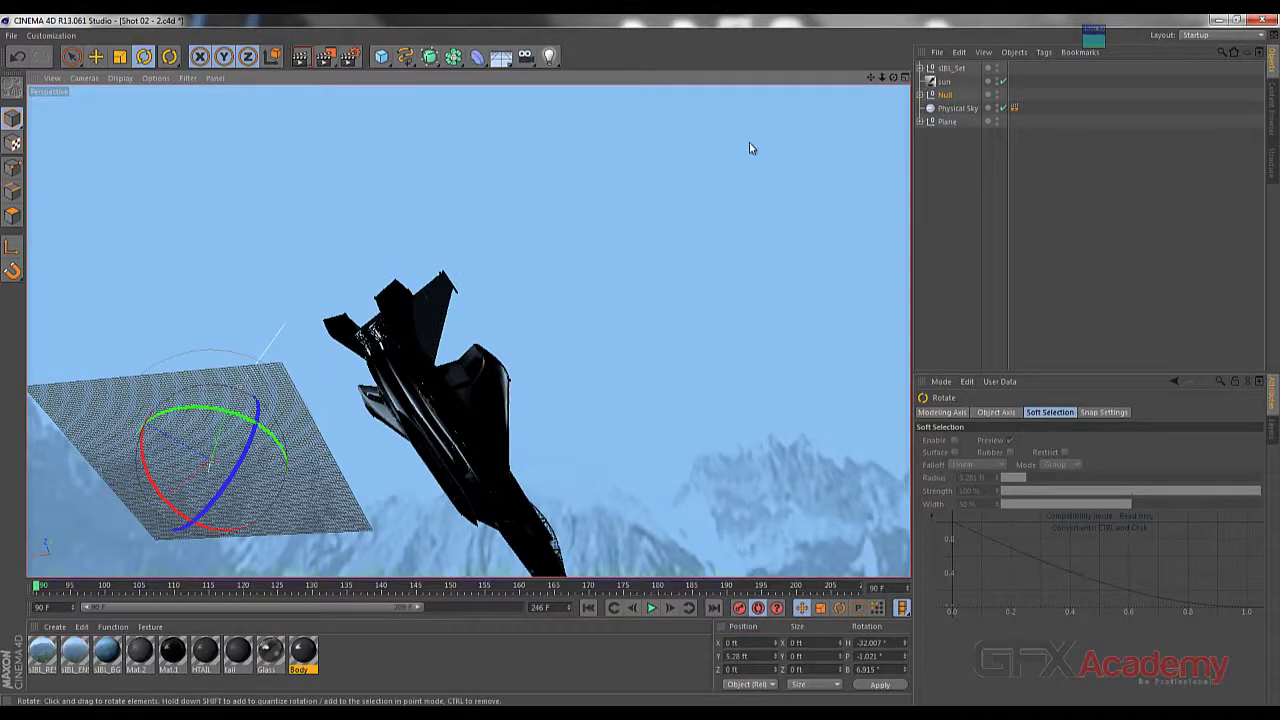
Rotate the Plane null holding the jet to about H -34.3°, P 11.9° and B -24.8°
click(945, 122)
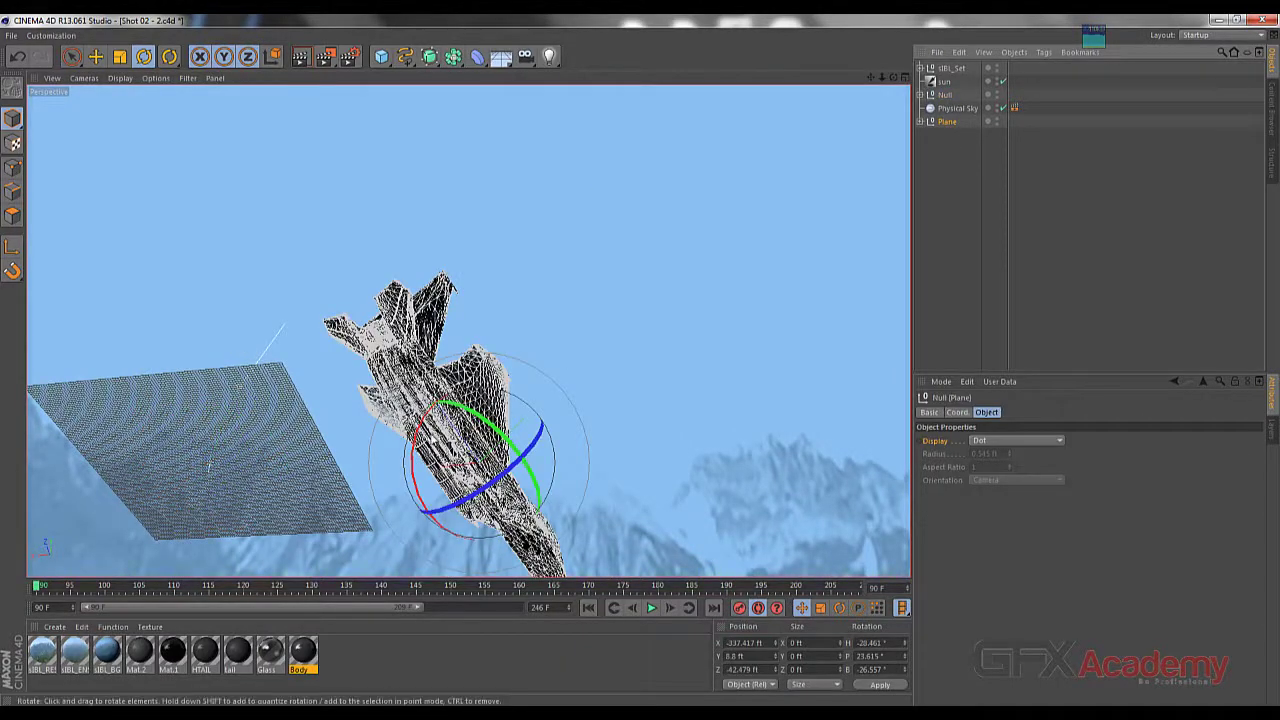
alt+drag(513, 259, 420, 263)
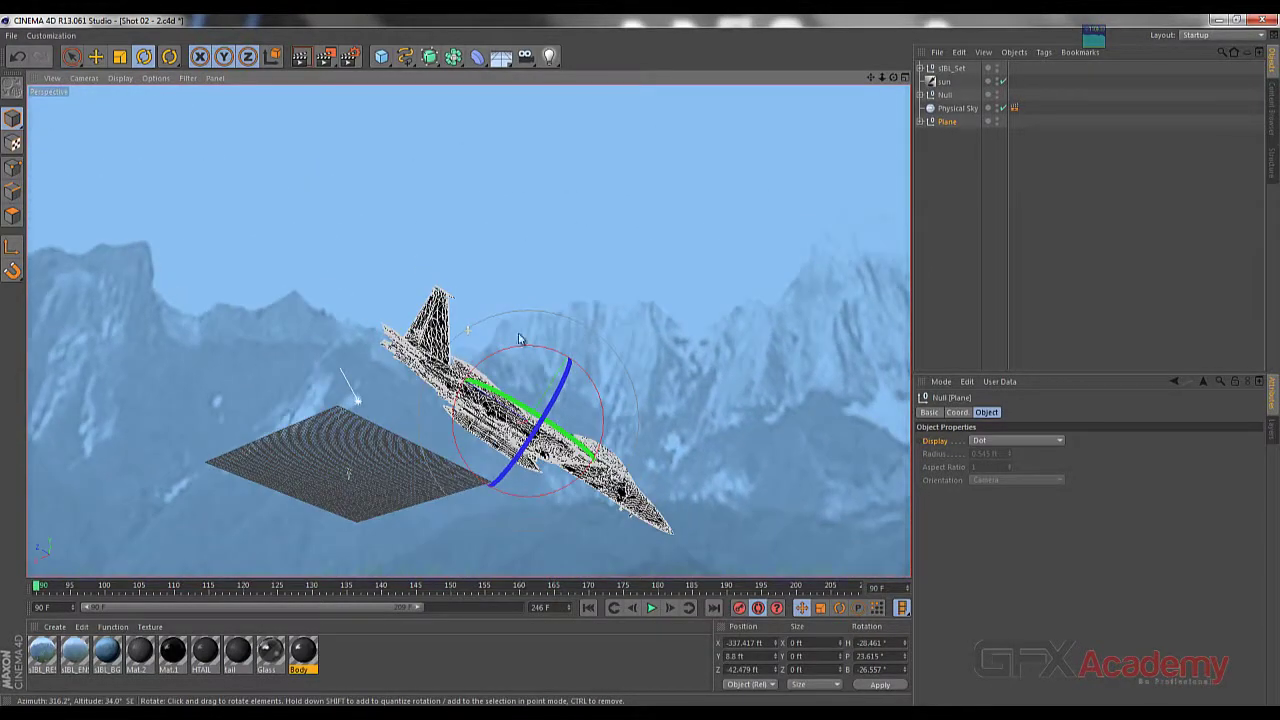
drag(510, 354, 505, 370)
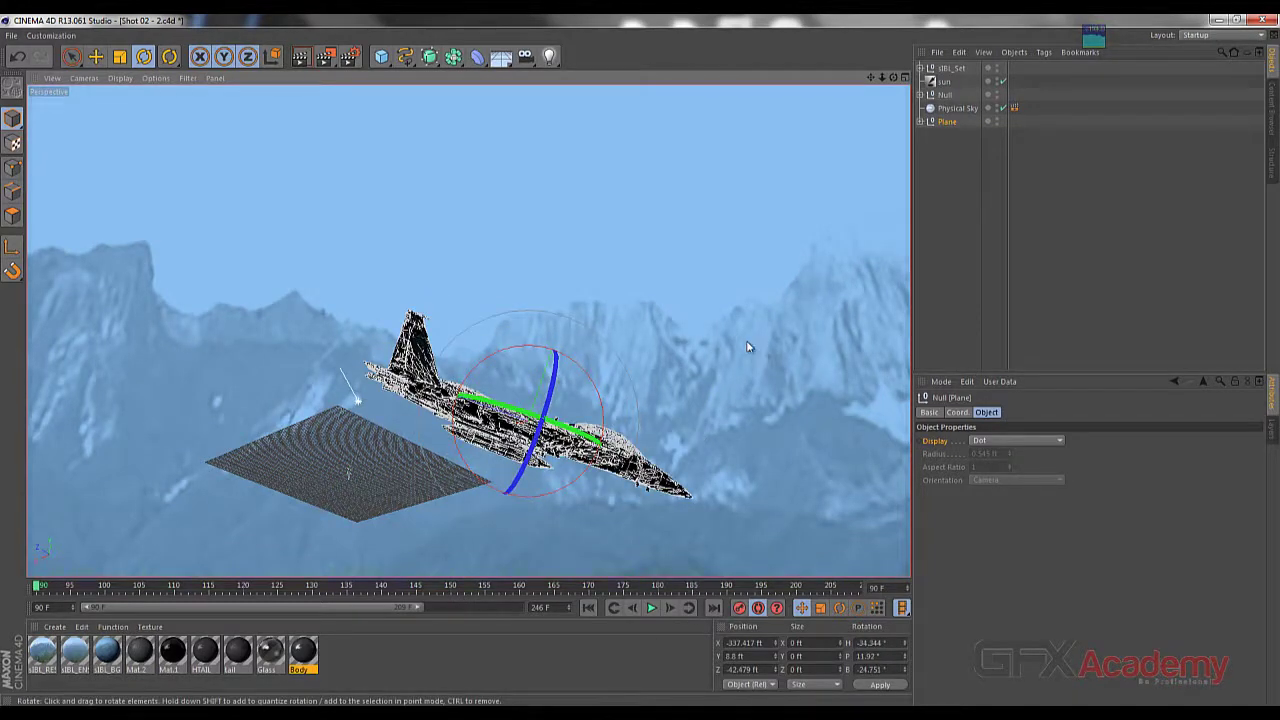
Rotate the Null to a bank of about -13.2° to level the mountain background
alt+drag(649, 314, 450, 310)
drag(952, 94, 948, 92)
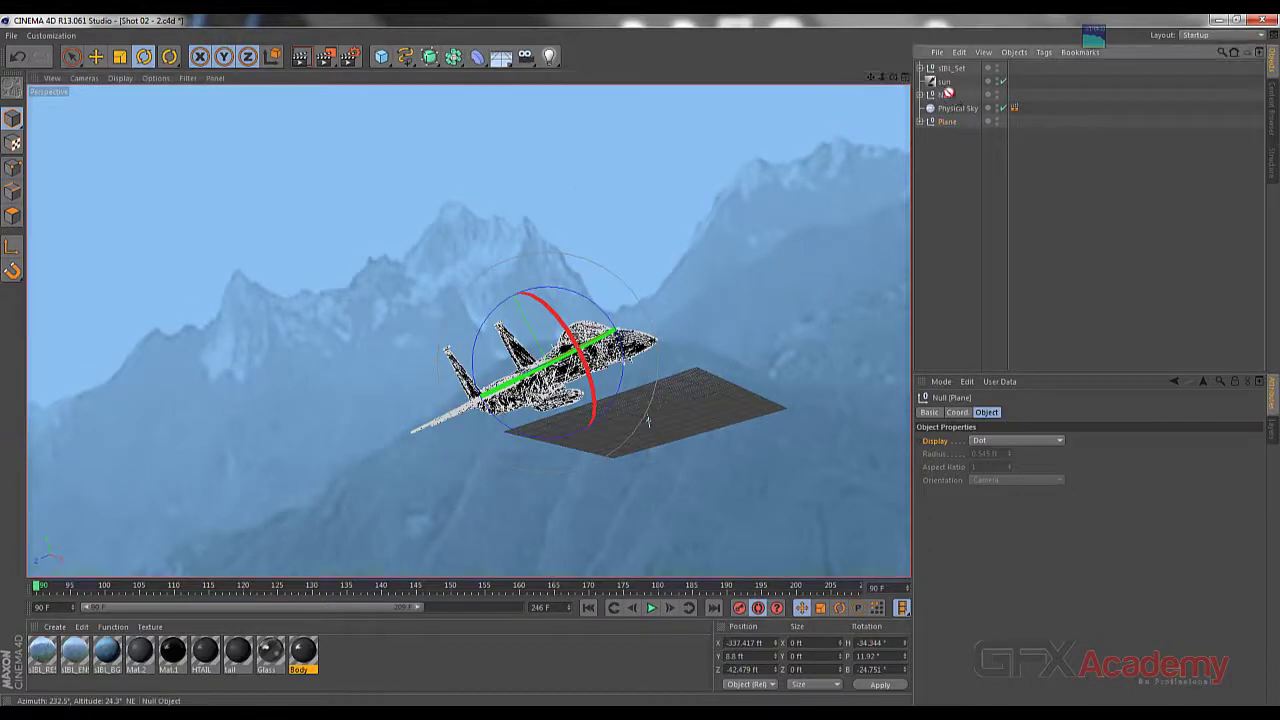
click(946, 95)
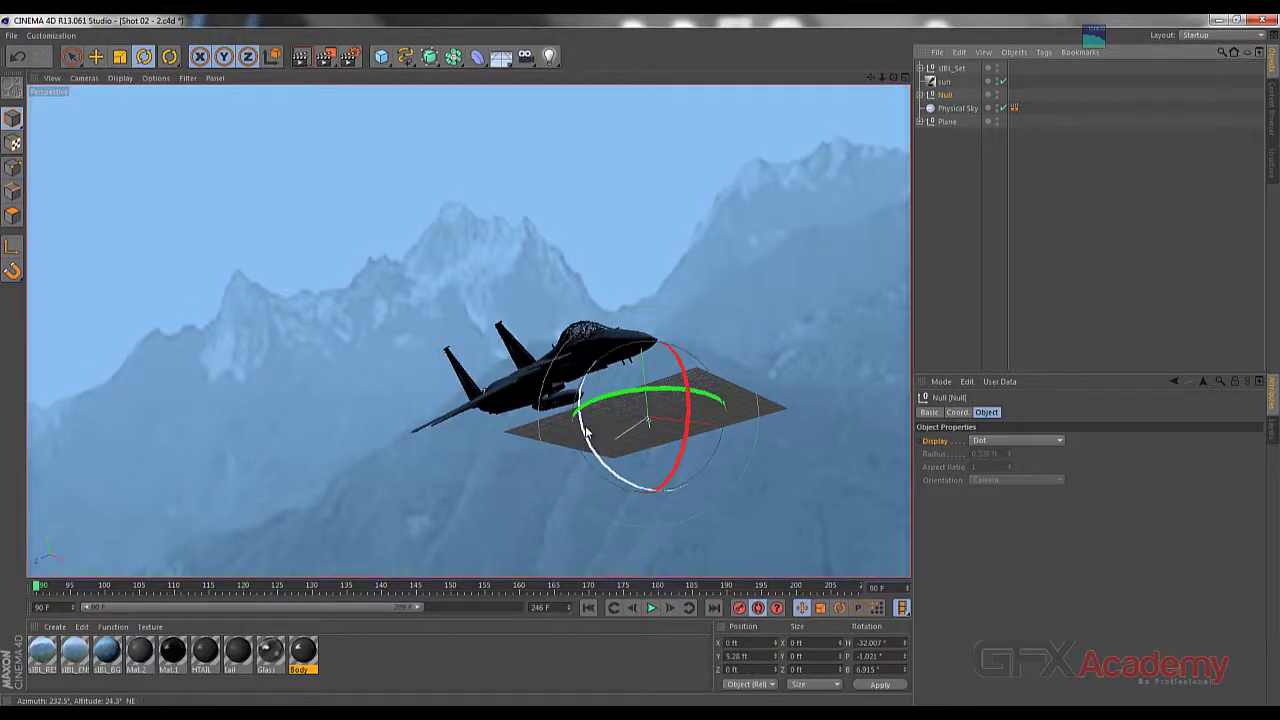
drag(590, 397, 563, 452)
scroll(563, 452, down, 5)
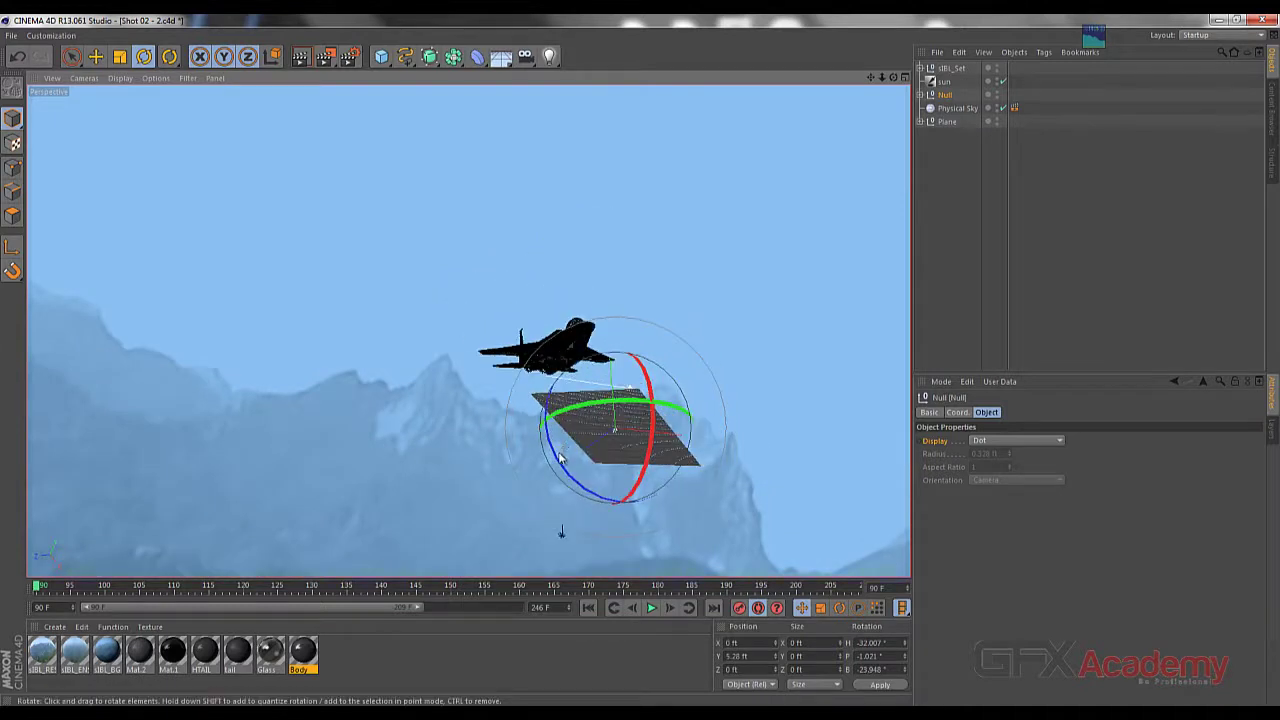
drag(556, 457, 551, 442)
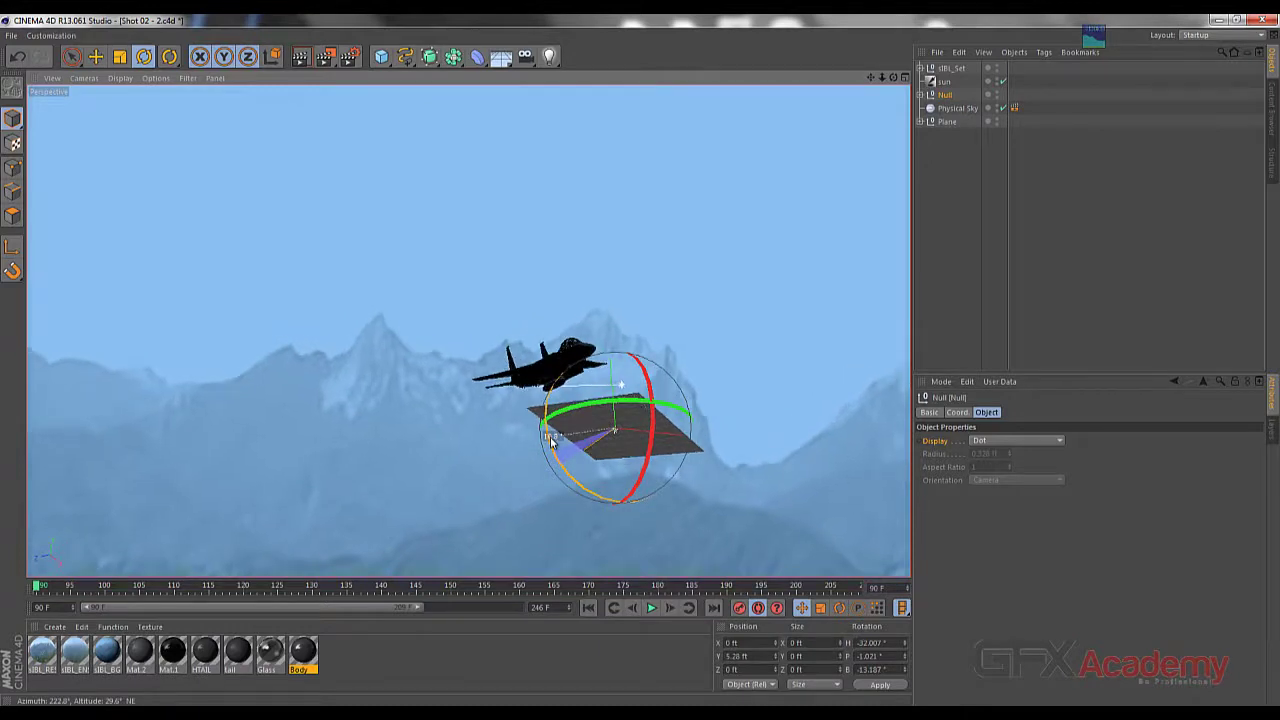
scroll(615, 380, down, 3)
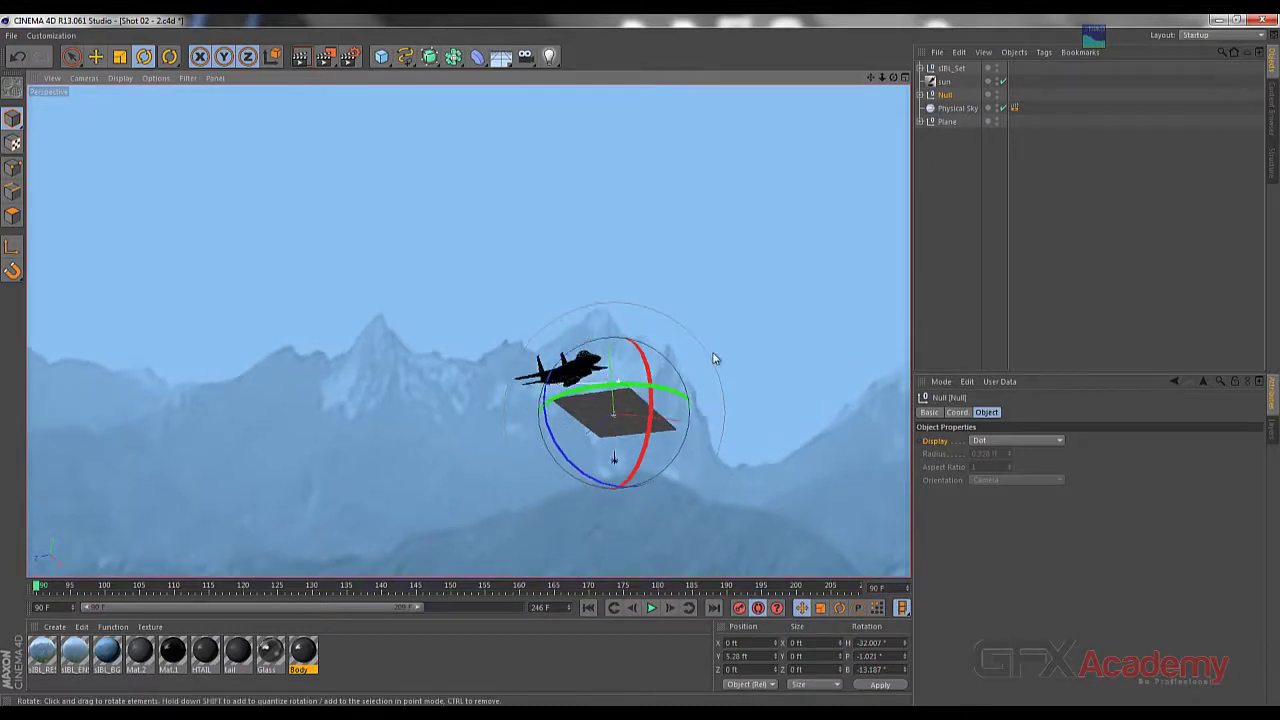
alt+drag(622, 352, 445, 315)
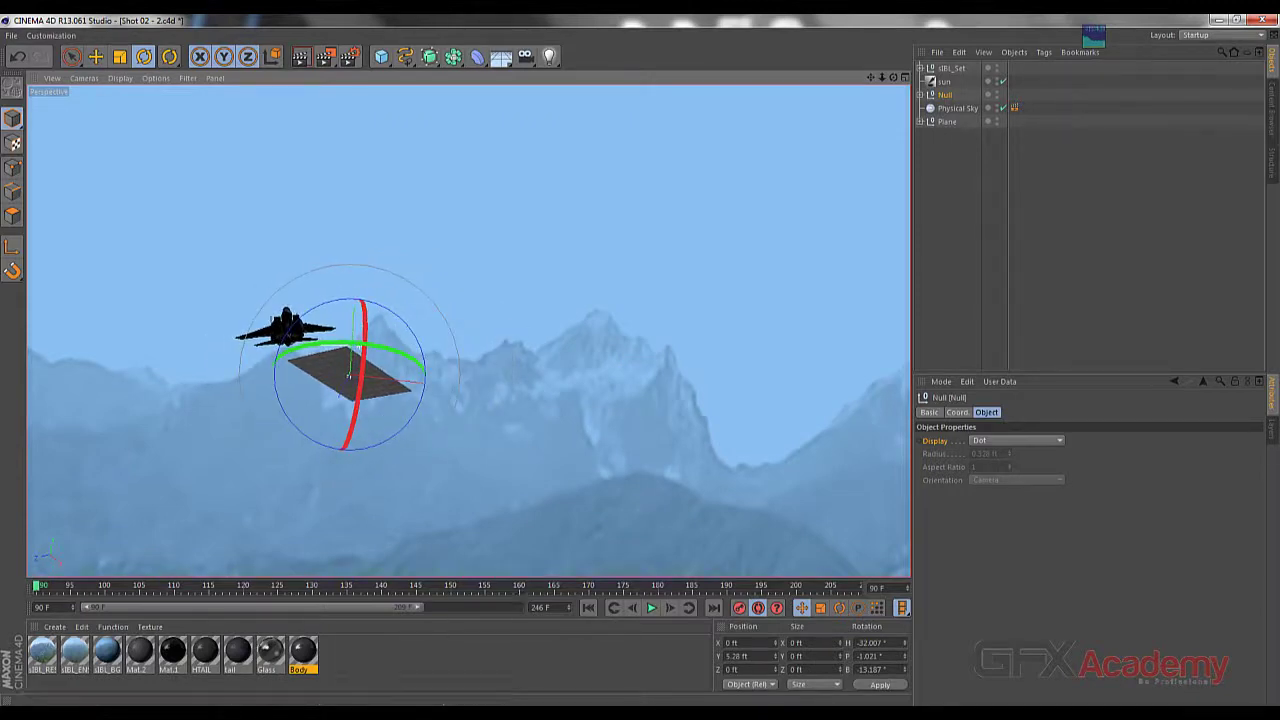
Compare with the shot02 reference clip and rotate the Null to about H -33°, P -5° and B -13.2°
key(alt+Tab)
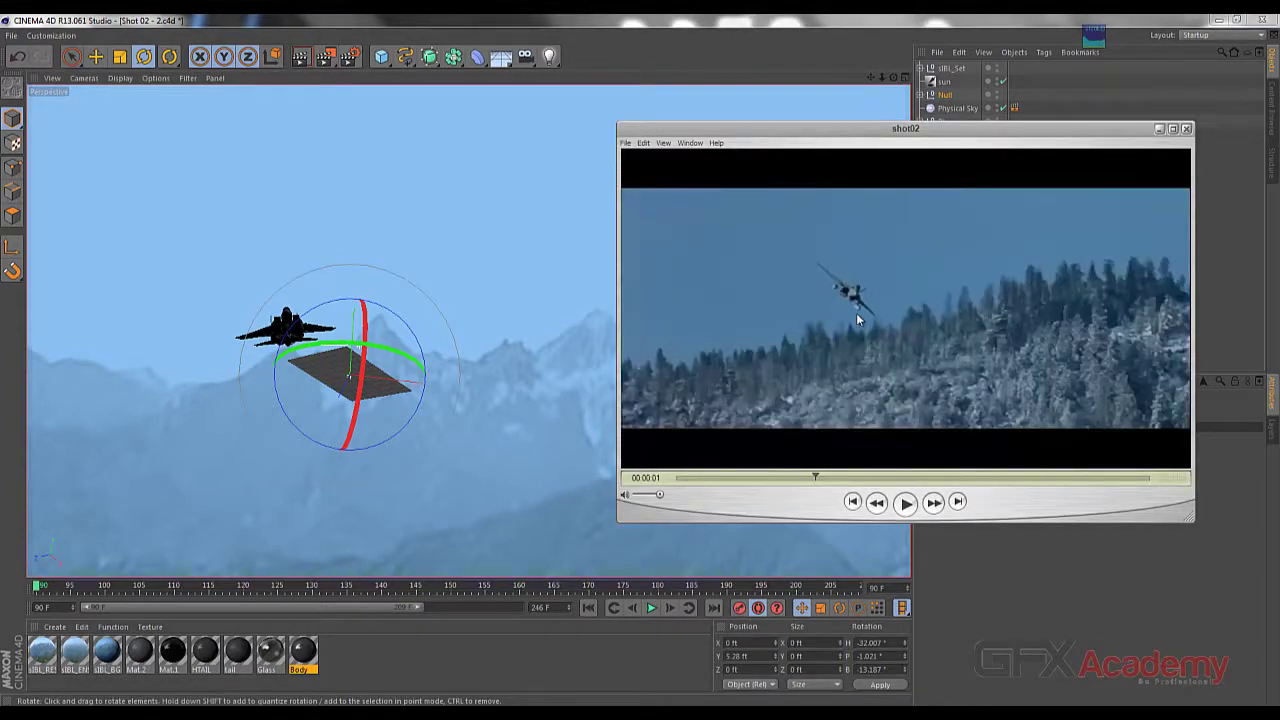
click(363, 318)
drag(363, 318, 430, 285)
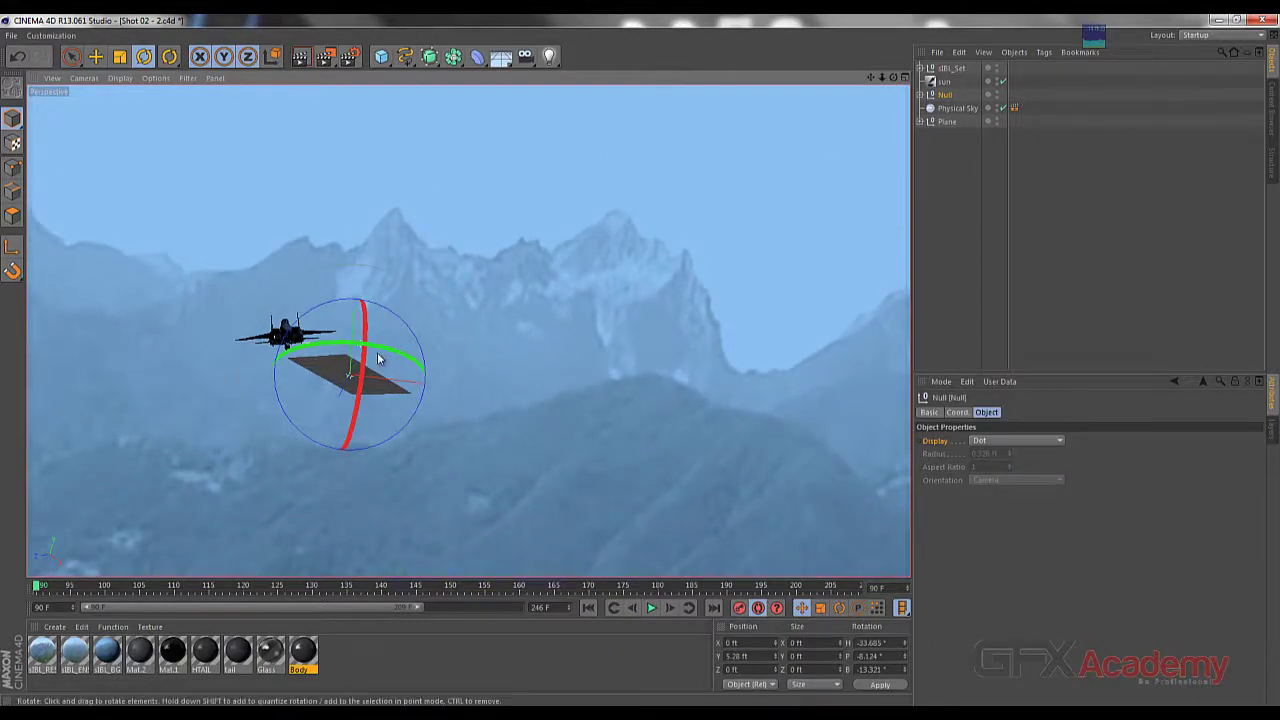
drag(366, 358, 366, 364)
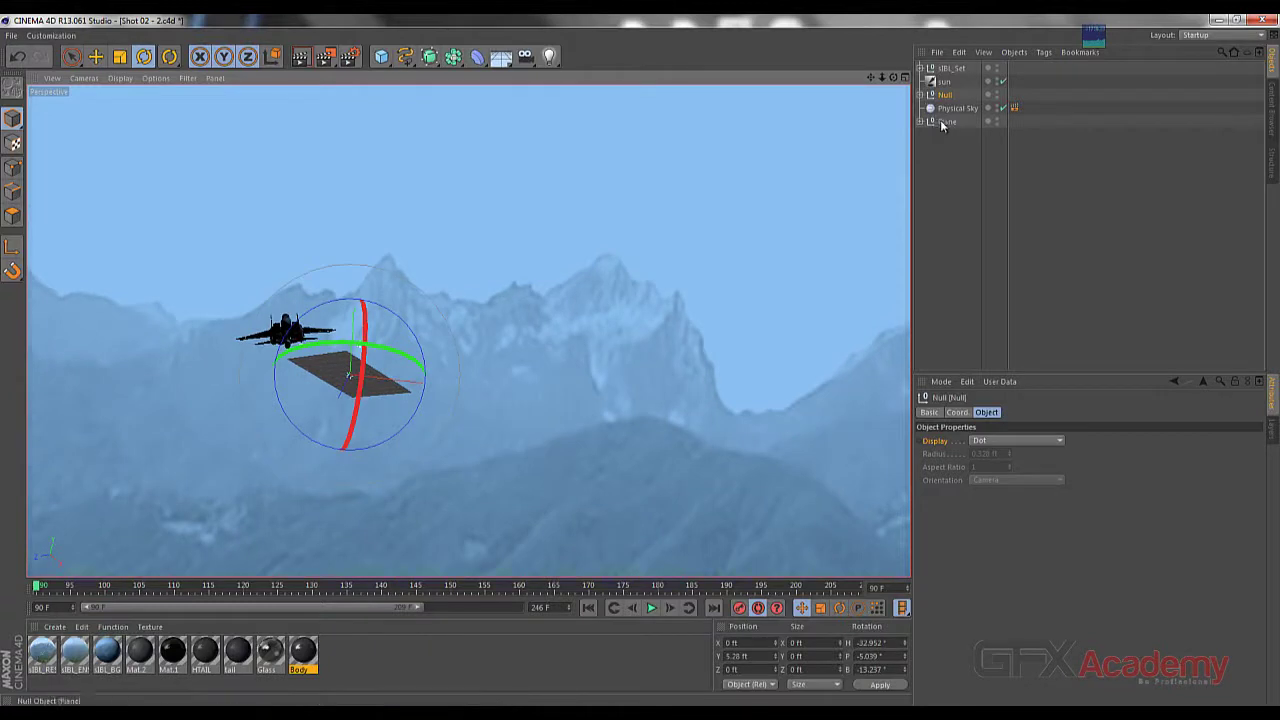
Bank the Plane null to match the jet in the shot02 clip, at about H -26.6°, P 18.1° and B 7.9°
click(945, 121)
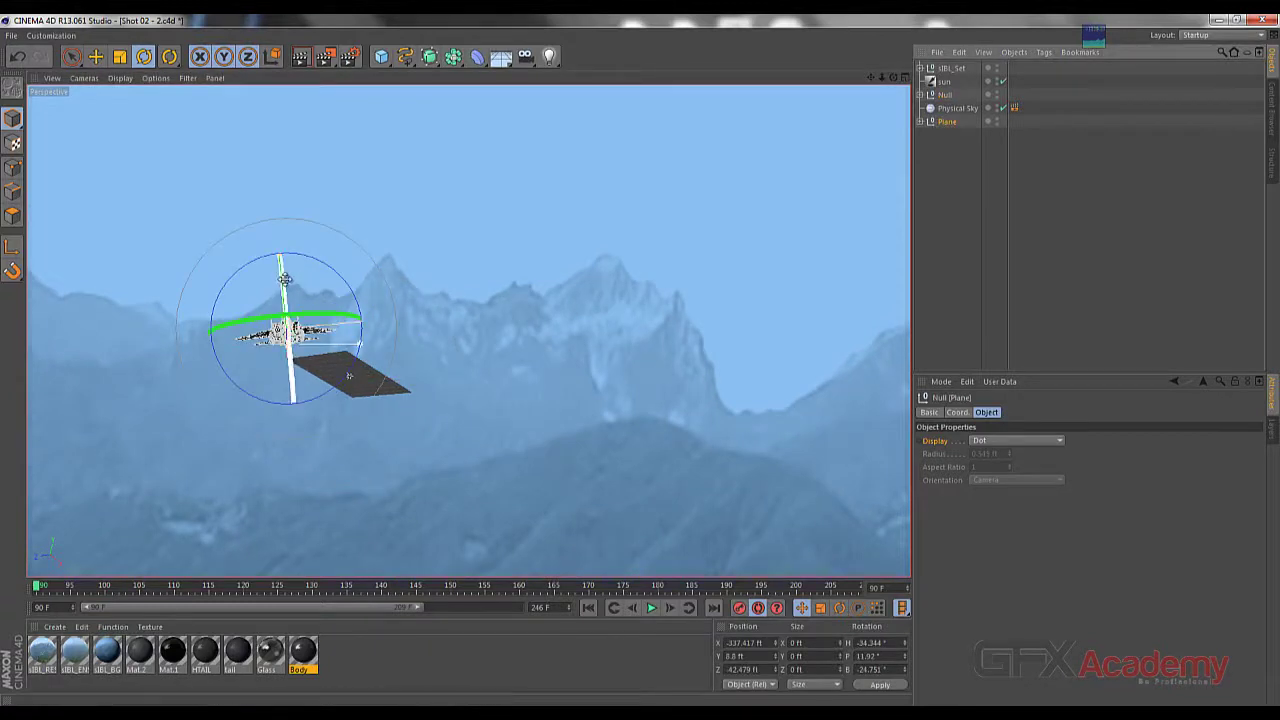
drag(285, 278, 250, 277)
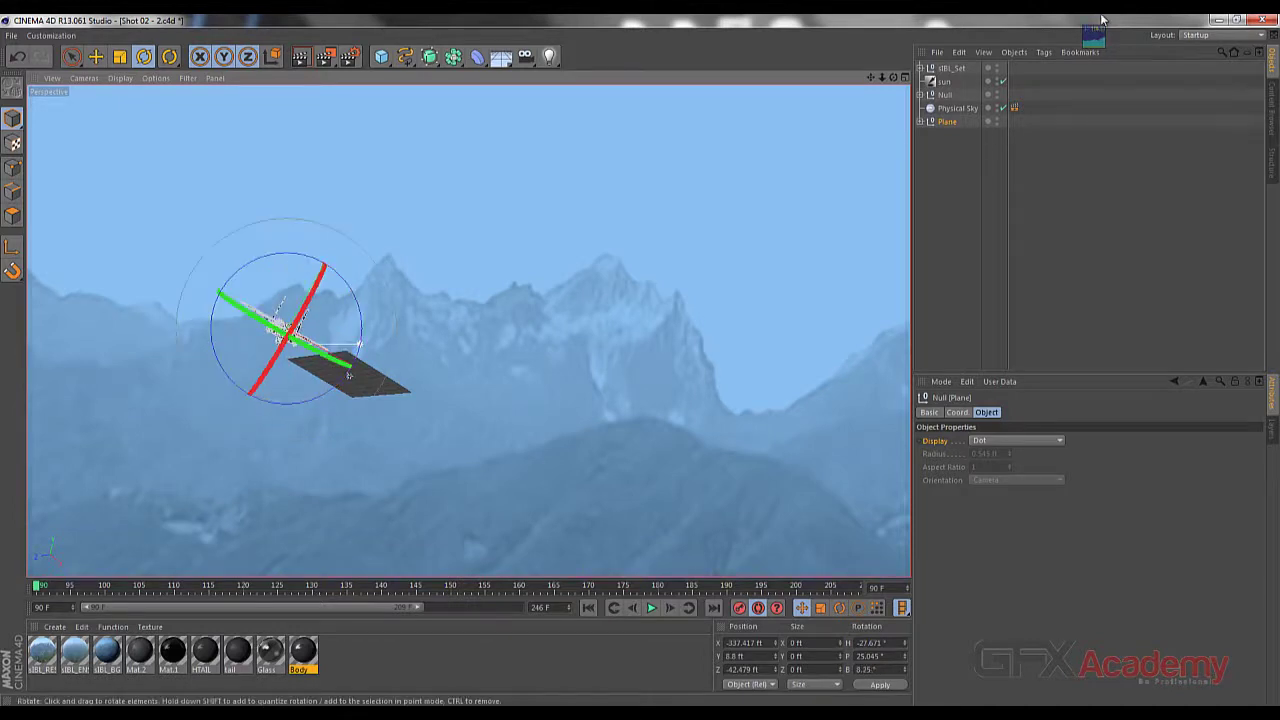
click(947, 95)
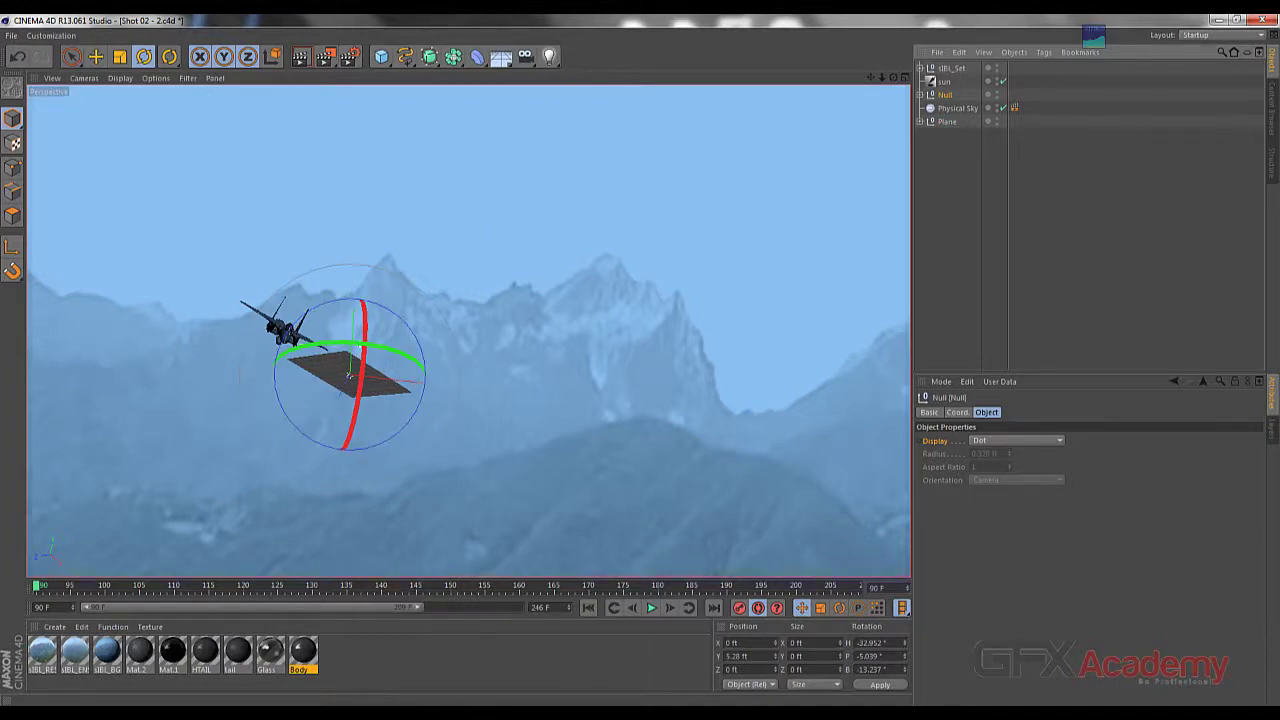
key(alt+Tab)
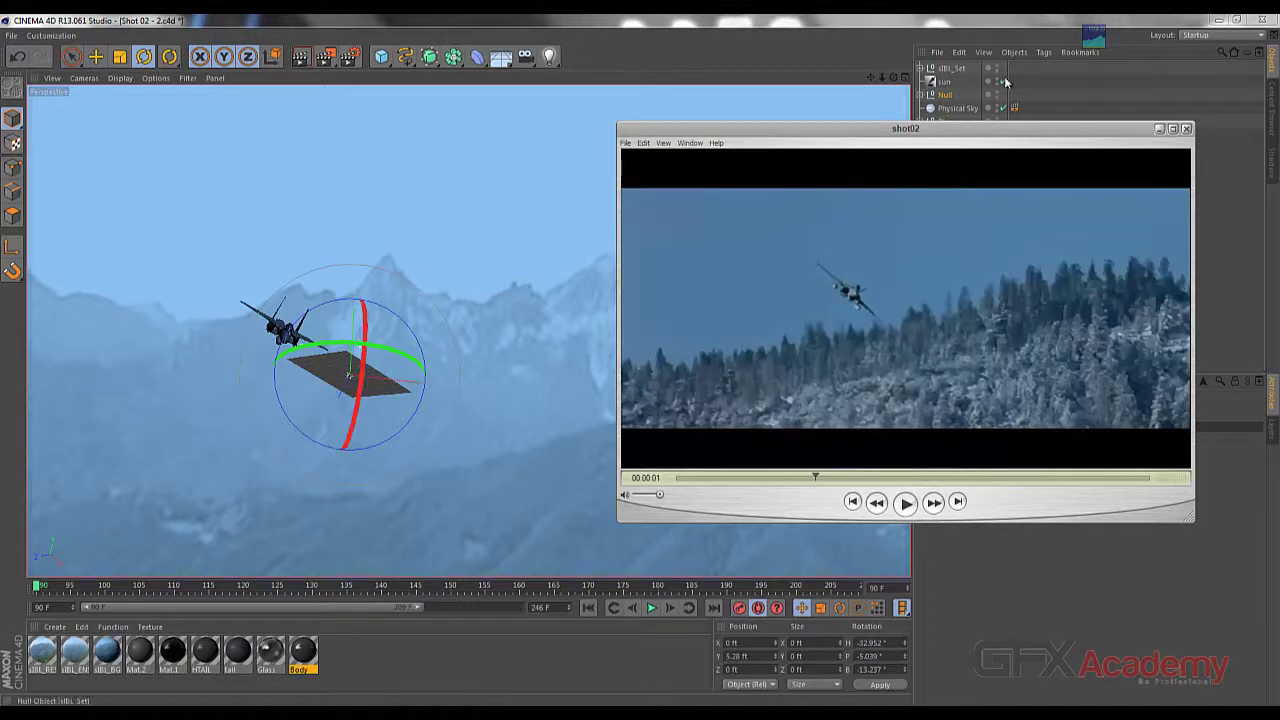
drag(983, 141, 1003, 214)
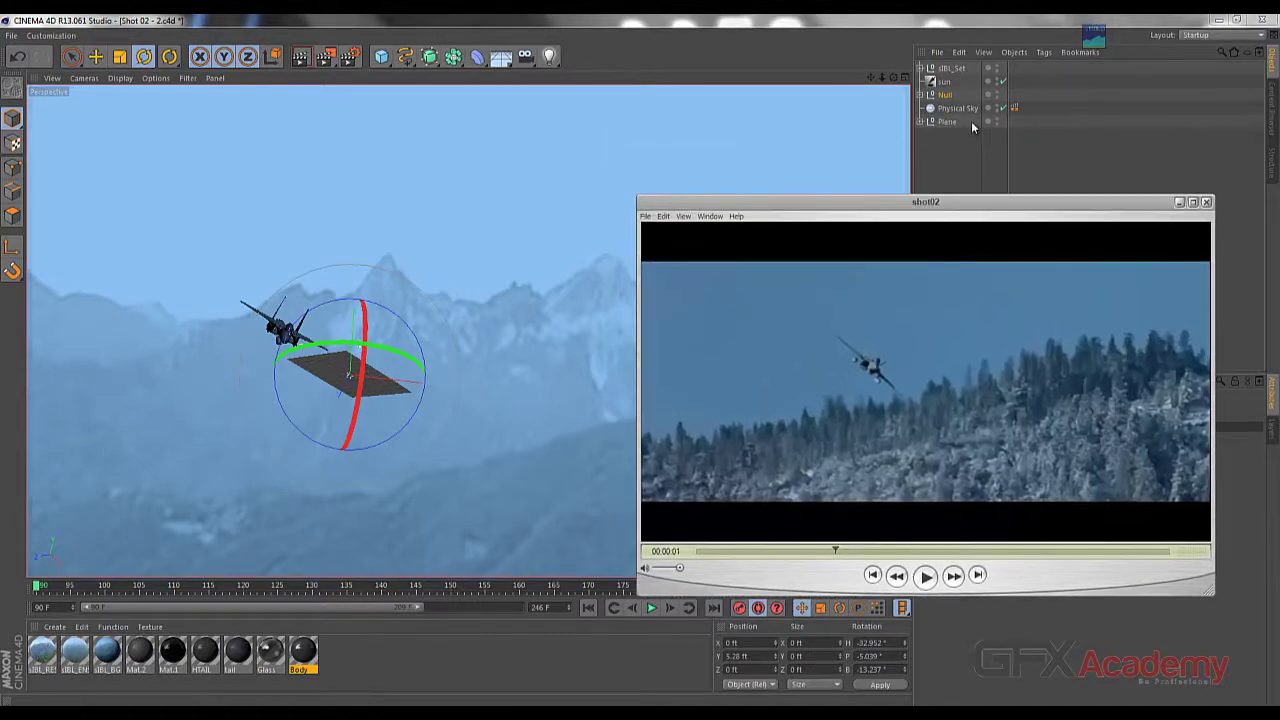
click(955, 122)
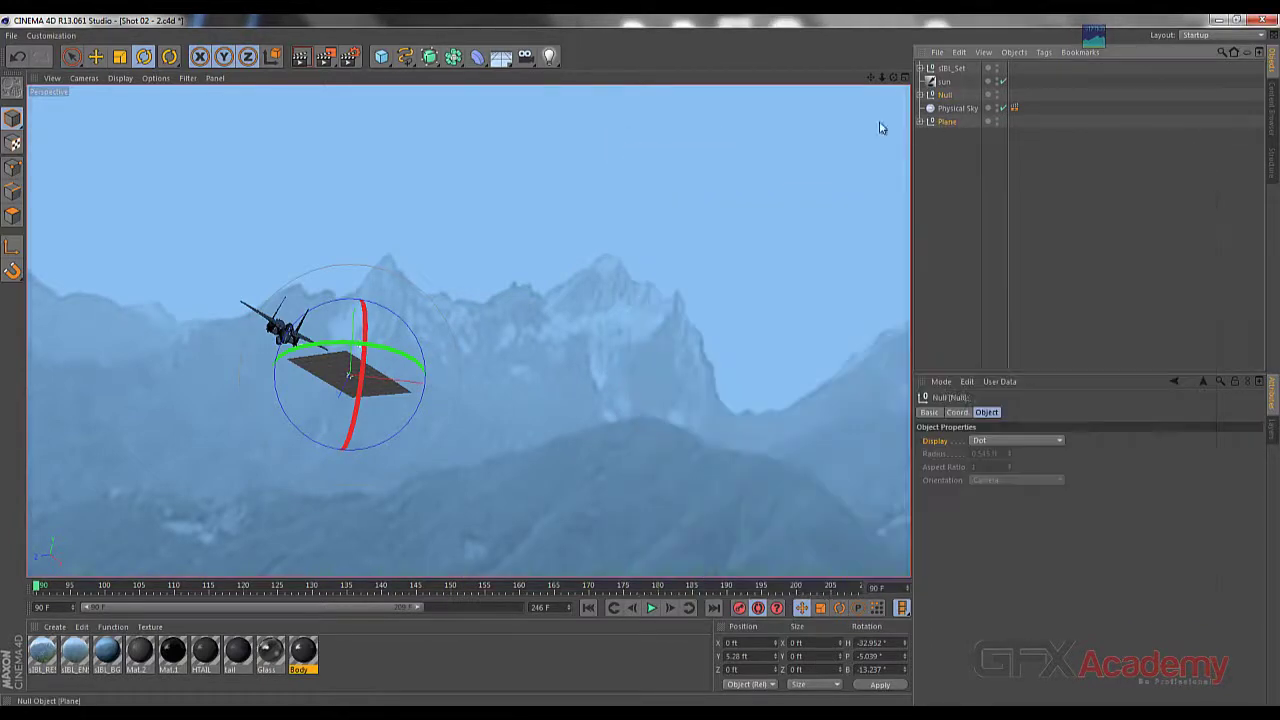
drag(322, 268, 322, 275)
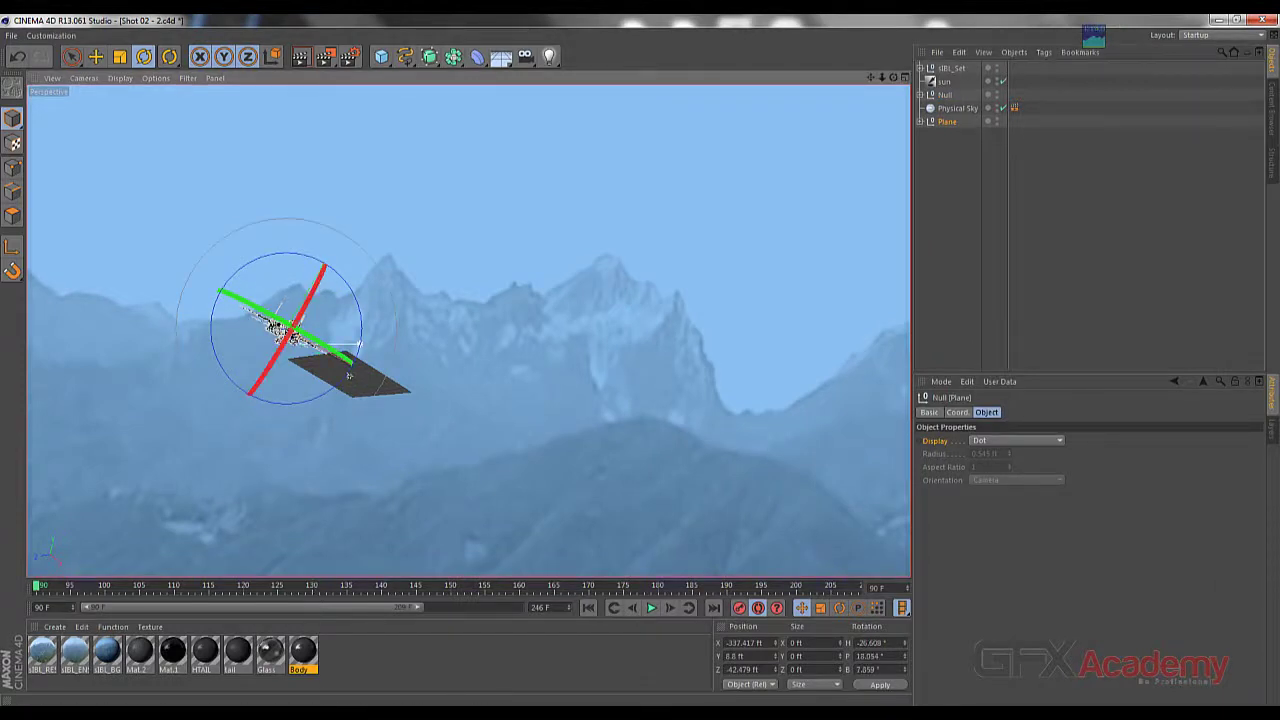
Recheck the shot02 clip and refine the Plane null's rotation to about H -27.4°, P 23.5° and B 12.1°
key(alt+Tab)
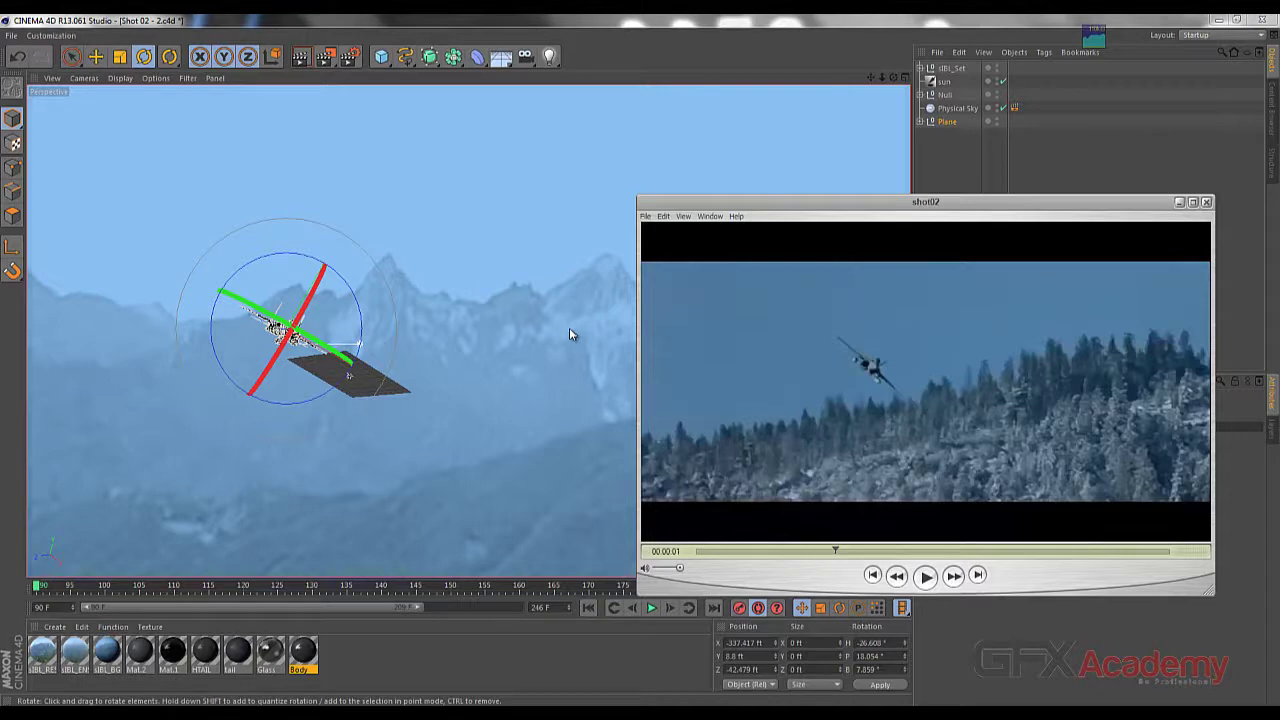
click(1179, 203)
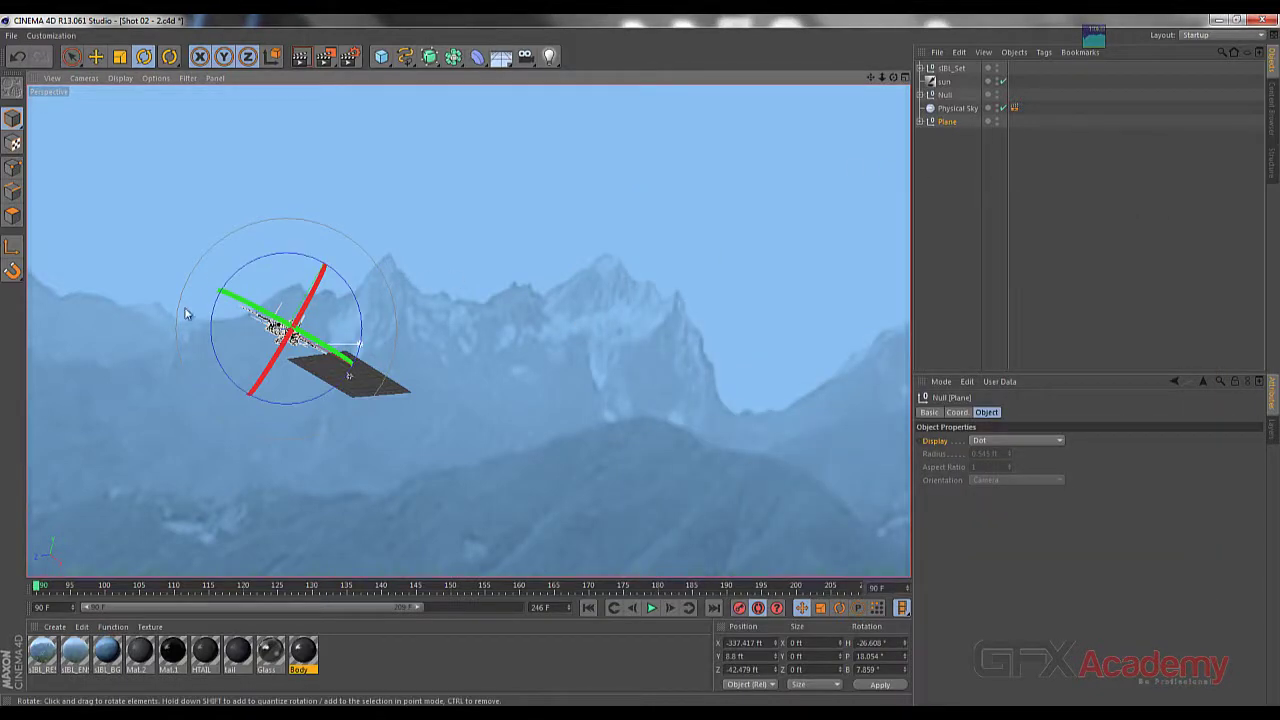
alt+middle_drag(150, 306, 229, 290)
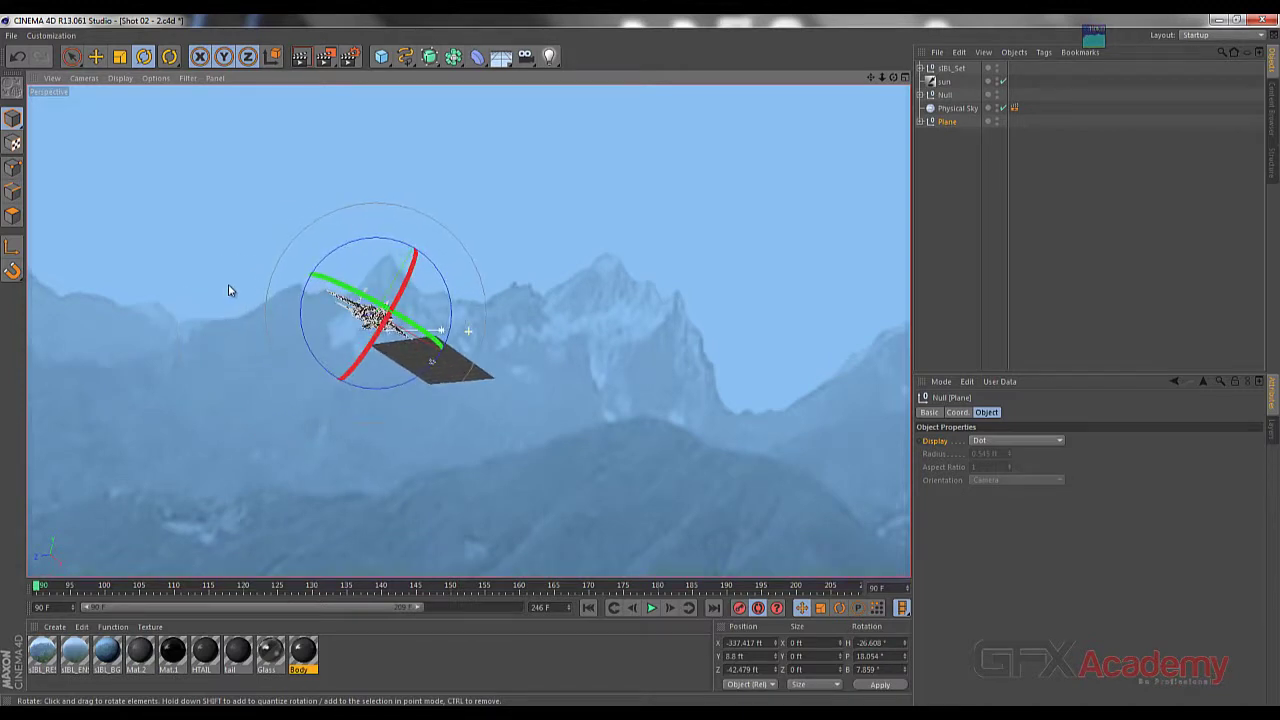
click(944, 95)
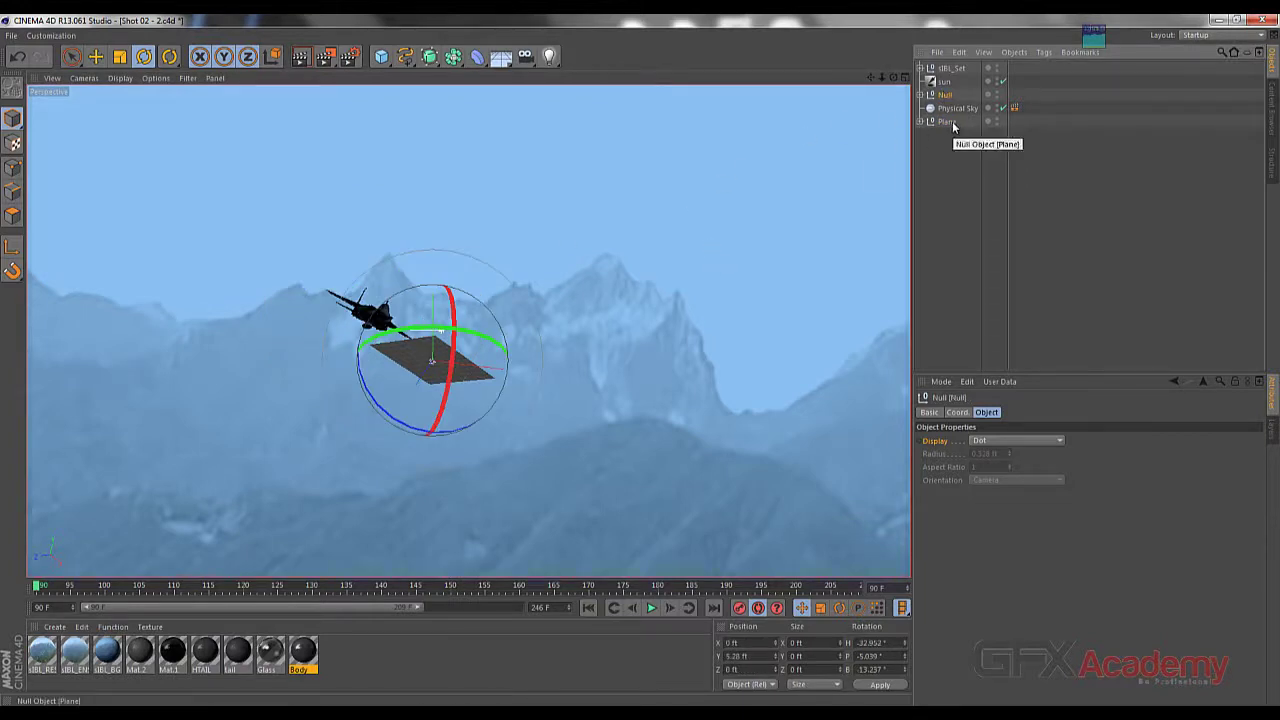
click(948, 121)
key(alt+Tab)
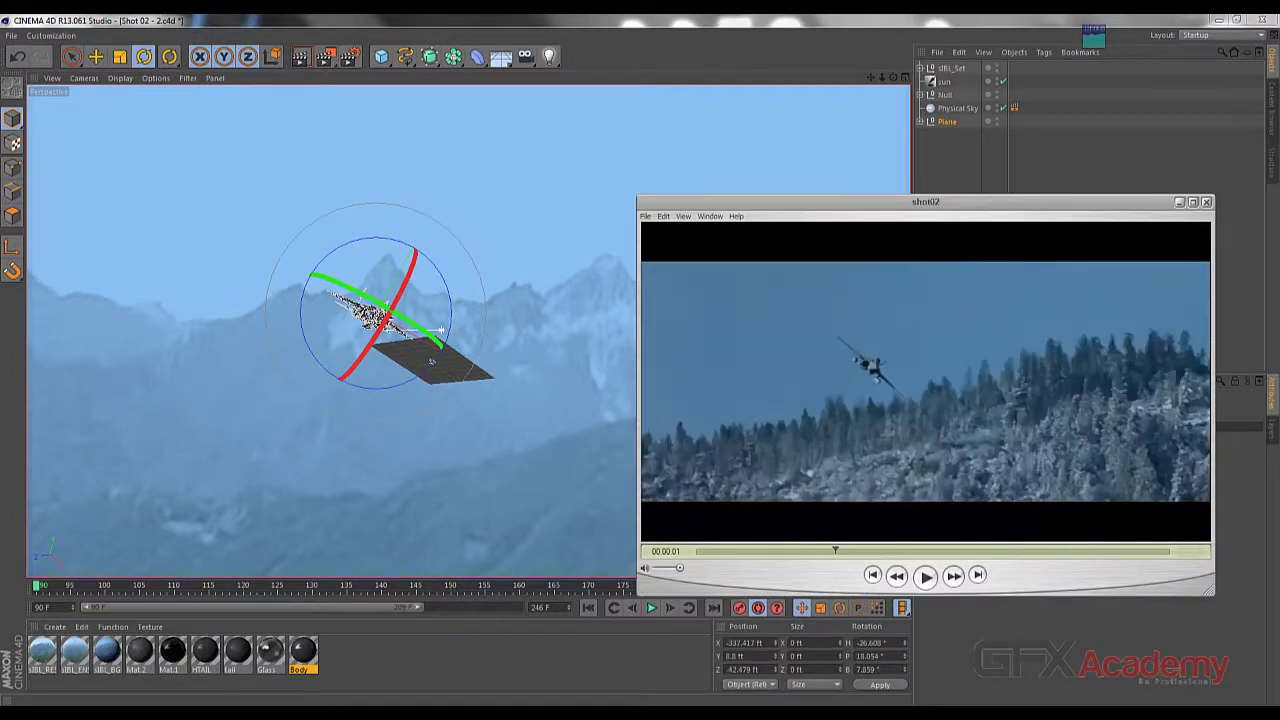
key(alt+Tab)
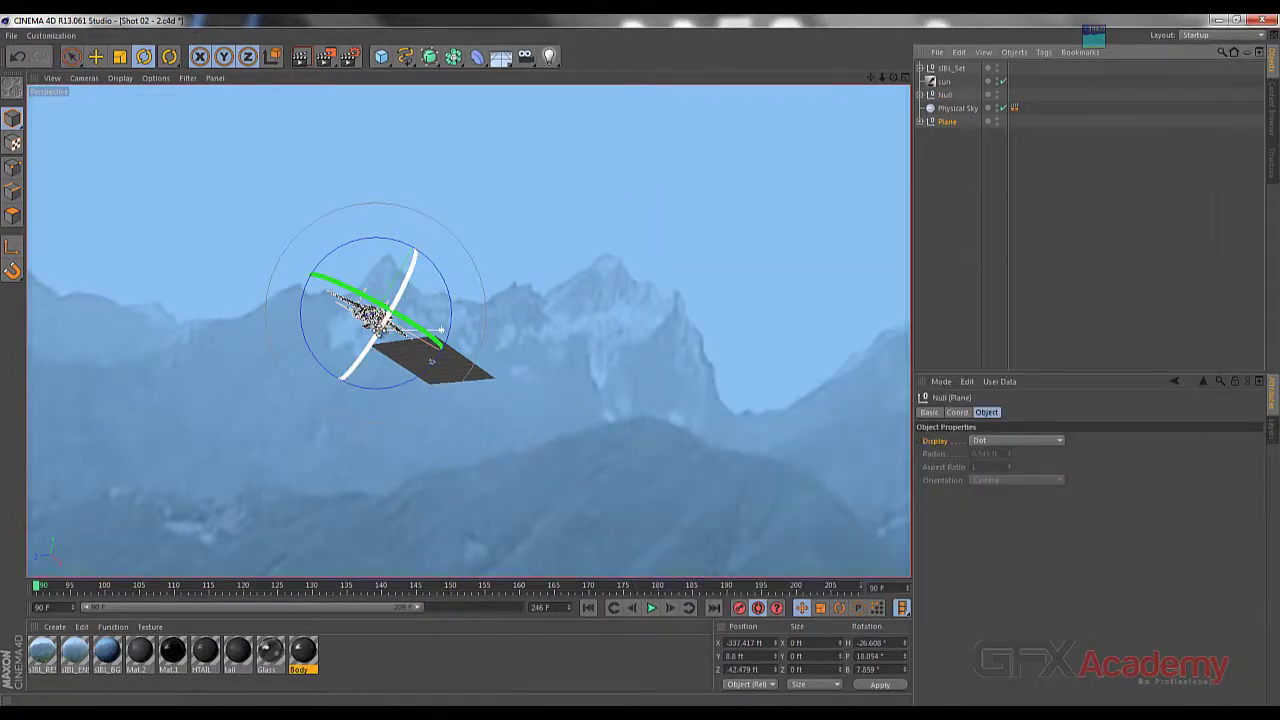
drag(372, 330, 376, 339)
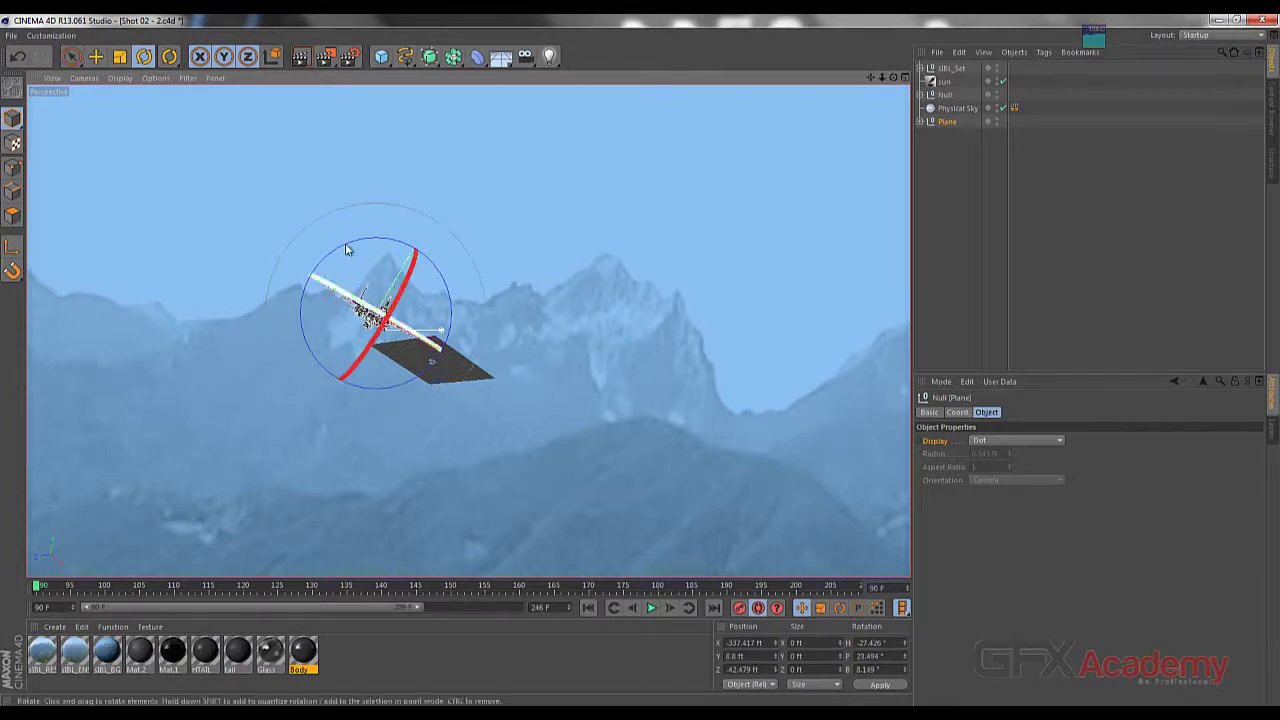
drag(335, 252, 341, 254)
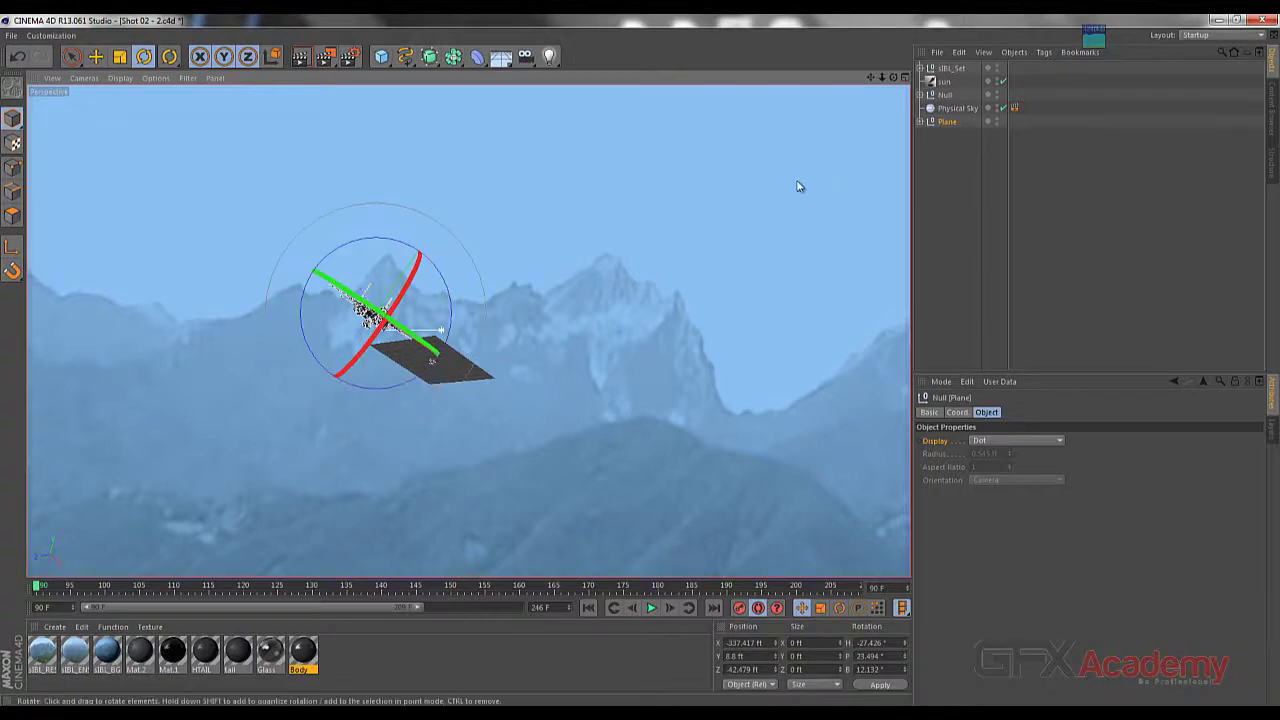
click(945, 95)
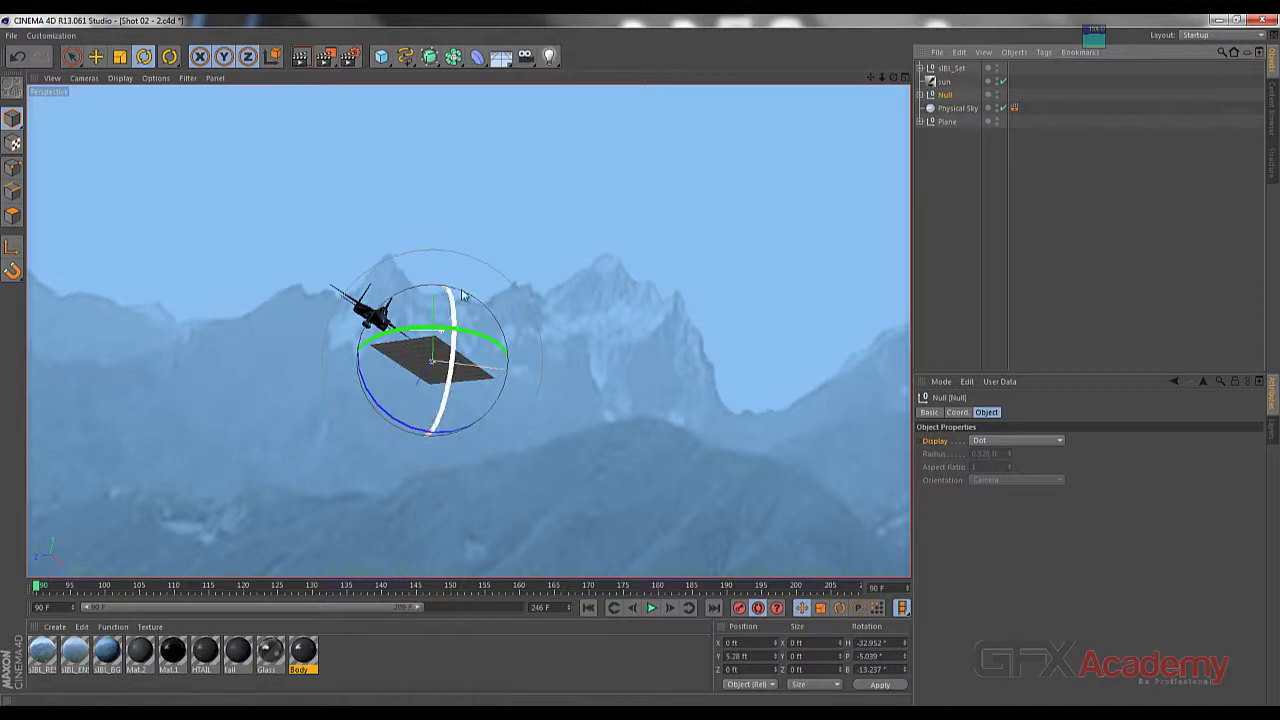
Add a camera from the current view, compare it with the default view, and look through the camera
click(524, 57)
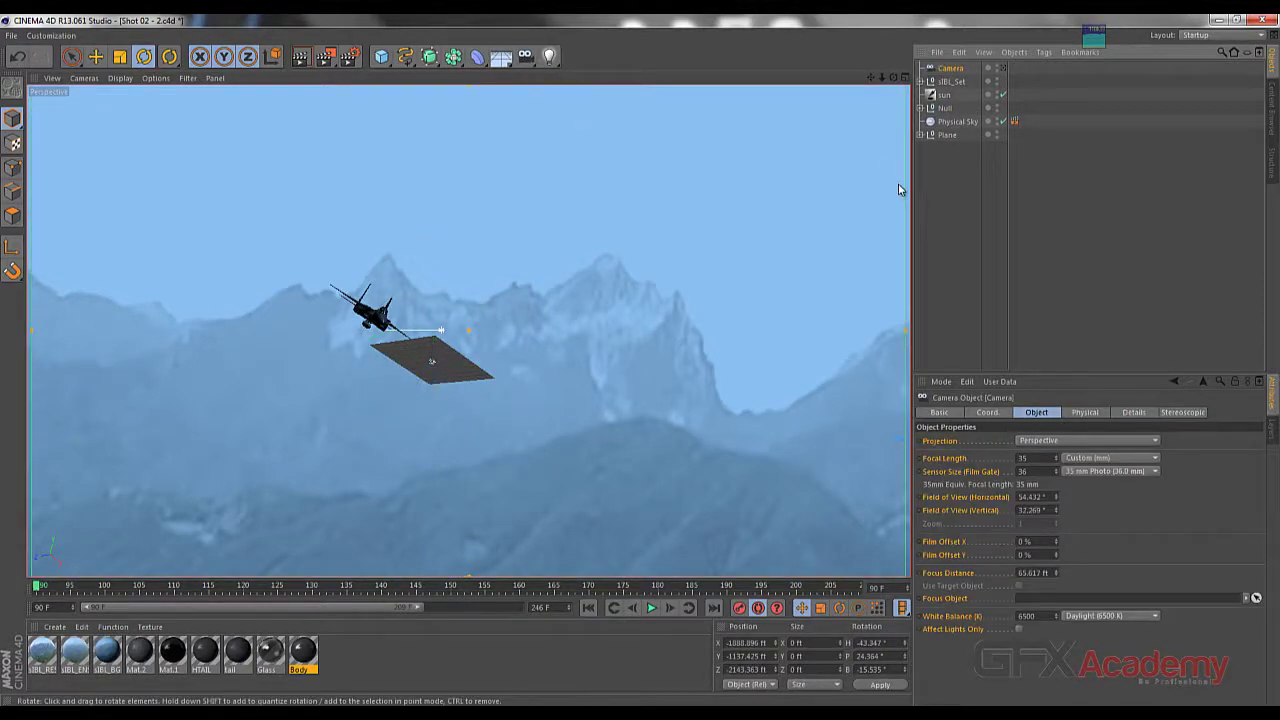
click(1003, 69)
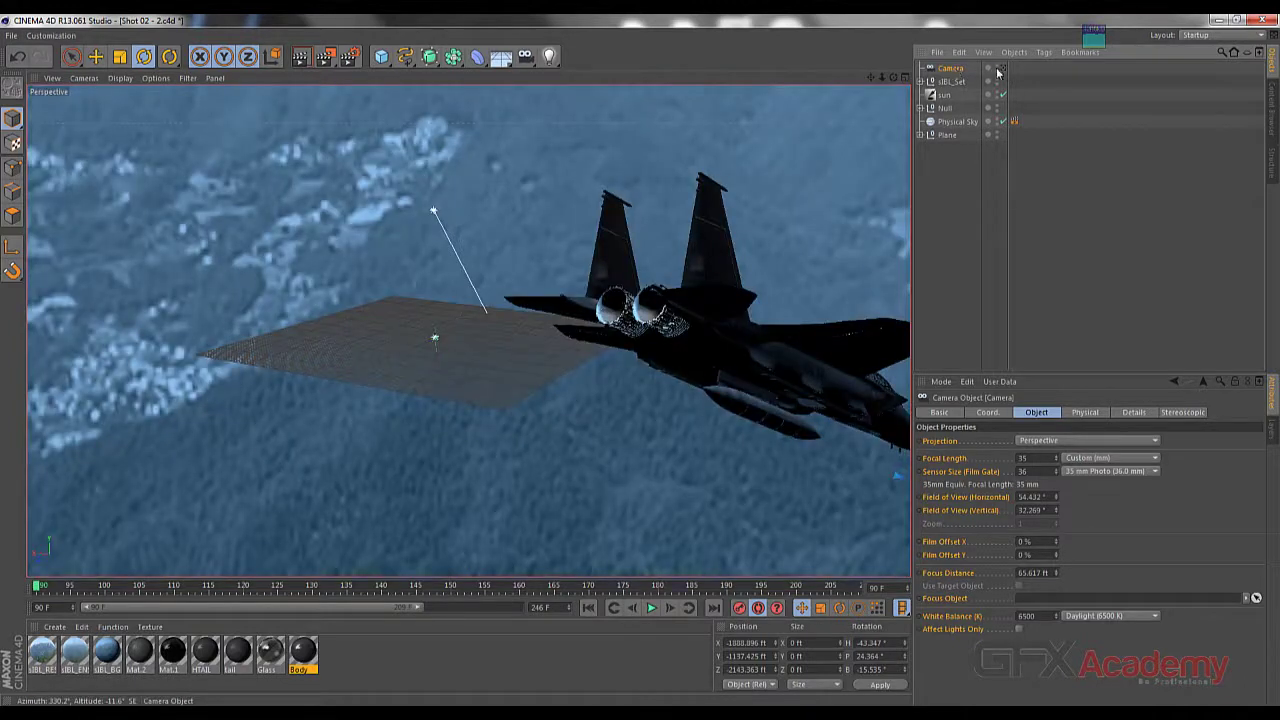
click(1003, 69)
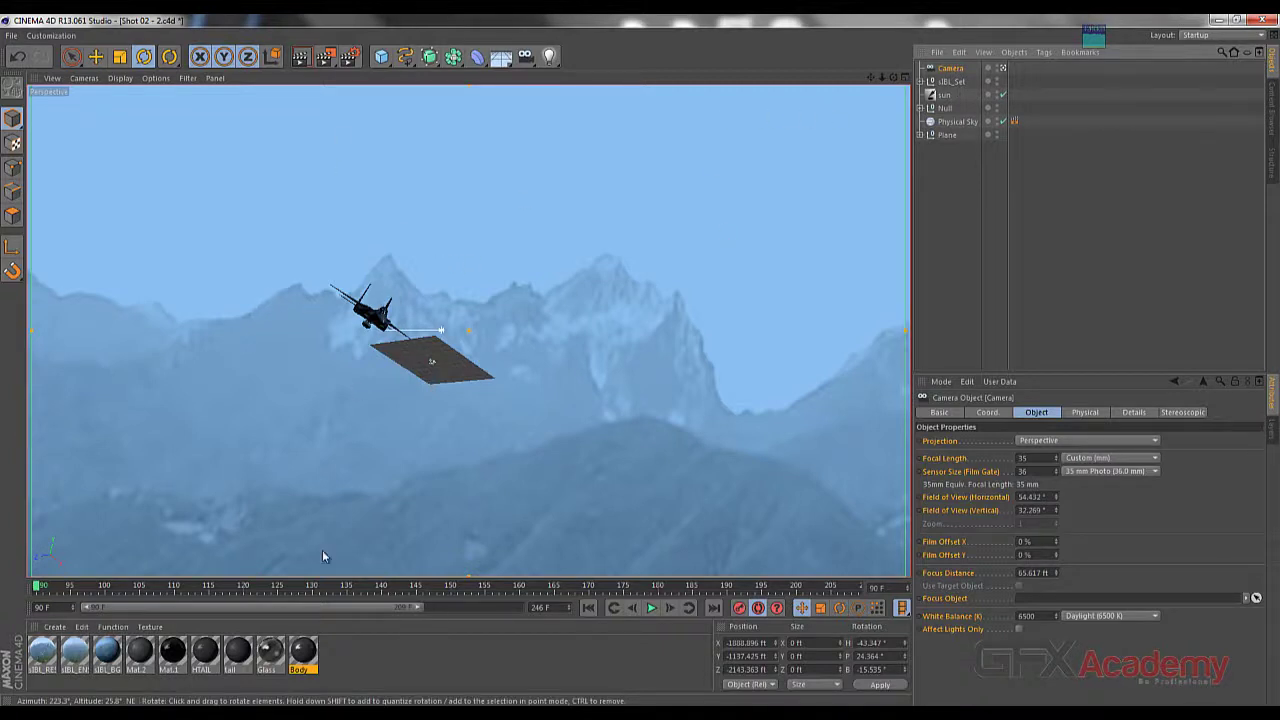
Extend the preview range to frame 246 and switch to the Animation layout with a taller viewport
drag(418, 607, 532, 604)
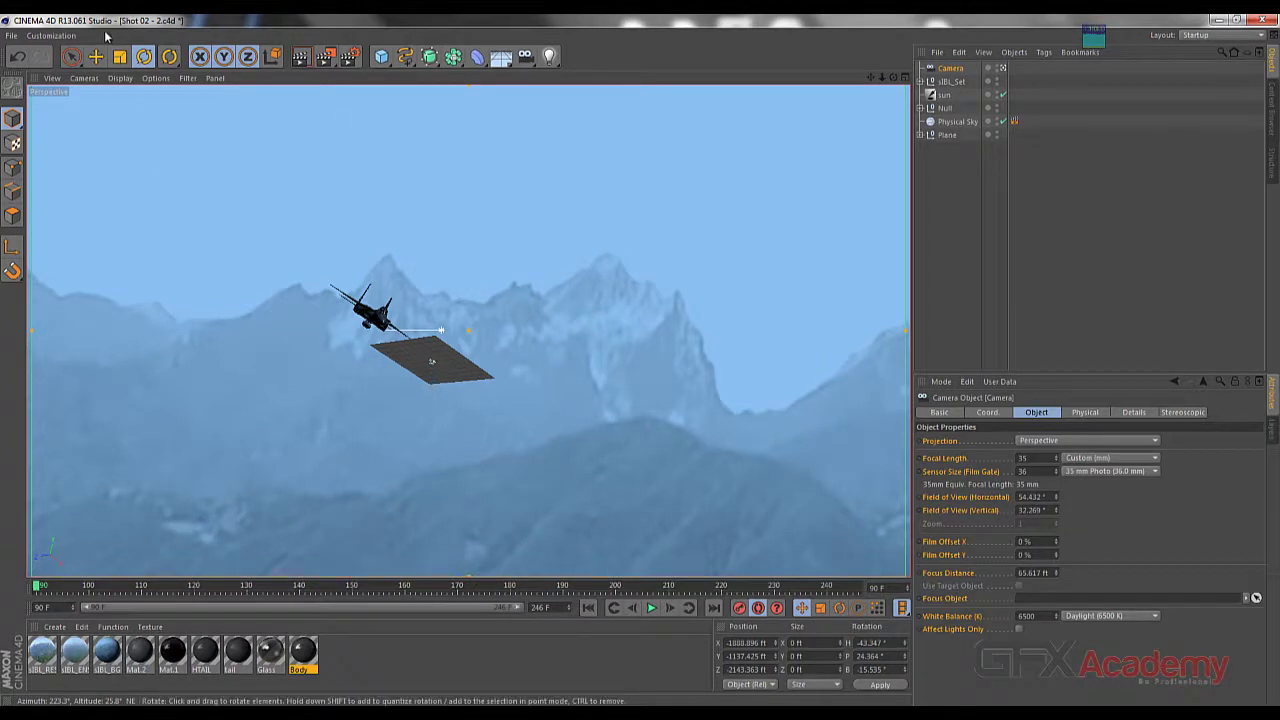
click(1212, 37)
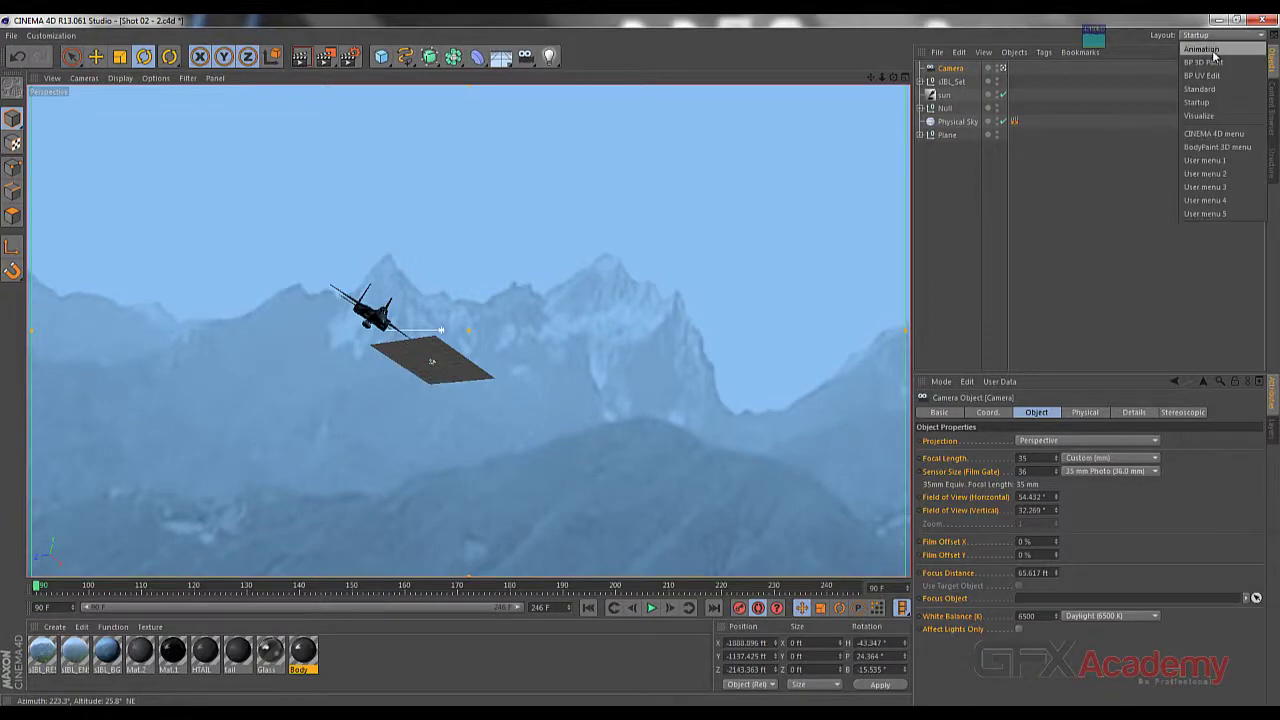
click(1200, 47)
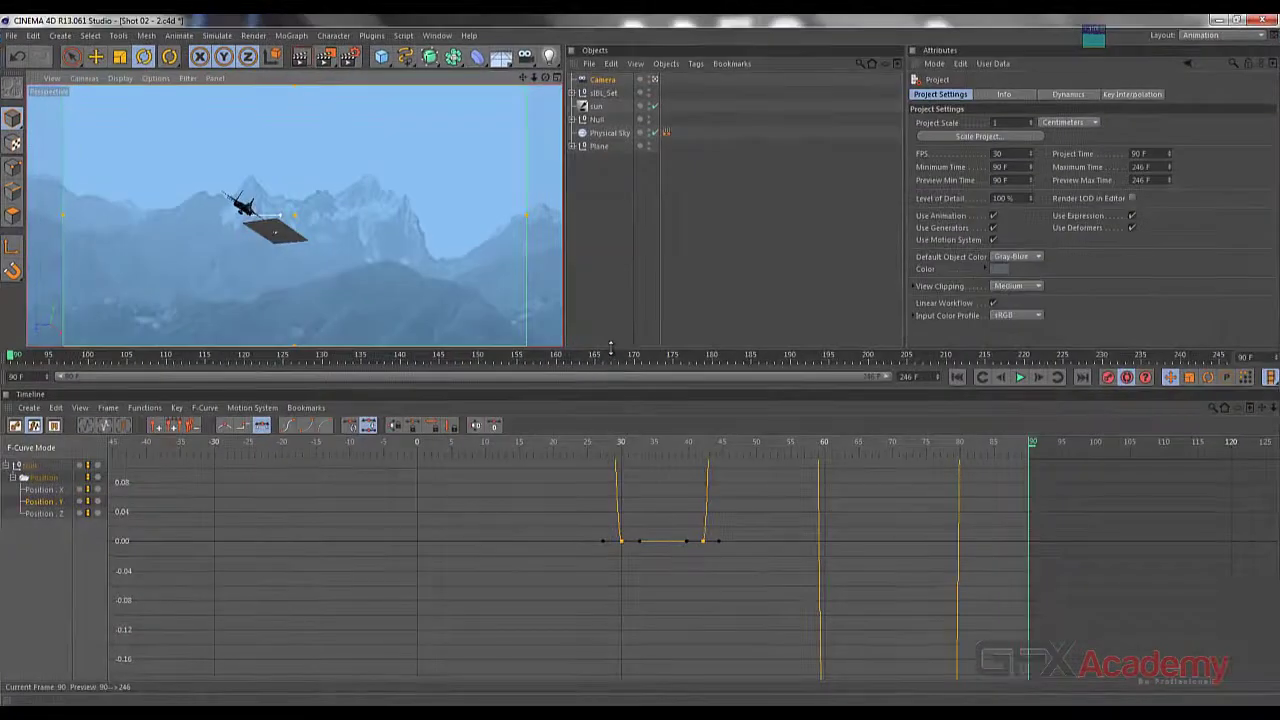
drag(612, 350, 617, 400)
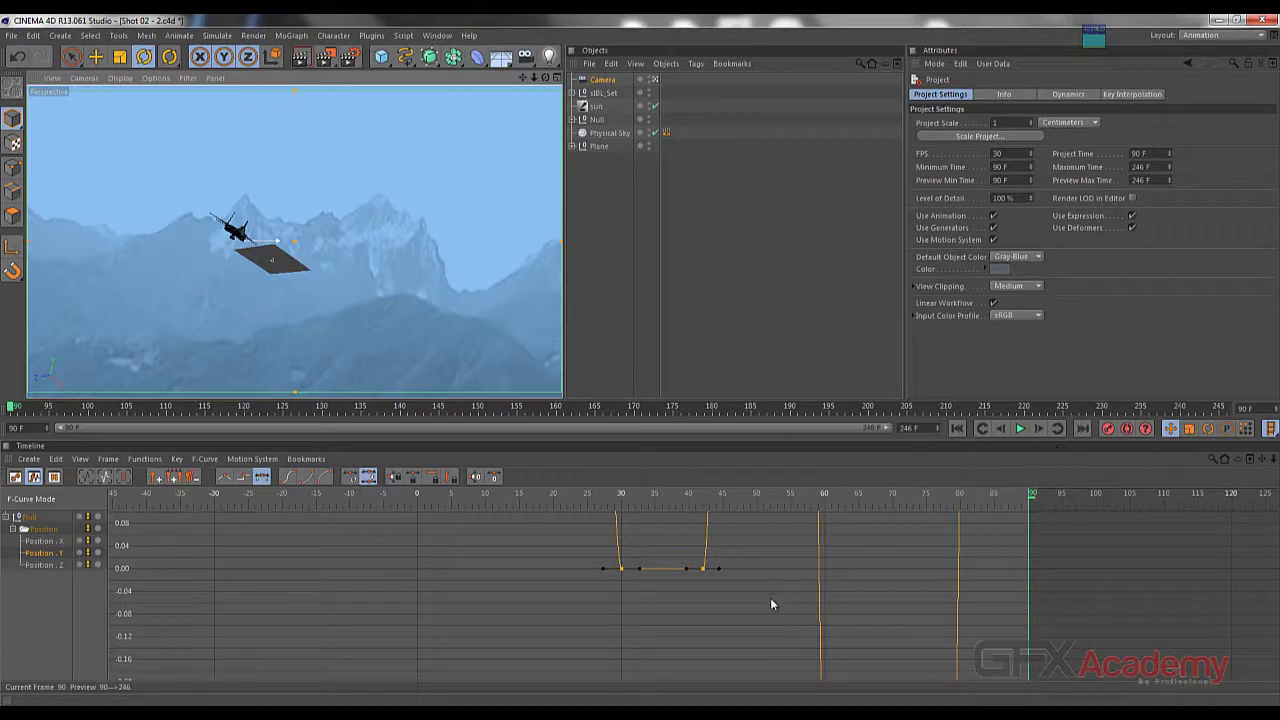
Delete the Null's Position Y keys between frames 30 and 45, and extend the timeline and preview range back to frame 0
drag(756, 539, 565, 609)
key(Delete)
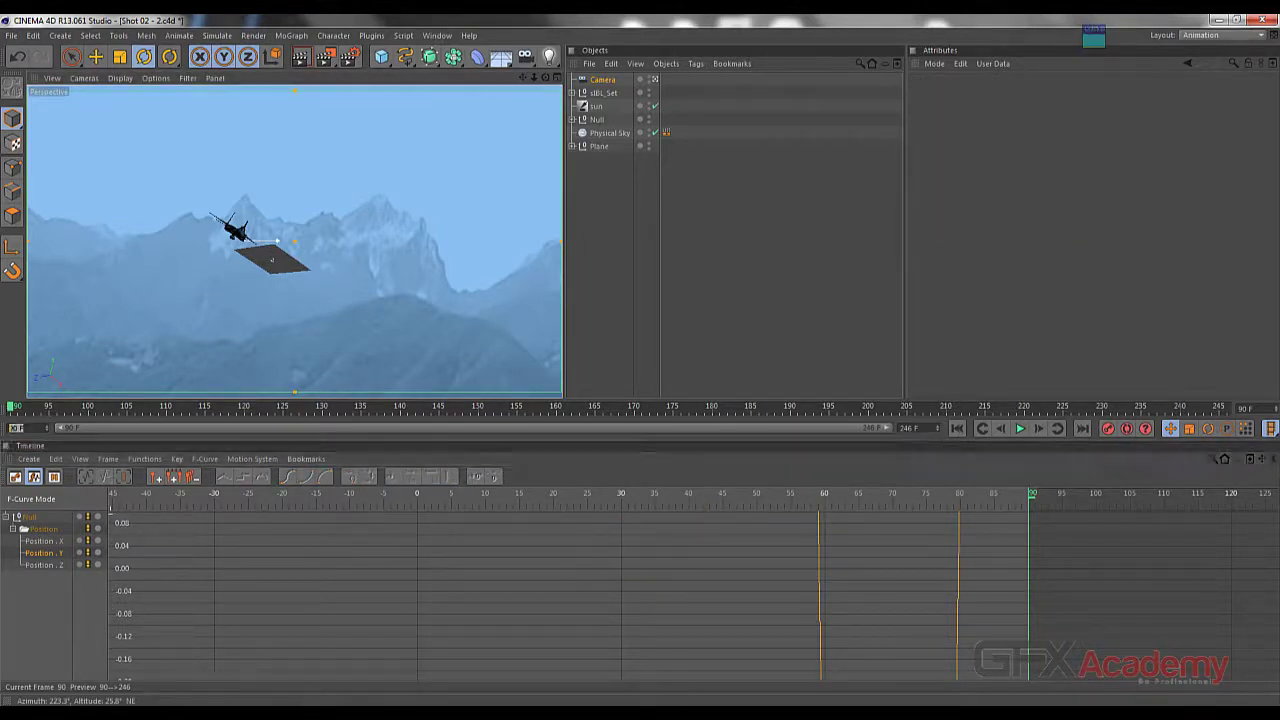
text(0)
key(Return)
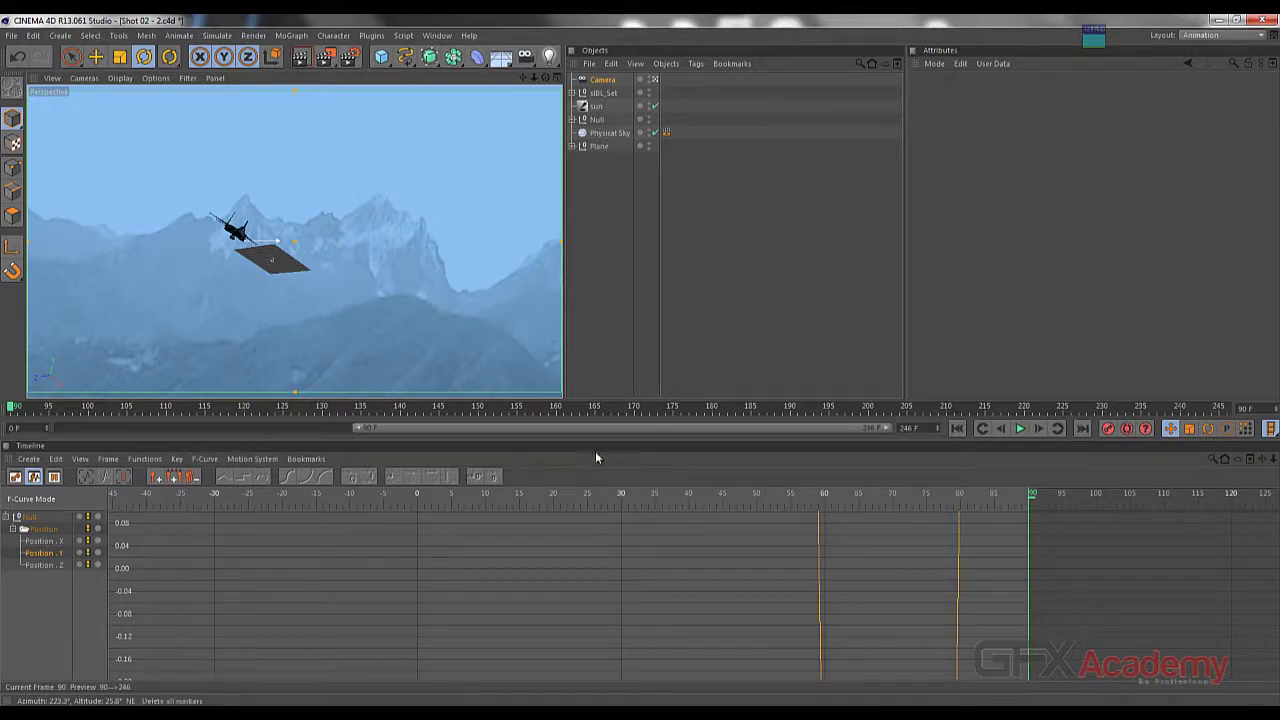
drag(358, 428, 40, 431)
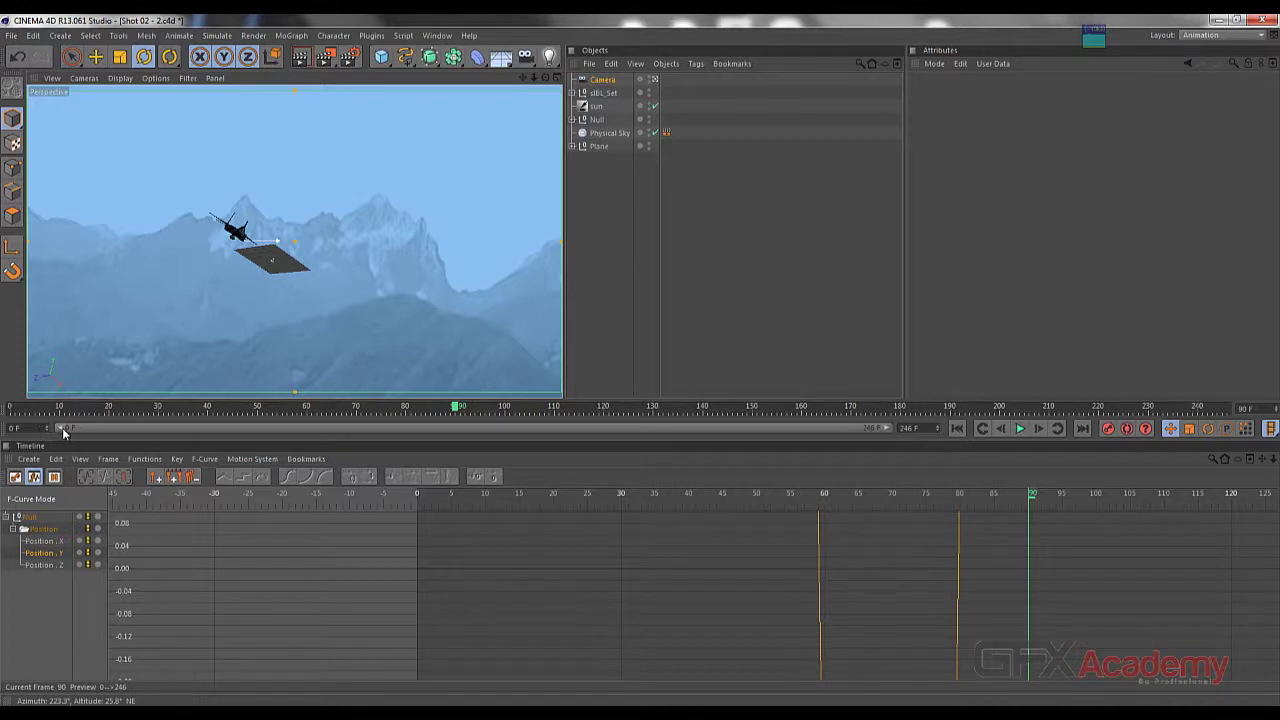
key(g)
key(g)
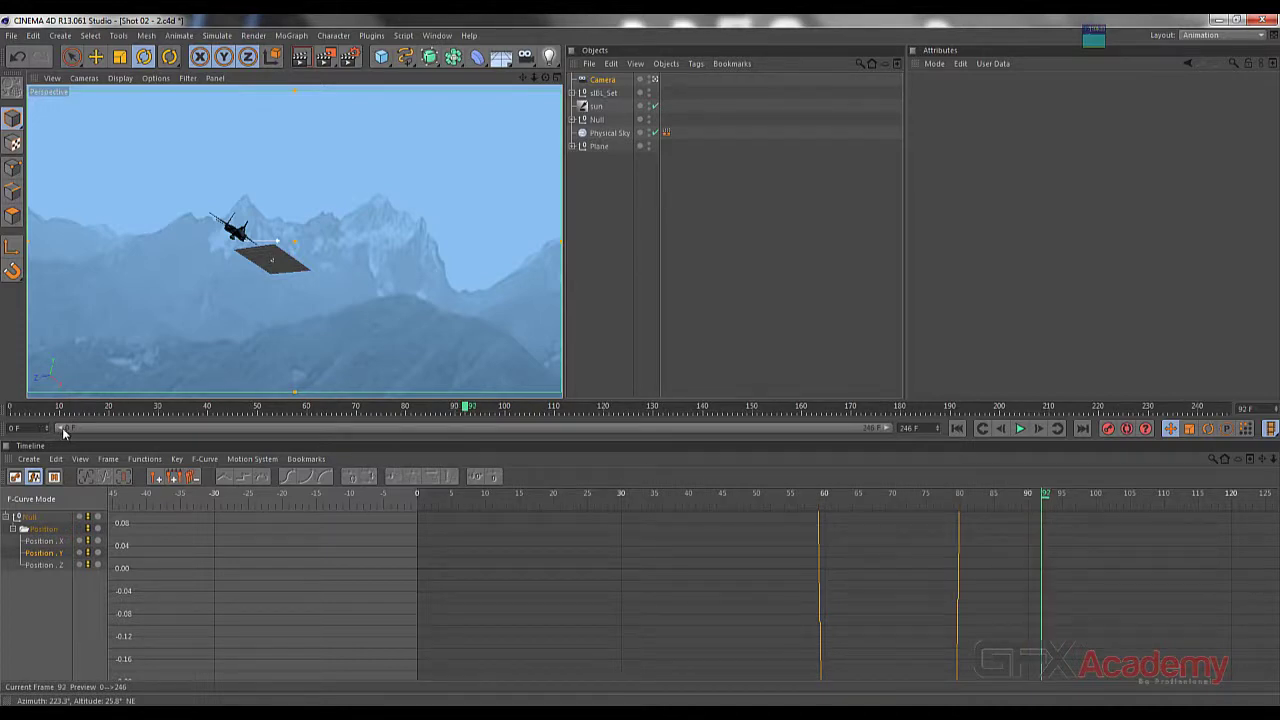
Set the project frame rate to 24 FPS and the project scale unit to Feet
click(33, 35)
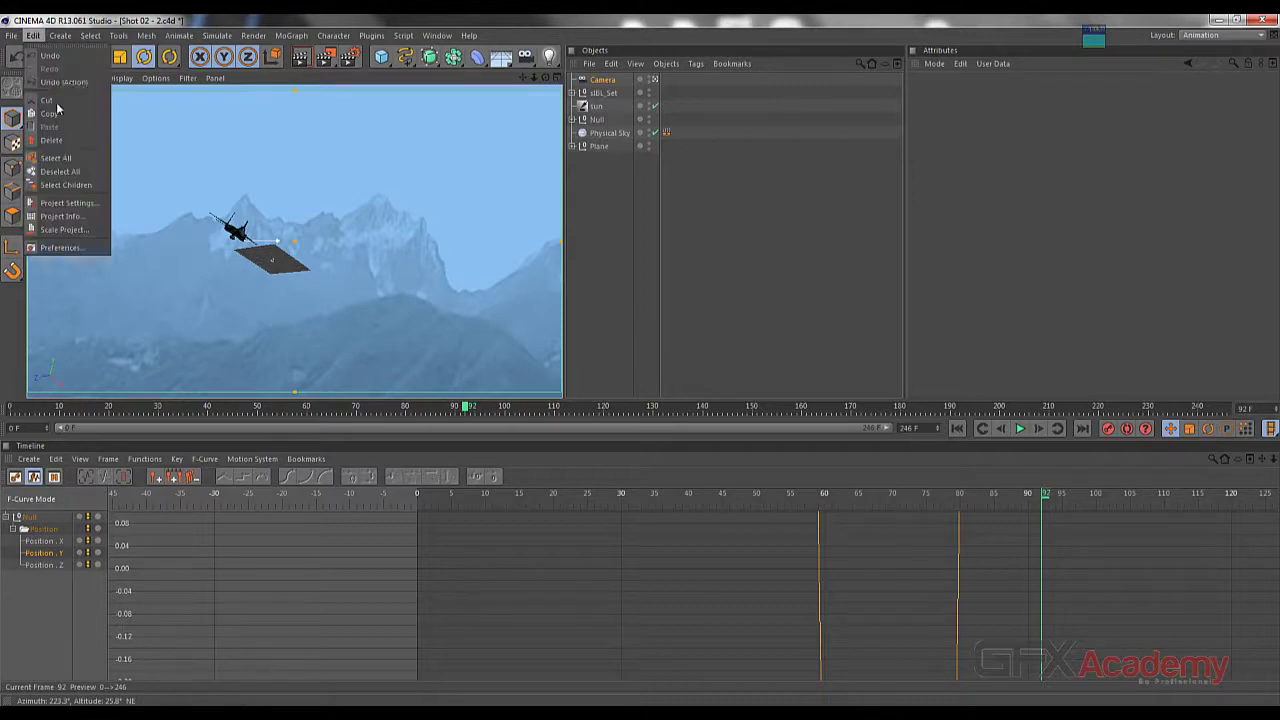
click(64, 203)
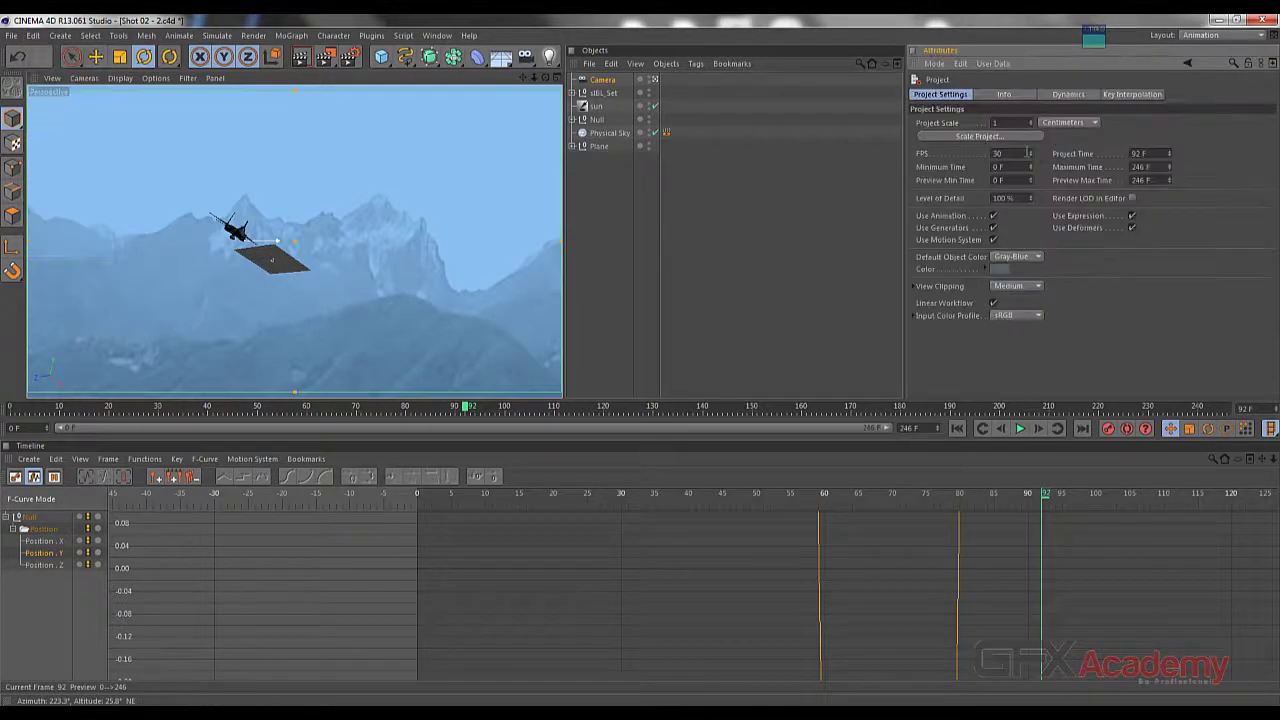
drag(1017, 153, 866, 158)
text(24)
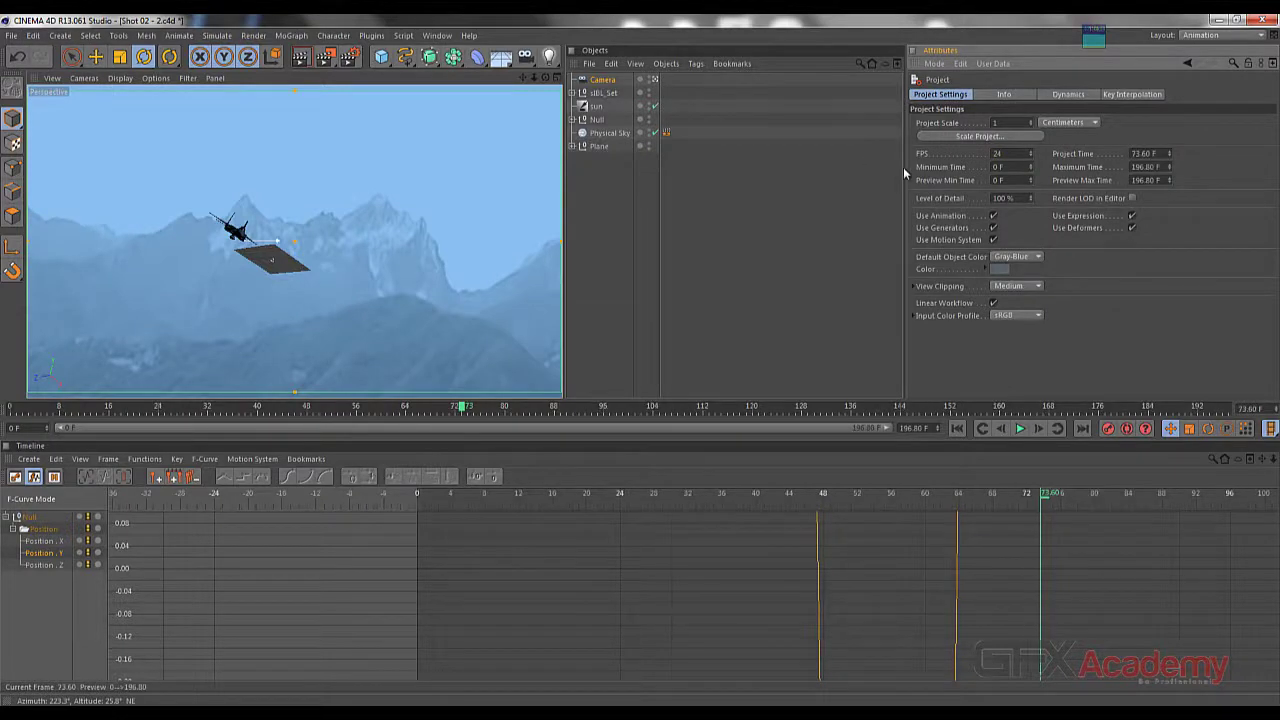
click(1064, 122)
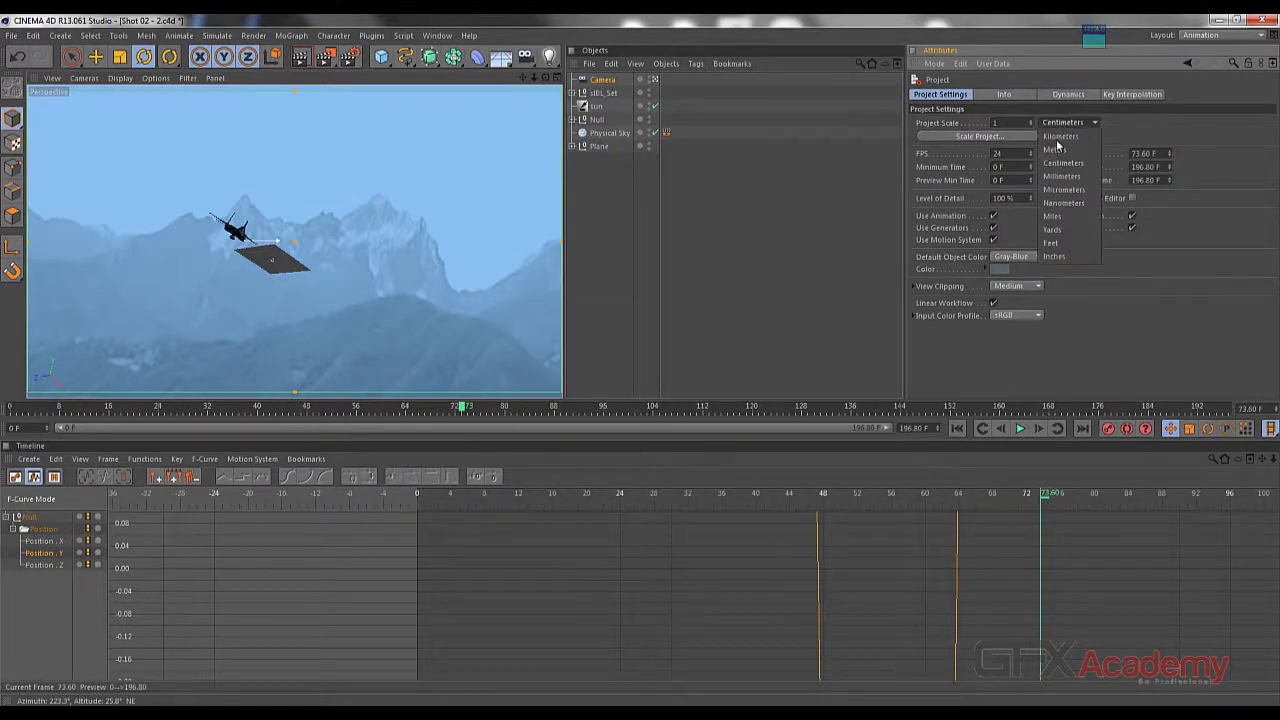
click(1048, 241)
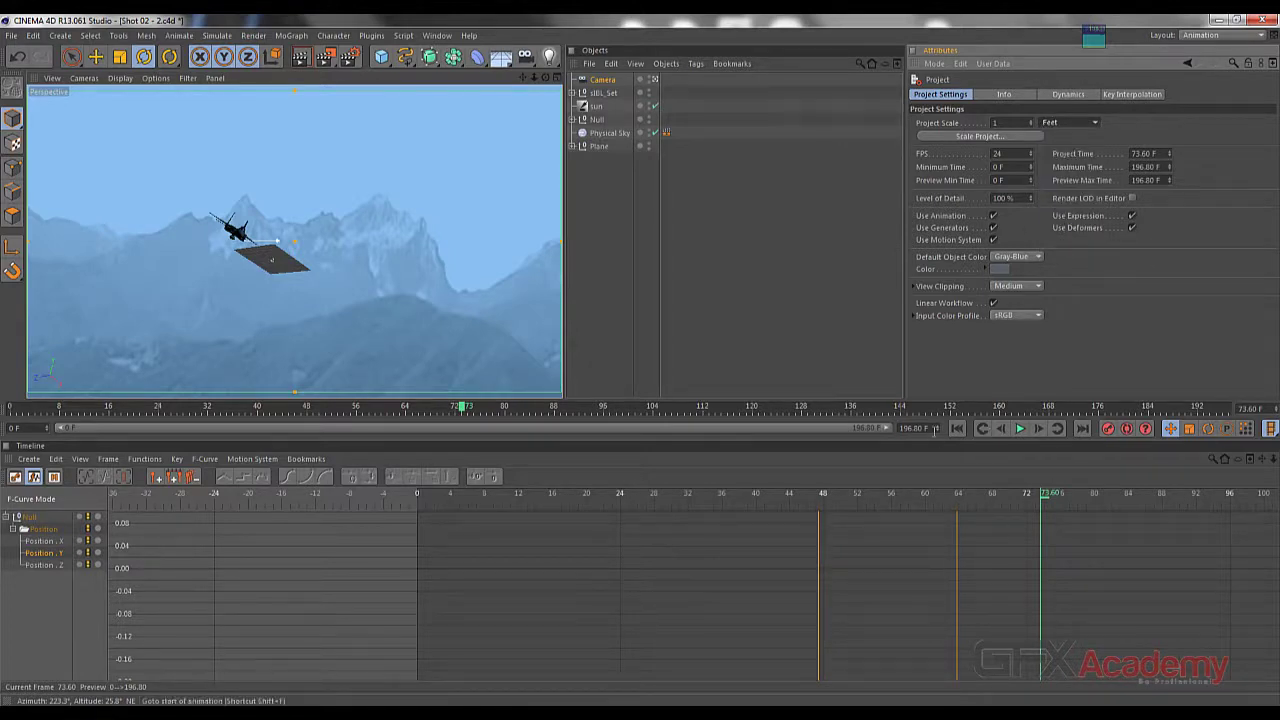
Check the unit display setting in the program preferences
click(12, 36)
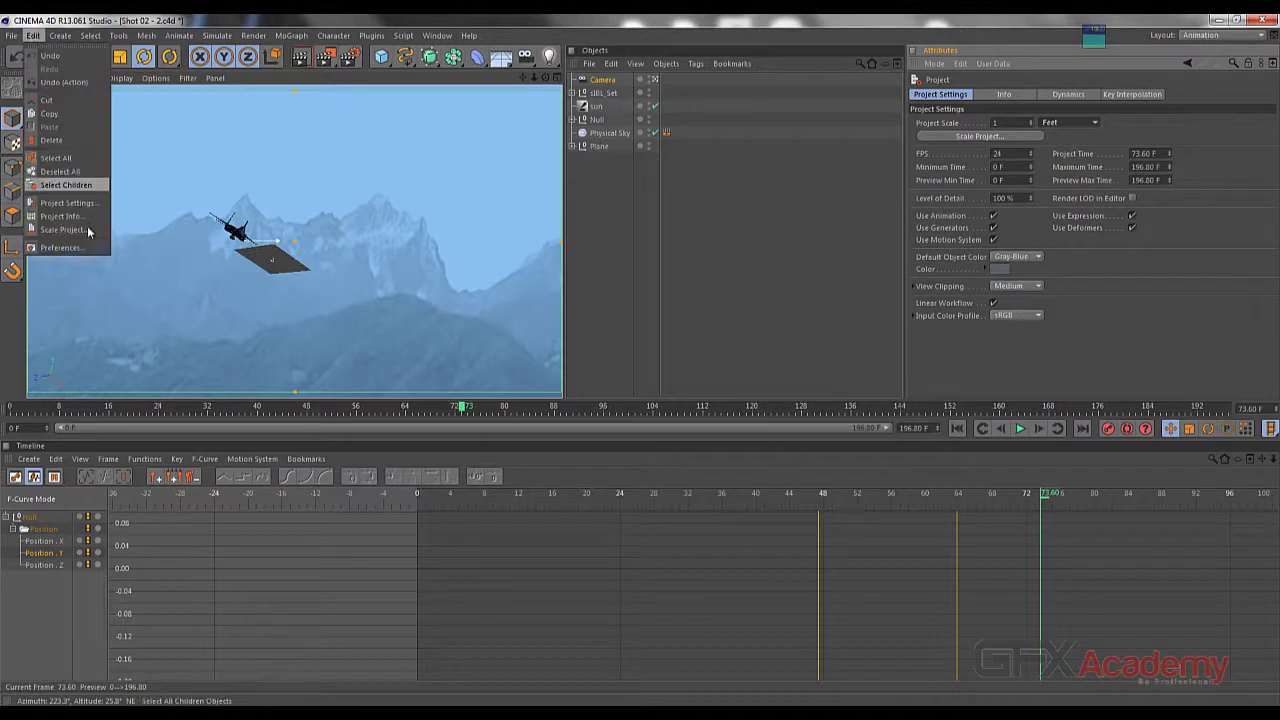
click(78, 249)
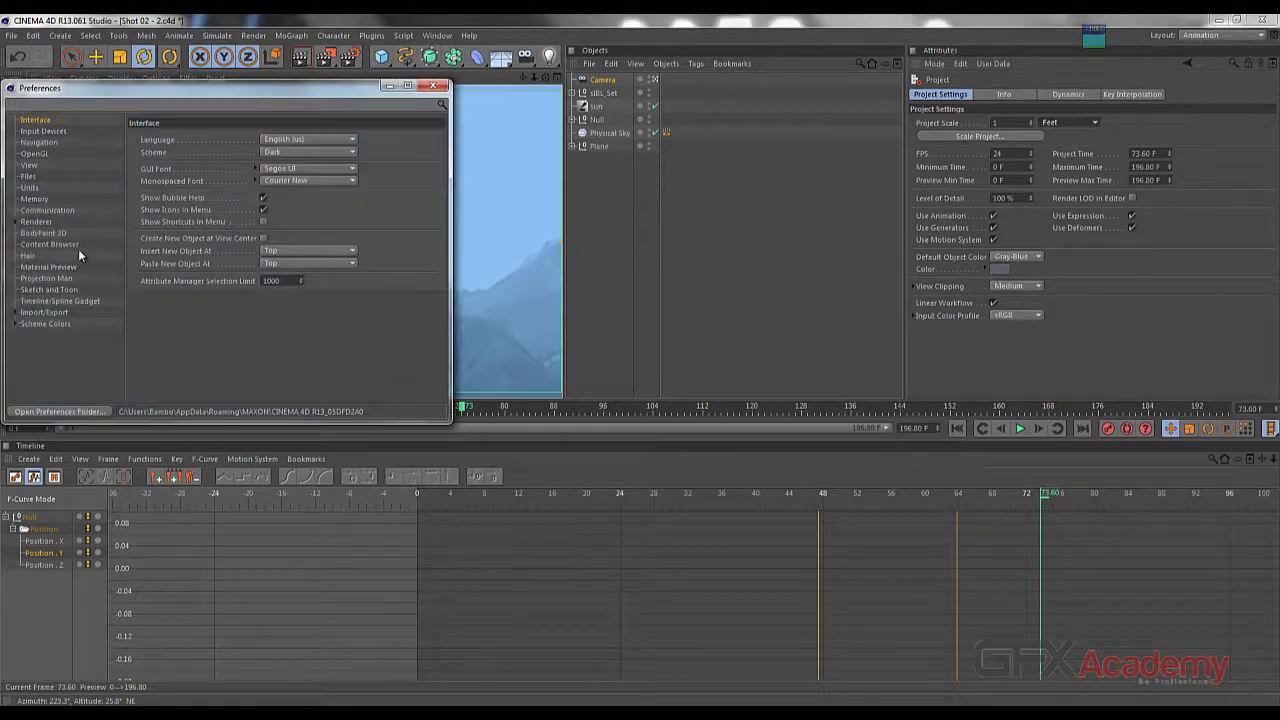
click(33, 189)
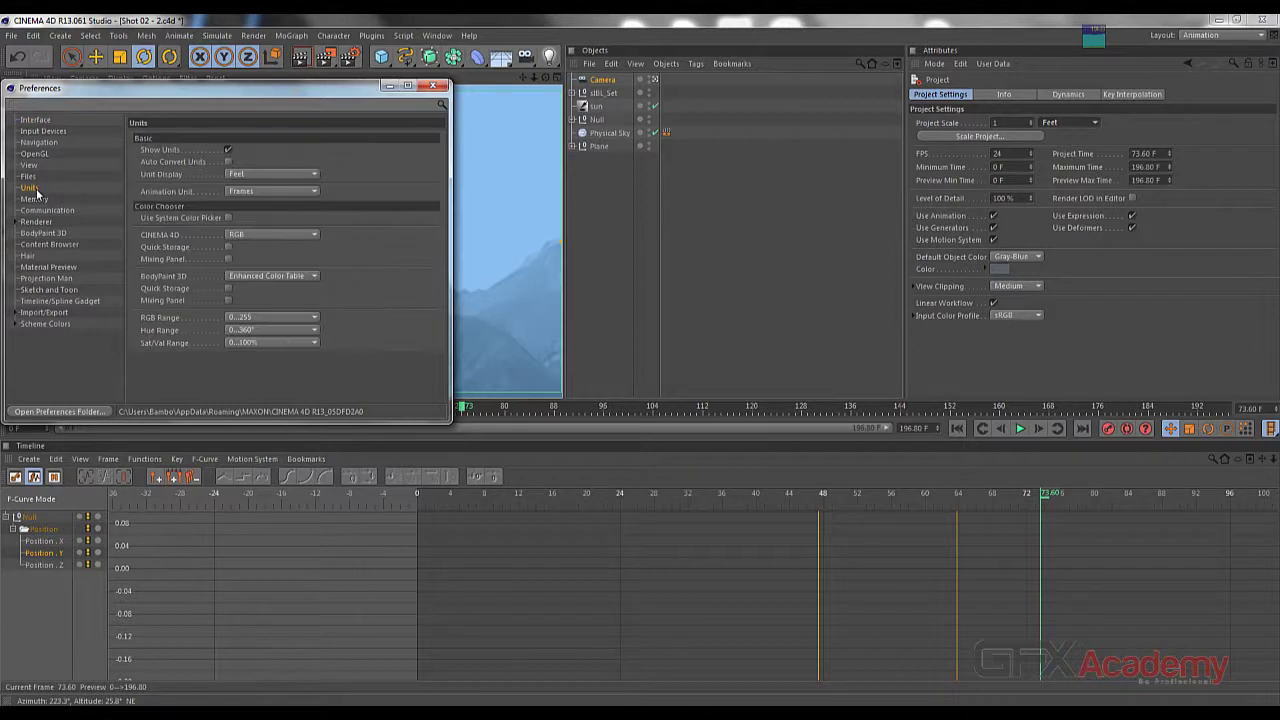
click(432, 86)
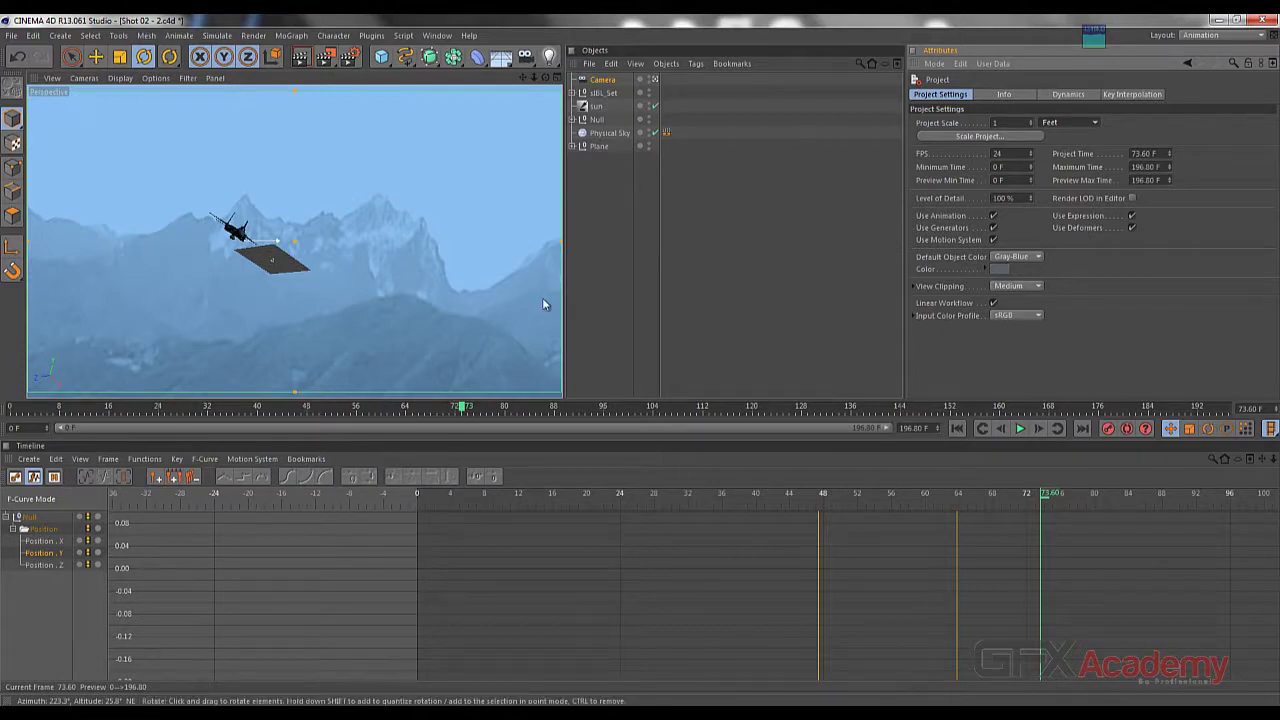
Calculate the shot's frame count from 24 frames per second and set the animation's end to frame 96
key(XF86Calculator)
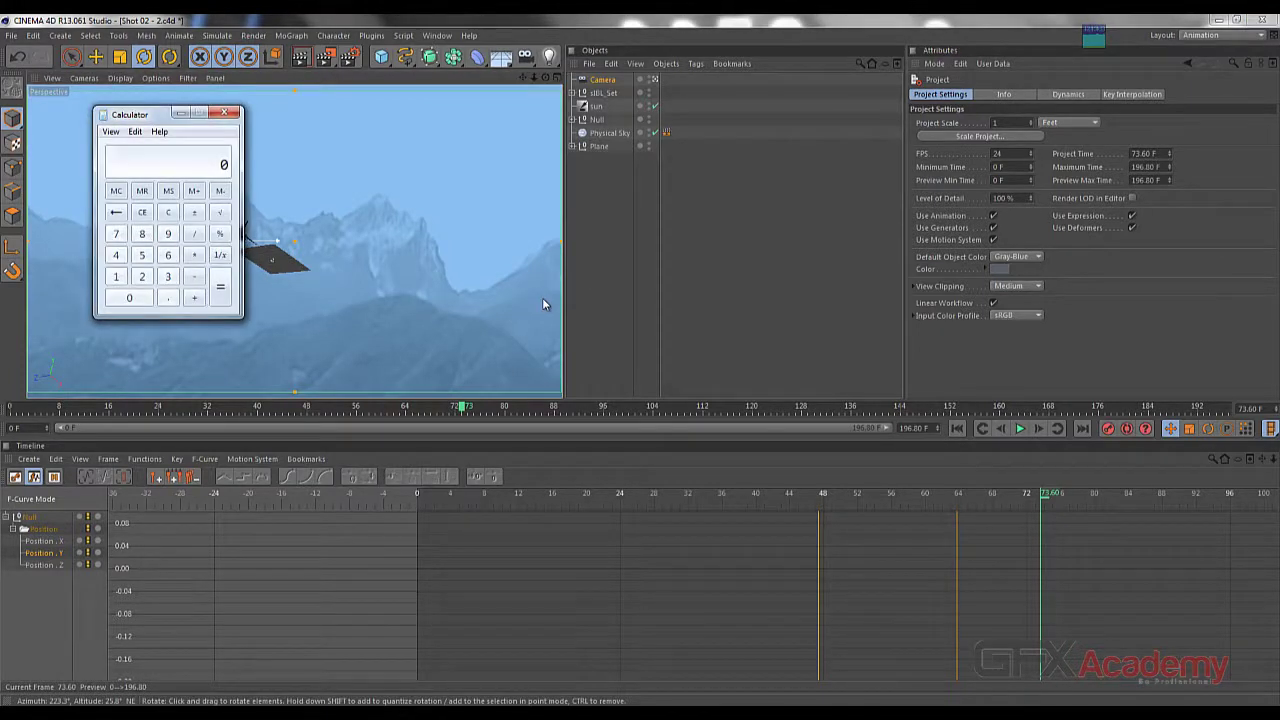
text(24 *)
key(Return)
click(231, 114)
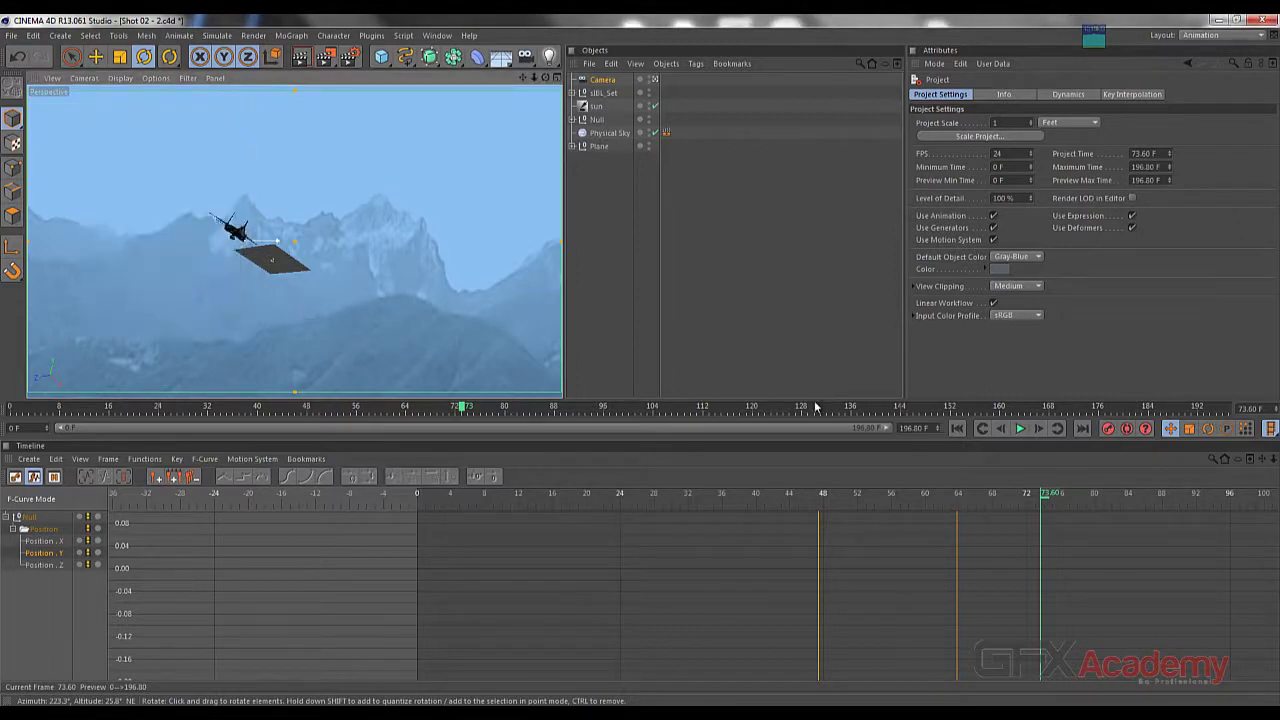
click(916, 428)
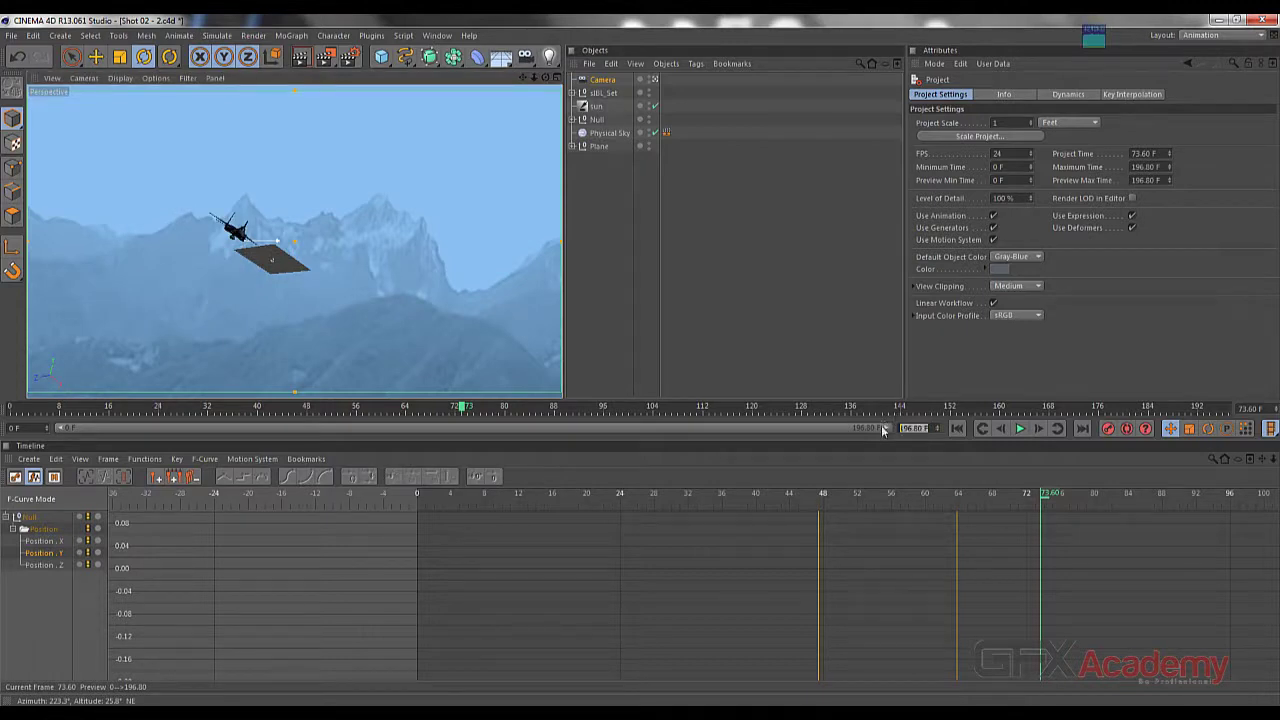
text(96)
key(Return)
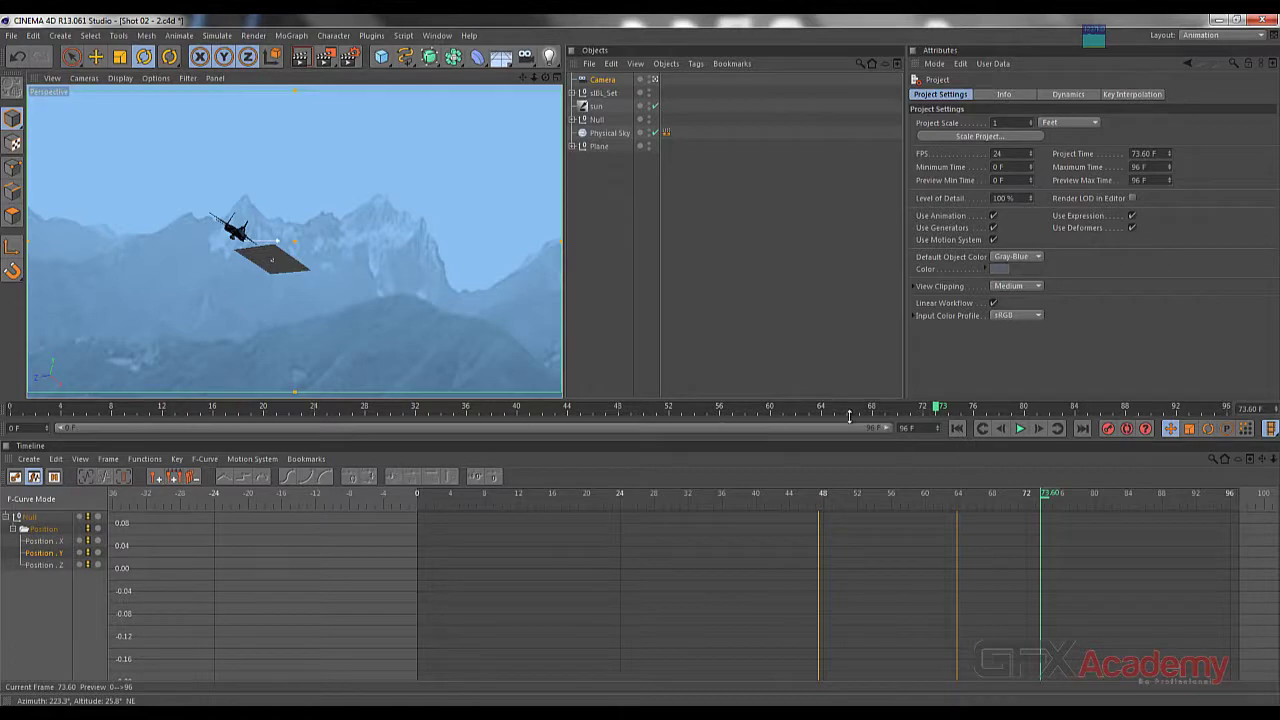
Return to frame 0 and record keyframes there for the Camera and the Plane null
drag(1123, 406, 8, 413)
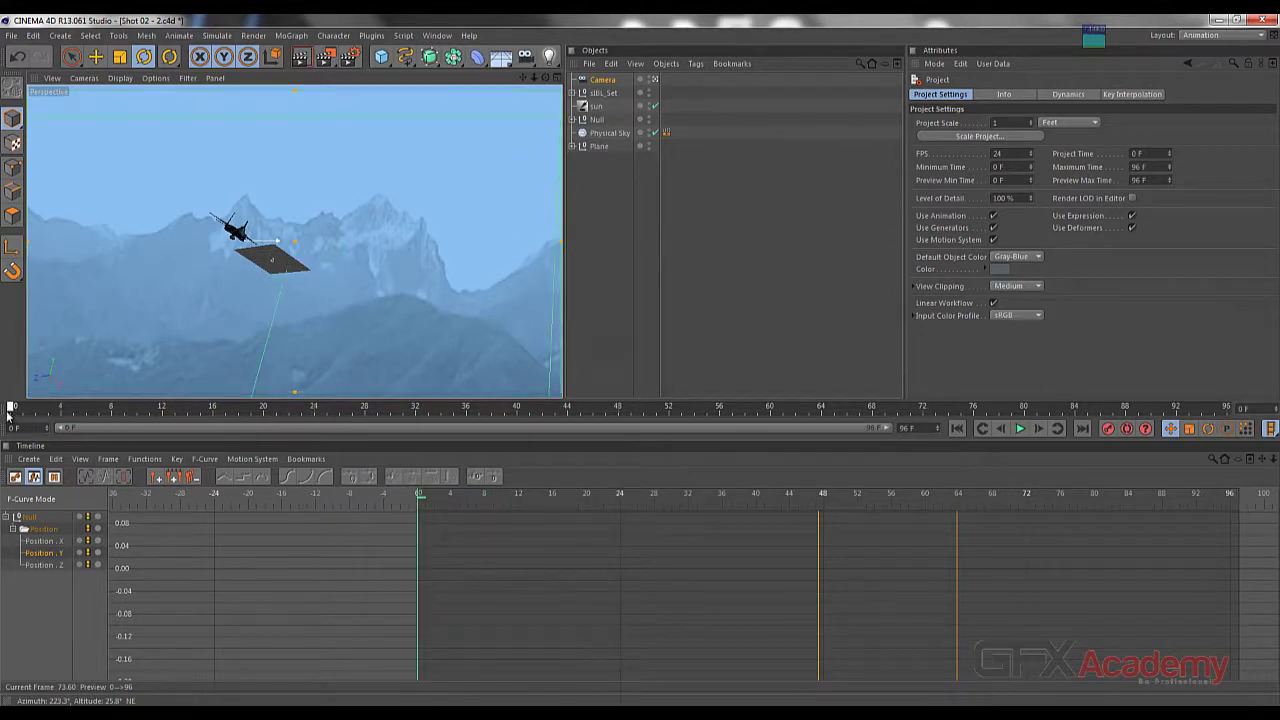
click(602, 81)
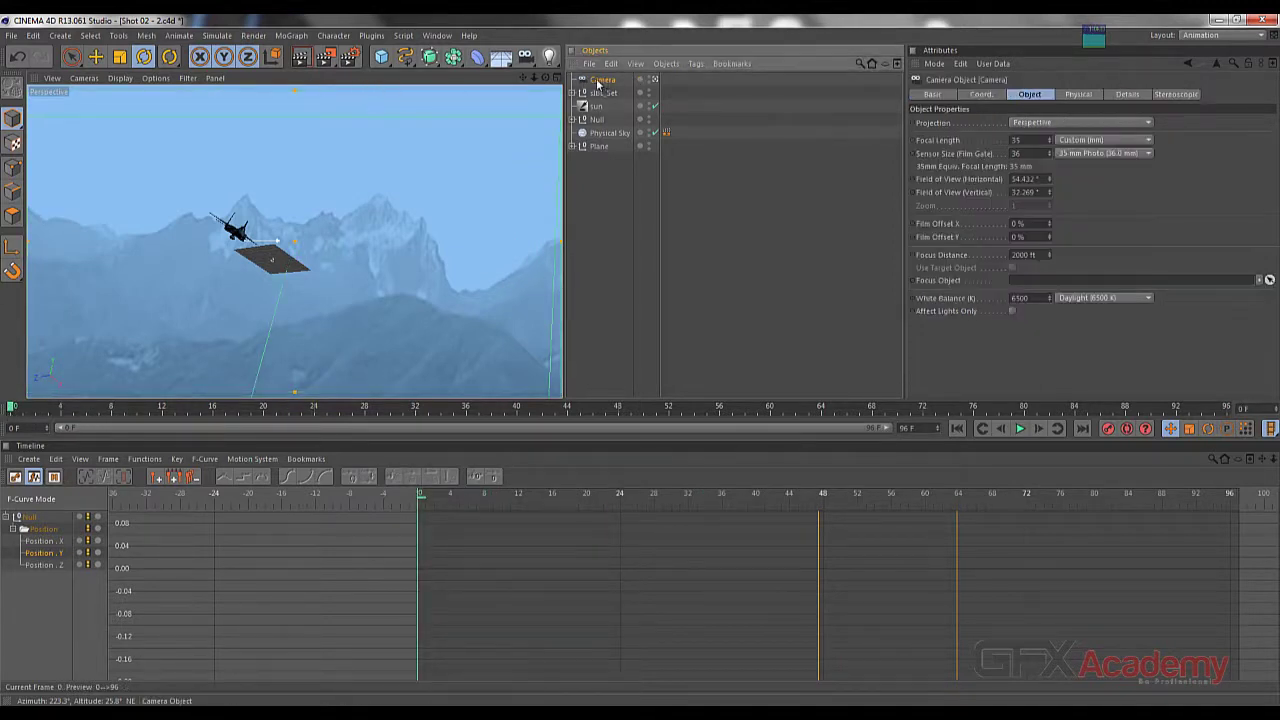
click(1109, 428)
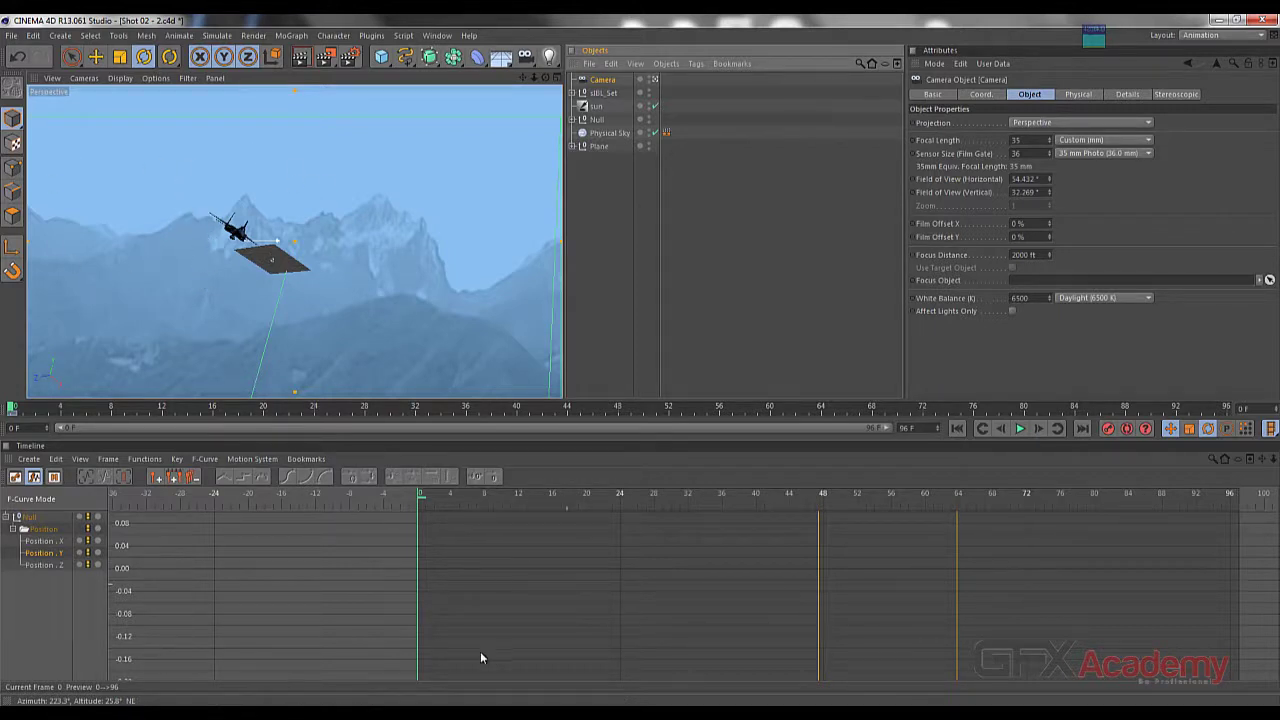
click(599, 147)
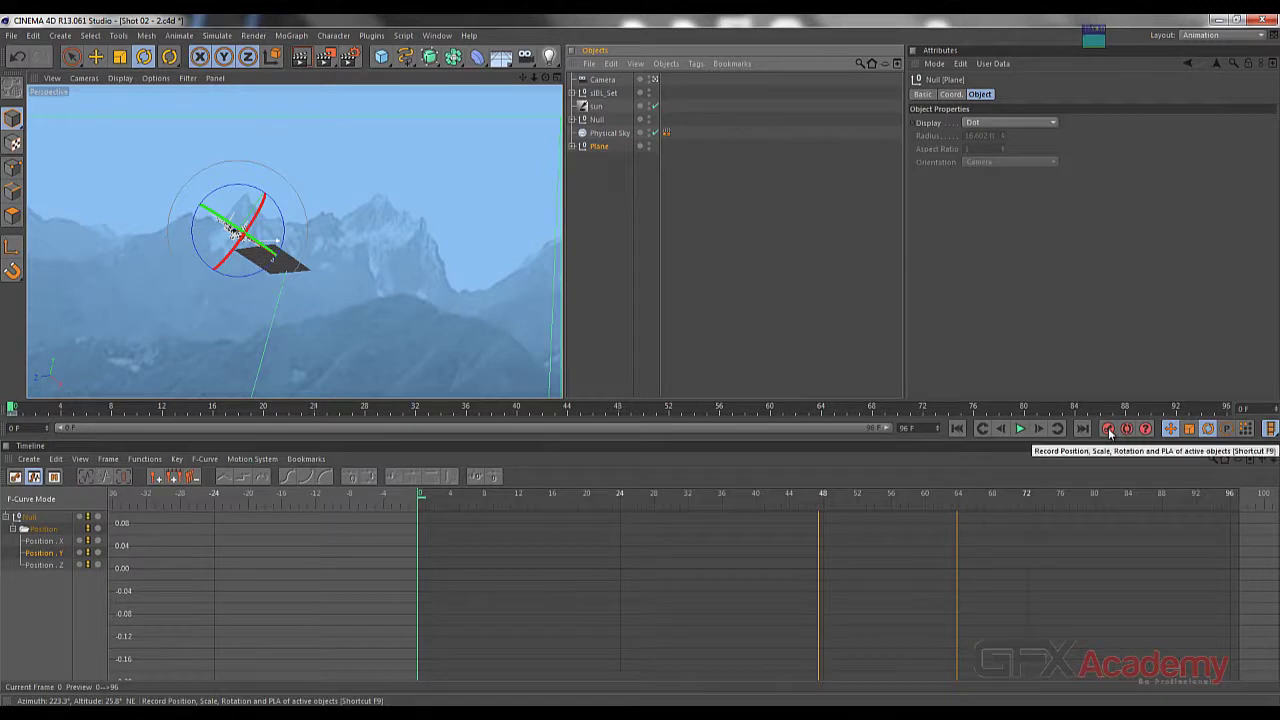
Select the Camera again and recheck the jet's framing in the shot02 reference clip
click(605, 80)
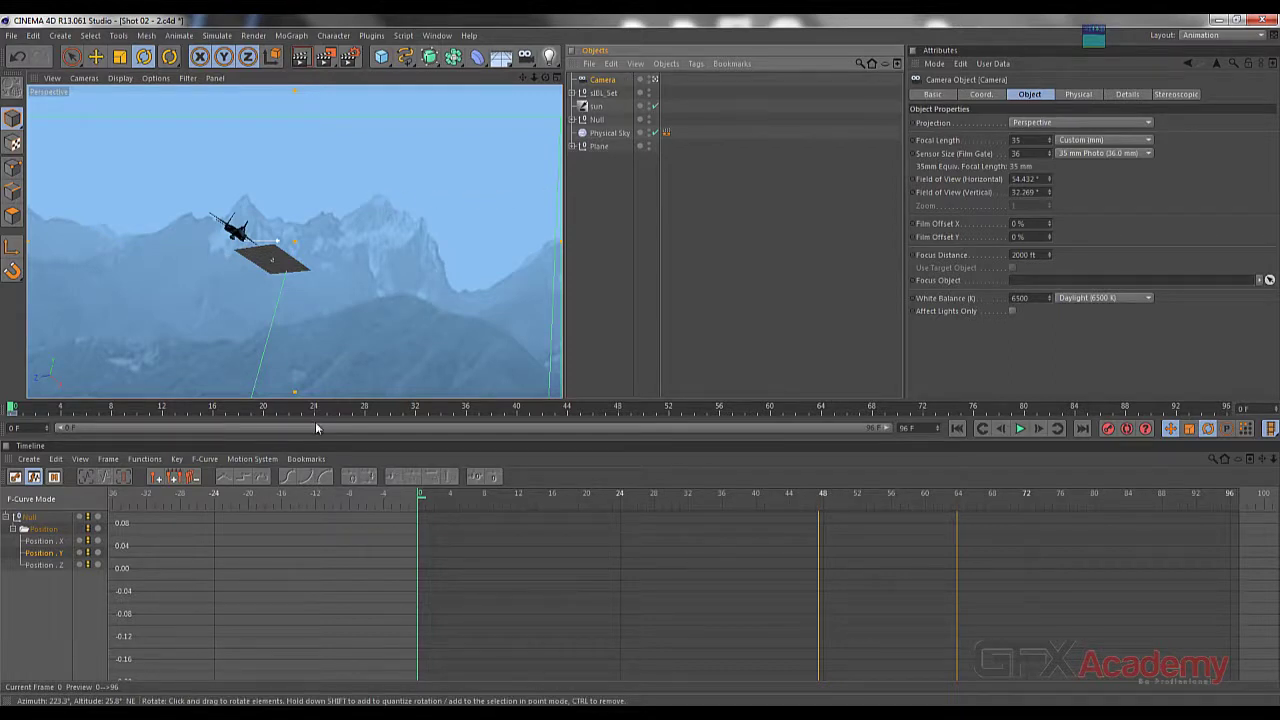
key(alt+Tab)
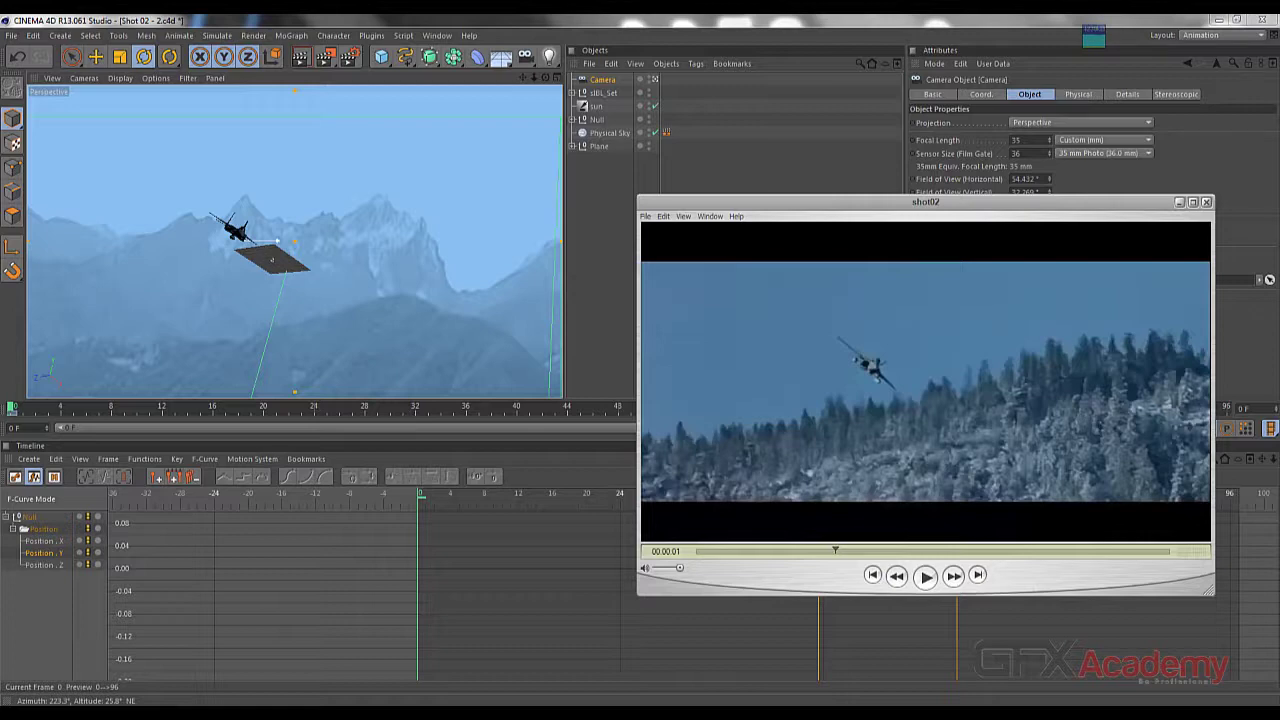
key(alt+Tab)
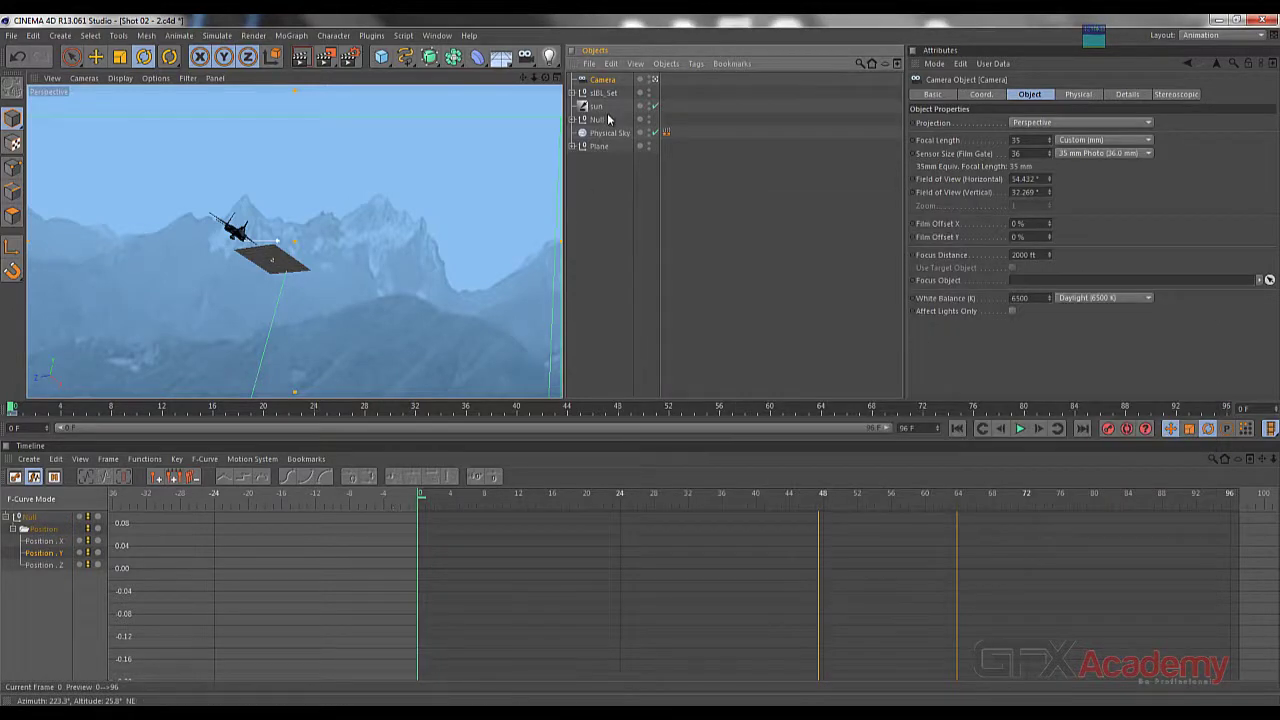
Show all four views, widen the viewport area, and frame the jet and camera in the Top and Front views
middle_click(389, 199)
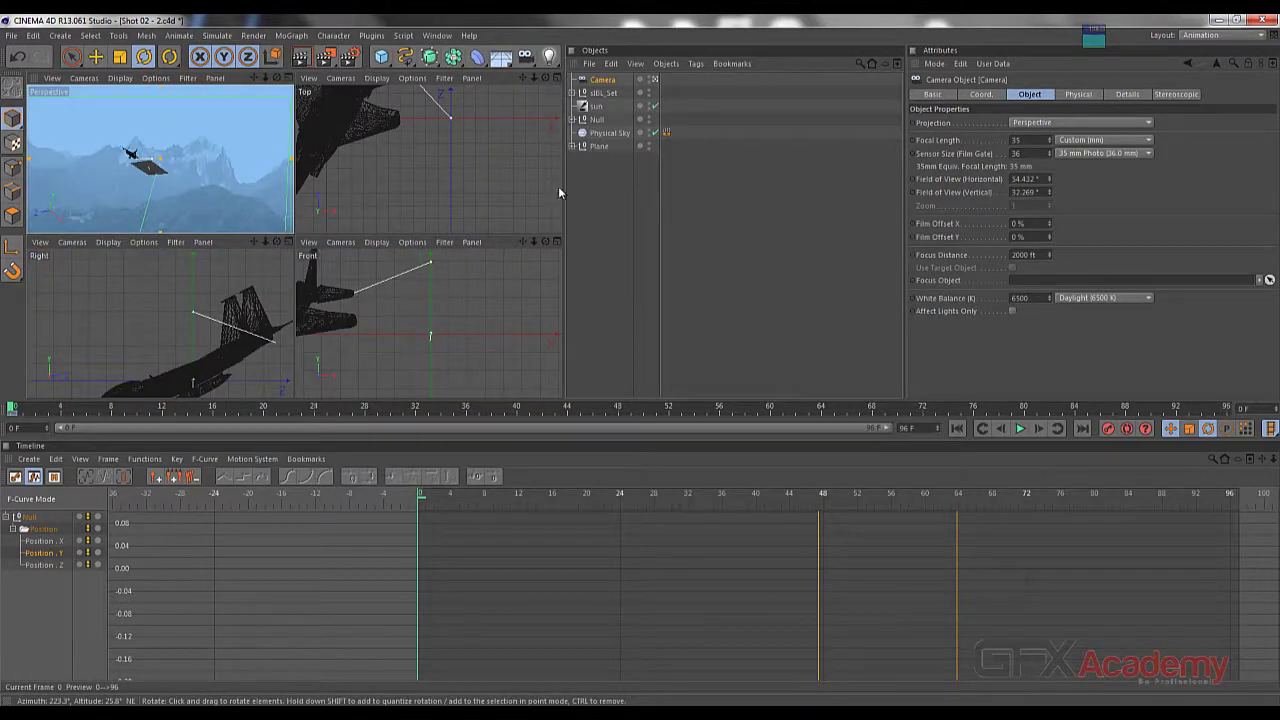
drag(565, 187, 716, 195)
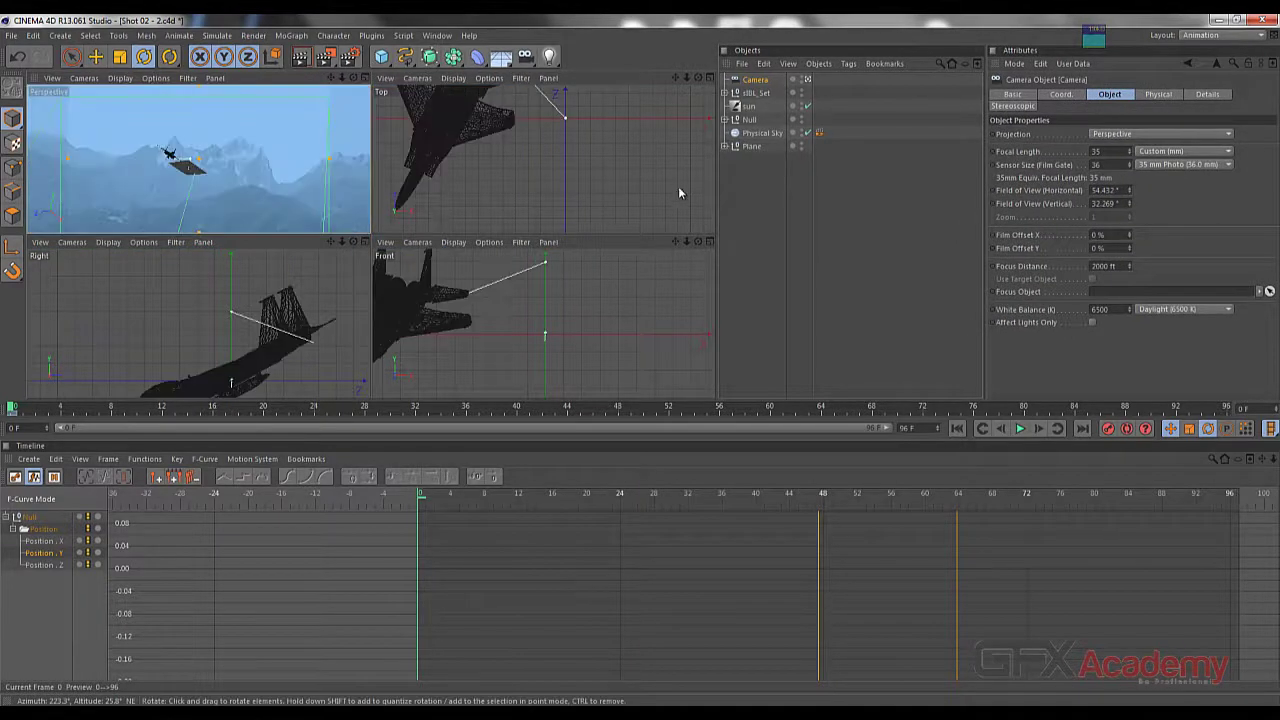
alt+middle_drag(498, 134, 553, 195)
alt+middle_drag(544, 145, 544, 191)
scroll(540, 196, down, 3)
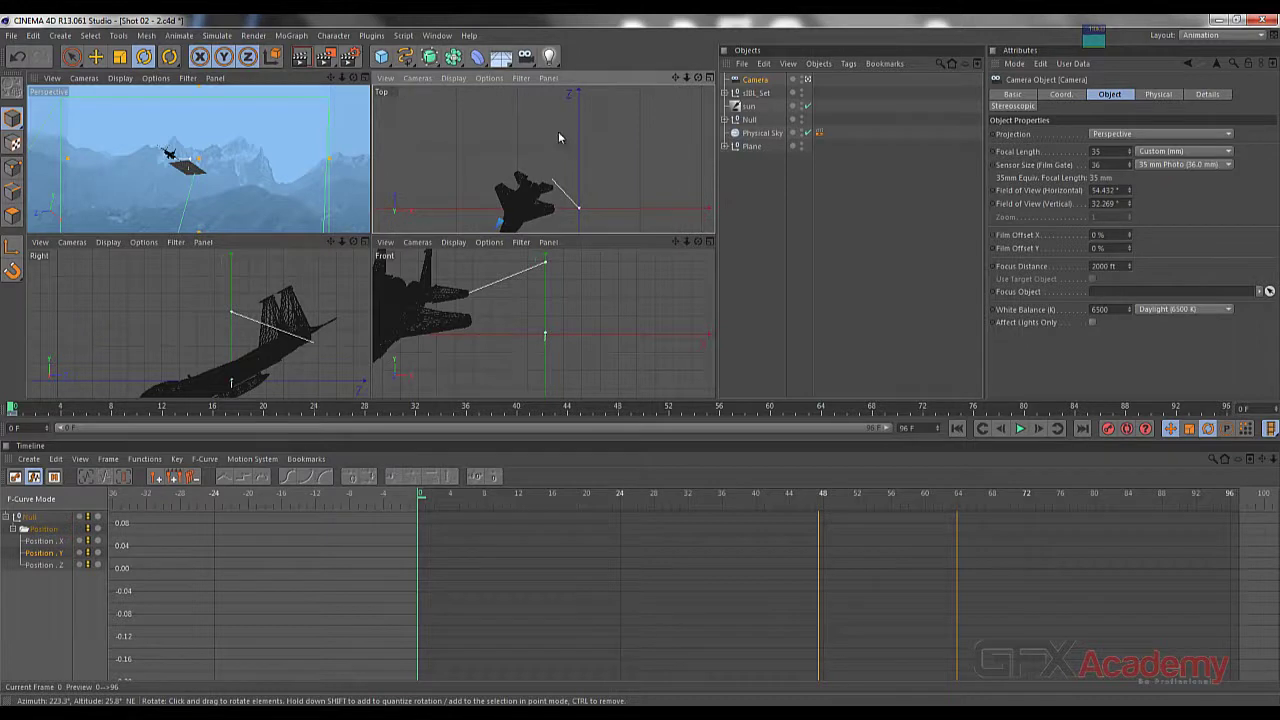
scroll(558, 137, up, 5)
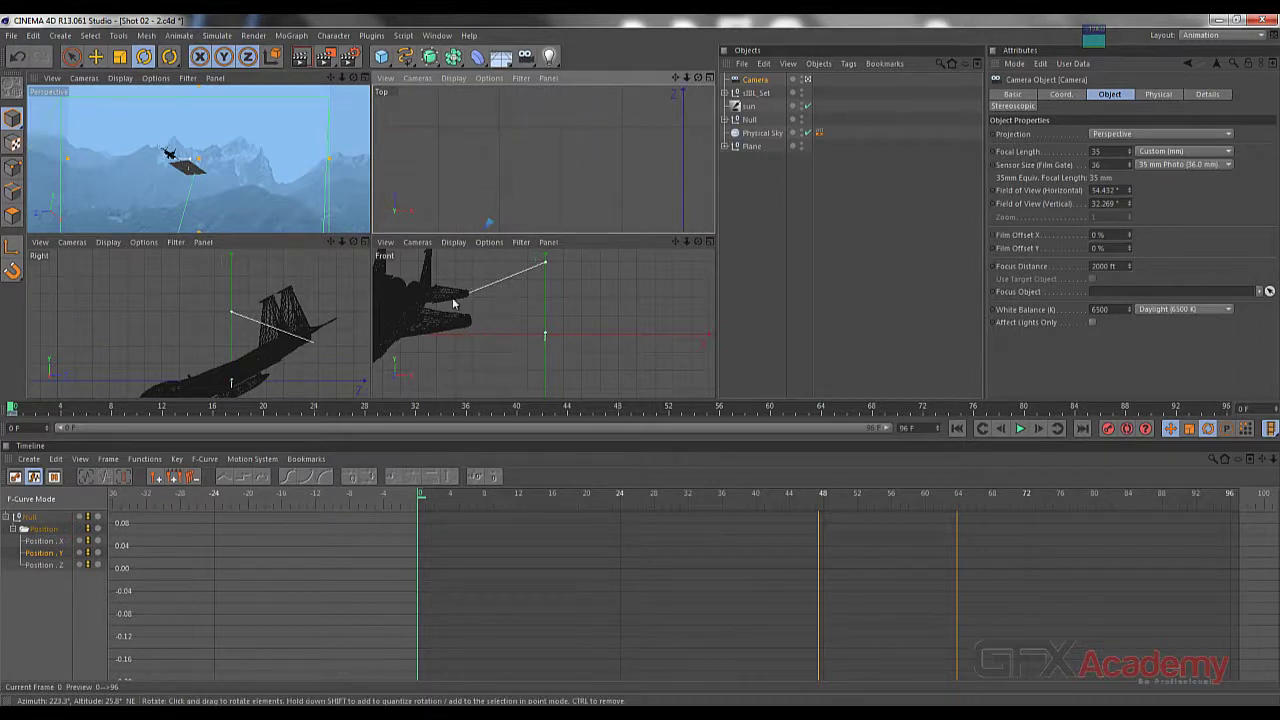
alt+middle_drag(445, 293, 561, 316)
scroll(562, 315, down, 4)
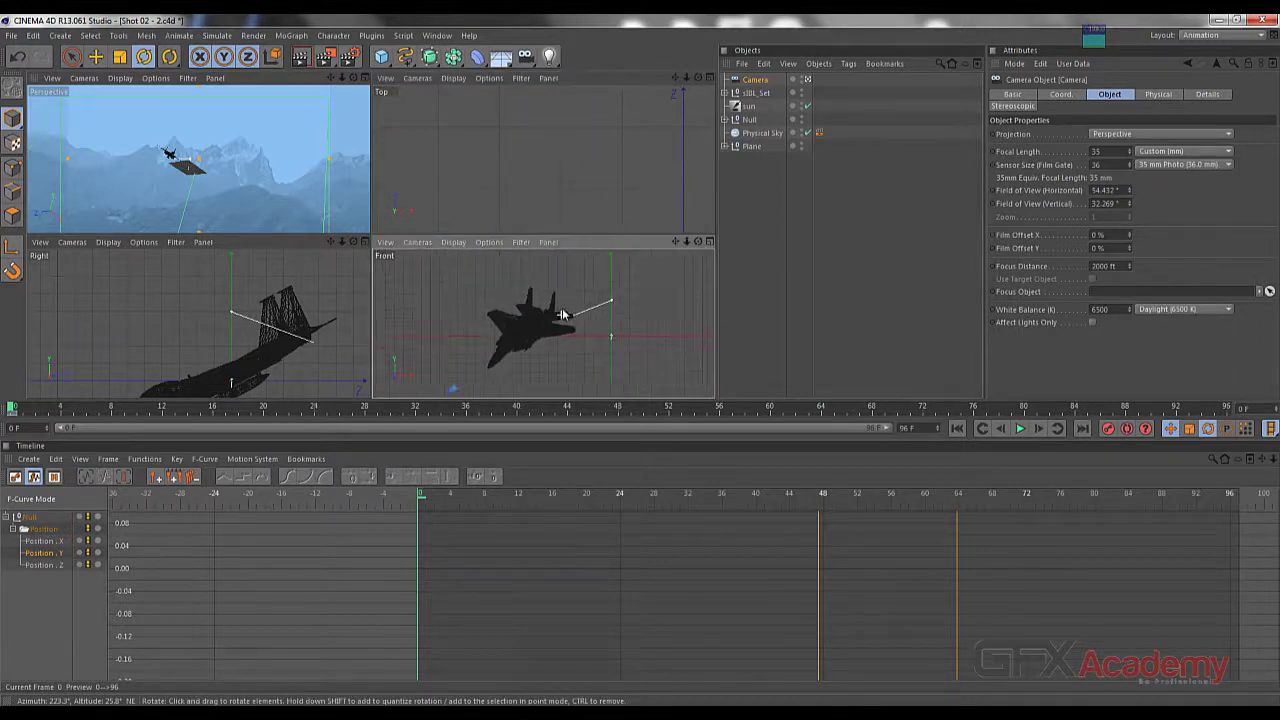
scroll(544, 298, down, 3)
scroll(542, 138, down, 6)
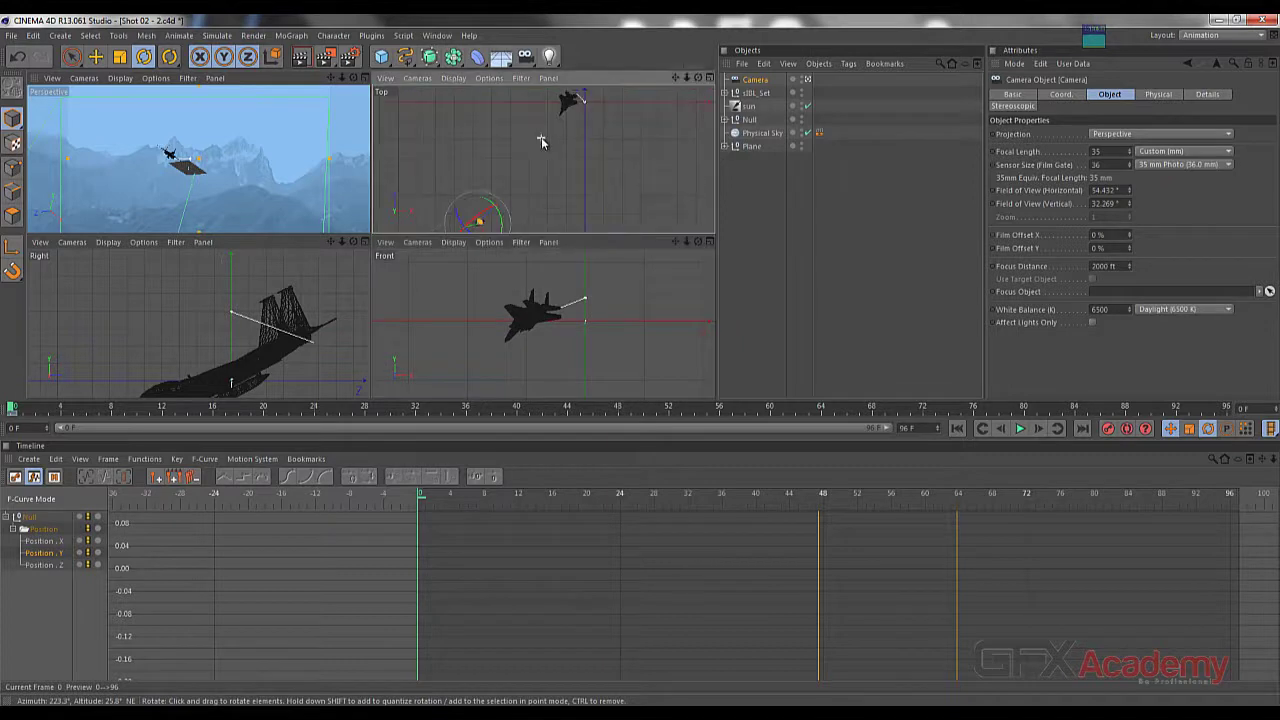
scroll(541, 143, down, 1)
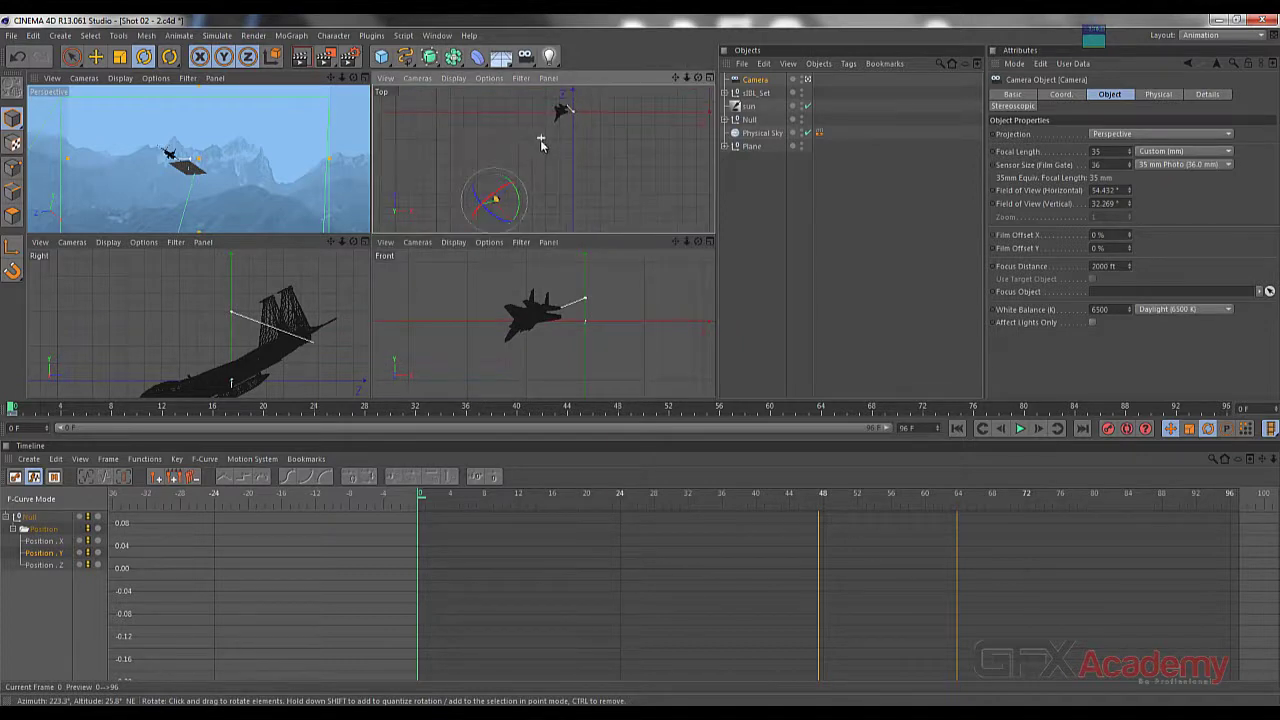
Move the Camera slightly closer to the jet, then compare the enlarged Perspective view with the shot02 reference clip
click(96, 57)
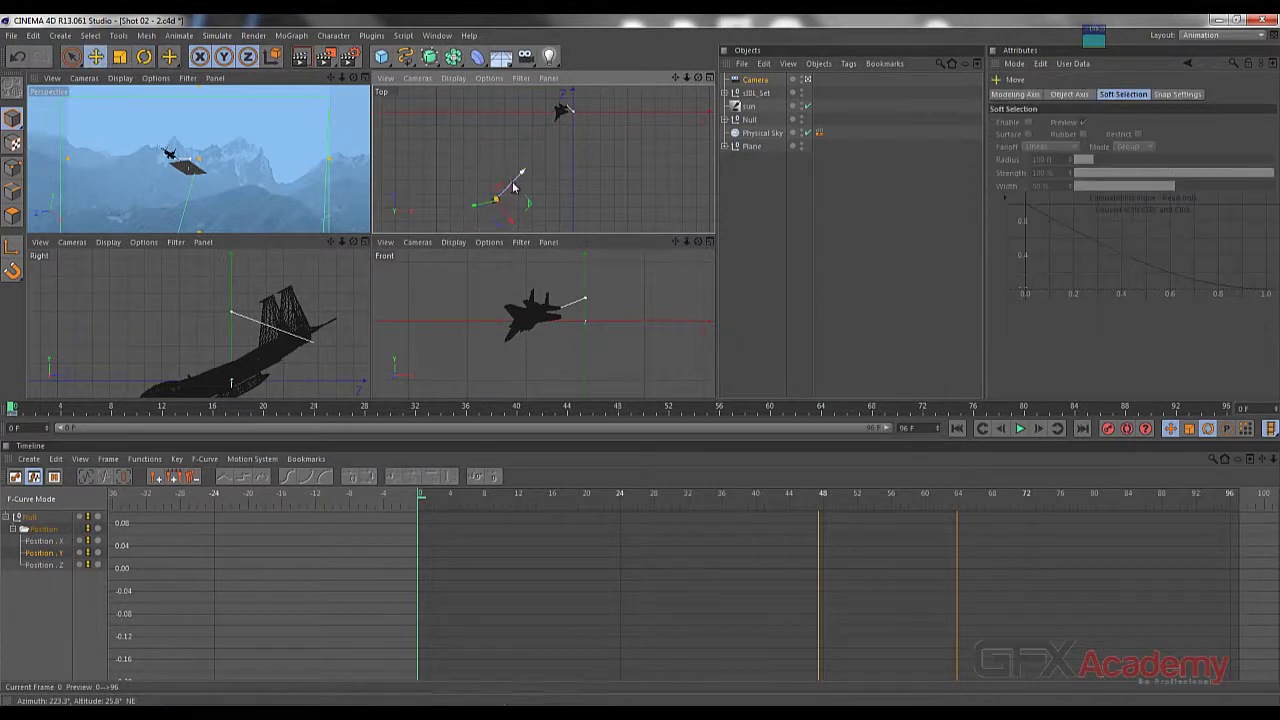
drag(513, 186, 526, 166)
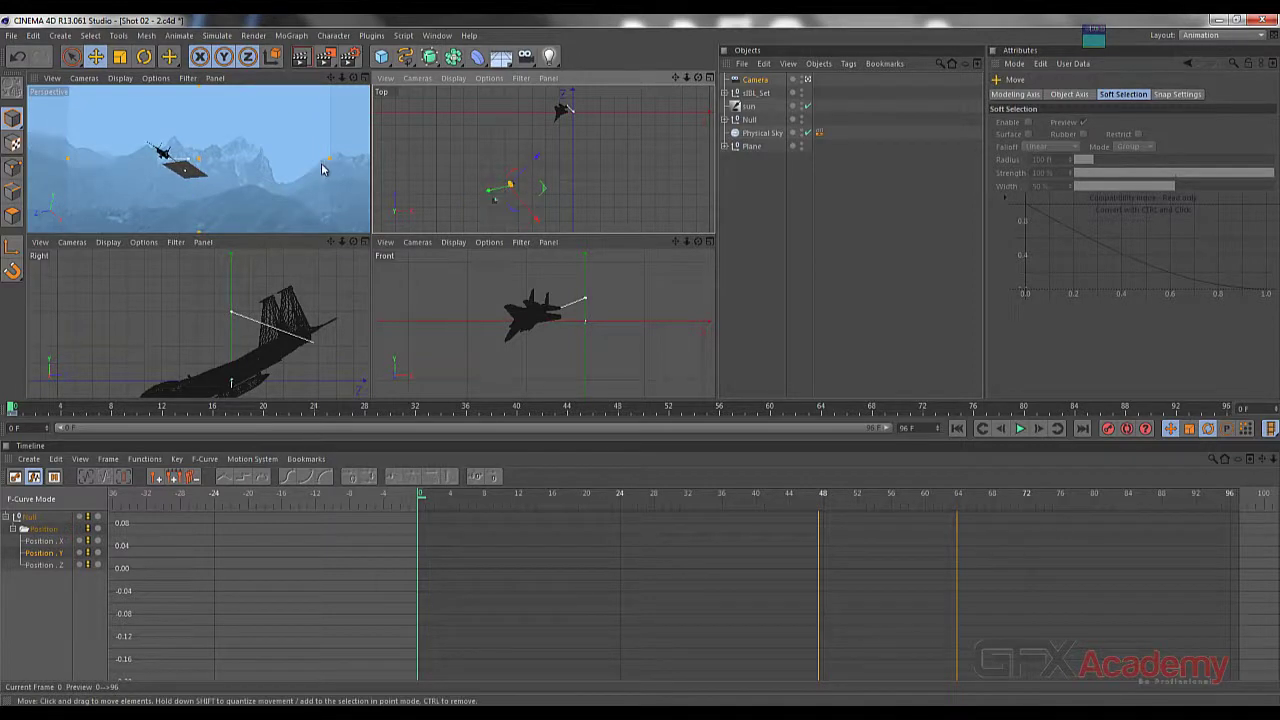
click(285, 163)
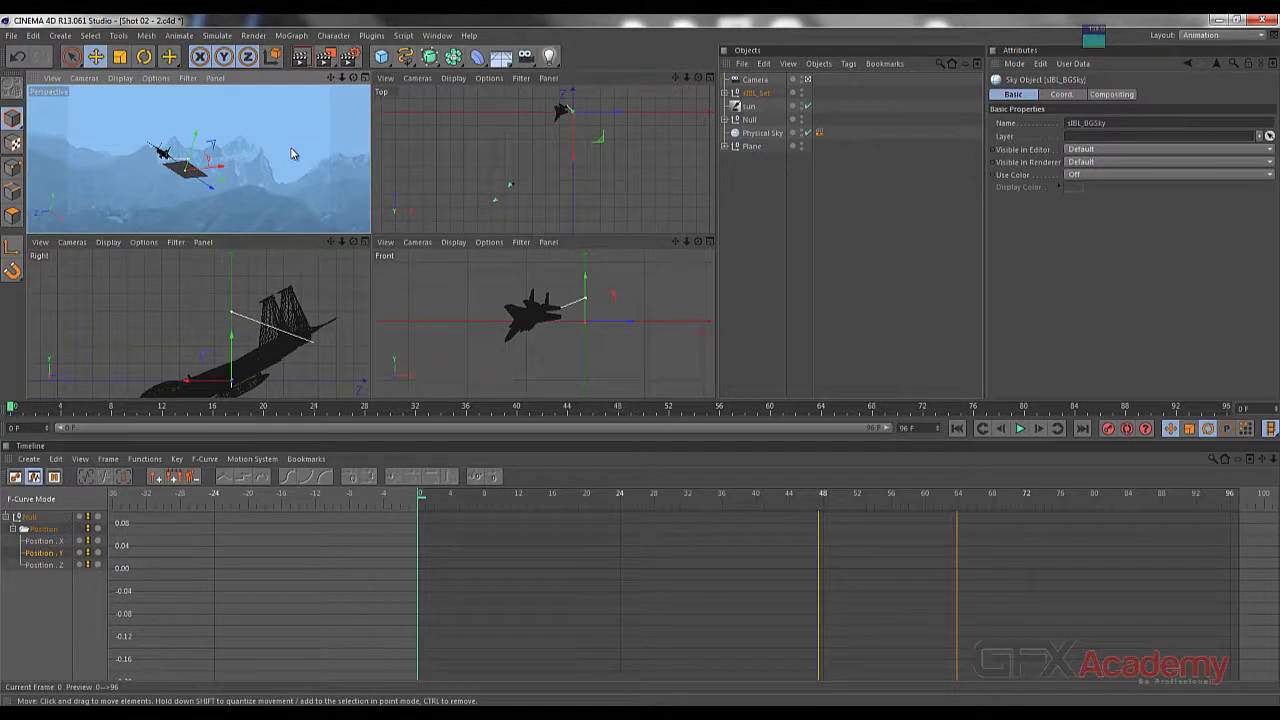
middle_click(292, 153)
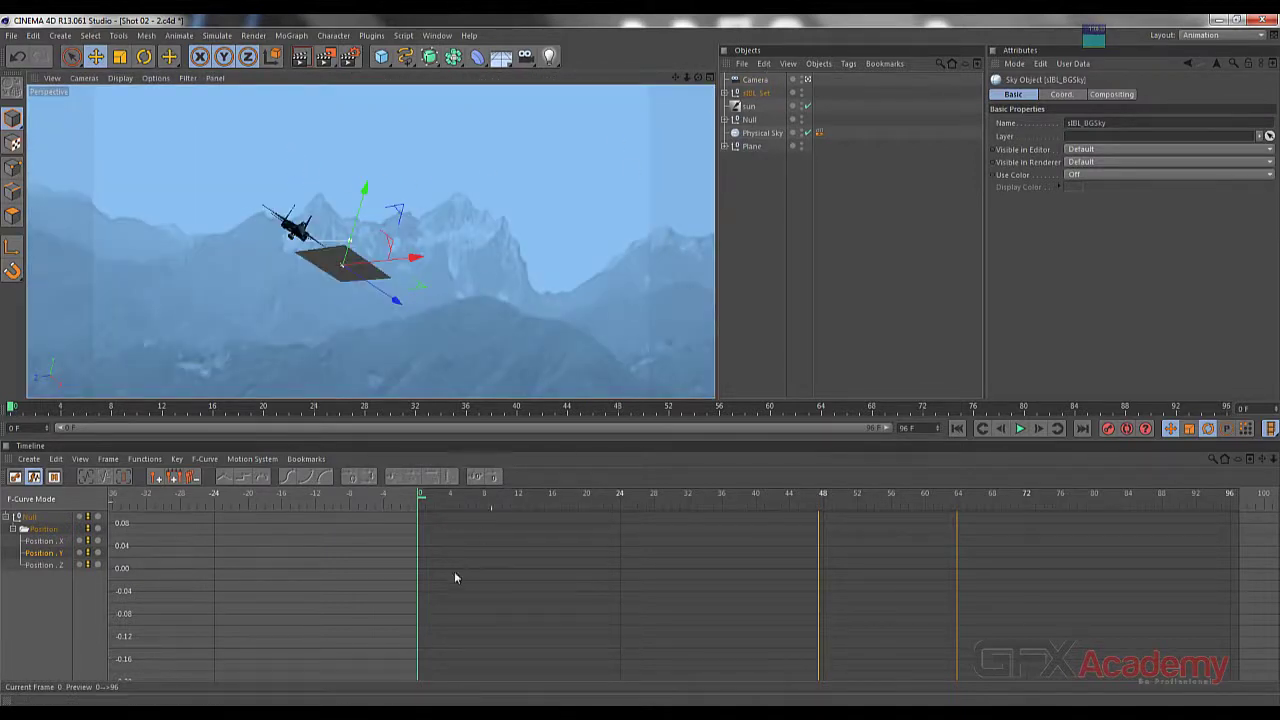
key(alt+Tab)
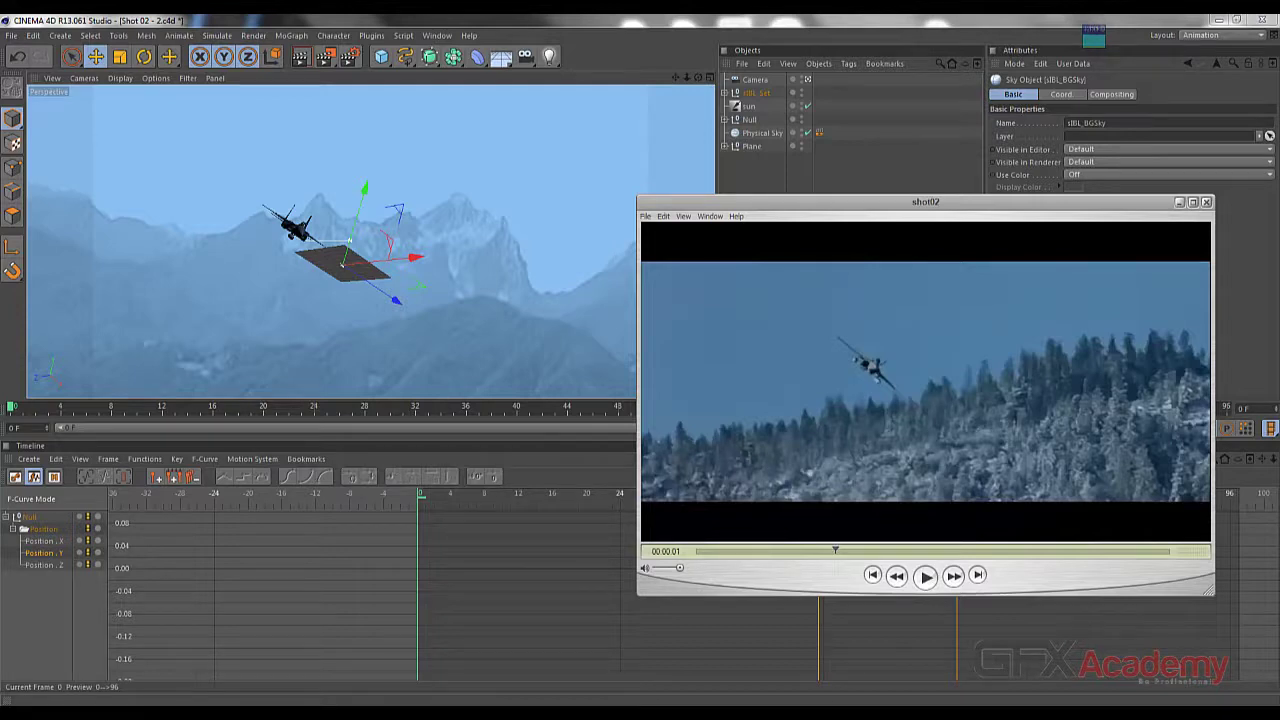
Rotate the Plane null into a slightly steeper bank and record its keyframe at frame 0
click(751, 146)
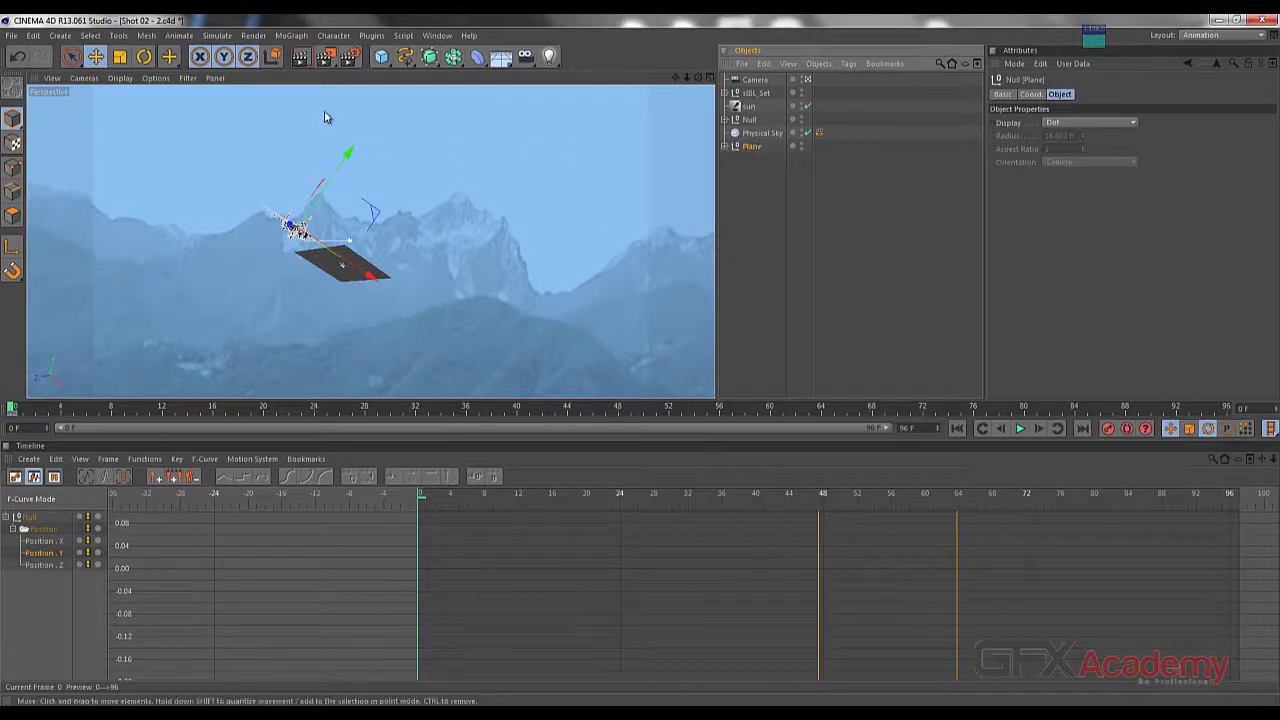
click(144, 57)
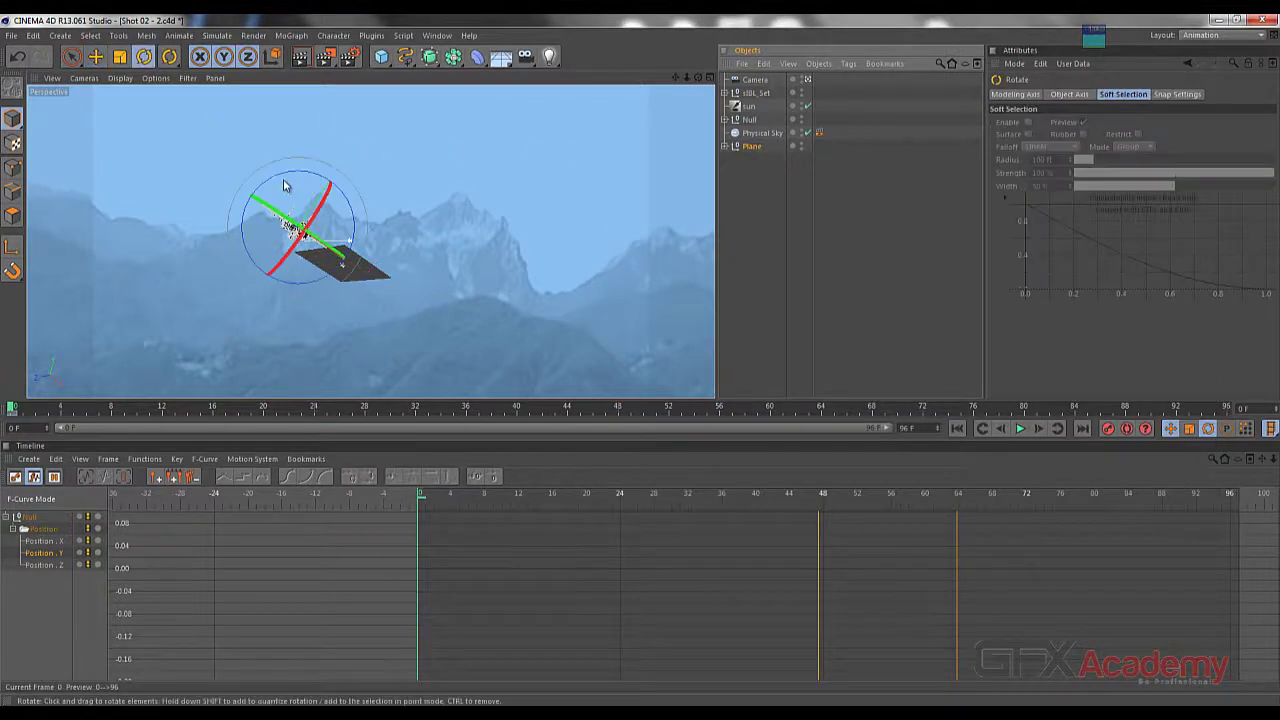
drag(283, 185, 292, 179)
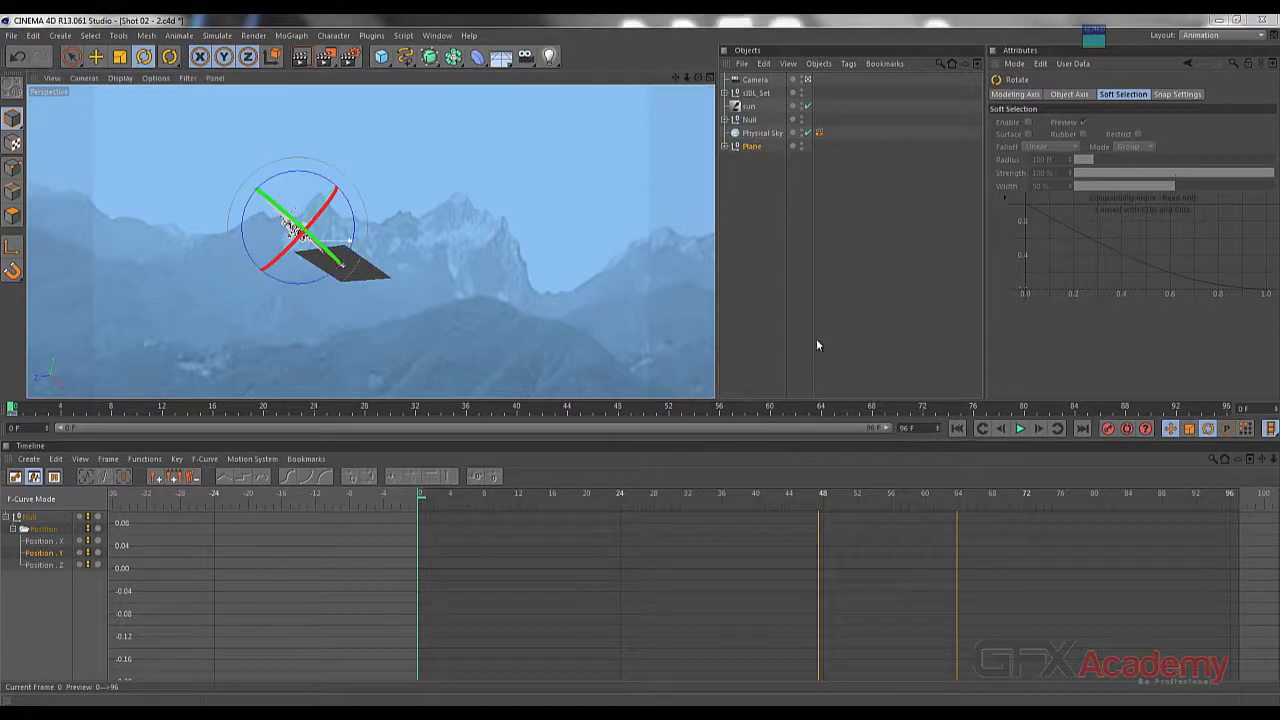
click(1109, 430)
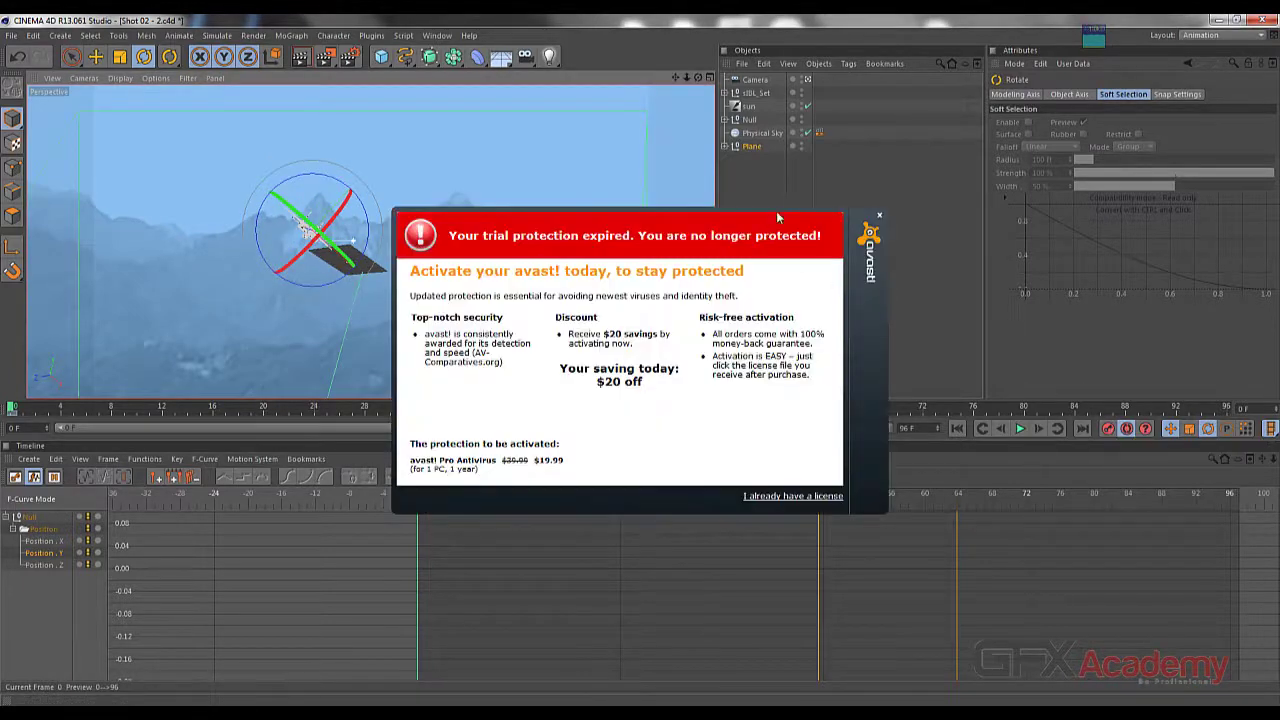
click(879, 215)
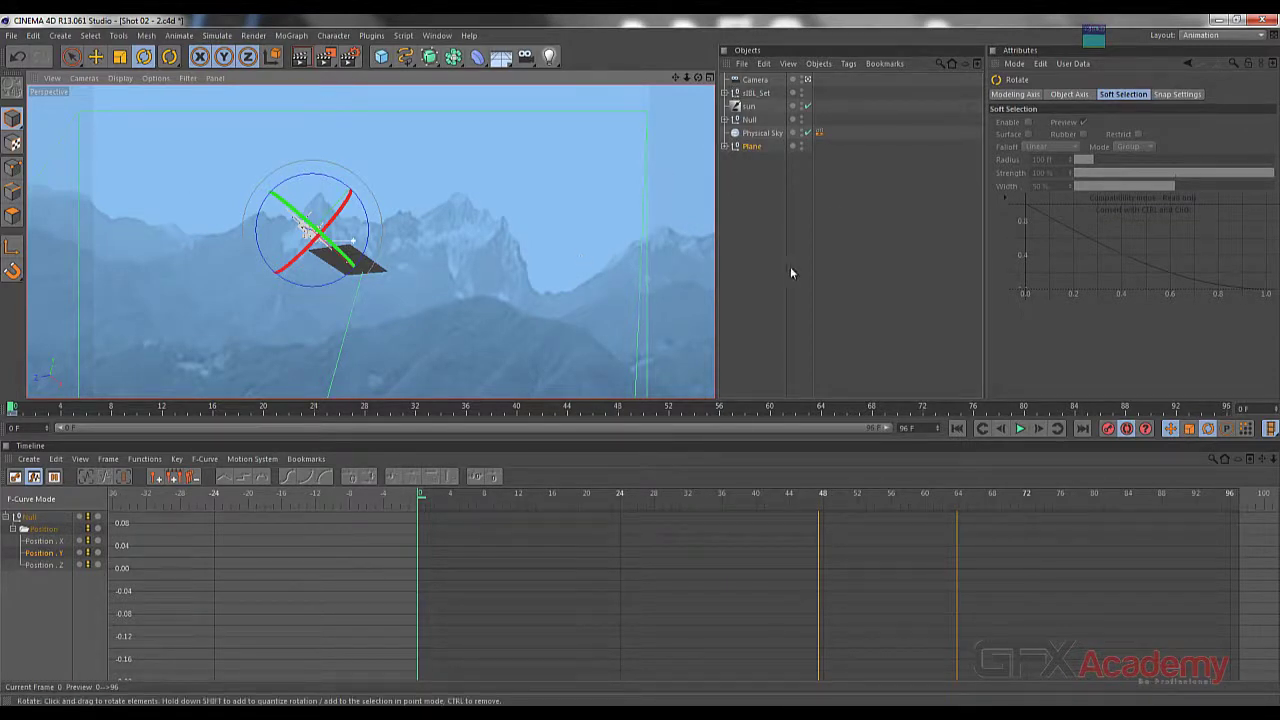
Bring back the four views and move the Camera forward along its viewing direction, close to the jet
click(758, 82)
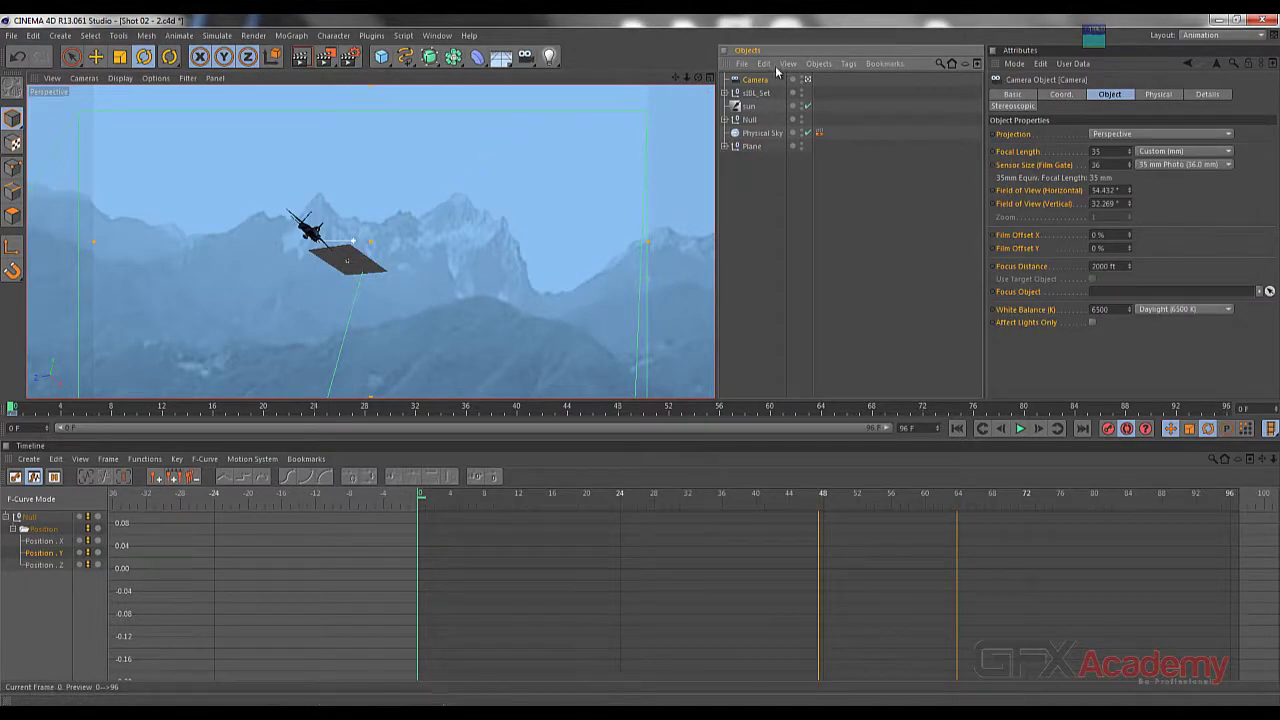
middle_click(338, 291)
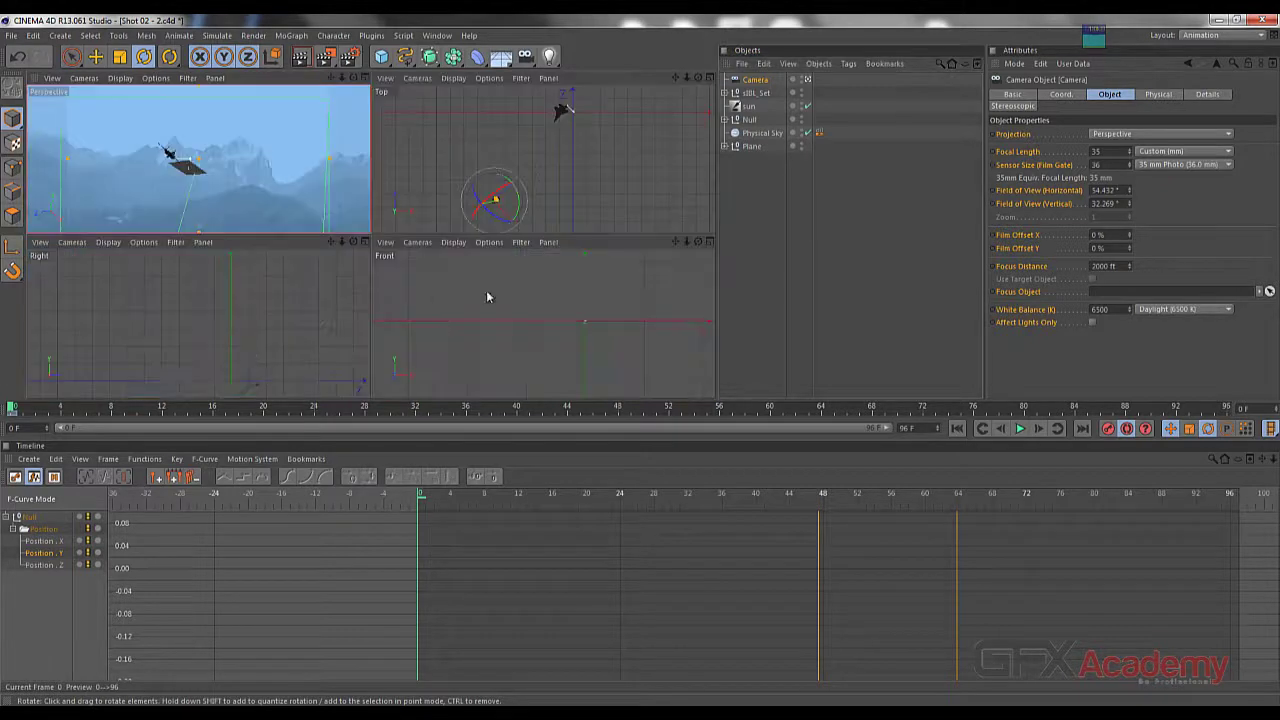
click(97, 60)
drag(521, 177, 590, 132)
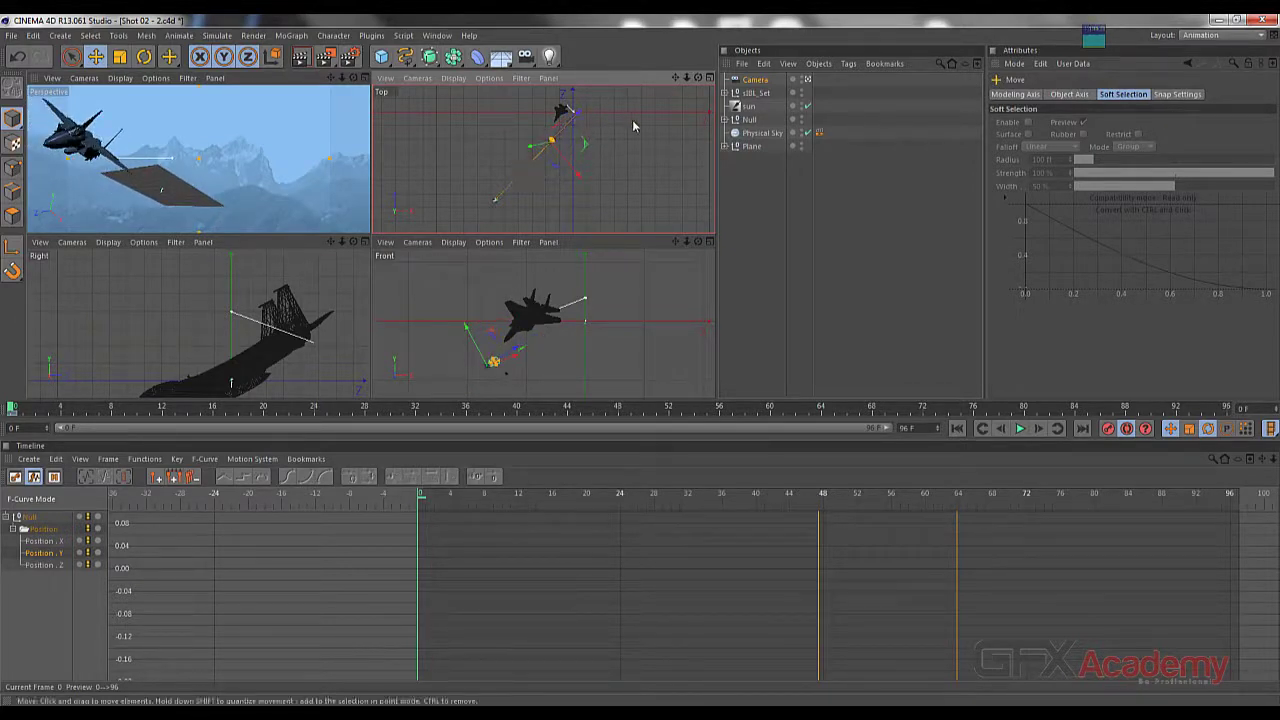
Rotate the Plane null slightly about its pitch axis while the jet is in close view
click(745, 147)
click(145, 58)
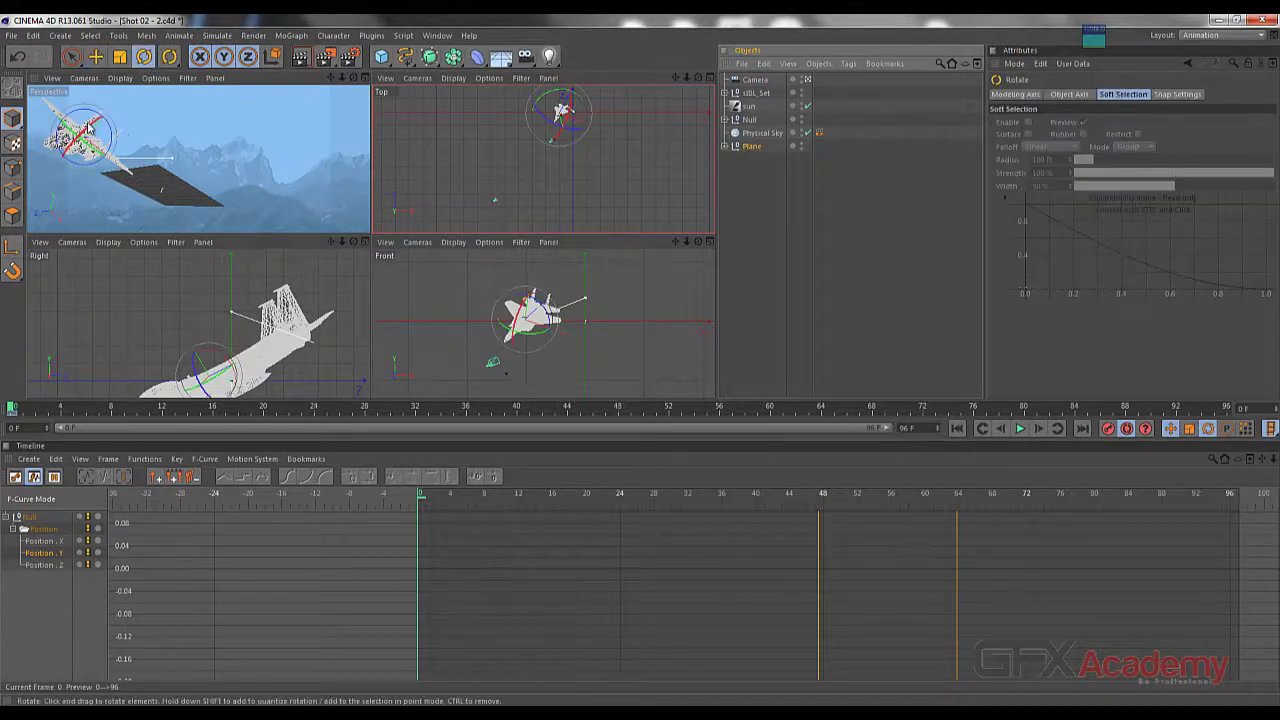
mouse_move(91, 123)
mouse_down()
mouse_move(110, 155)
mouse_move(100, 121)
mouse_up()
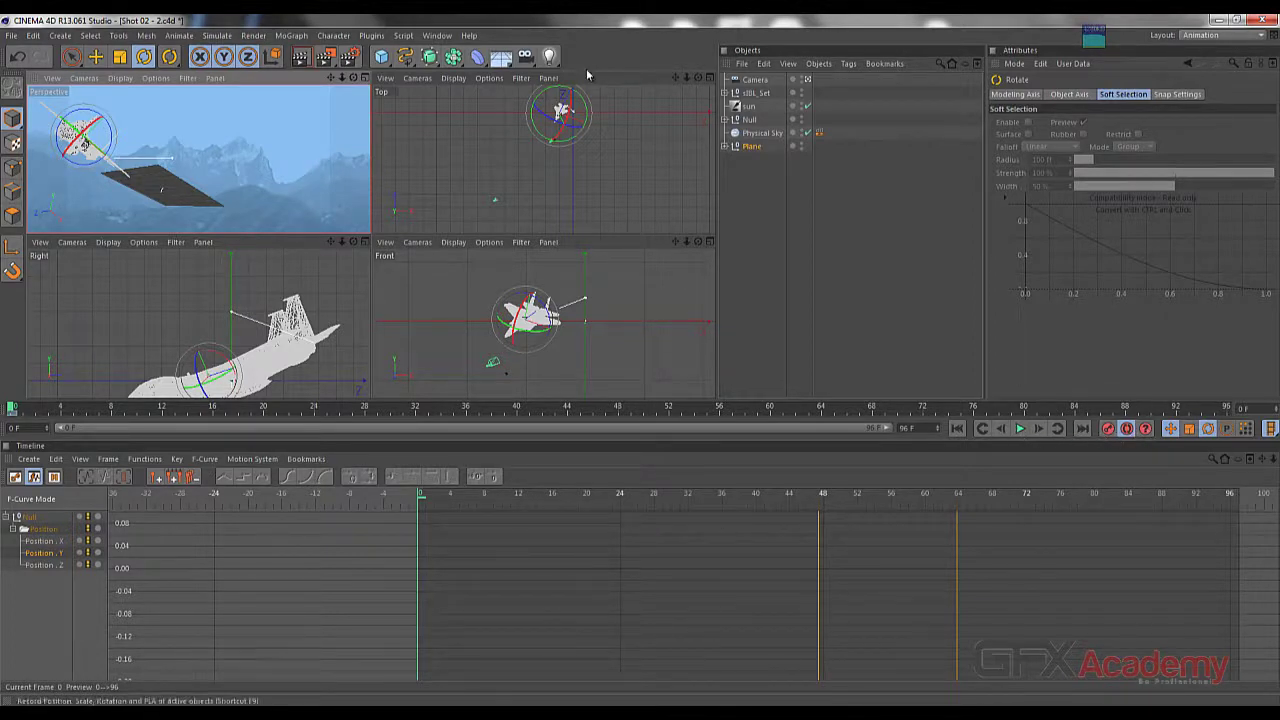
Move the Camera back from the jet in the Top view so the jet appears small against the mountains
click(757, 80)
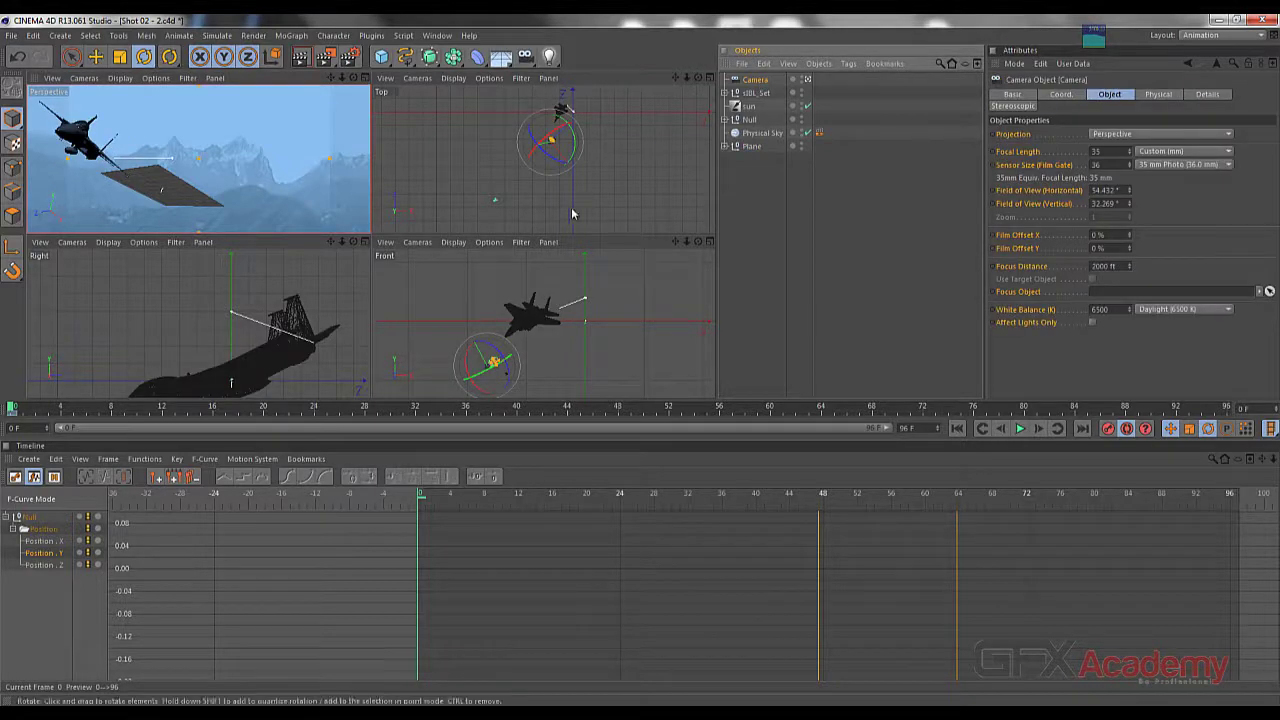
click(95, 57)
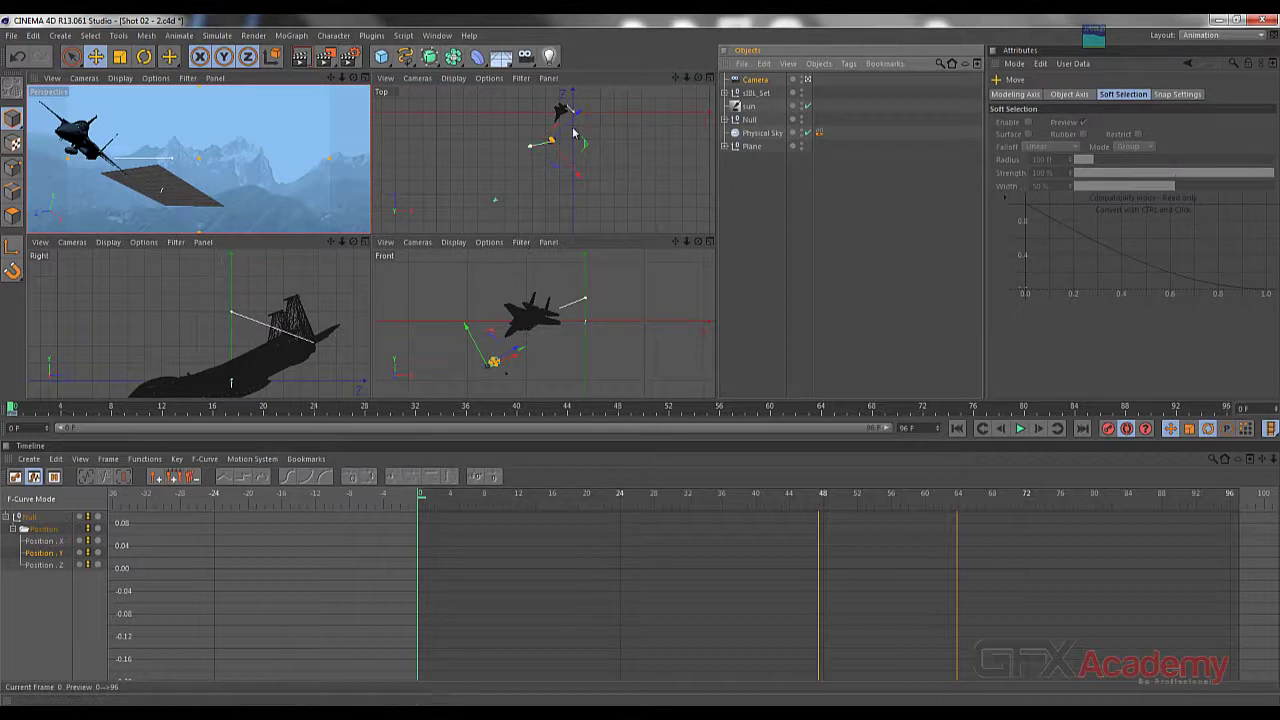
drag(573, 118, 552, 140)
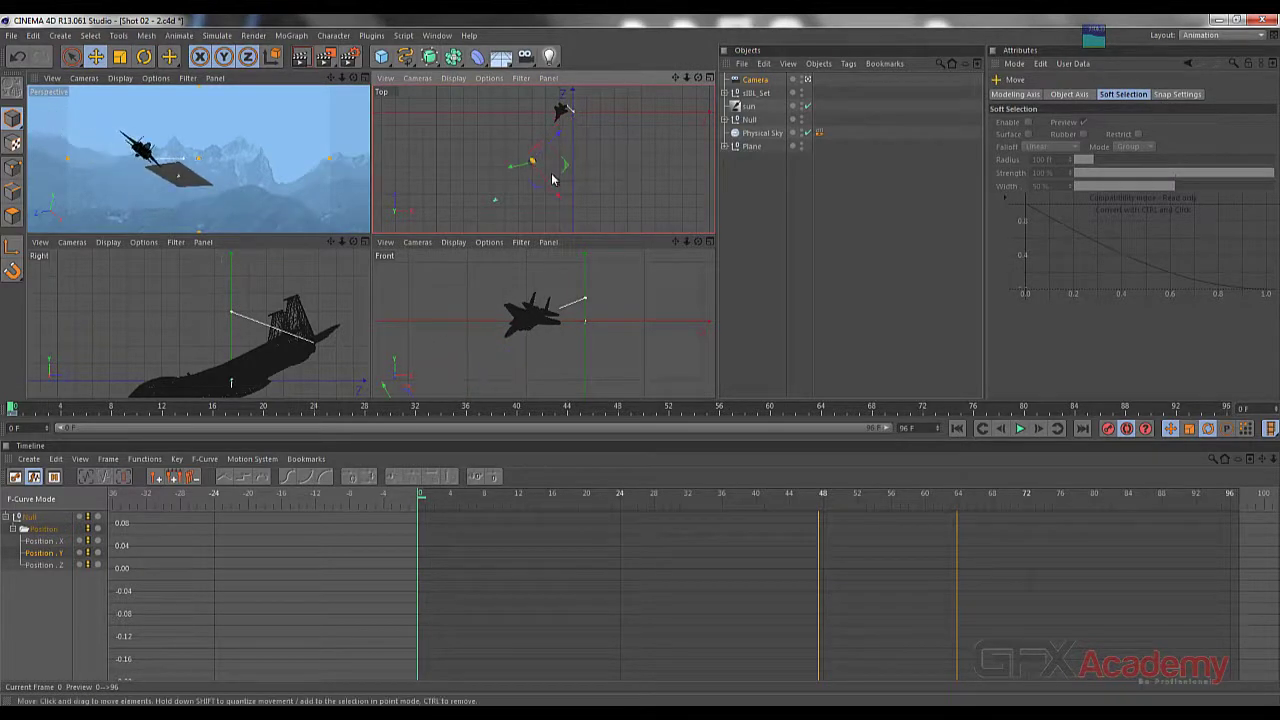
drag(558, 198, 552, 190)
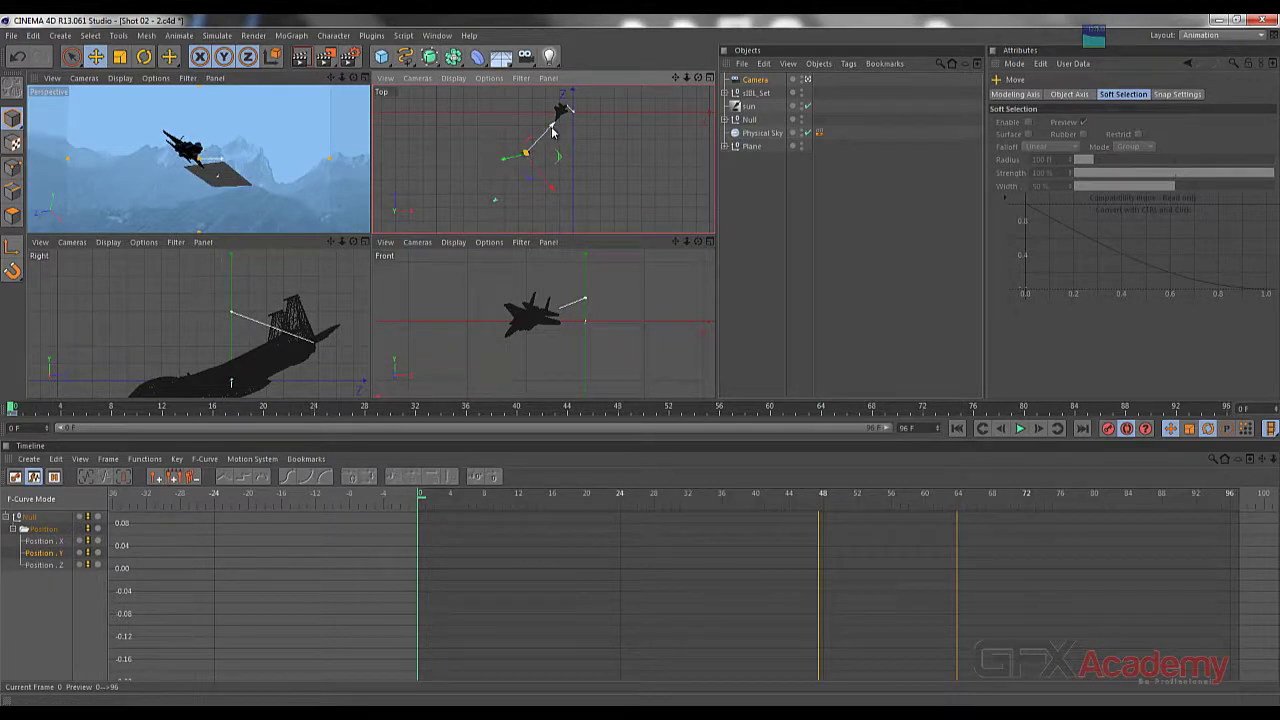
drag(552, 131, 538, 218)
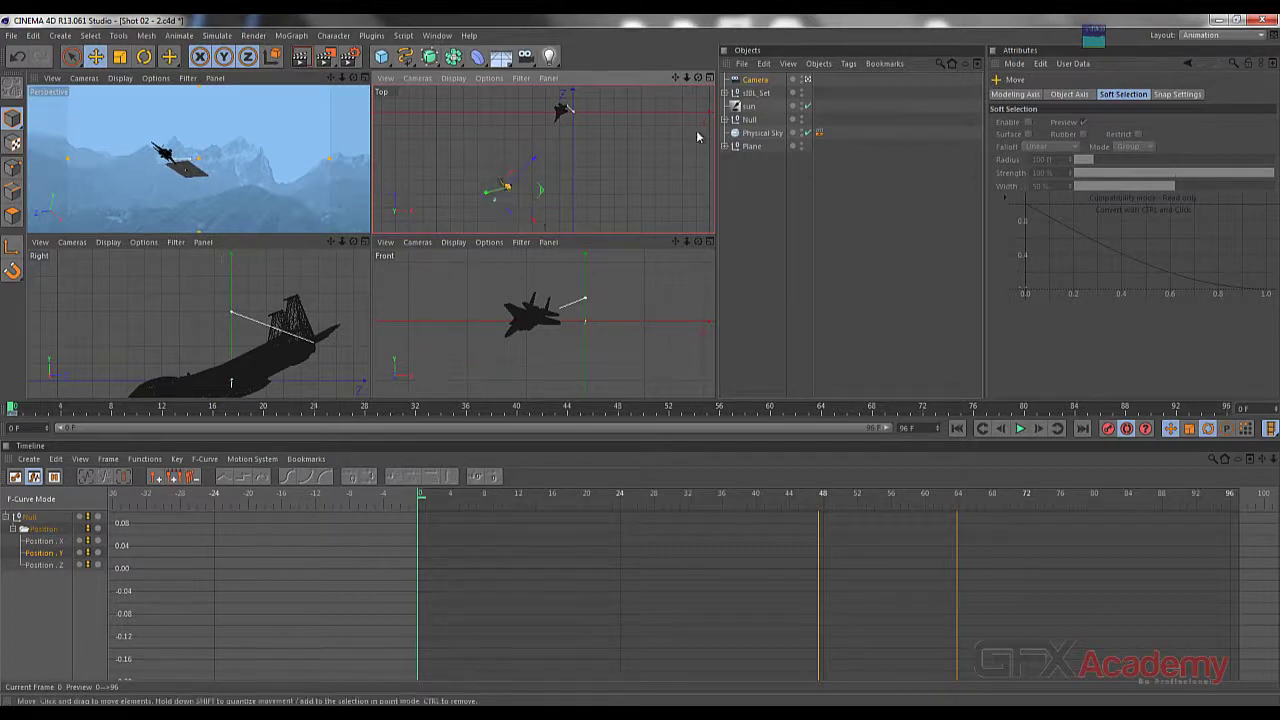
Select the Plane null and readjust its pitch so the jet's attitude suits the distant camera framing
click(751, 147)
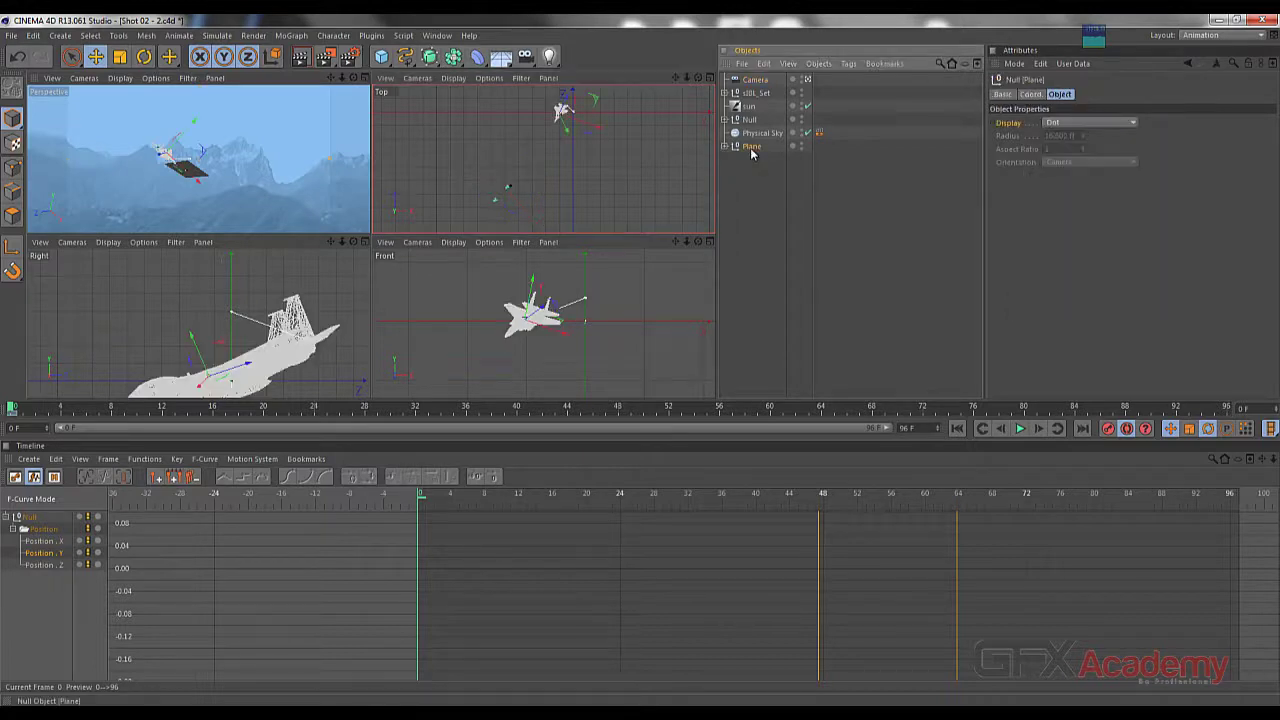
click(144, 57)
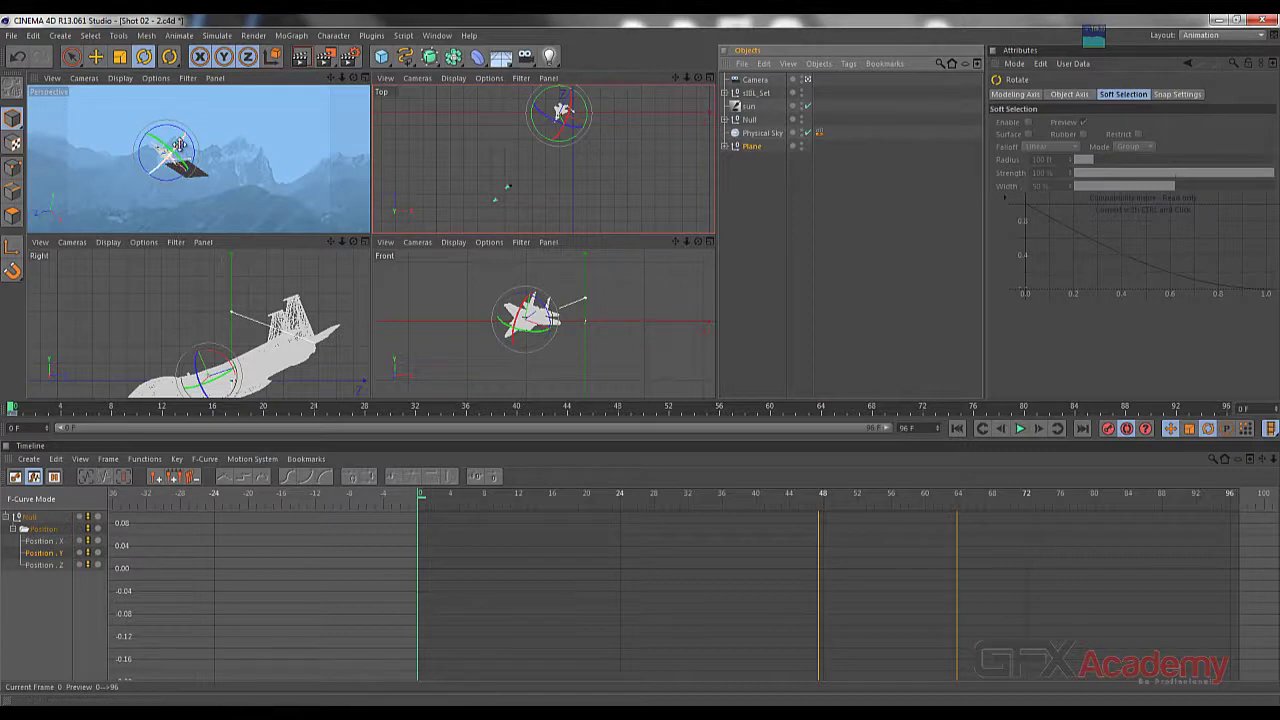
drag(180, 141, 180, 144)
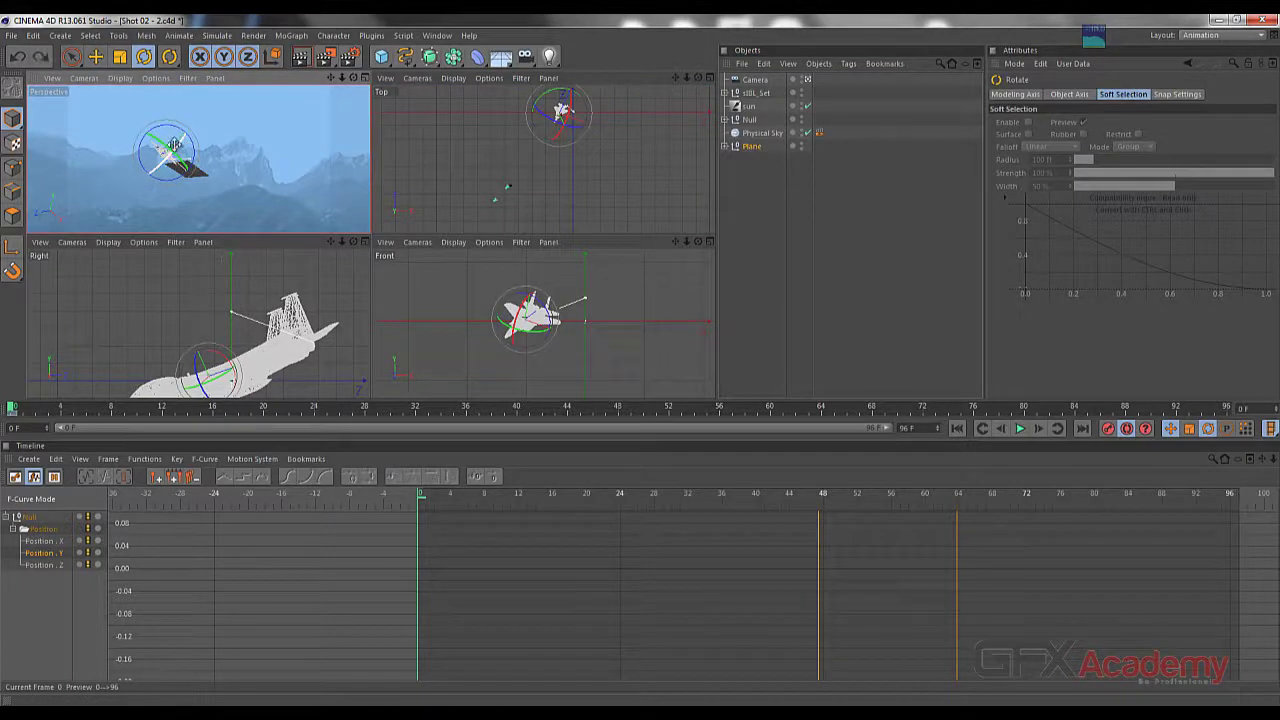
drag(161, 163, 156, 168)
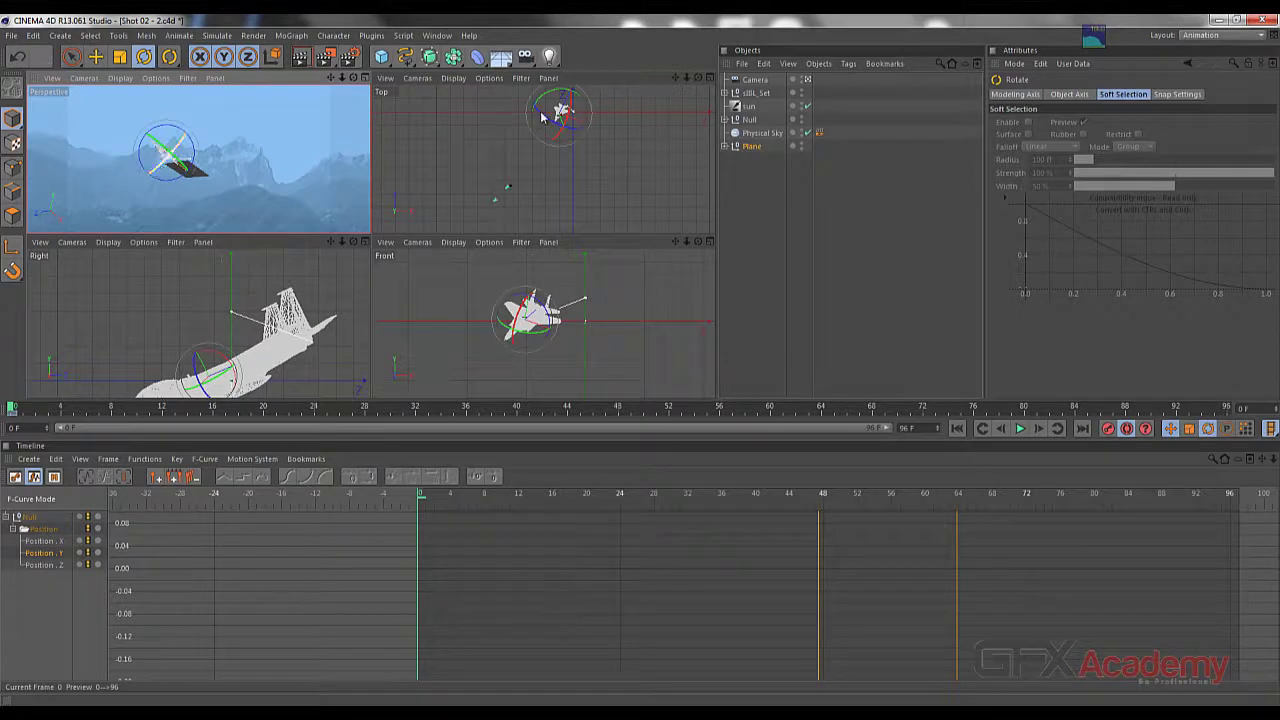
Check the Camera and Plane null against the shot02 reference clip and inspect the jet's framing in the enlarged Perspective view
click(766, 80)
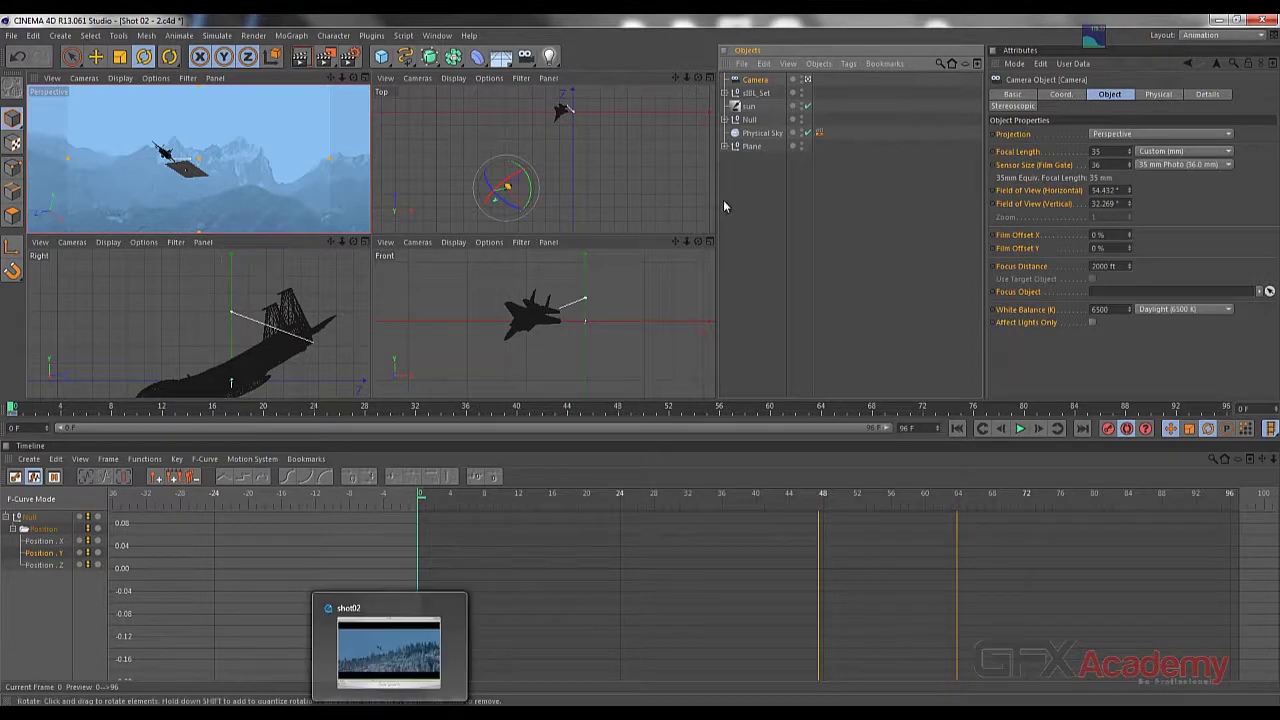
click(752, 147)
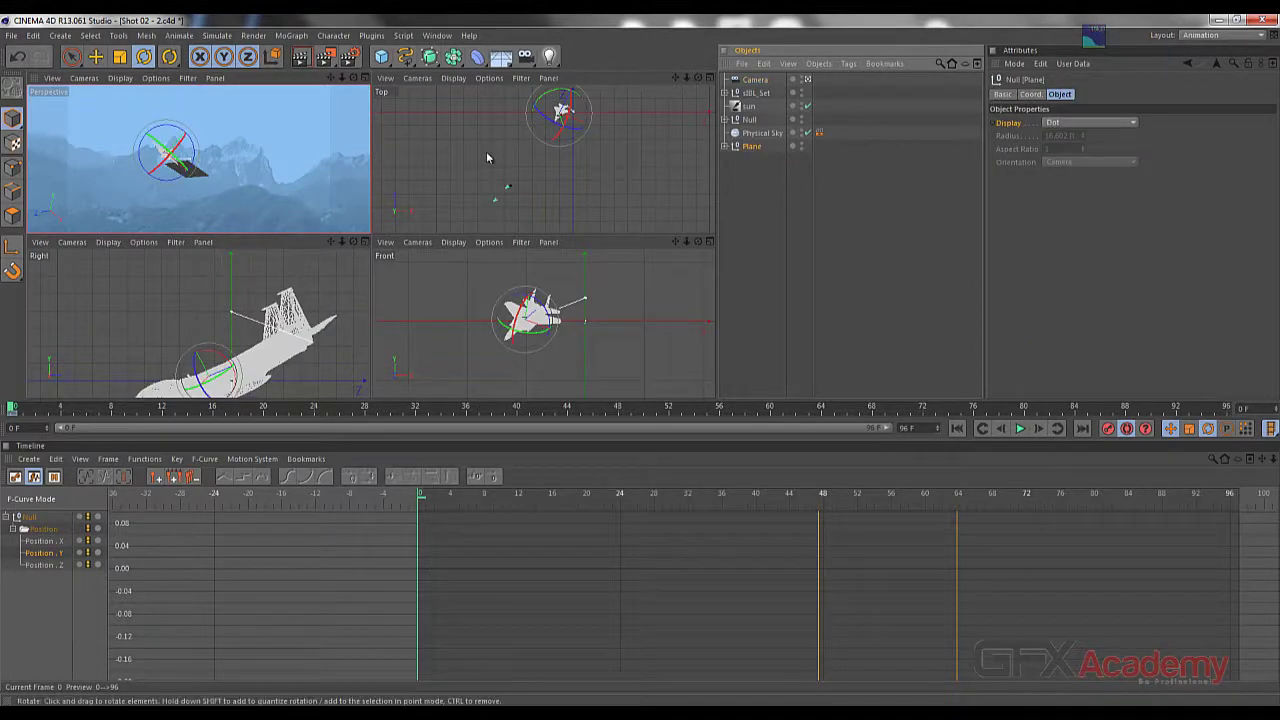
middle_click(334, 153)
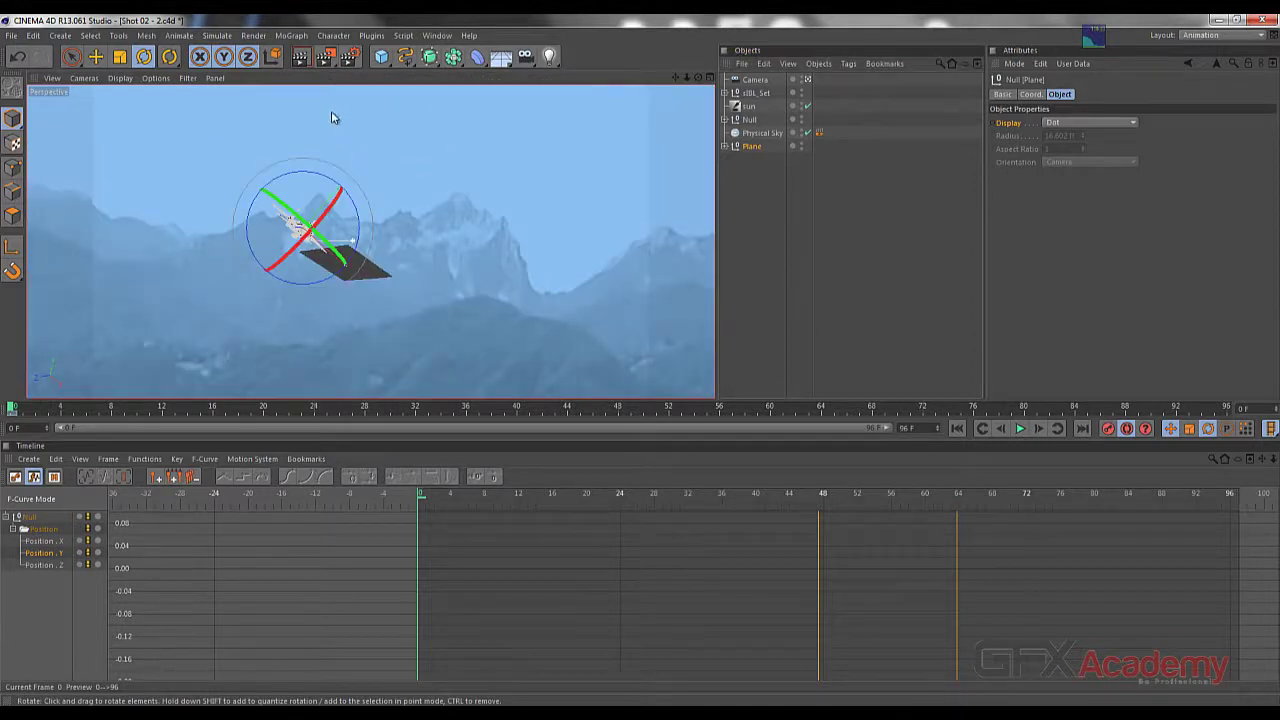
click(96, 57)
click(465, 174)
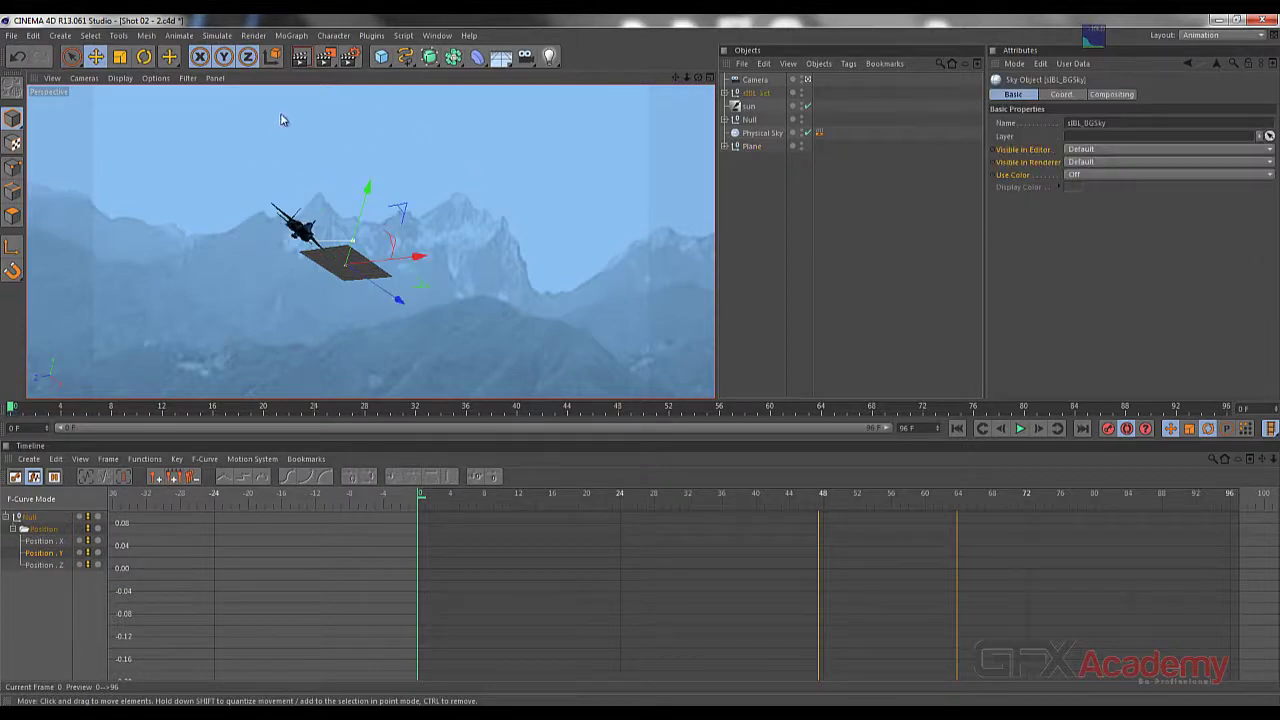
Render the Perspective view at frame 0 and compare the jet's attitude with the shot02 reference clip
key(ctrl+r)
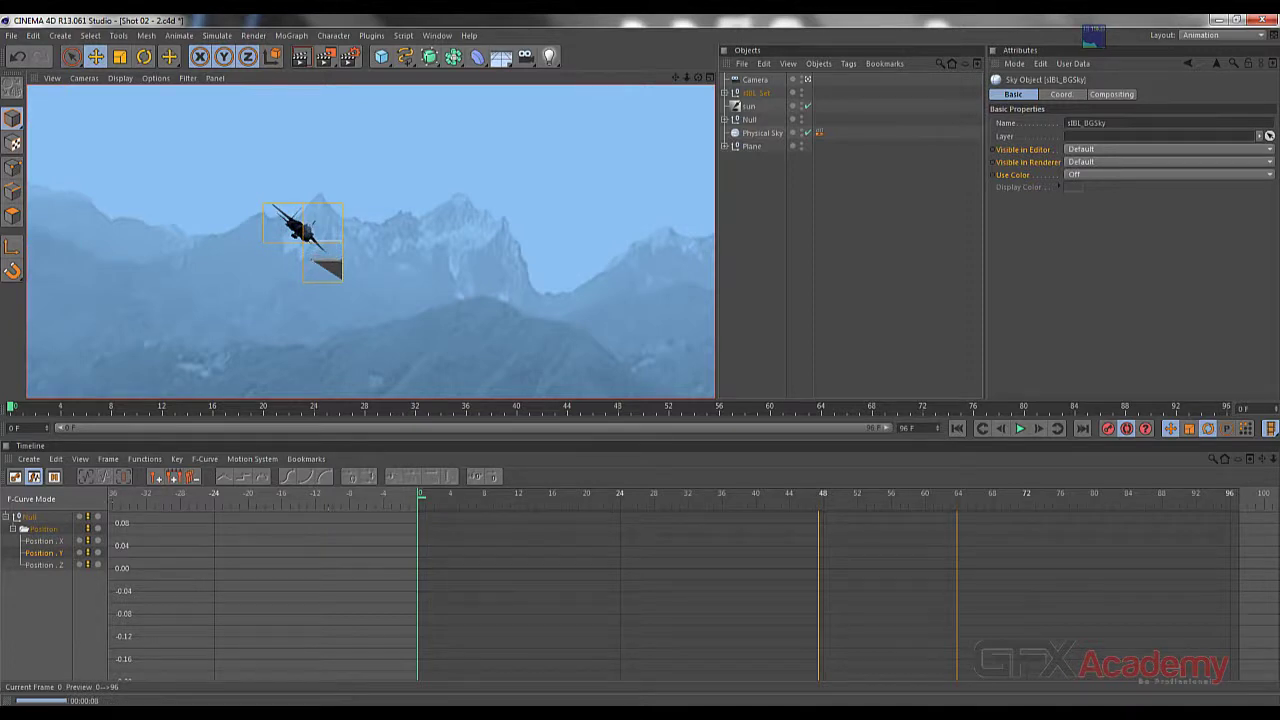
mouse_move(388, 714)
click(388, 658)
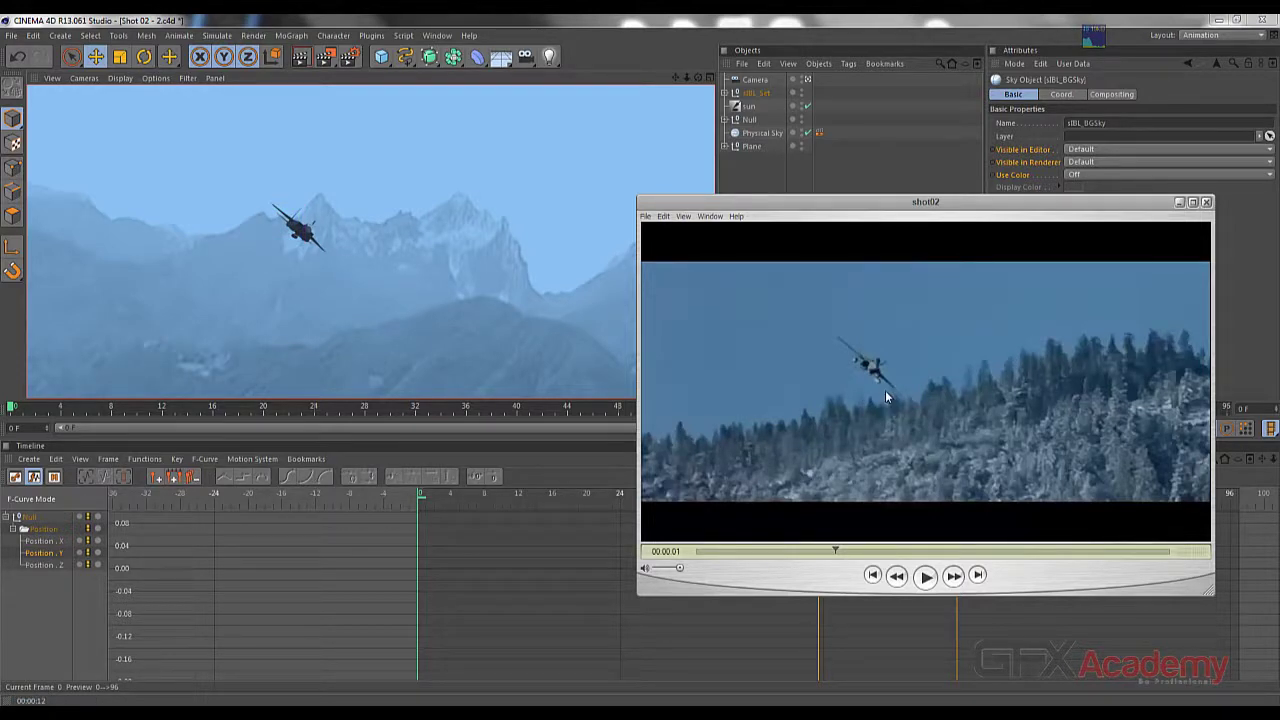
Rotate the Plane null slightly about its bank axis at frame 0 so the jet rolls like the reference
click(1178, 203)
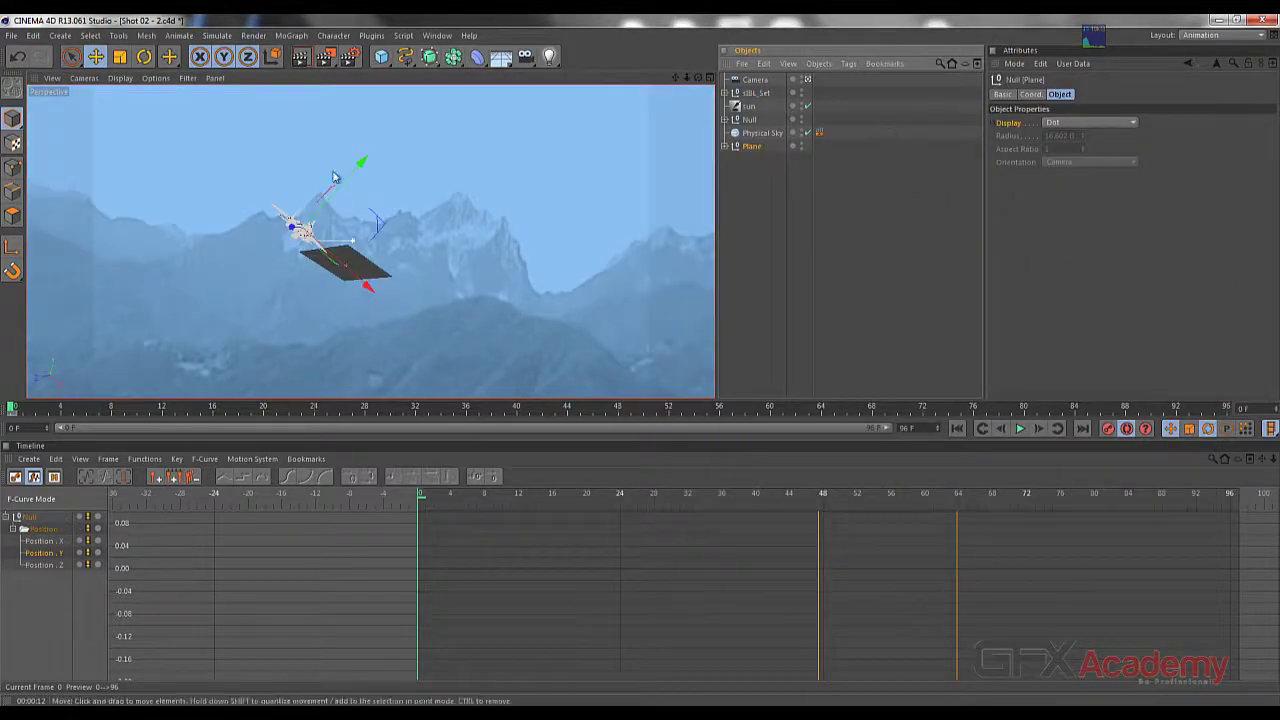
key(r)
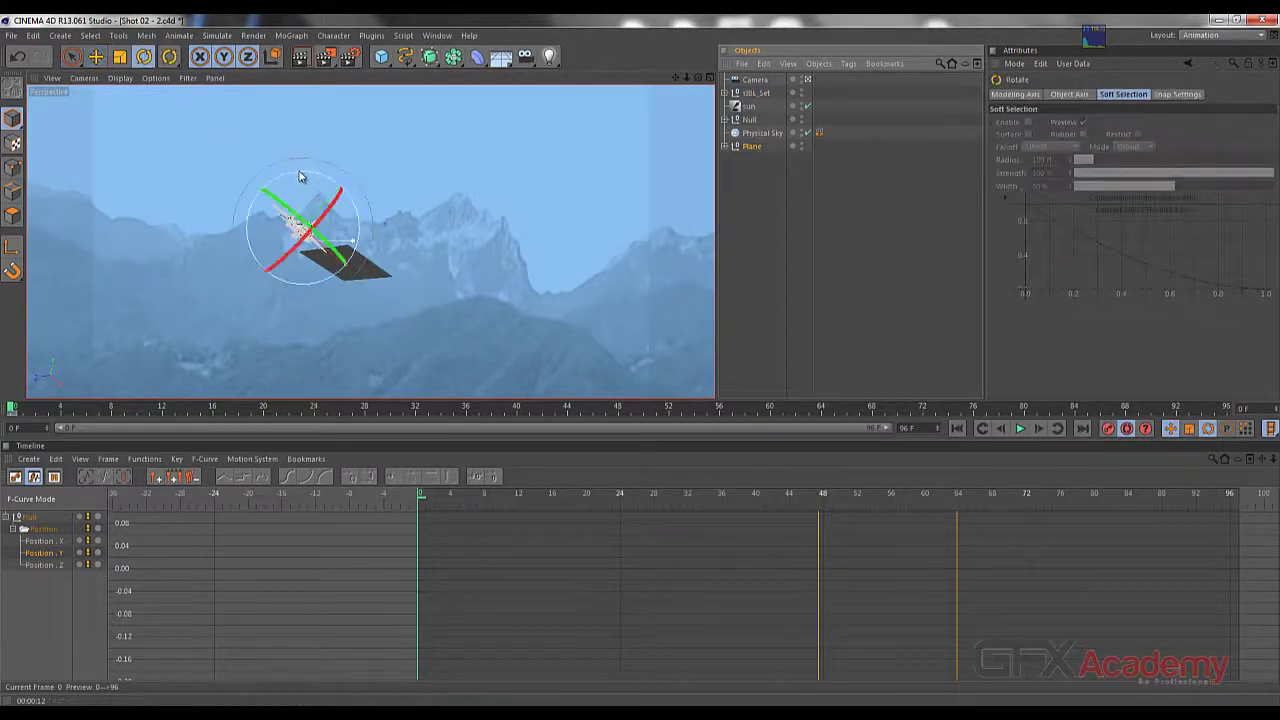
drag(298, 176, 332, 207)
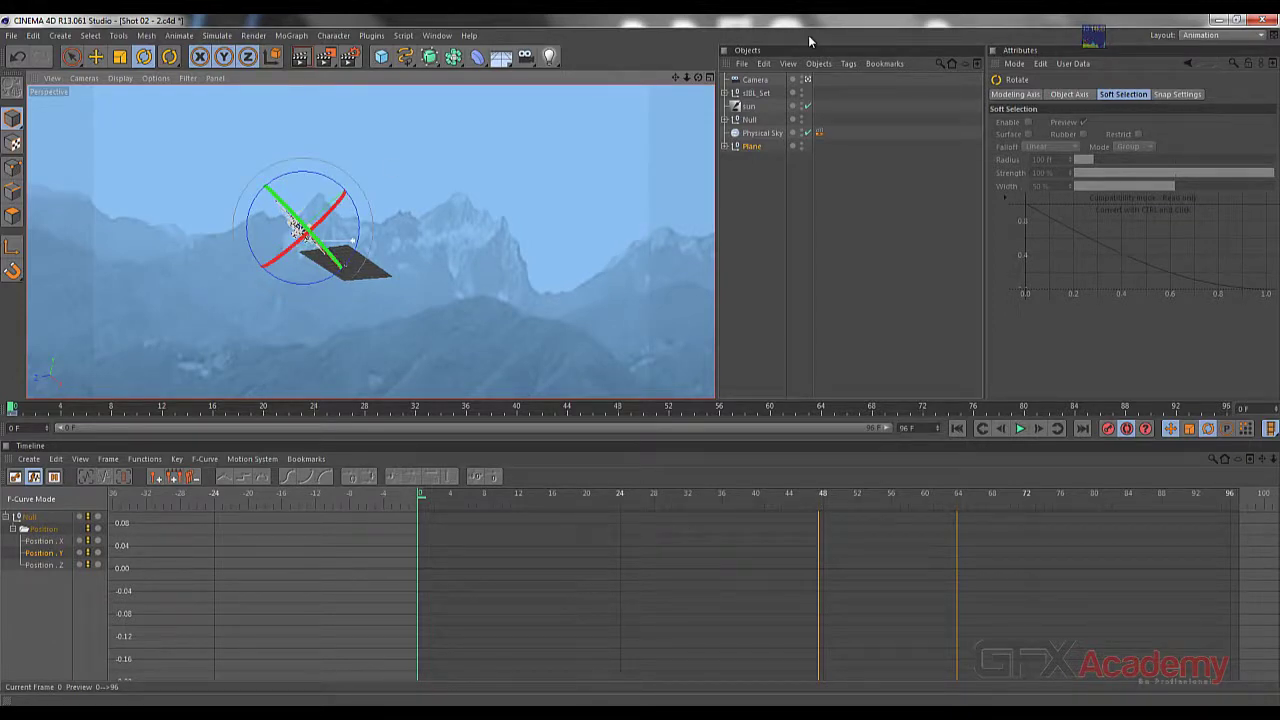
Play and scrub the shot02 reference clip through to its end to study how the jet's bank and framing change
click(398, 712)
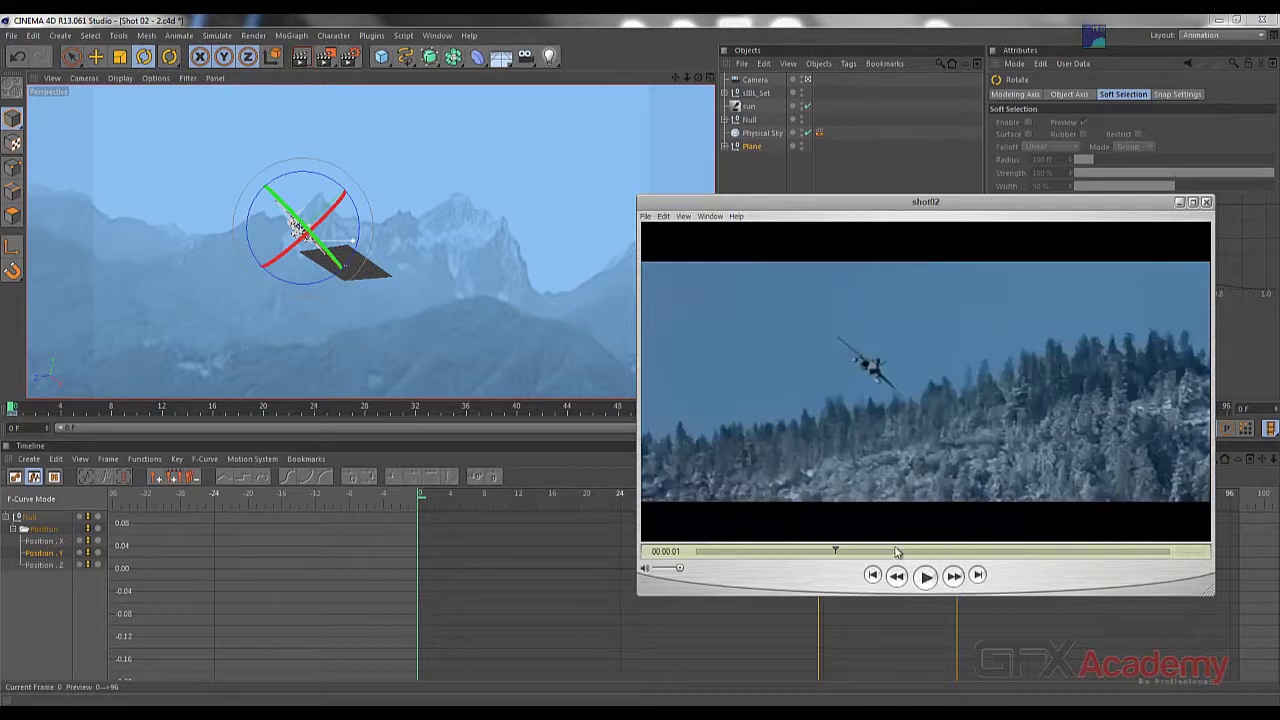
click(926, 577)
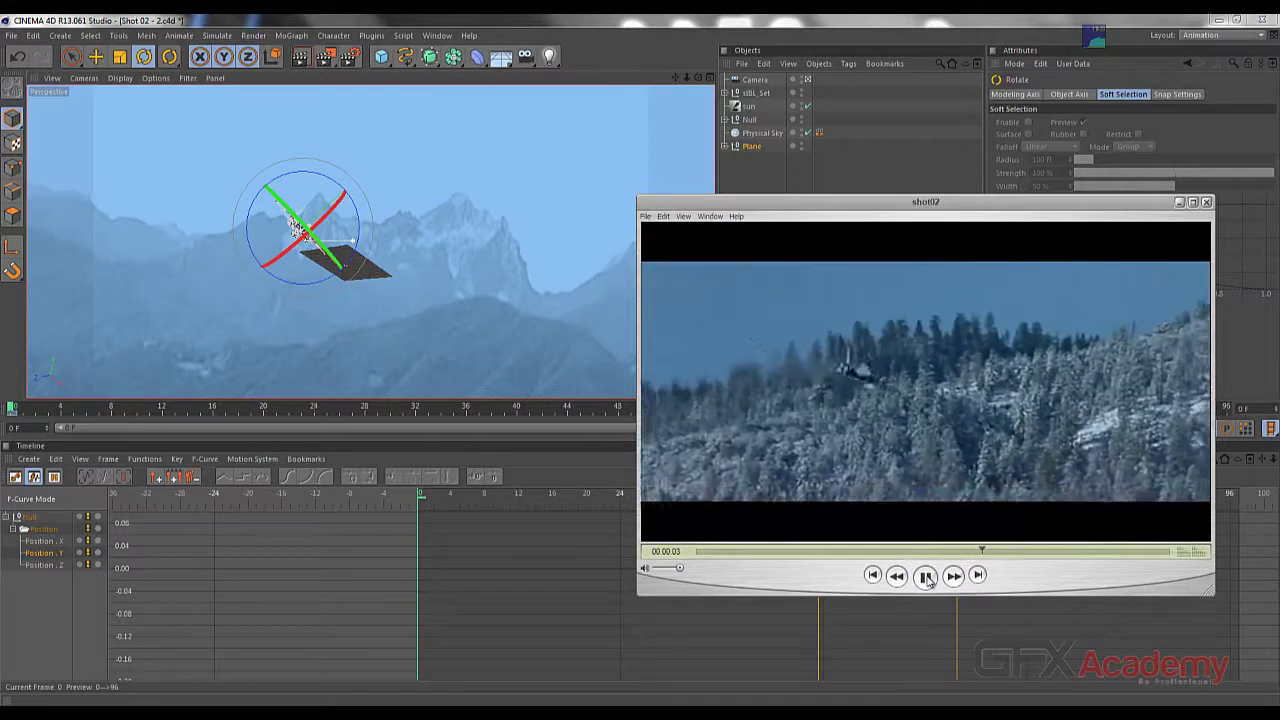
click(926, 577)
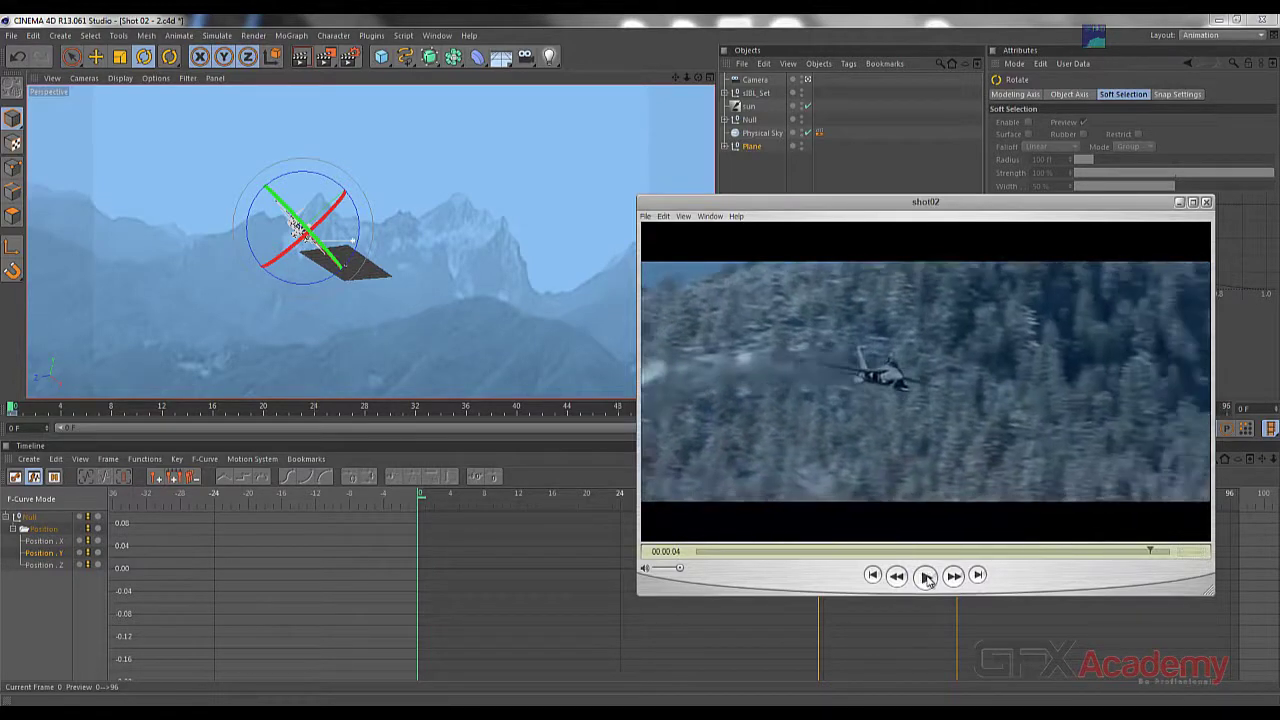
click(1128, 551)
click(888, 553)
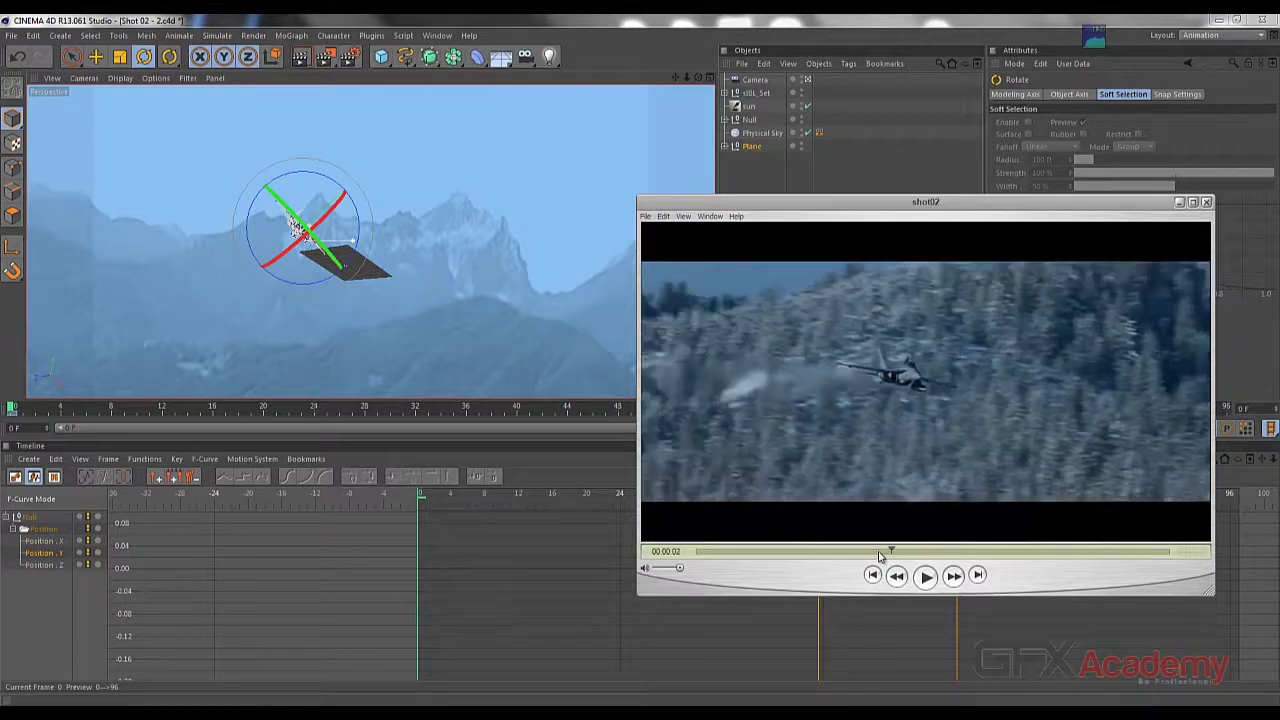
mouse_move(869, 553)
mouse_down()
mouse_move(854, 553)
mouse_move(1093, 552)
mouse_up()
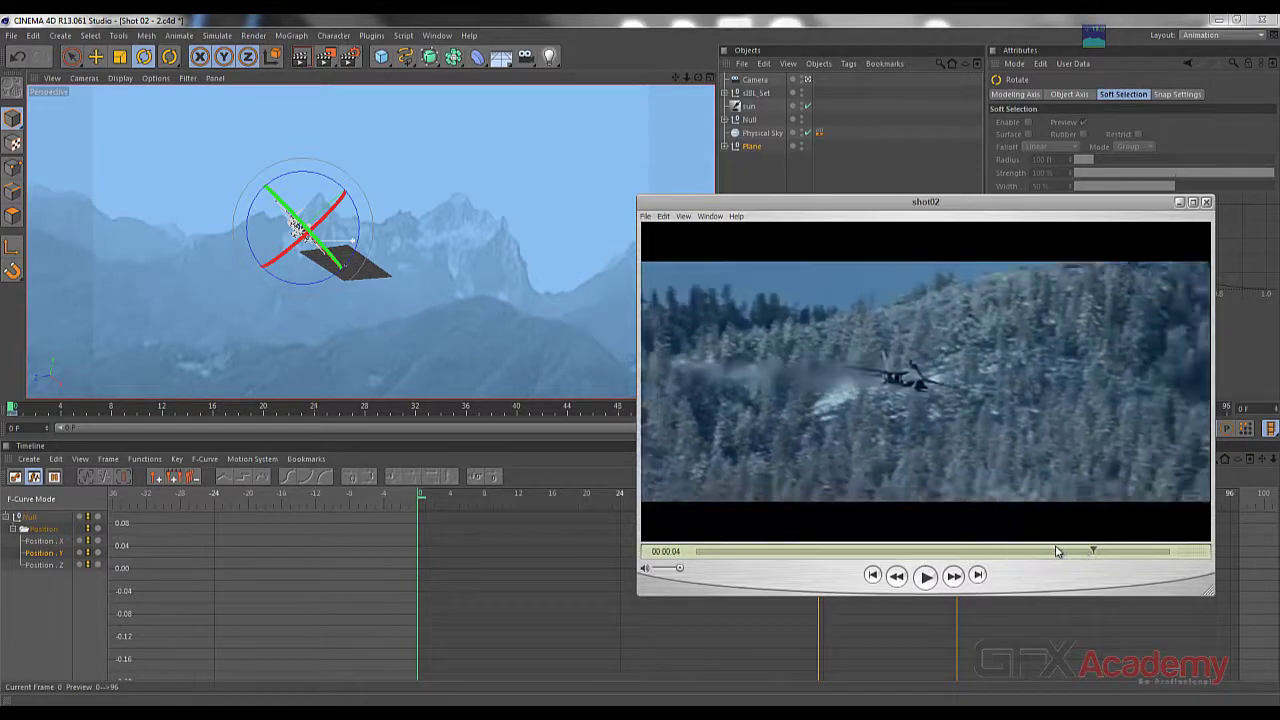
click(1050, 552)
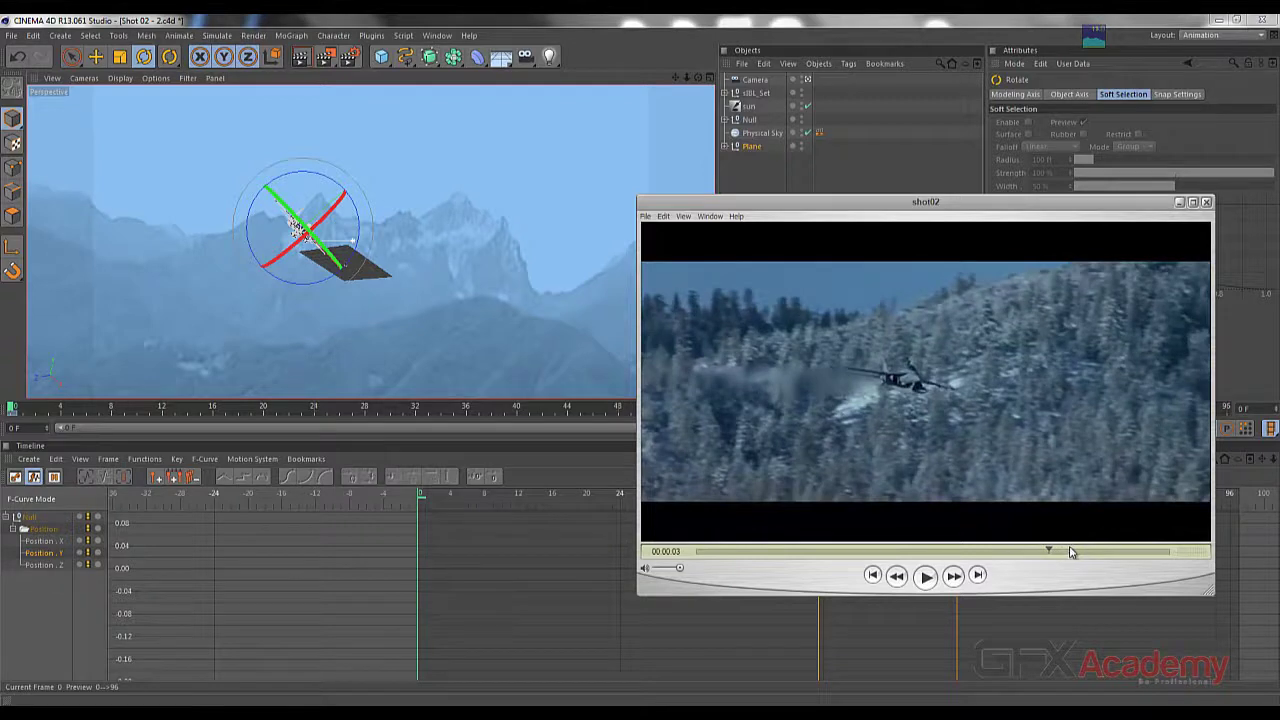
click(1070, 552)
mouse_move(1070, 553)
mouse_down()
mouse_move(1150, 550)
mouse_move(1019, 555)
mouse_move(1168, 556)
mouse_up()
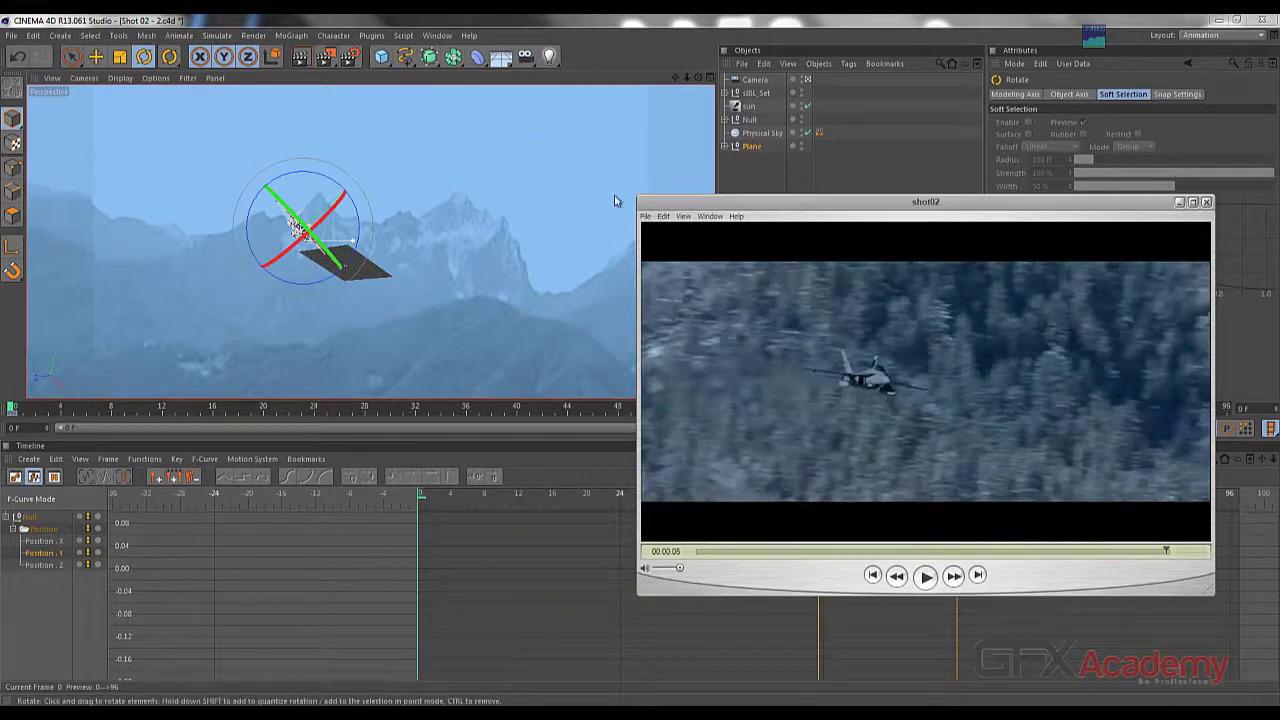
click(1180, 203)
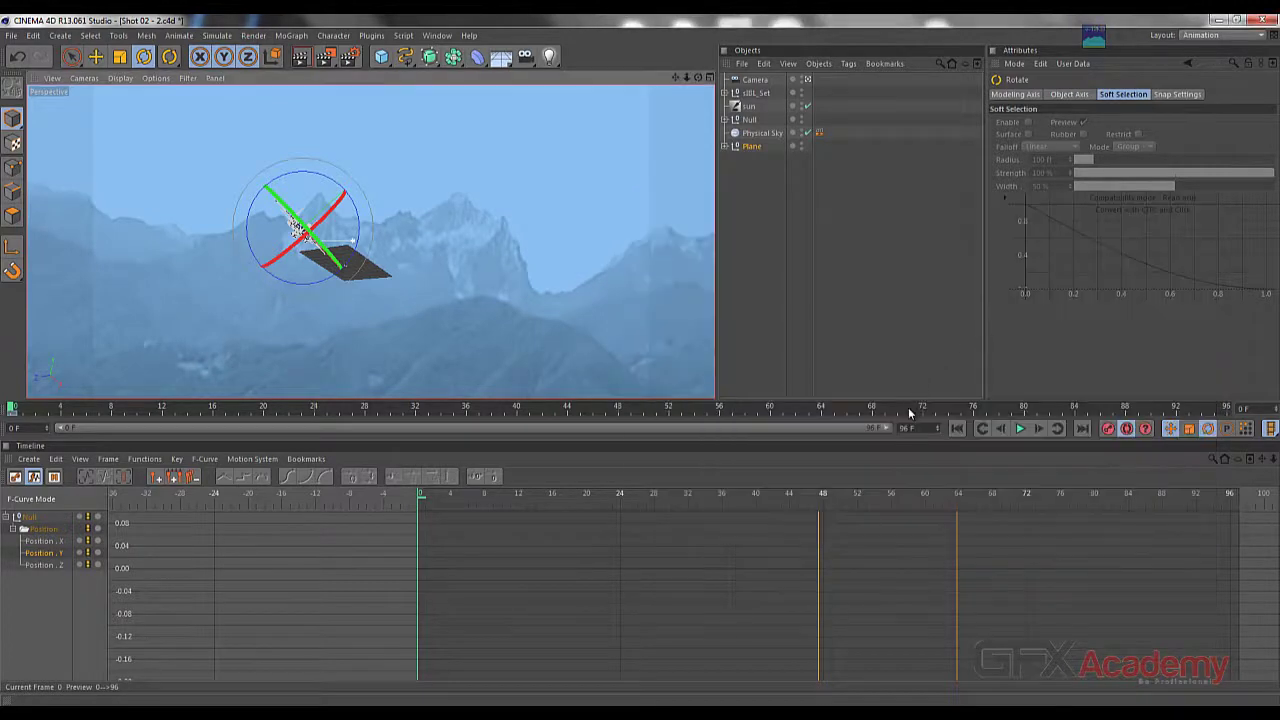
Roll the Plane null at frame 96 so the jet's wings sit closer to level, and scrub back through the motion
drag(910, 412, 1227, 410)
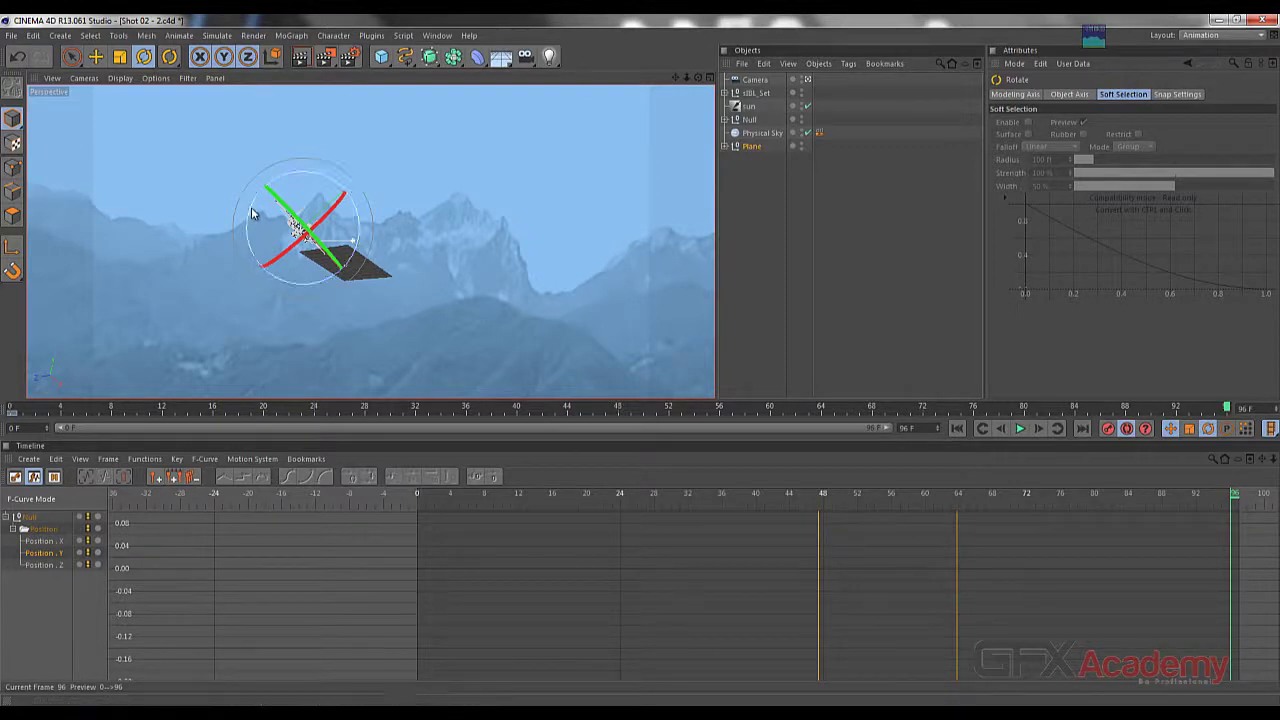
drag(253, 212, 251, 240)
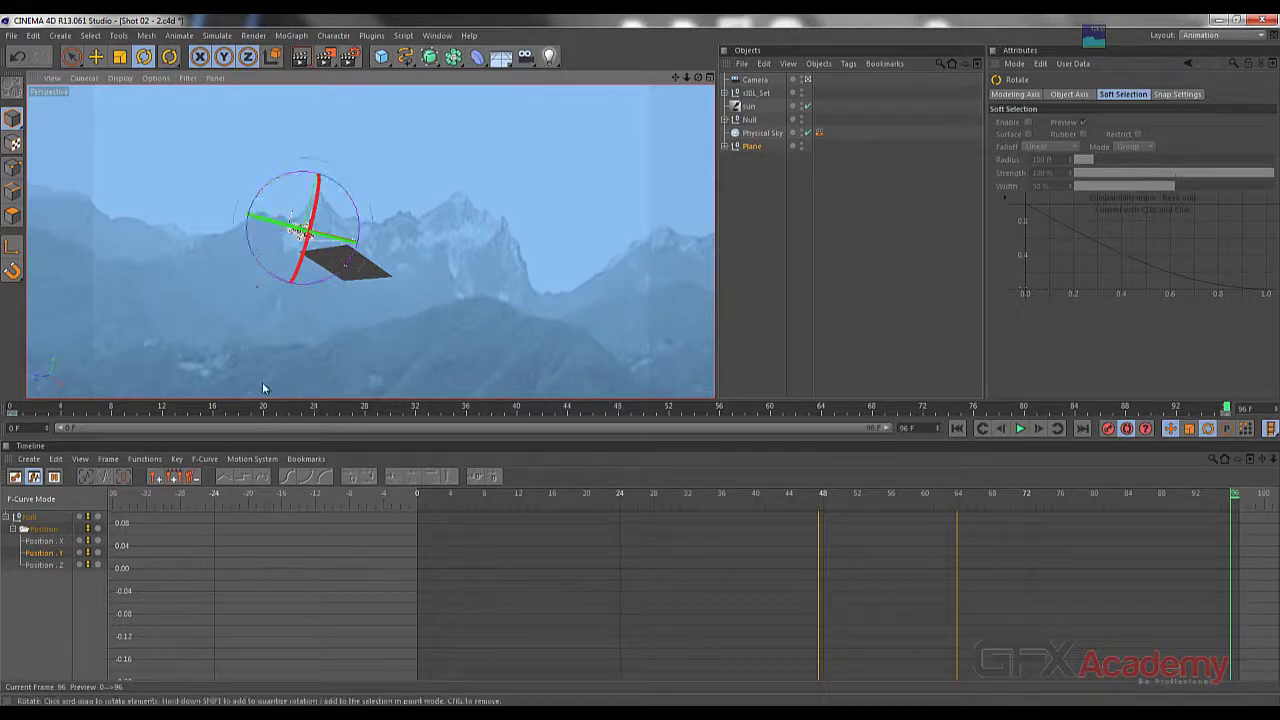
drag(266, 410, 632, 412)
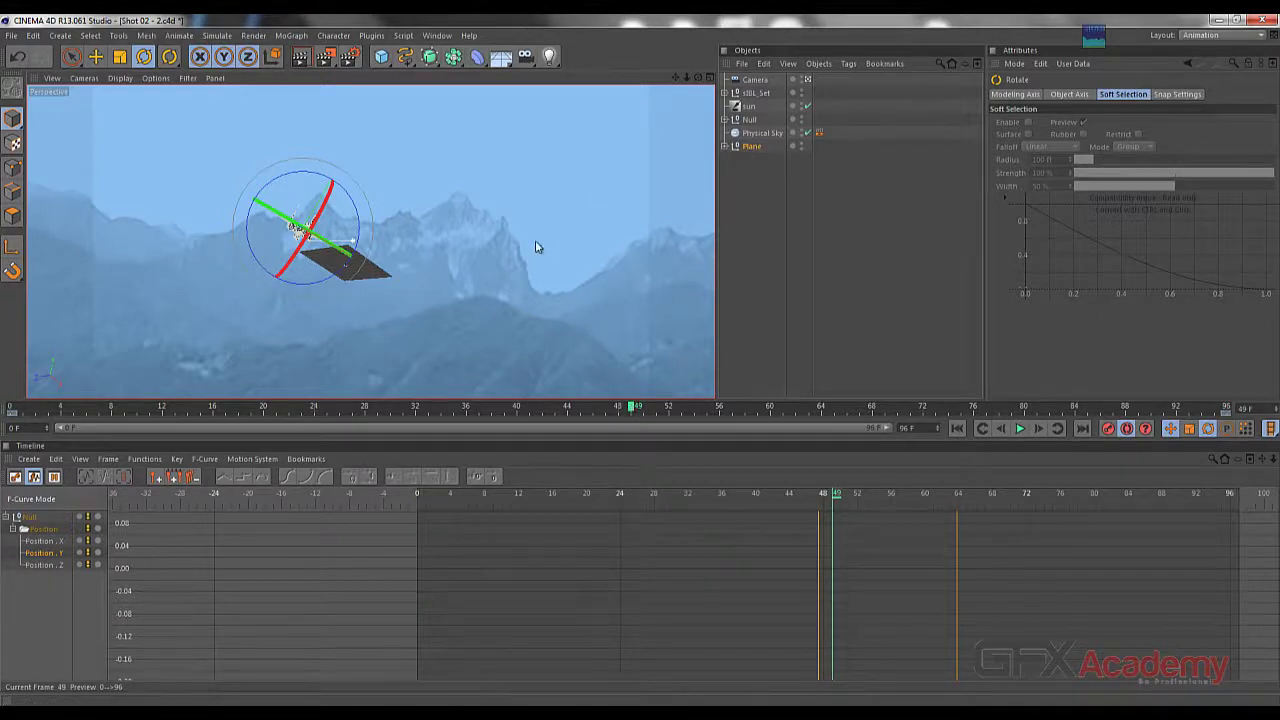
Compare frame 96 with the clip's last frame and move the Camera closer to the jet in the Top view
click(756, 80)
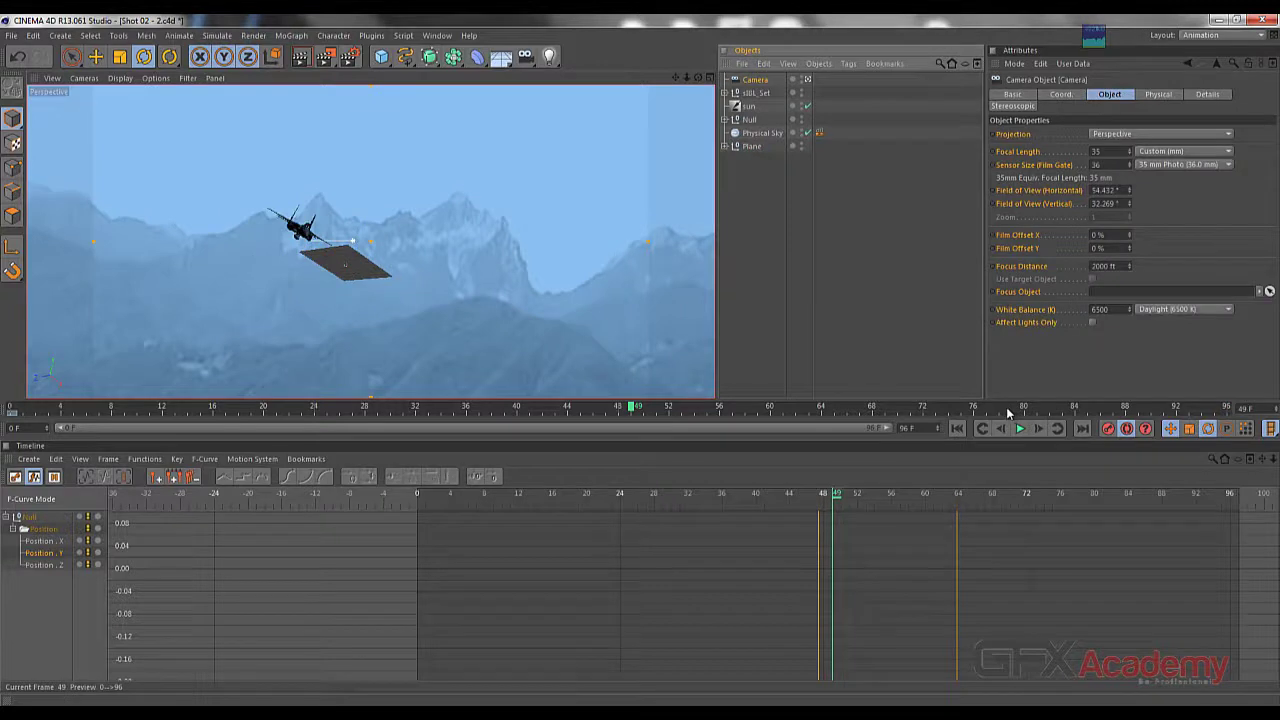
drag(992, 413, 1240, 409)
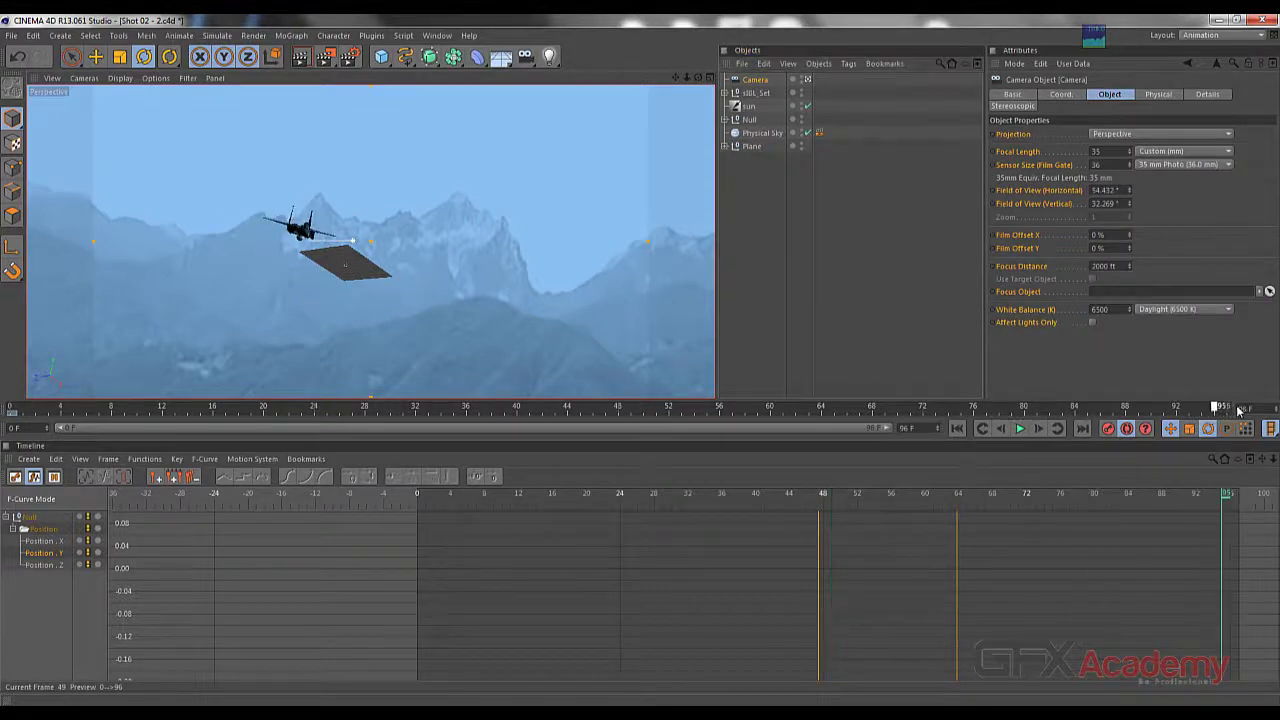
key(alt+Tab)
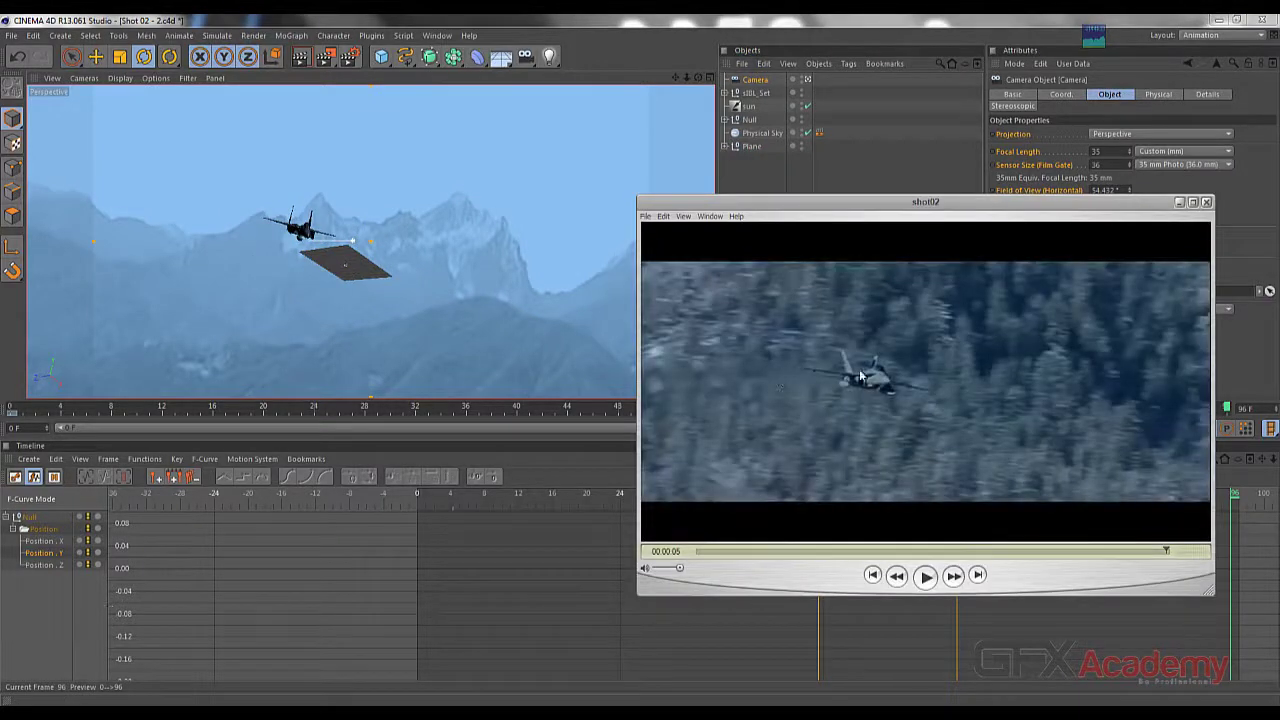
click(1179, 203)
middle_click(480, 214)
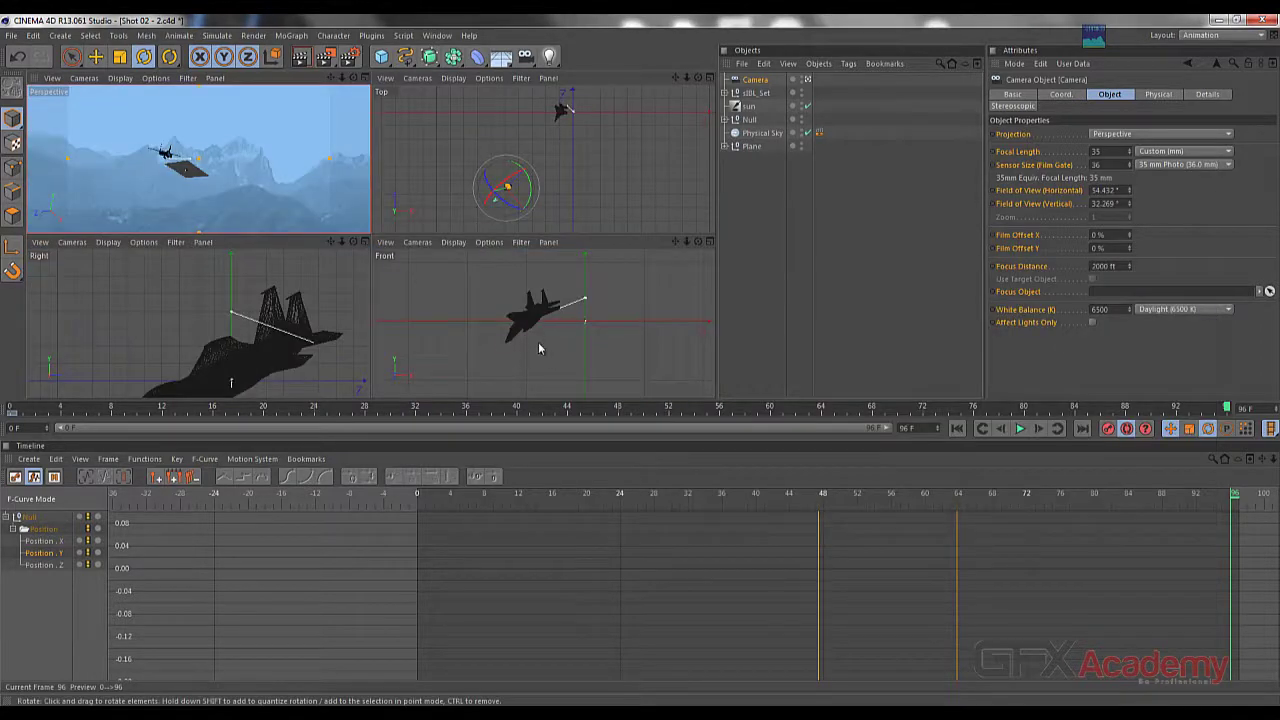
click(95, 56)
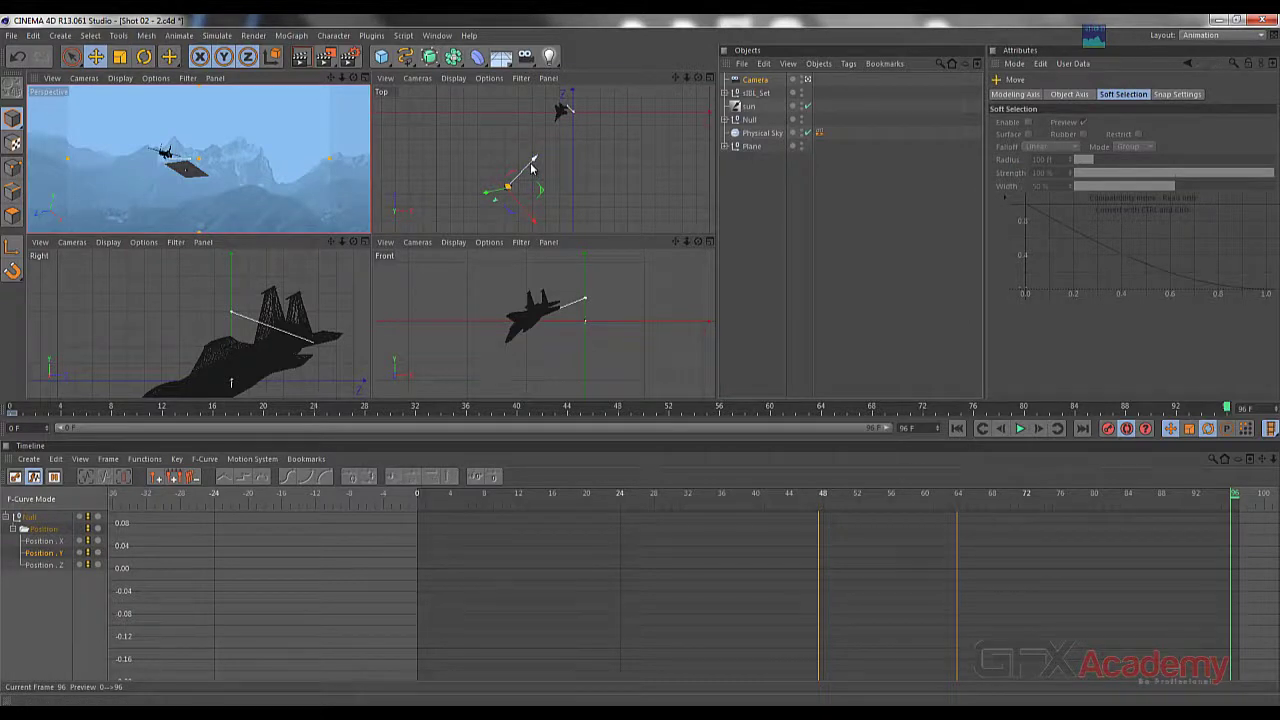
drag(531, 168, 536, 231)
Refine the Camera's position towards the jet at frame 96 in the Top view, using the shot02 clip as reference
key(alt+Tab)
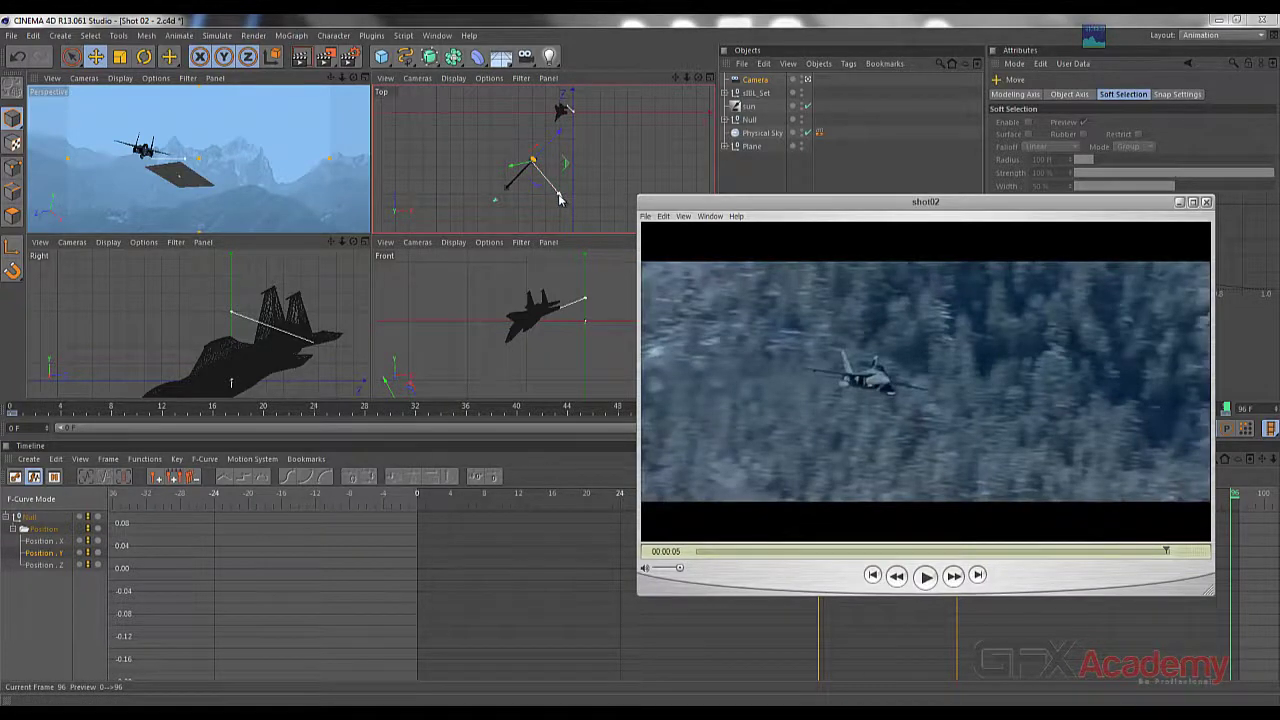
drag(560, 199, 559, 193)
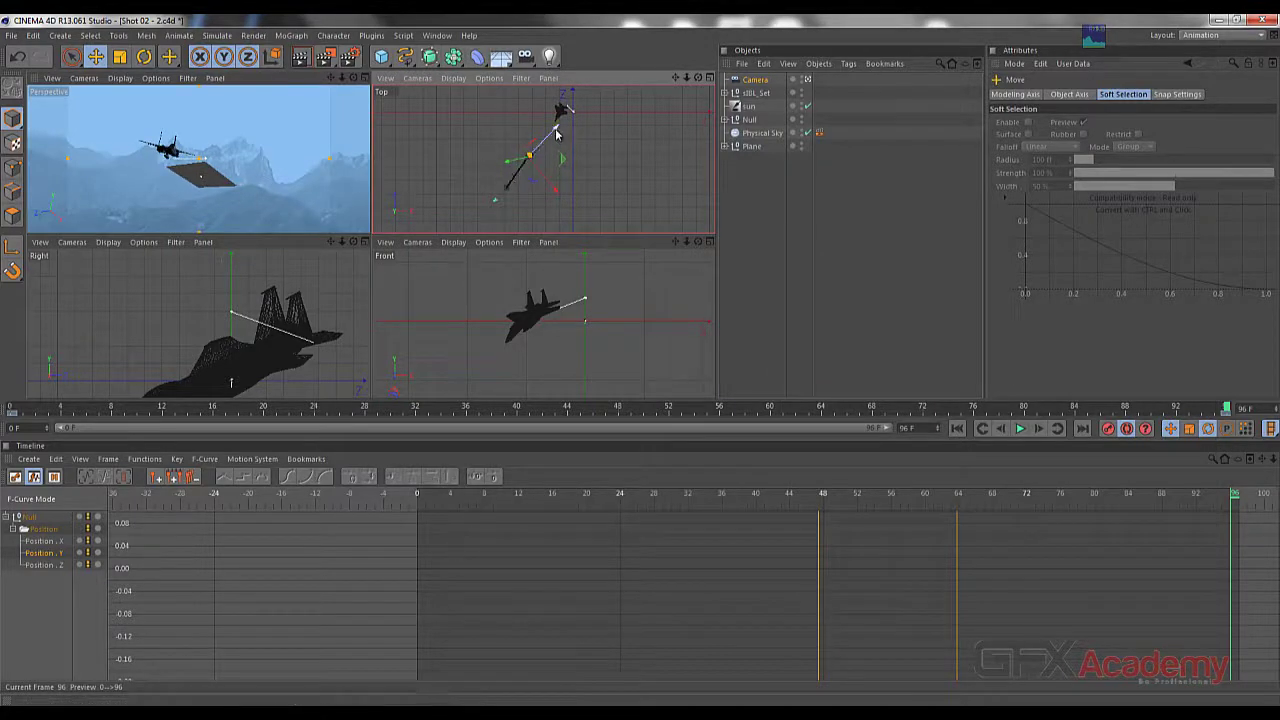
drag(556, 134, 556, 130)
key(alt+Tab)
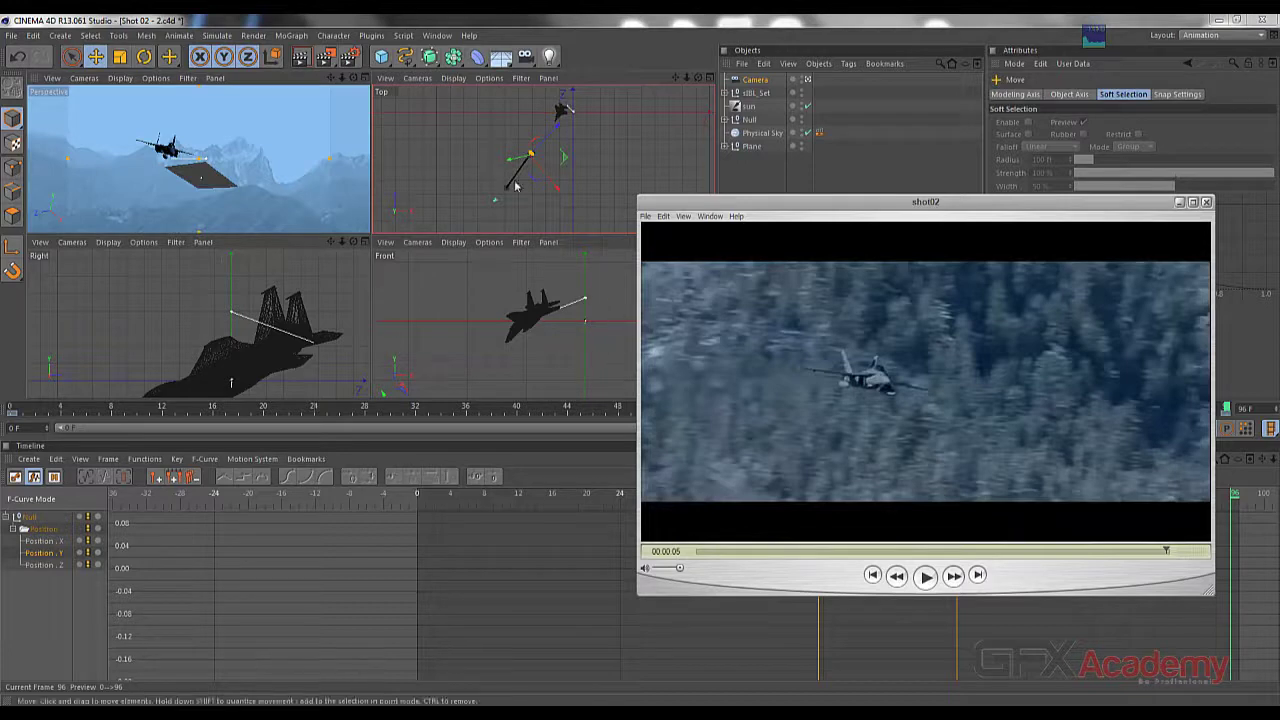
drag(559, 128, 568, 120)
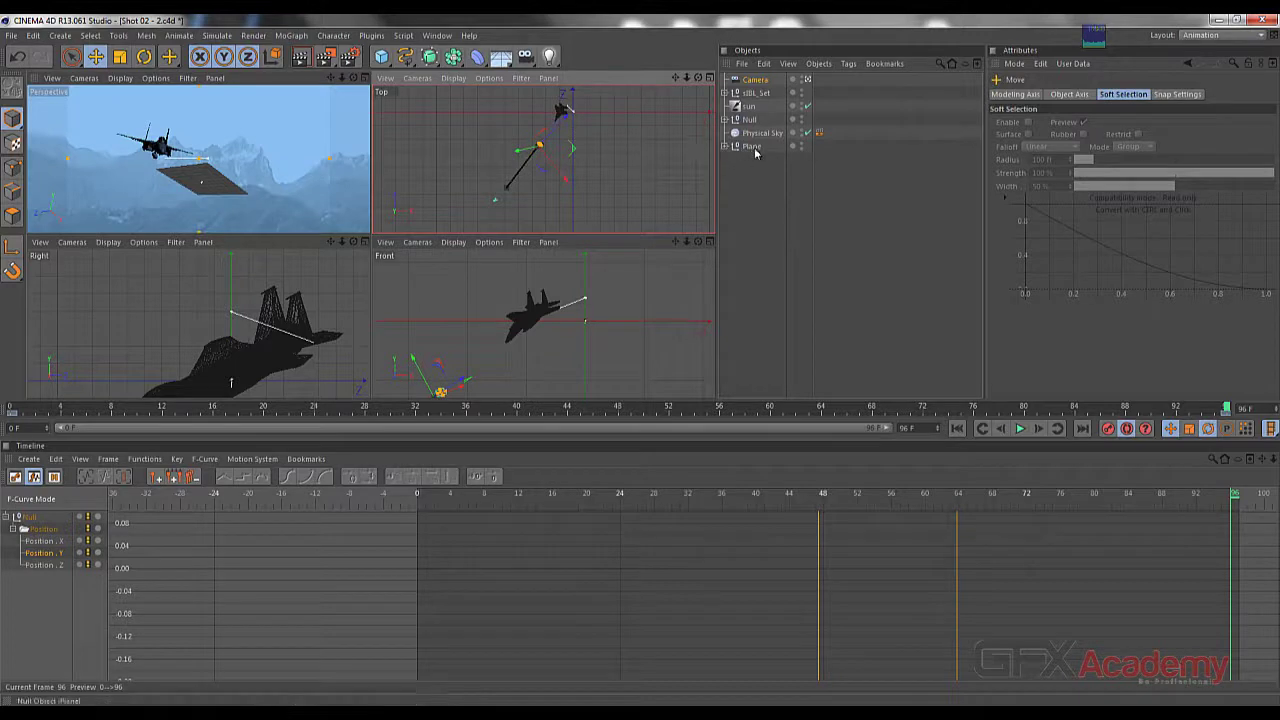
Select the Plane null and rotate it slightly at frame 96 to match the jet's attitude in the reference clip
click(752, 147)
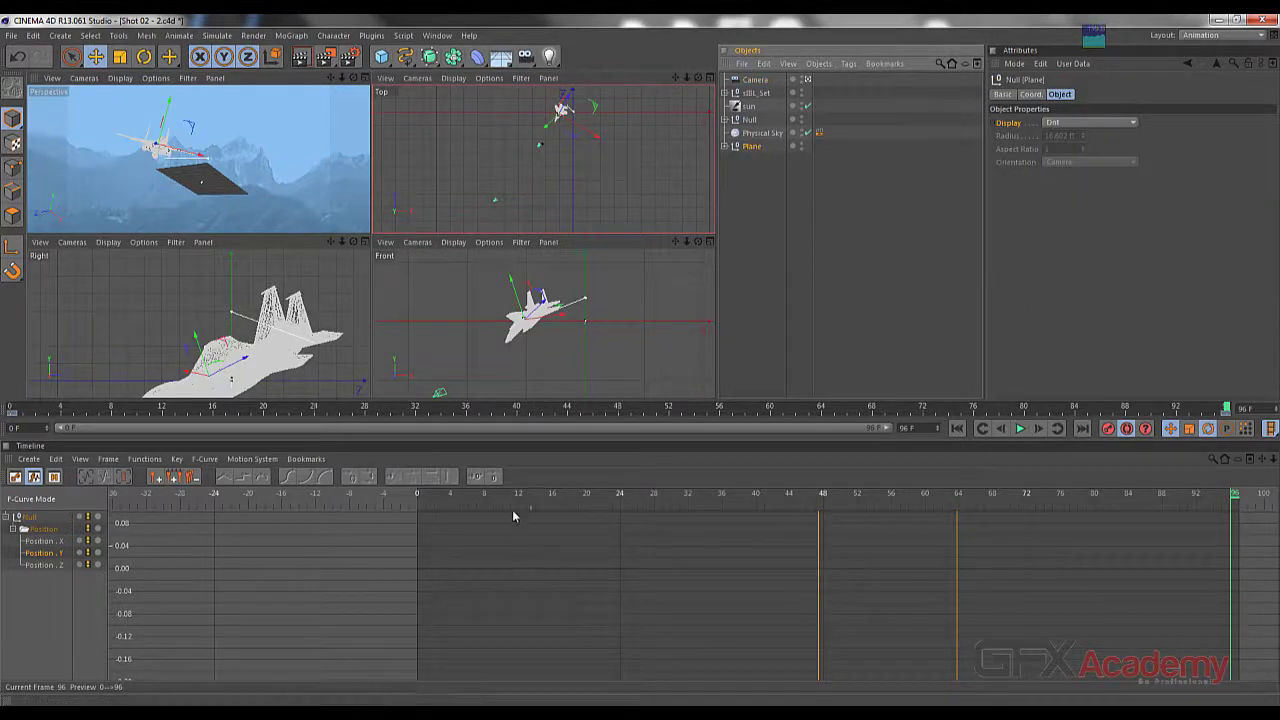
key(alt+Tab)
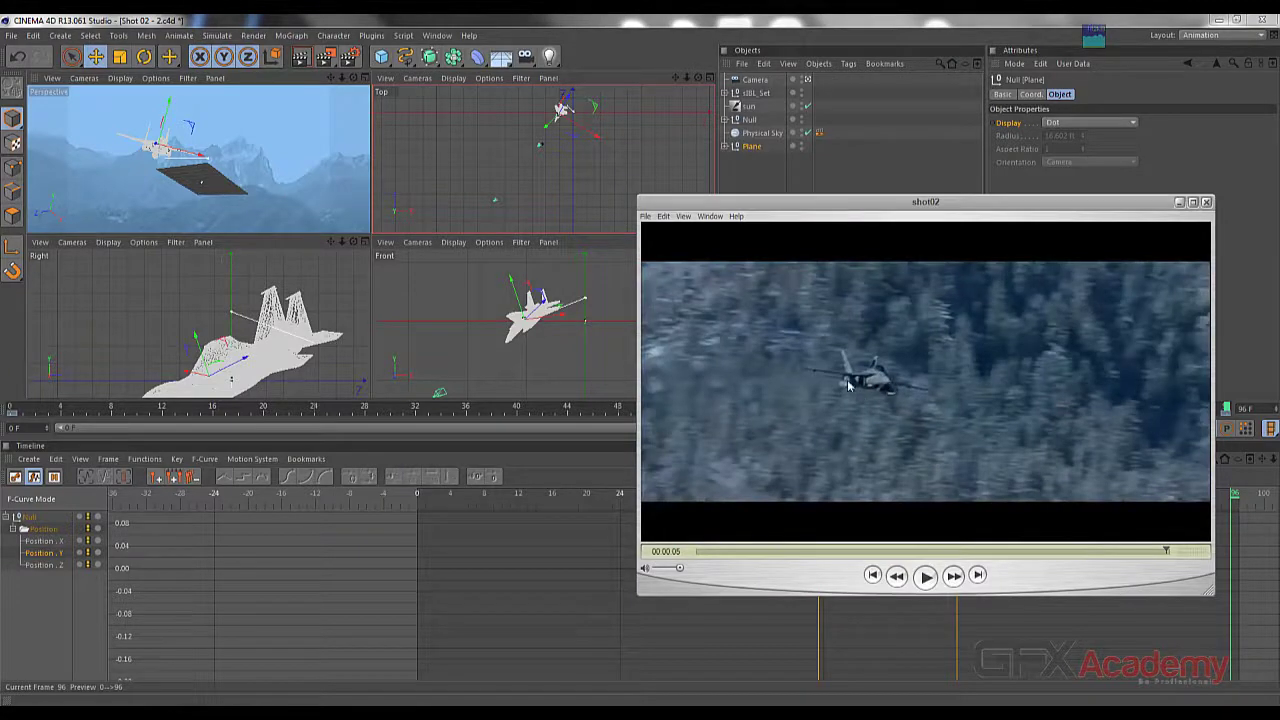
click(147, 59)
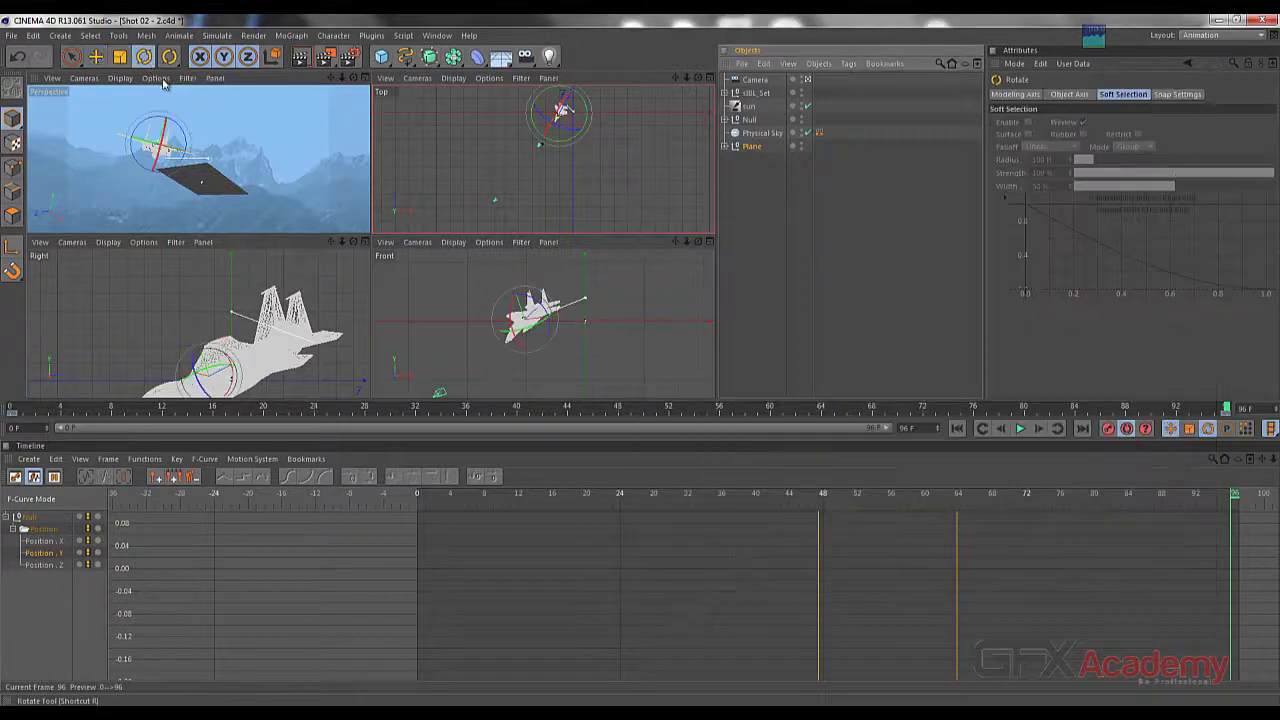
drag(165, 133, 157, 141)
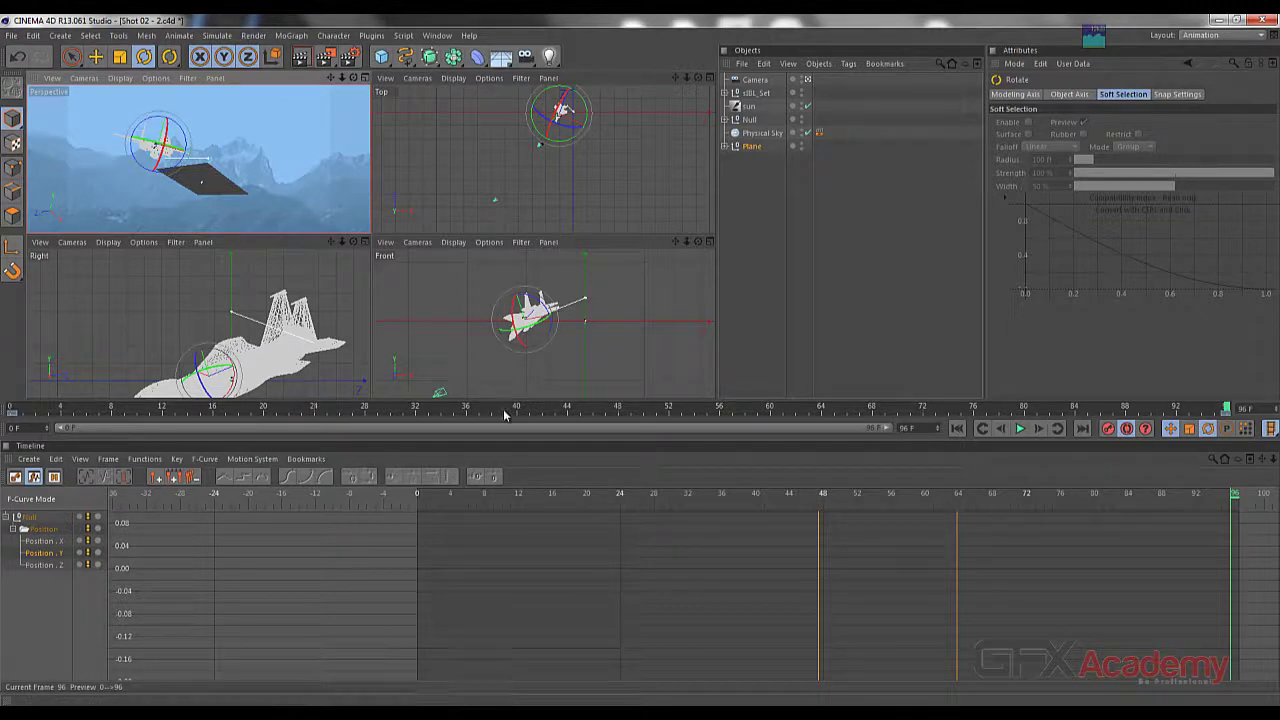
Return to frame 0 and rotate the Plane null slightly to refine the jet's starting attitude
drag(505, 410, 17, 425)
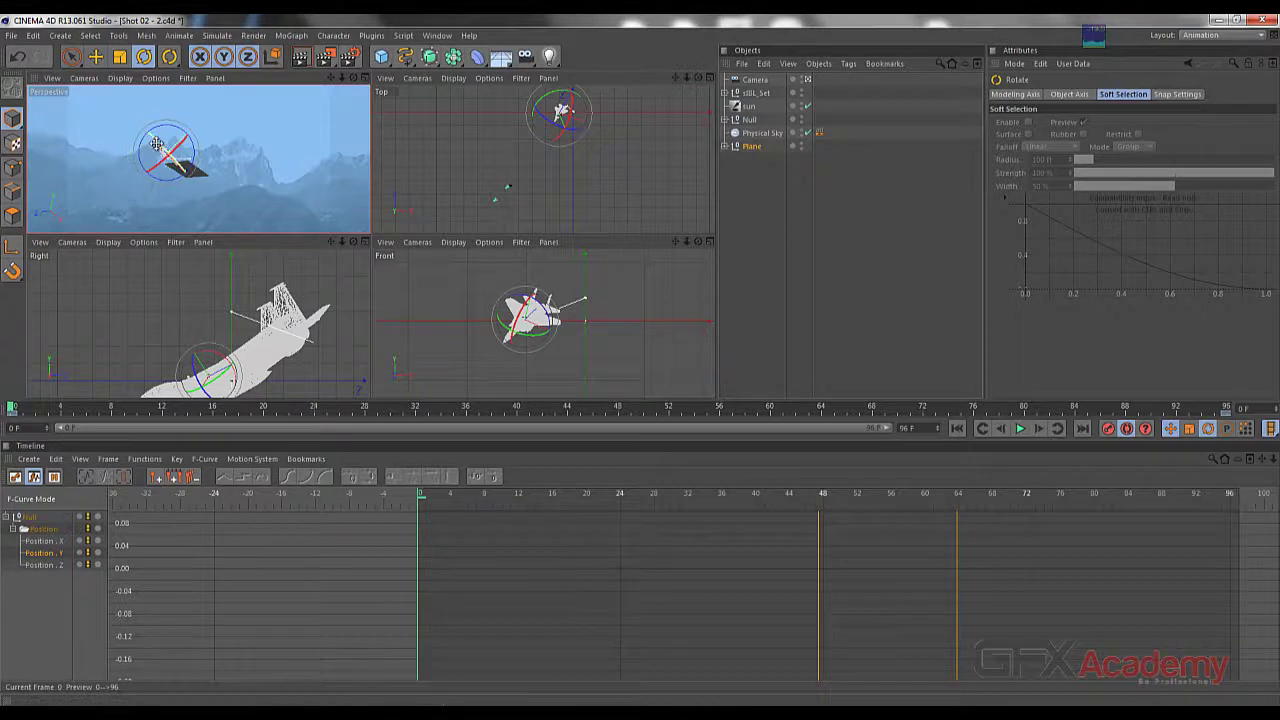
drag(157, 144, 158, 147)
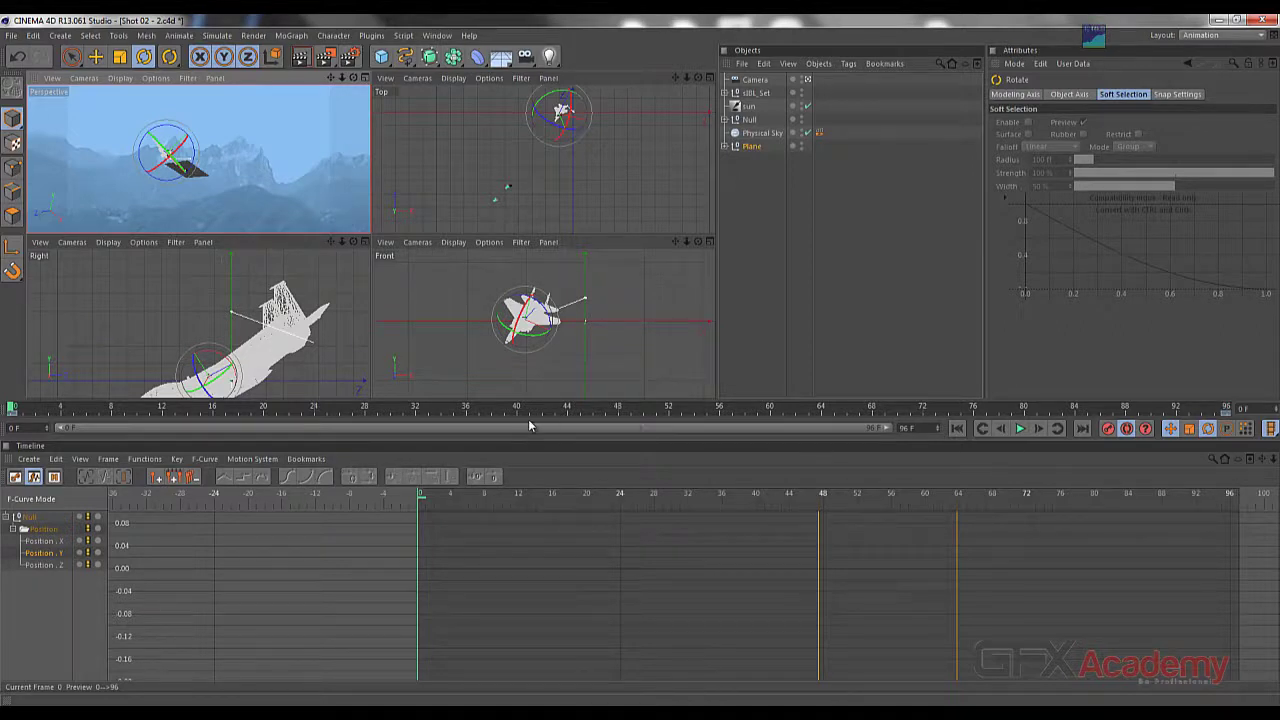
click(451, 714)
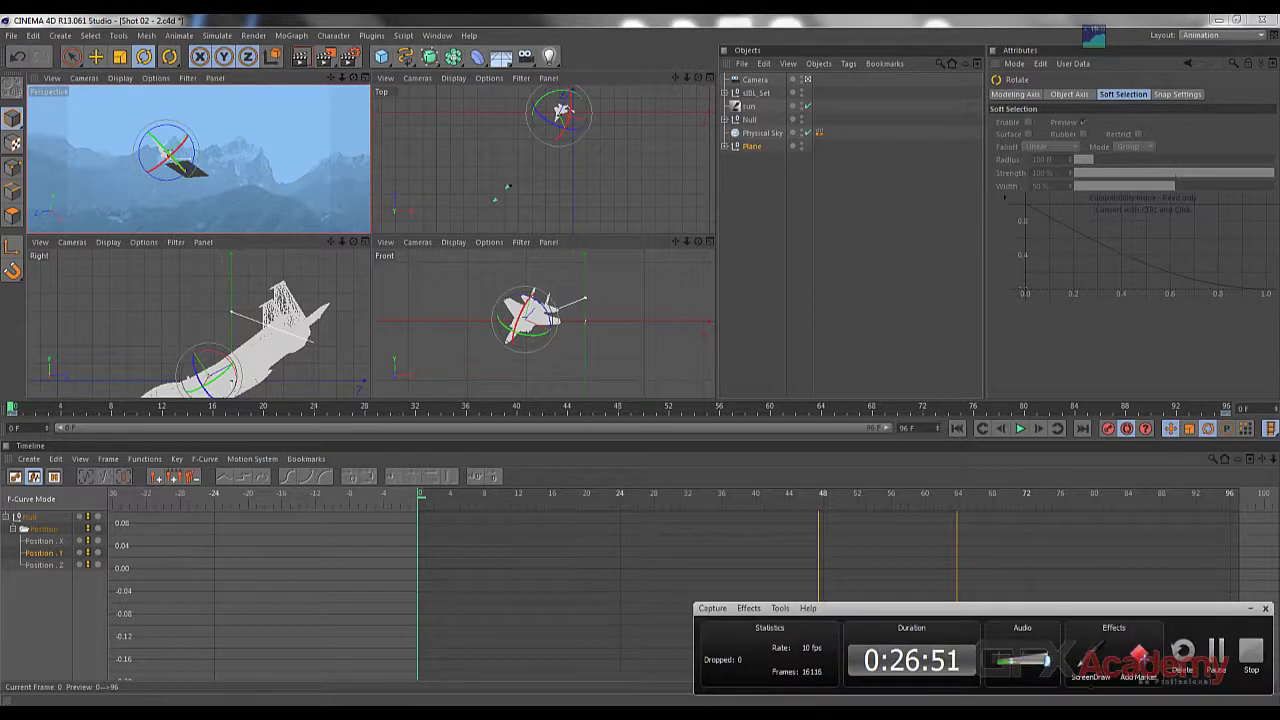
click(451, 714)
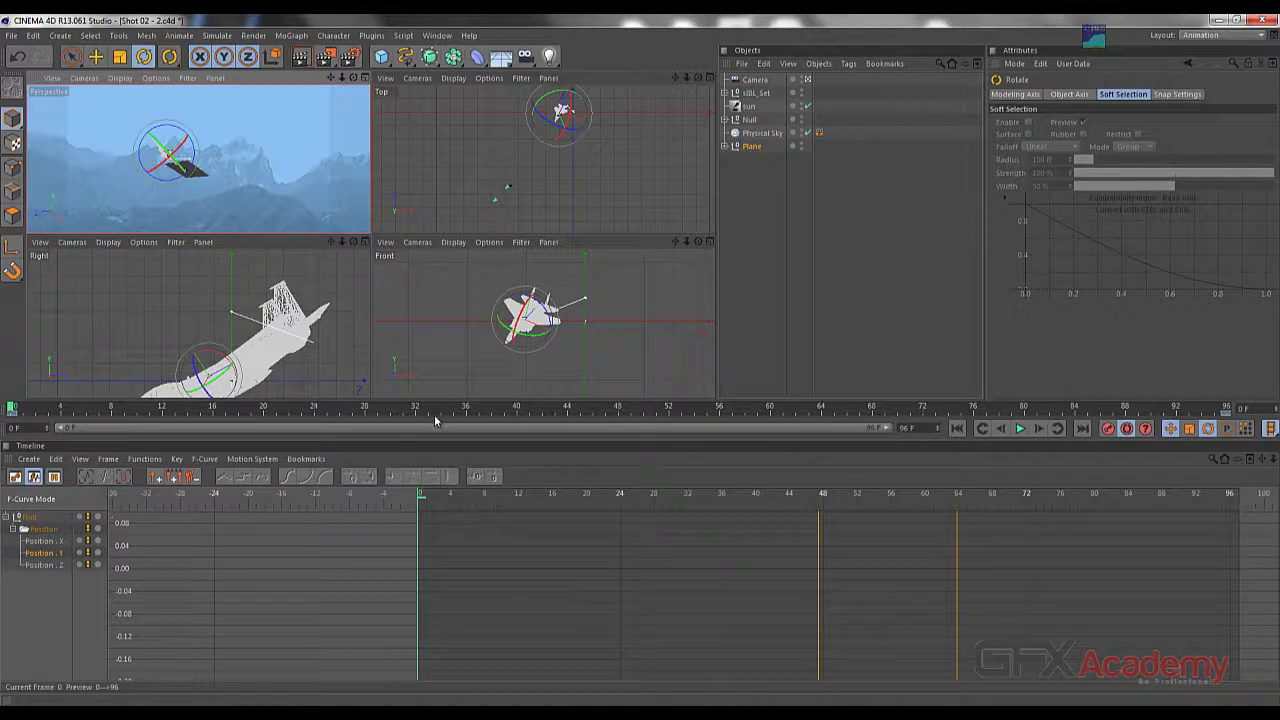
Select the Camera, enlarge the Perspective view, and play and scrub the animation to review the jet's roll and camera approach
click(755, 82)
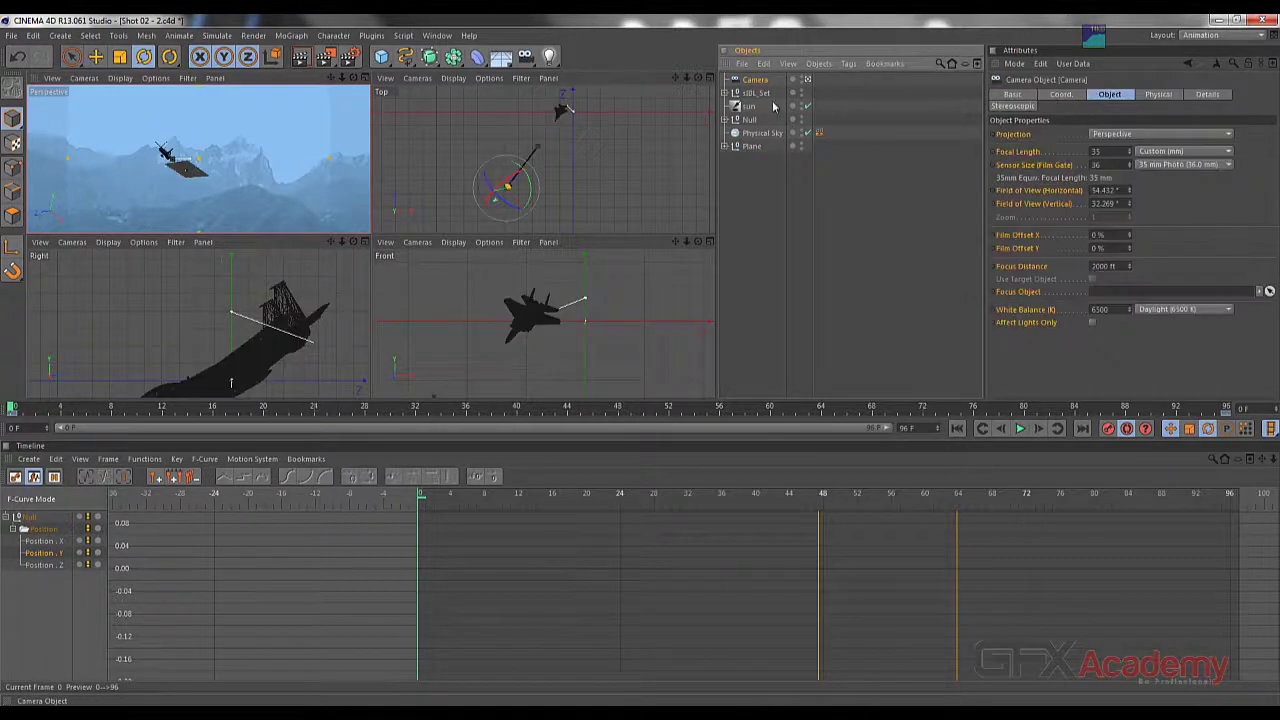
click(259, 175)
middle_click(271, 162)
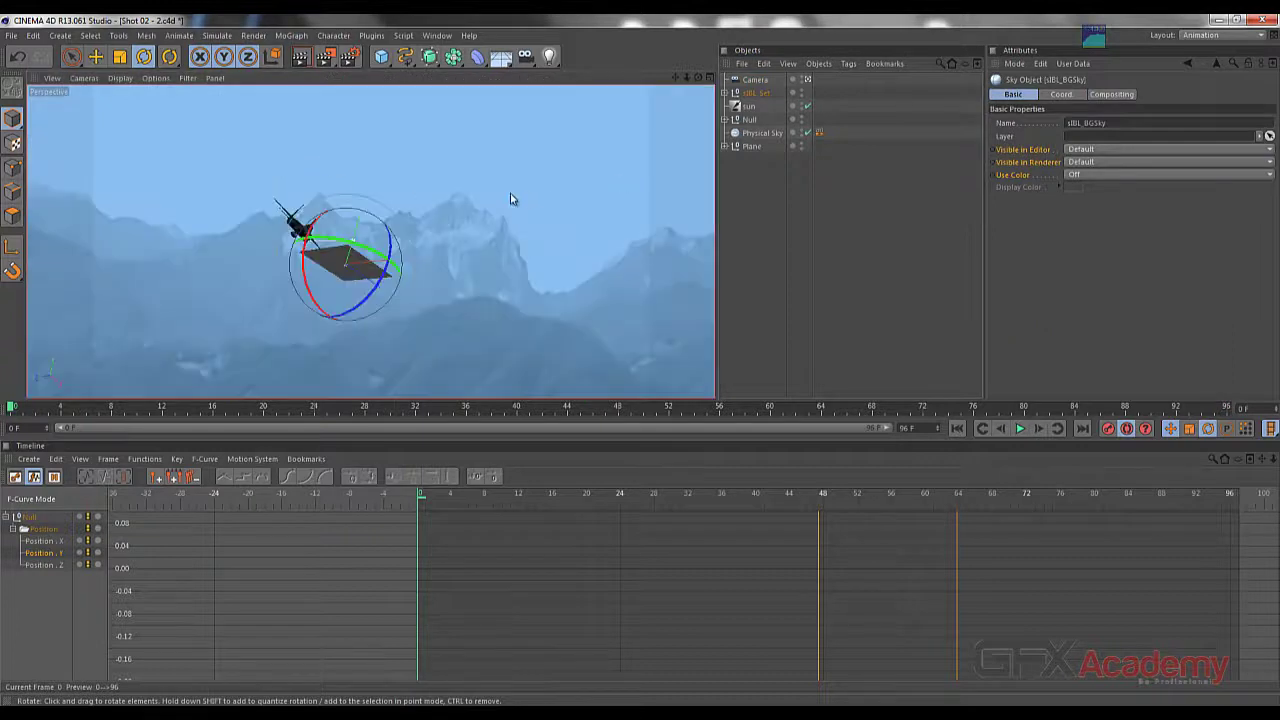
click(755, 79)
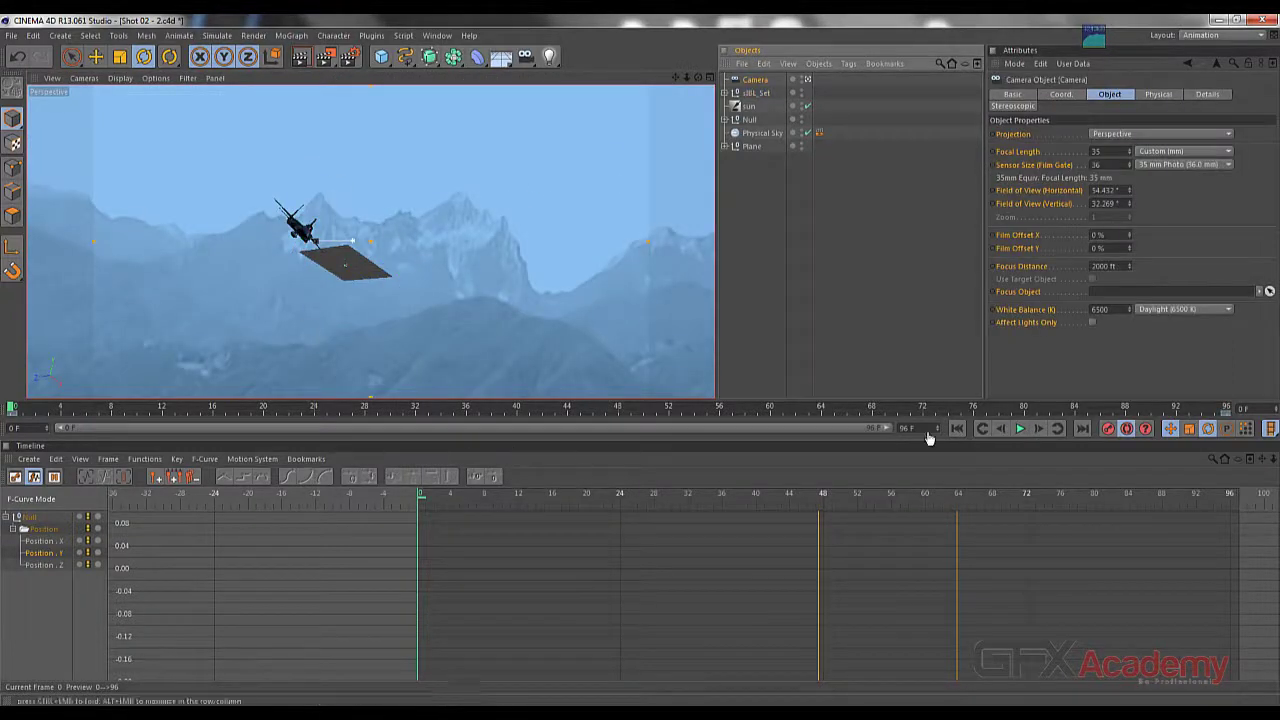
click(1020, 428)
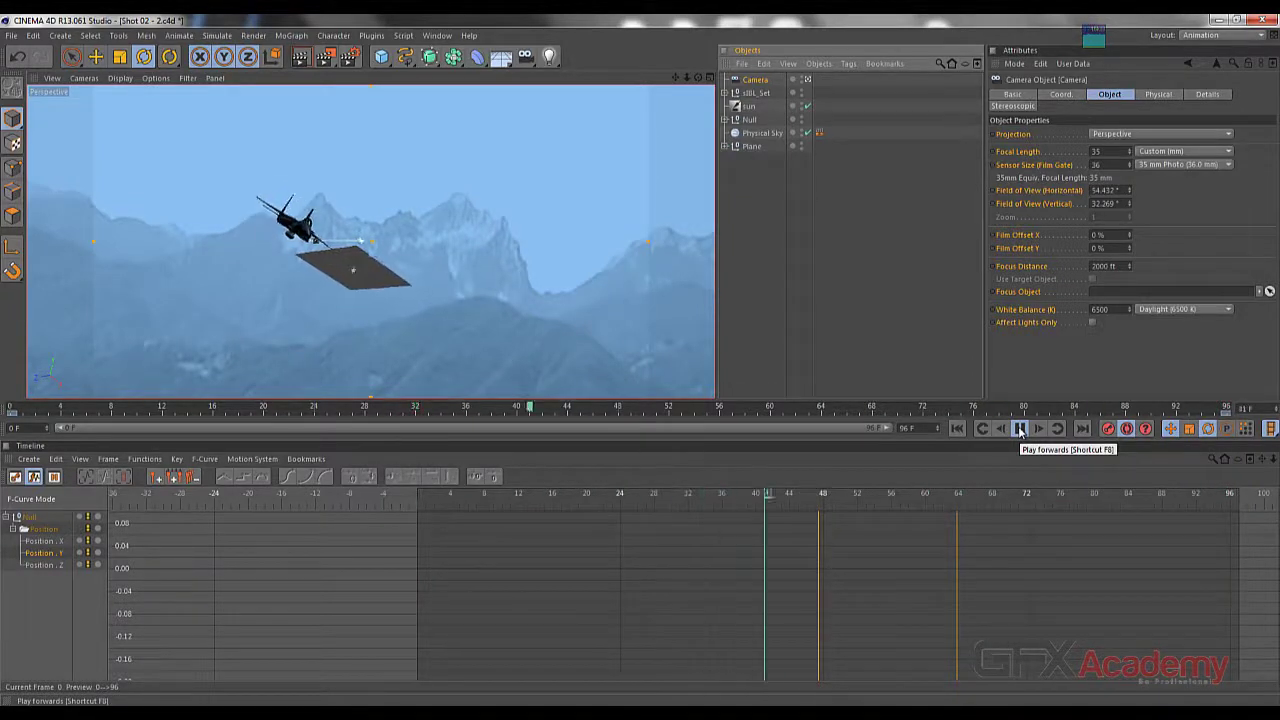
click(1020, 429)
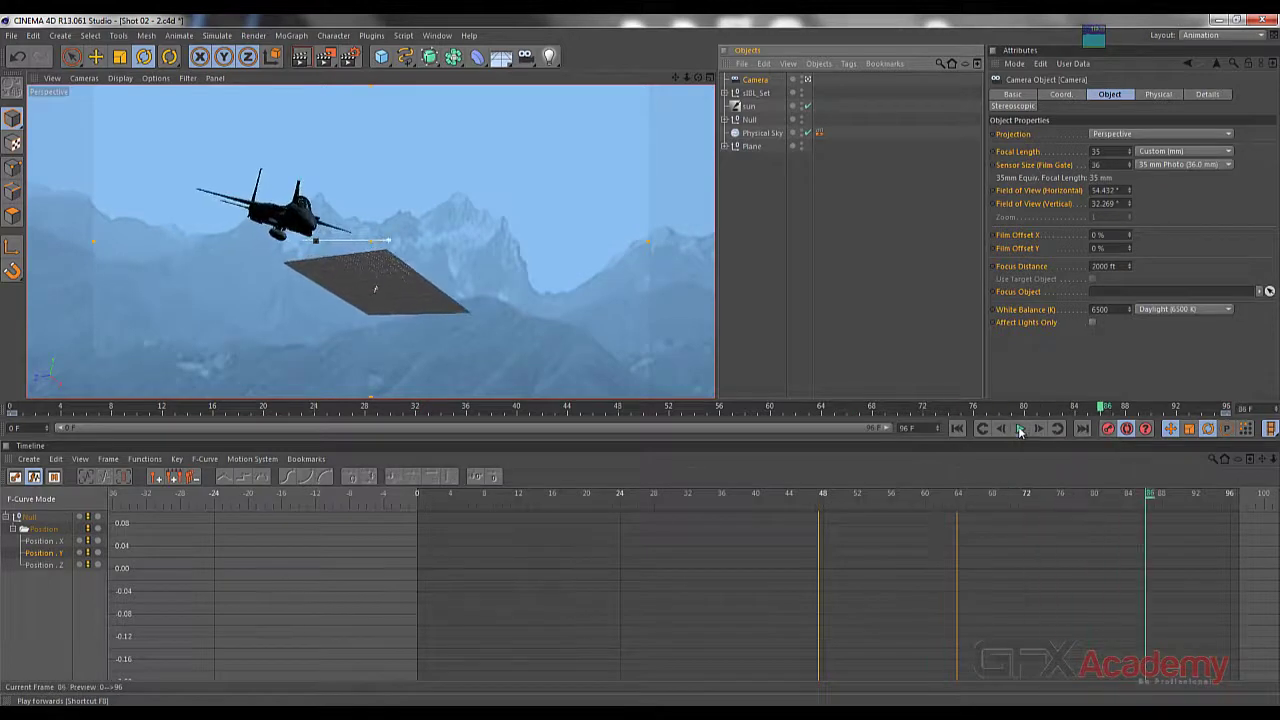
drag(993, 414, 228, 414)
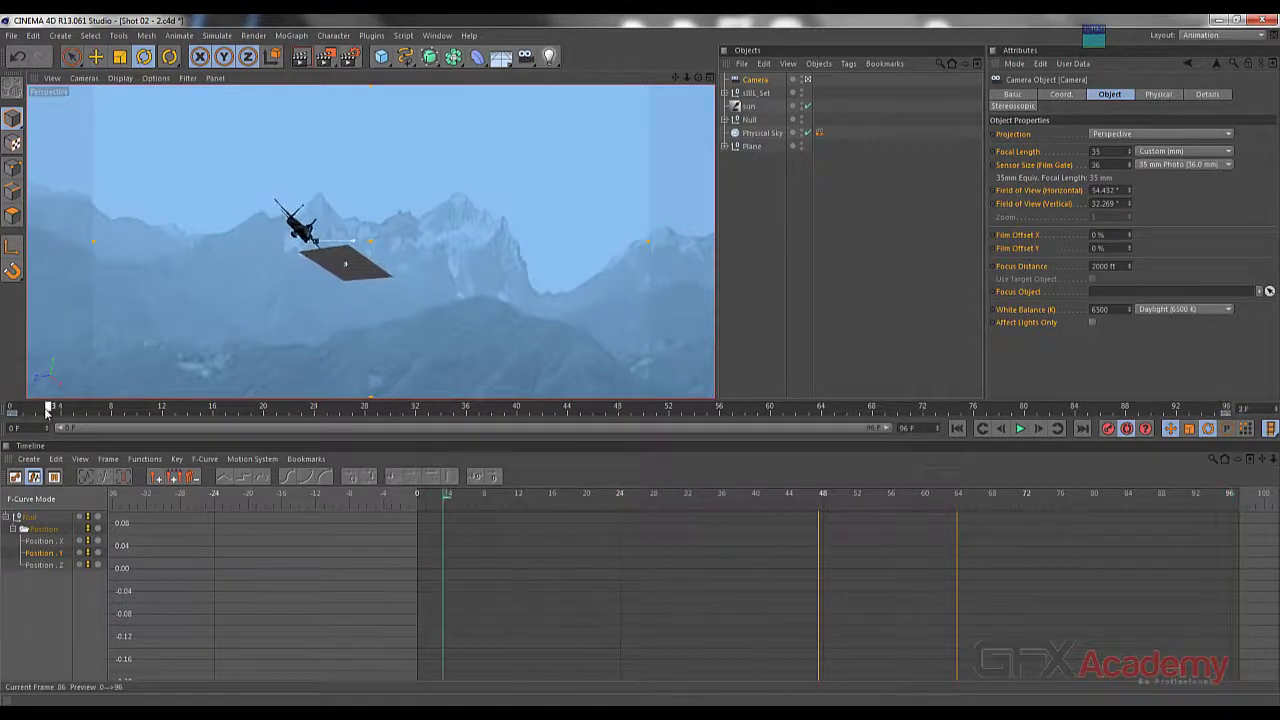
drag(47, 410, 903, 410)
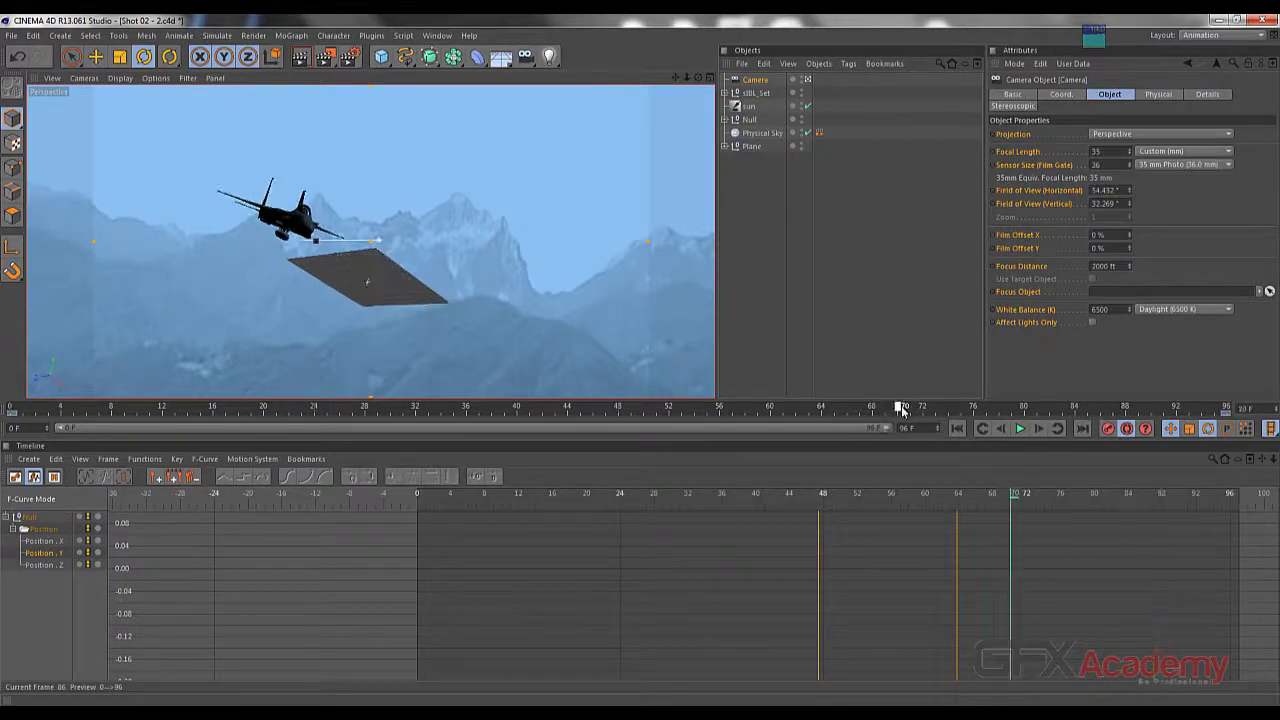